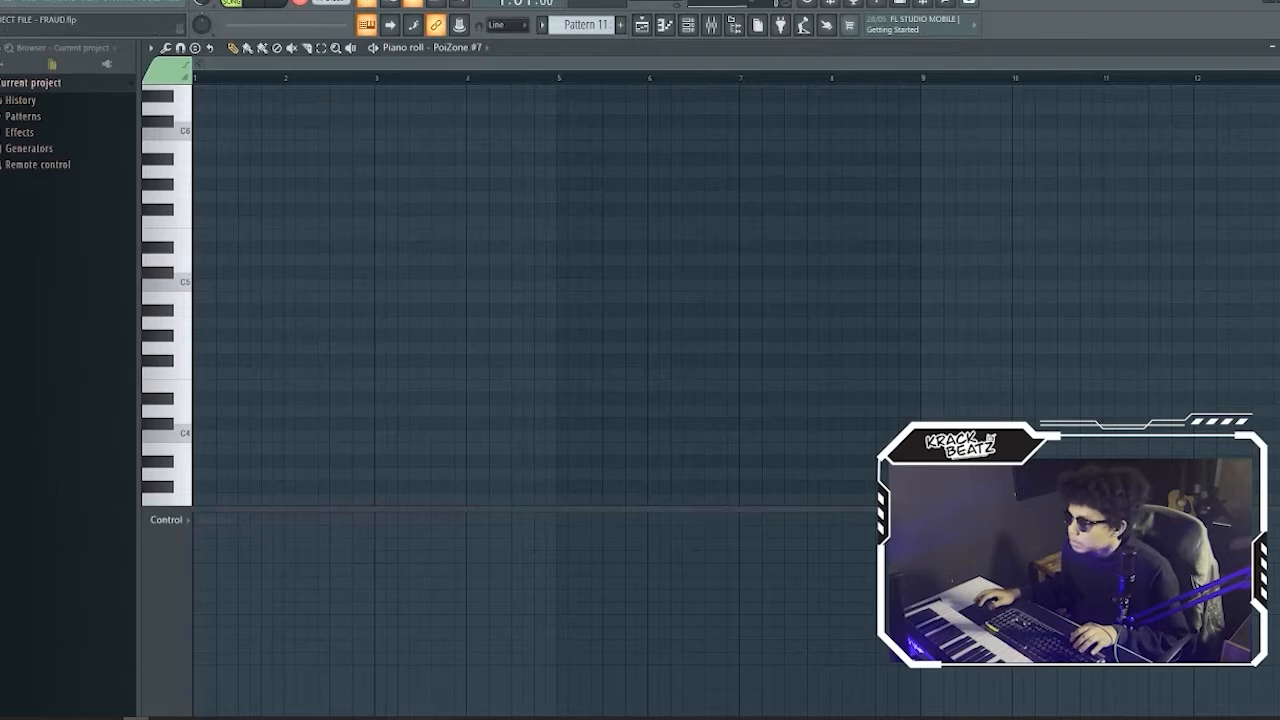
Step: Delete the stray D6 note that sits above and after the recorded chords
{"action": "key", "text": "Escape"}
{"action": "key", "text": "Escape"}
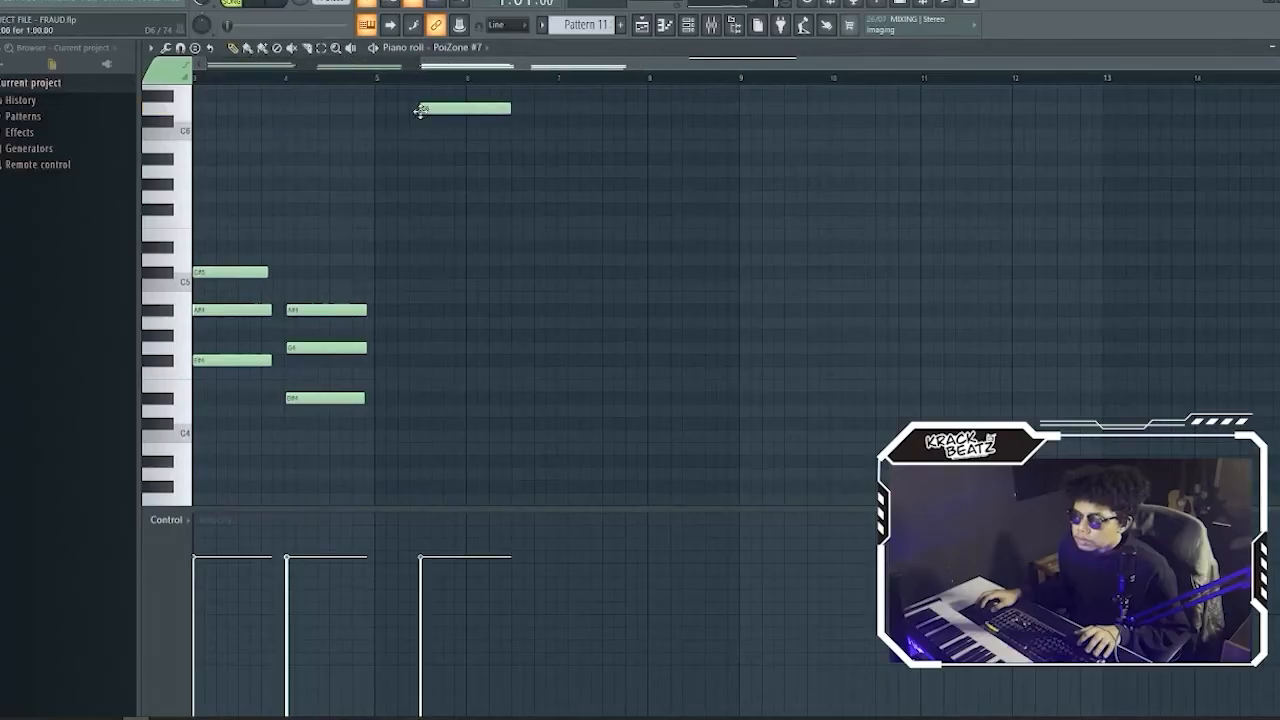
{"action": "right_click", "coordinate": [421, 110]}
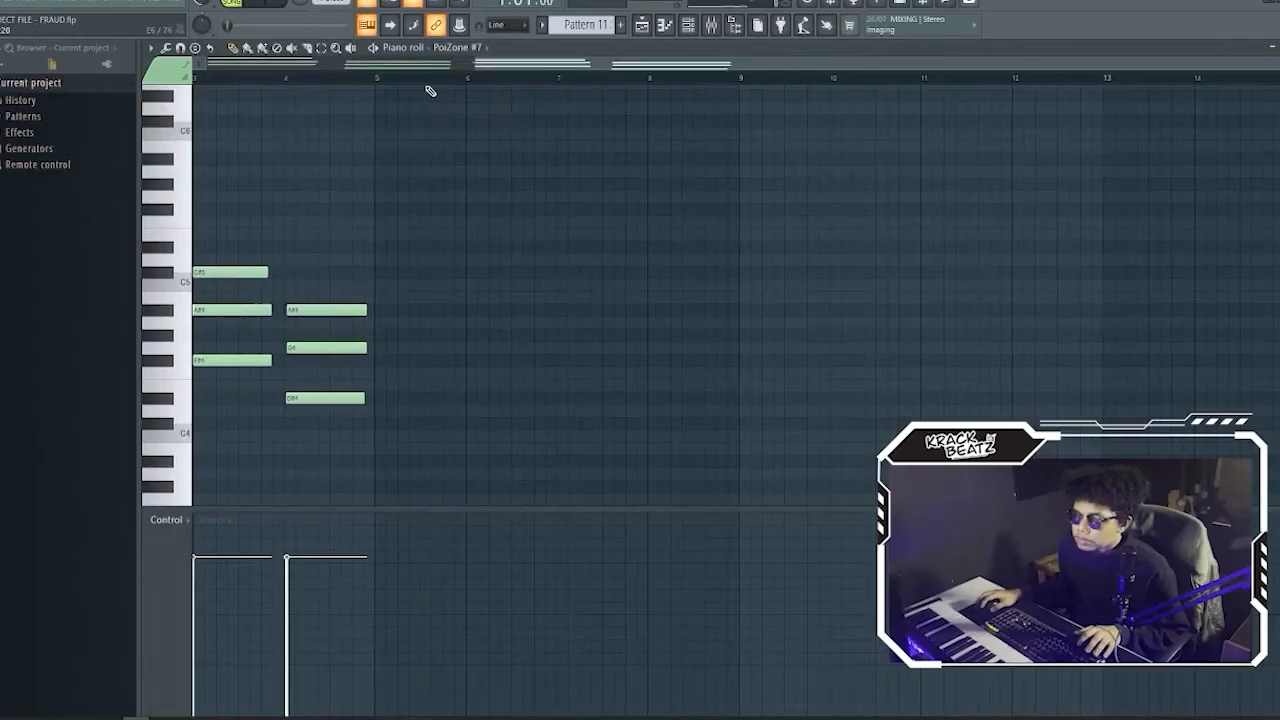
Step: Quantize the four recorded chords and stretch their notes end to end, extending the last chord to the end of bar 4
{"action": "scroll", "coordinate": [465, 75], "scroll_direction": "down", "scroll_amount": 2}
{"action": "left_click_drag", "start_coordinate": [556, 455], "coordinate": [93, 245]}
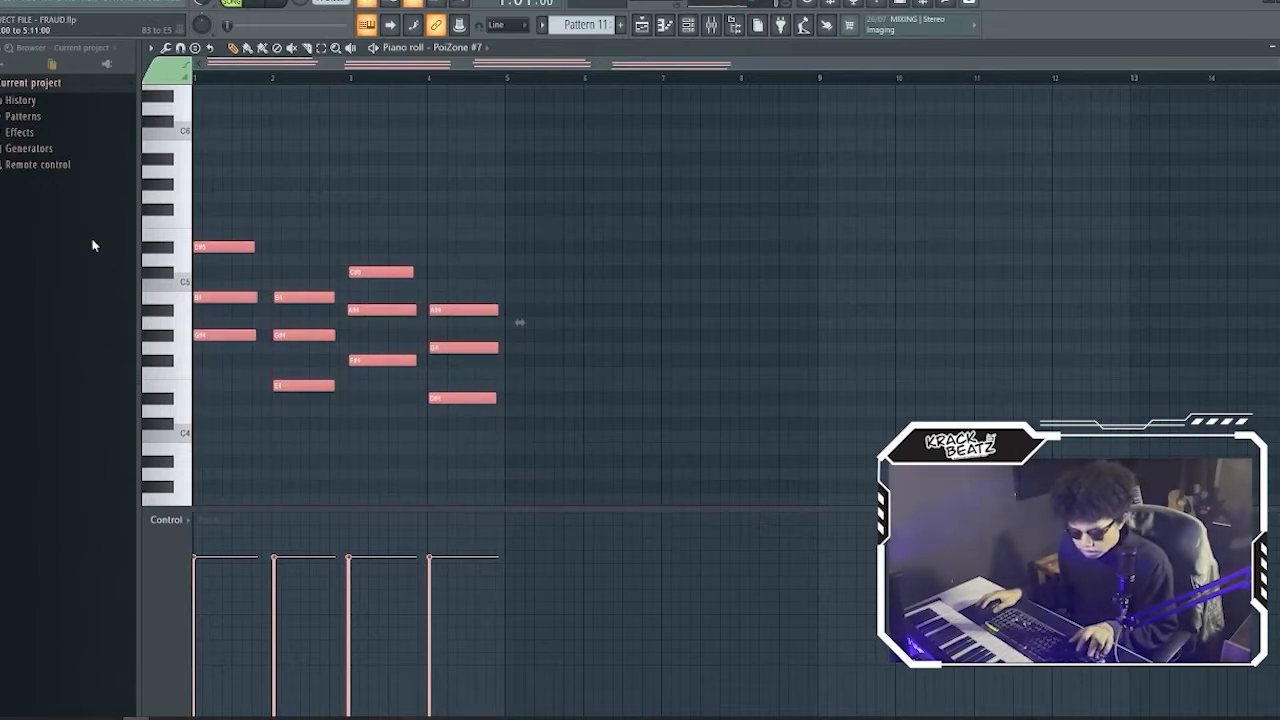
{"action": "key", "text": "ctrl+q"}
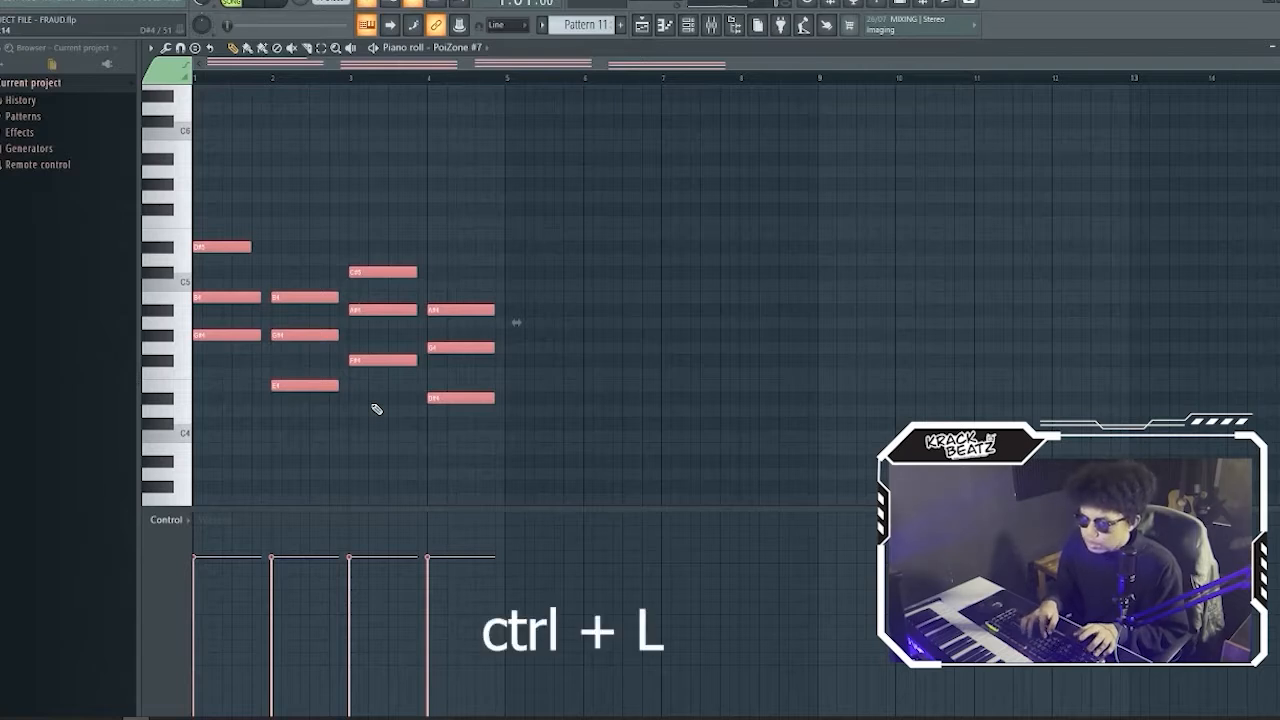
{"action": "key", "text": "ctrl+l"}
{"action": "left_click_drag", "start_coordinate": [498, 414], "coordinate": [502, 356]}
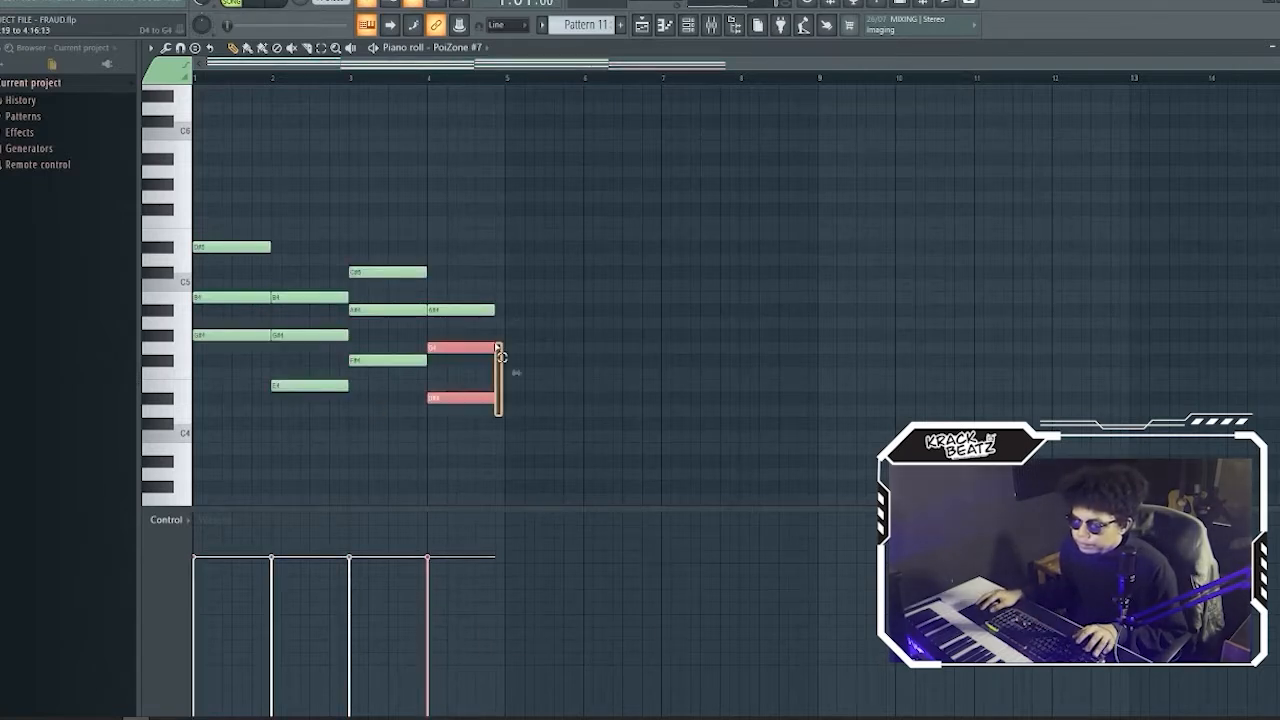
{"action": "left_click", "coordinate": [534, 306], "text": "ctrl"}
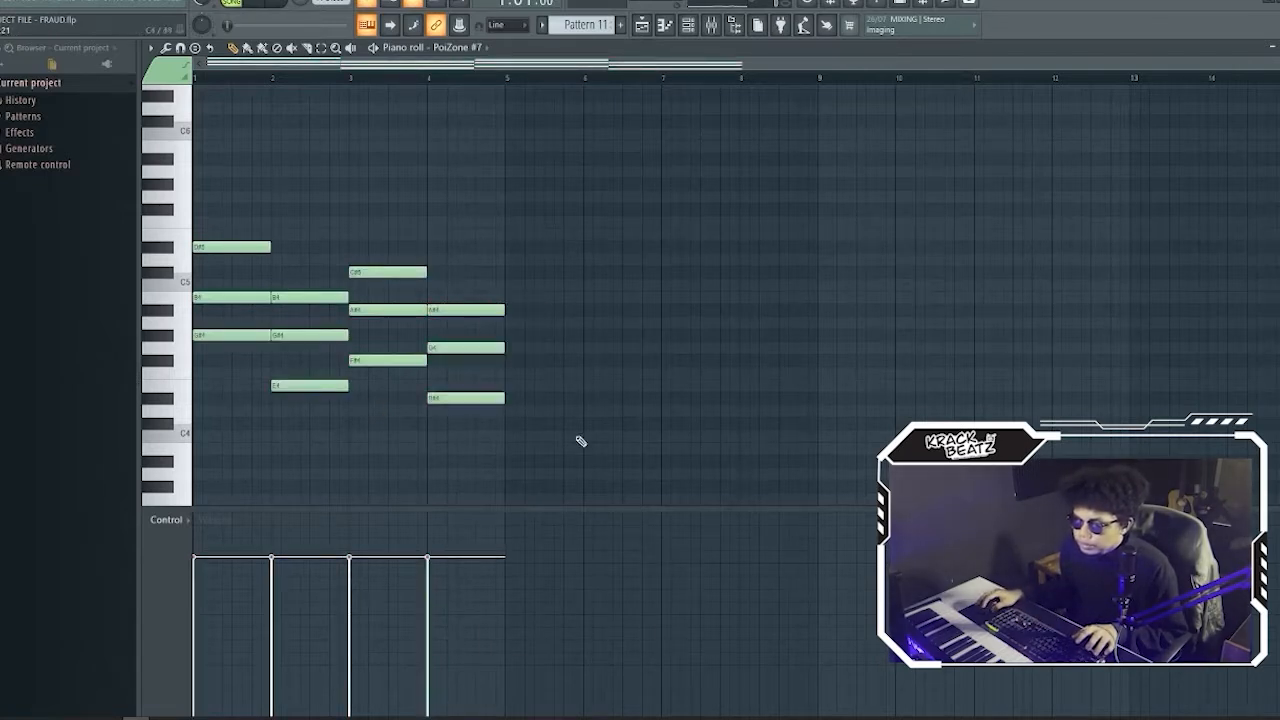
Step: Duplicate the whole four-bar chord progression into bars 5 to 8 and clear the selection
{"action": "left_click_drag", "start_coordinate": [564, 452], "coordinate": [192, 190]}
{"action": "key", "text": "ctrl+b"}
{"action": "left_click", "coordinate": [336, 150], "text": "ctrl"}
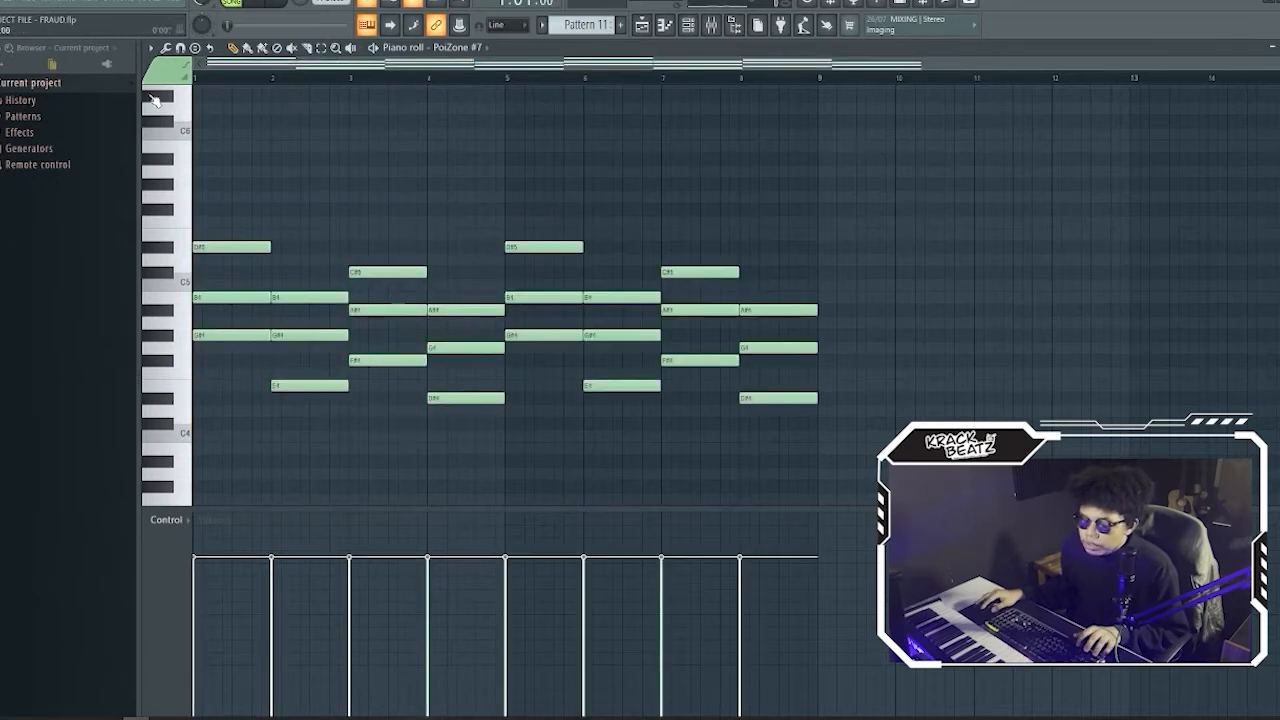
Step: Add one-bar bass notes under the chords: C#4 in bars 3 and 7, and D#4 in bar 5
{"action": "key", "text": "space"}
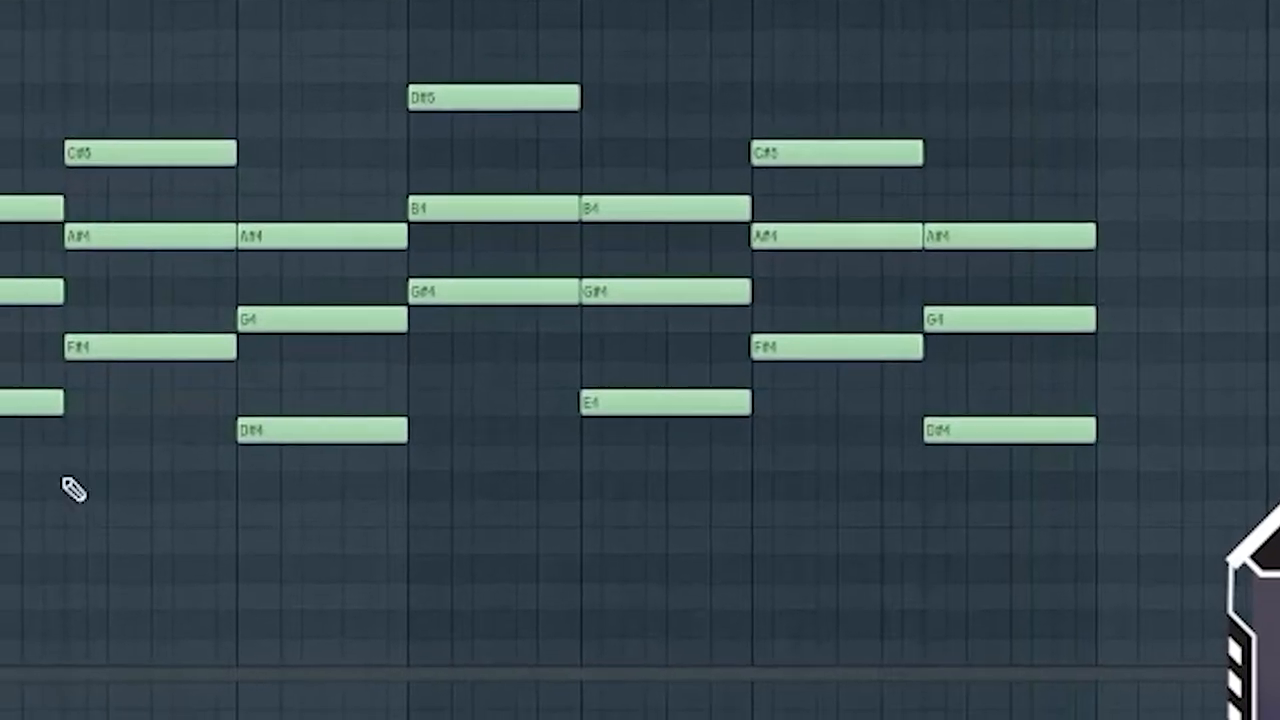
{"action": "left_click", "coordinate": [97, 481]}
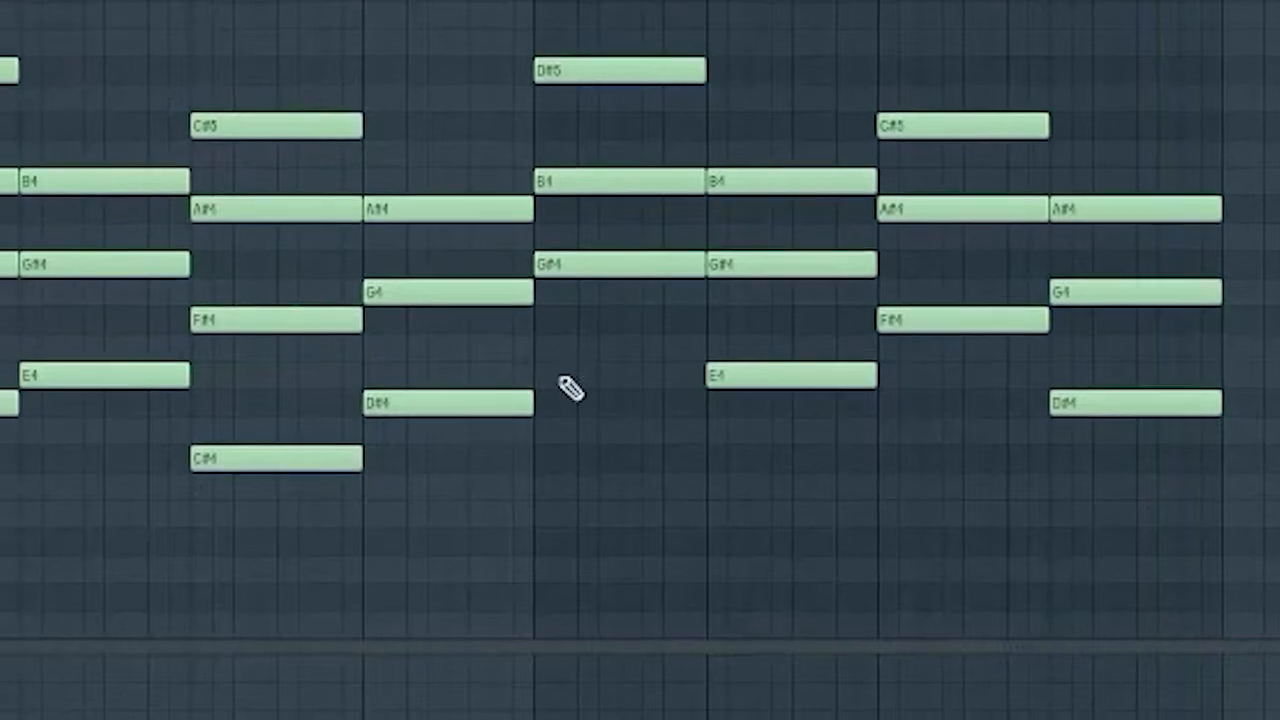
{"action": "left_click", "coordinate": [575, 398]}
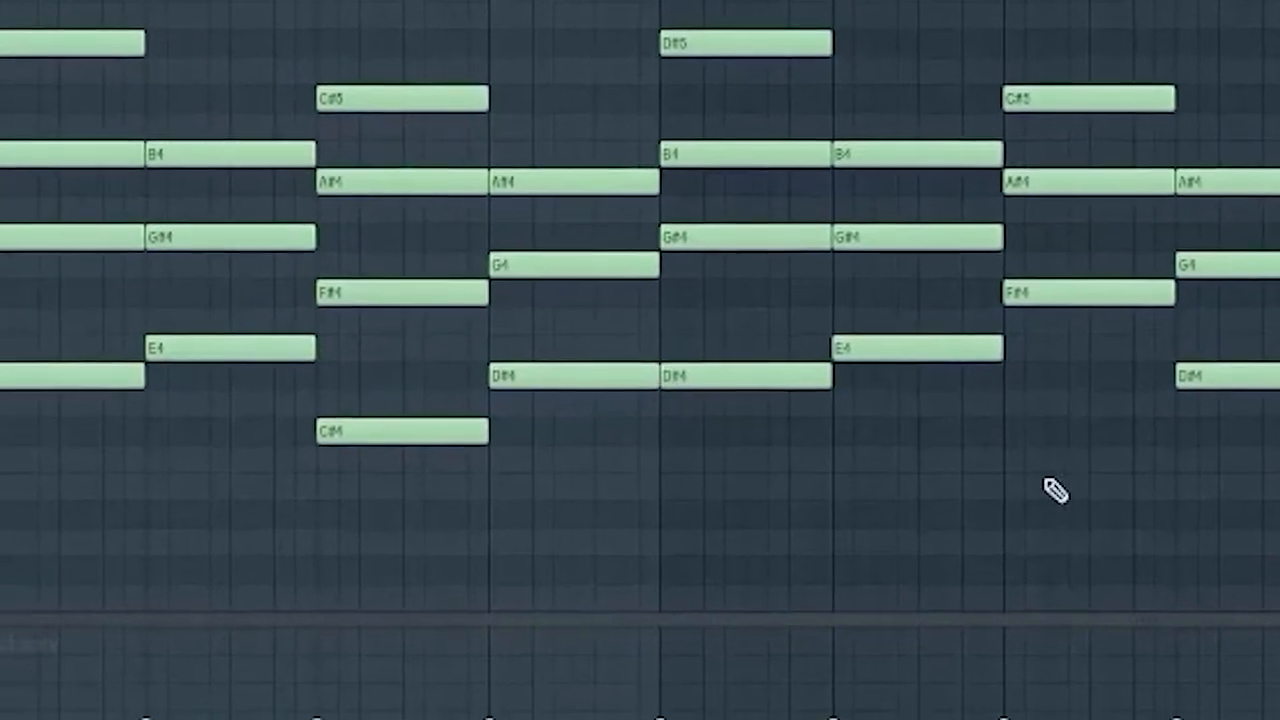
{"action": "left_click", "coordinate": [1042, 424]}
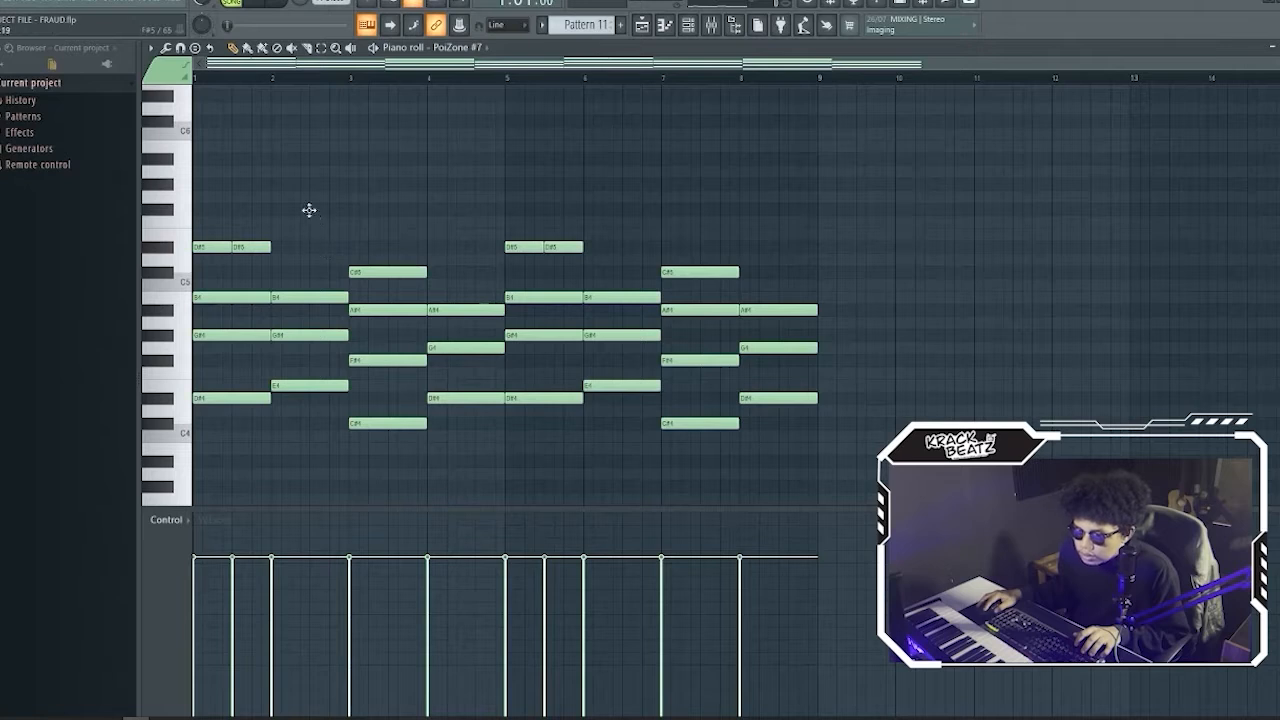
Step: Add a half-bar melody note in the second half of bar 2, auditioning it on F#5 and D#5 before setting it to C#5
{"action": "mouse_move", "coordinate": [309, 210]}
{"action": "left_mouse_down"}
{"action": "mouse_move", "coordinate": [311, 192]}
{"action": "mouse_move", "coordinate": [313, 224]}
{"action": "mouse_move", "coordinate": [312, 205]}
{"action": "left_mouse_up"}
{"action": "key", "text": "space"}
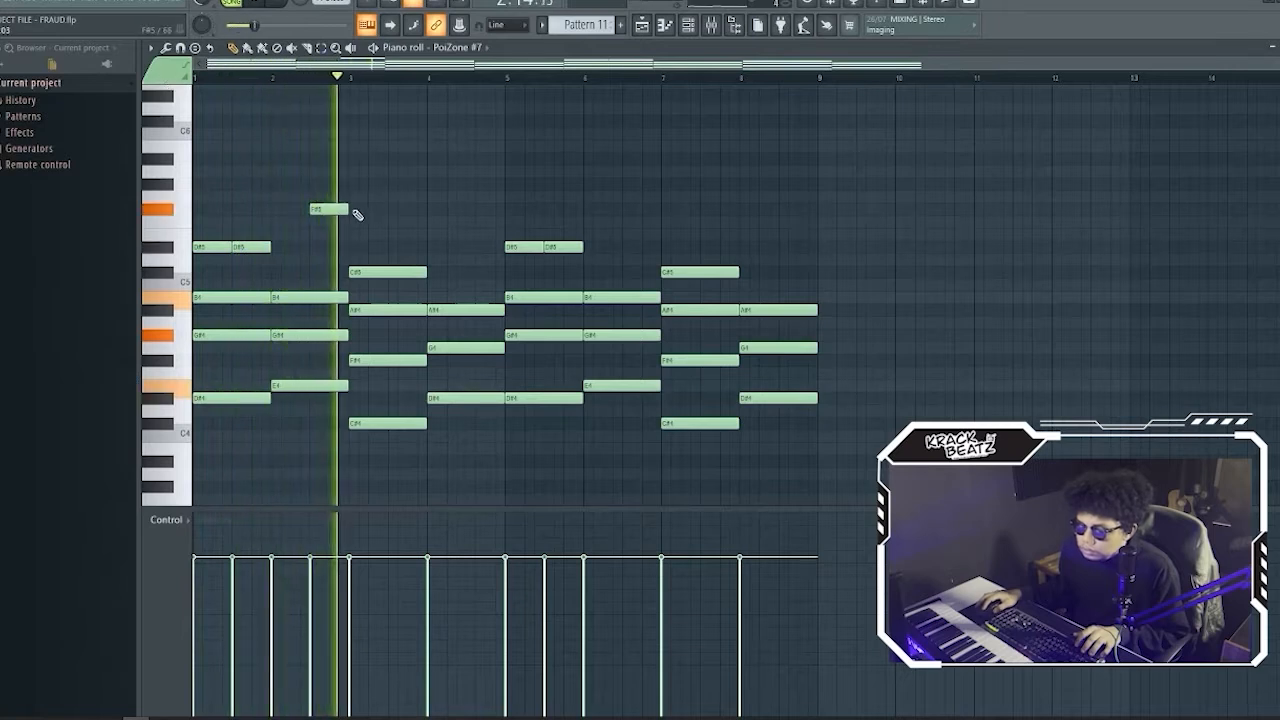
{"action": "key", "text": "space"}
{"action": "left_click_drag", "start_coordinate": [320, 212], "coordinate": [320, 246]}
{"action": "key", "text": "space"}
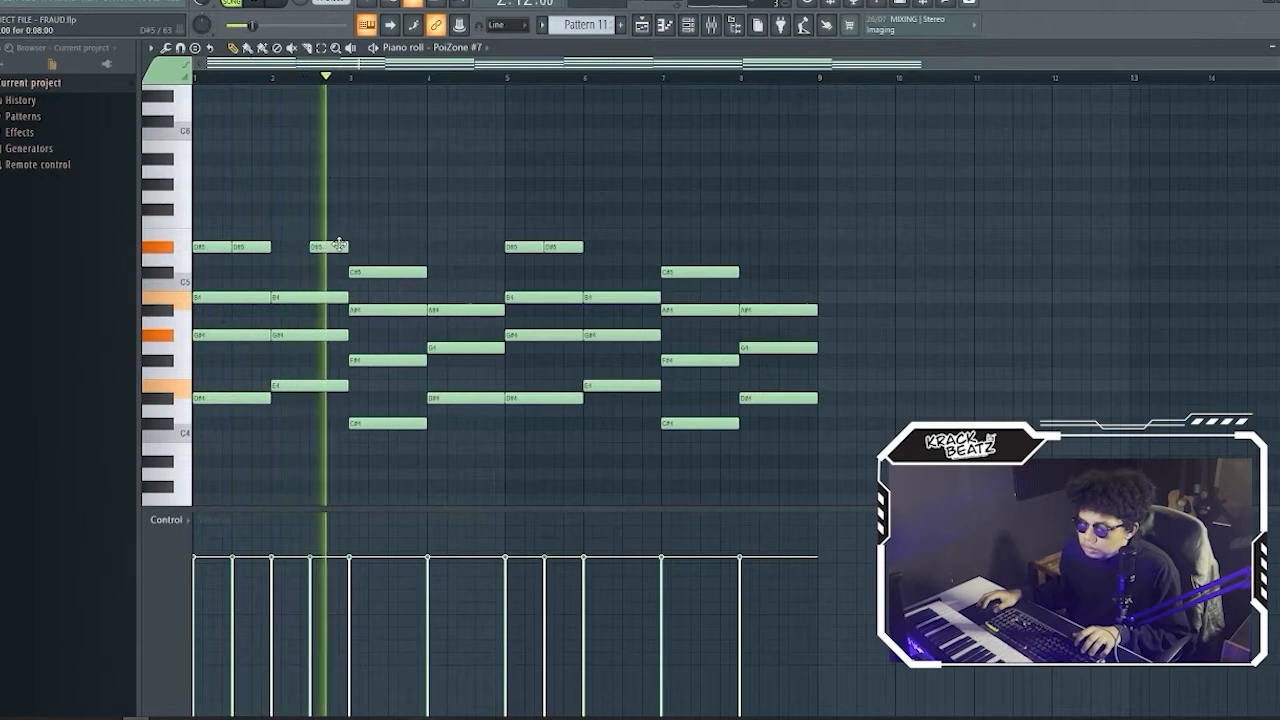
{"action": "key", "text": "space"}
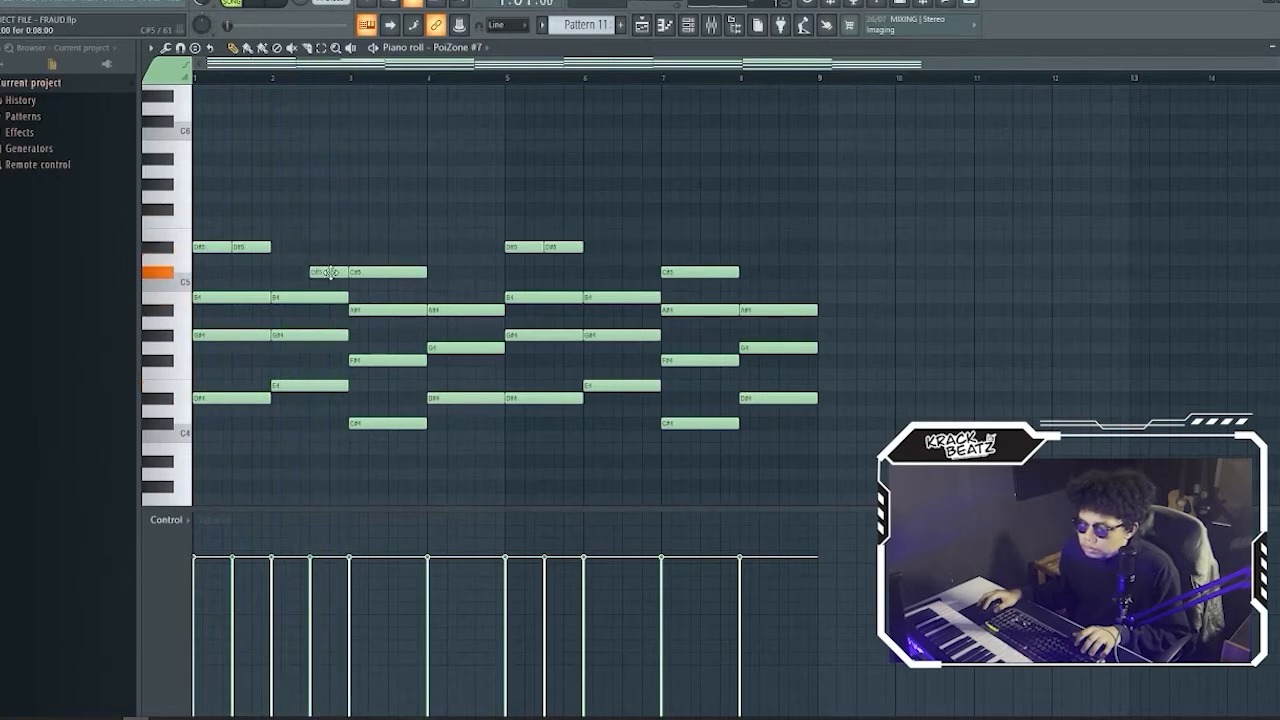
{"action": "key", "text": "space"}
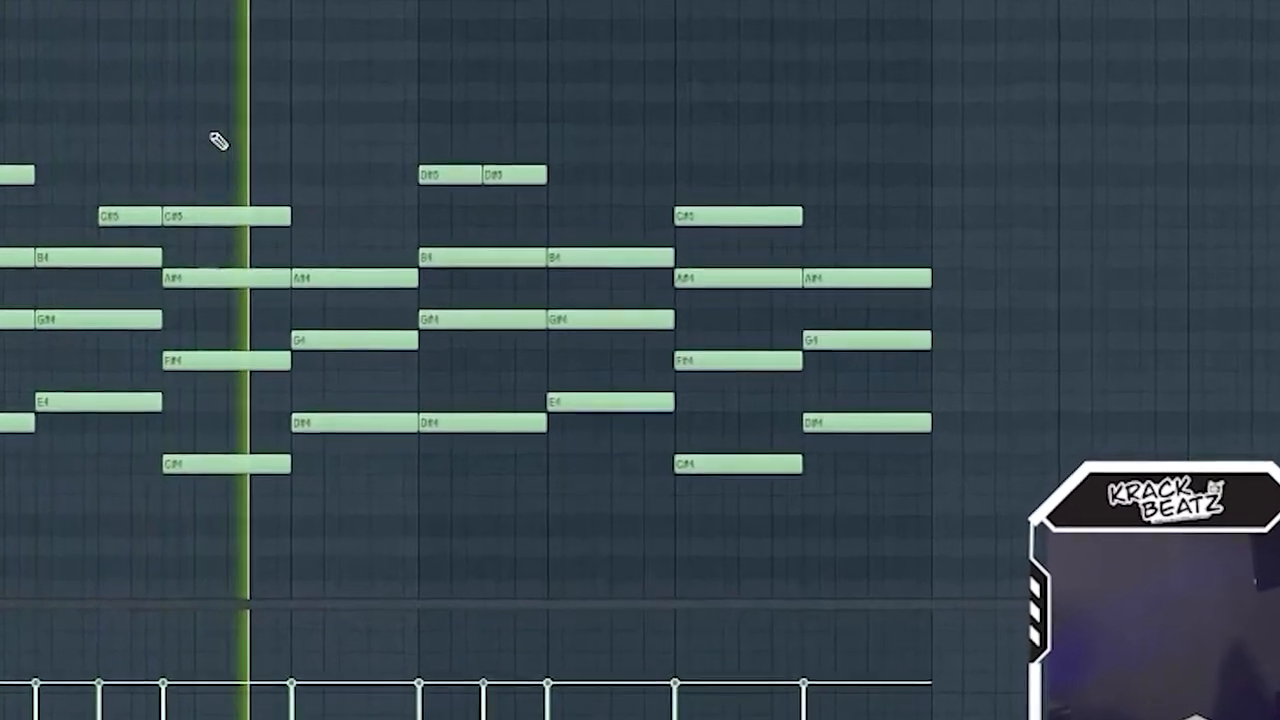
{"action": "key", "text": "space"}
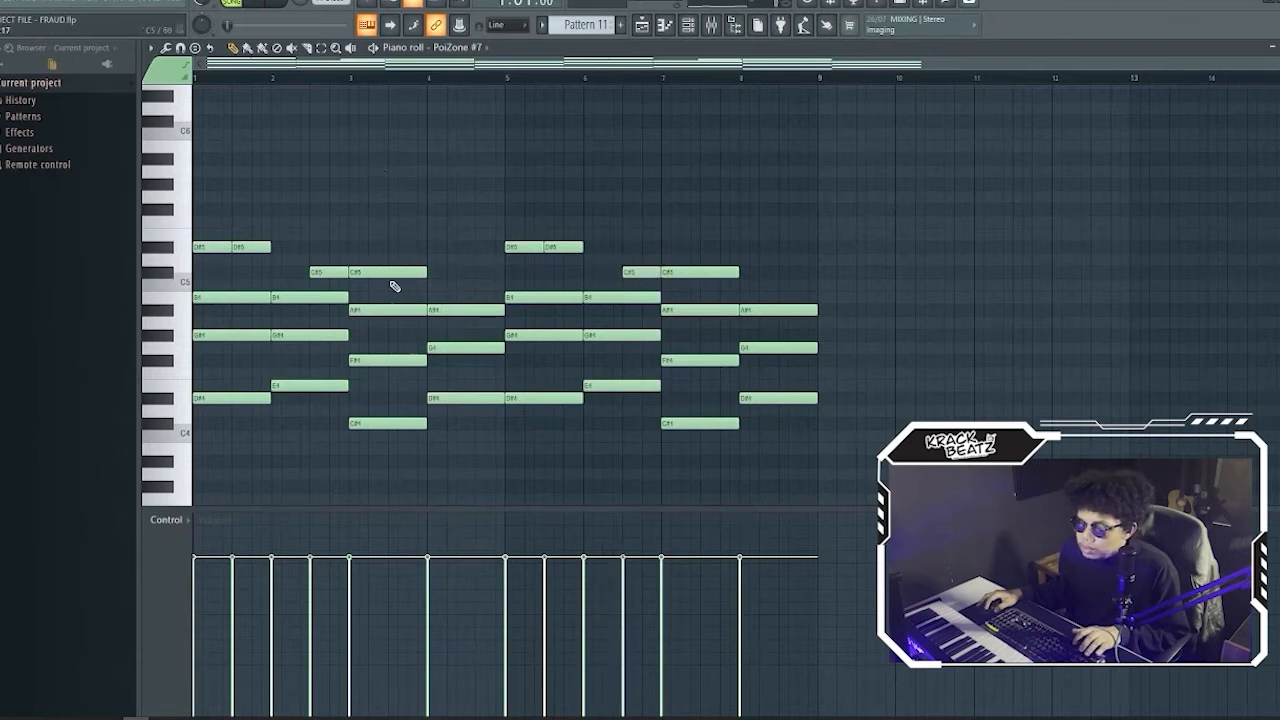
Step: Slice the A#4 note in bar 3 in half and listen to the result
{"action": "key", "text": "space"}
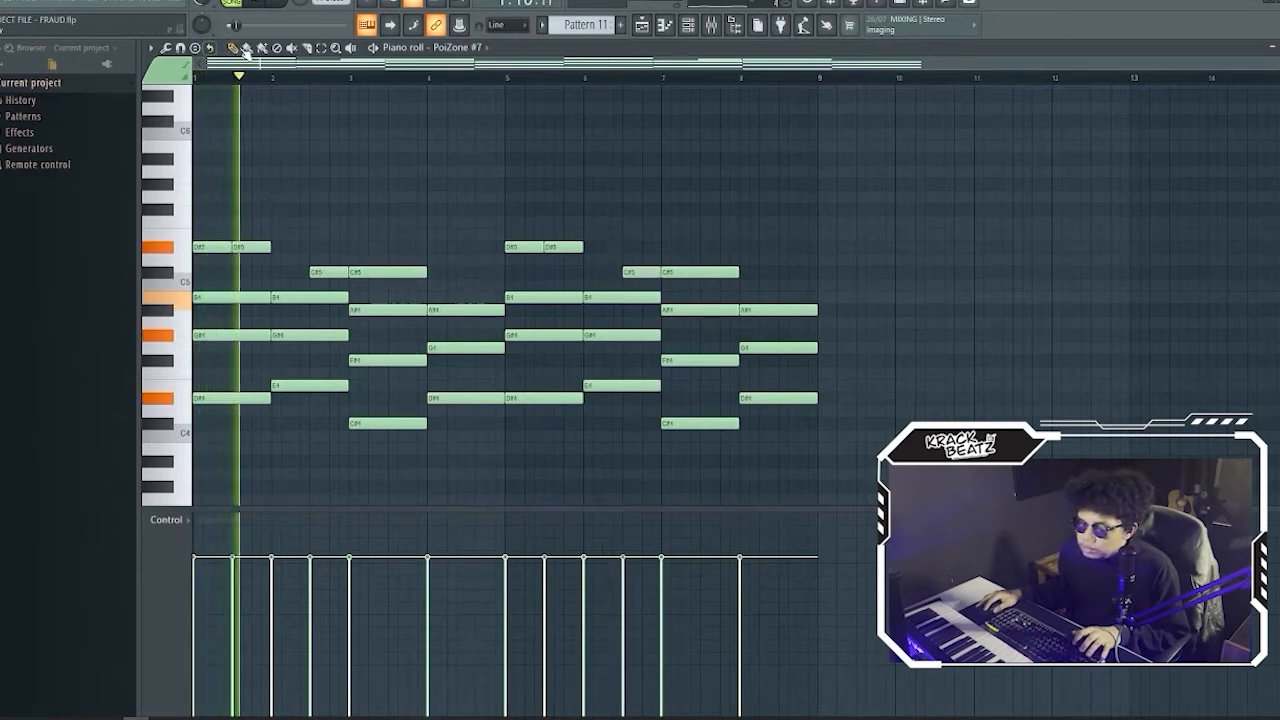
{"action": "left_click", "coordinate": [307, 47]}
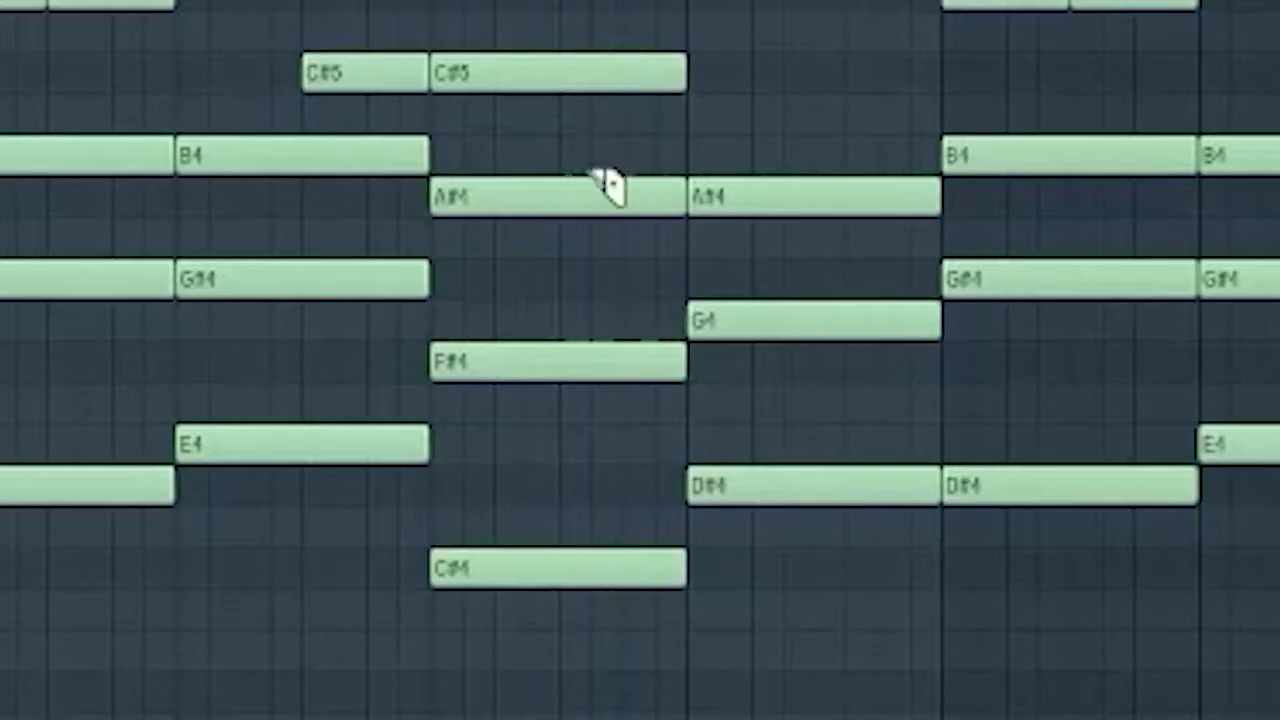
{"action": "left_click_drag", "start_coordinate": [560, 210], "coordinate": [560, 222]}
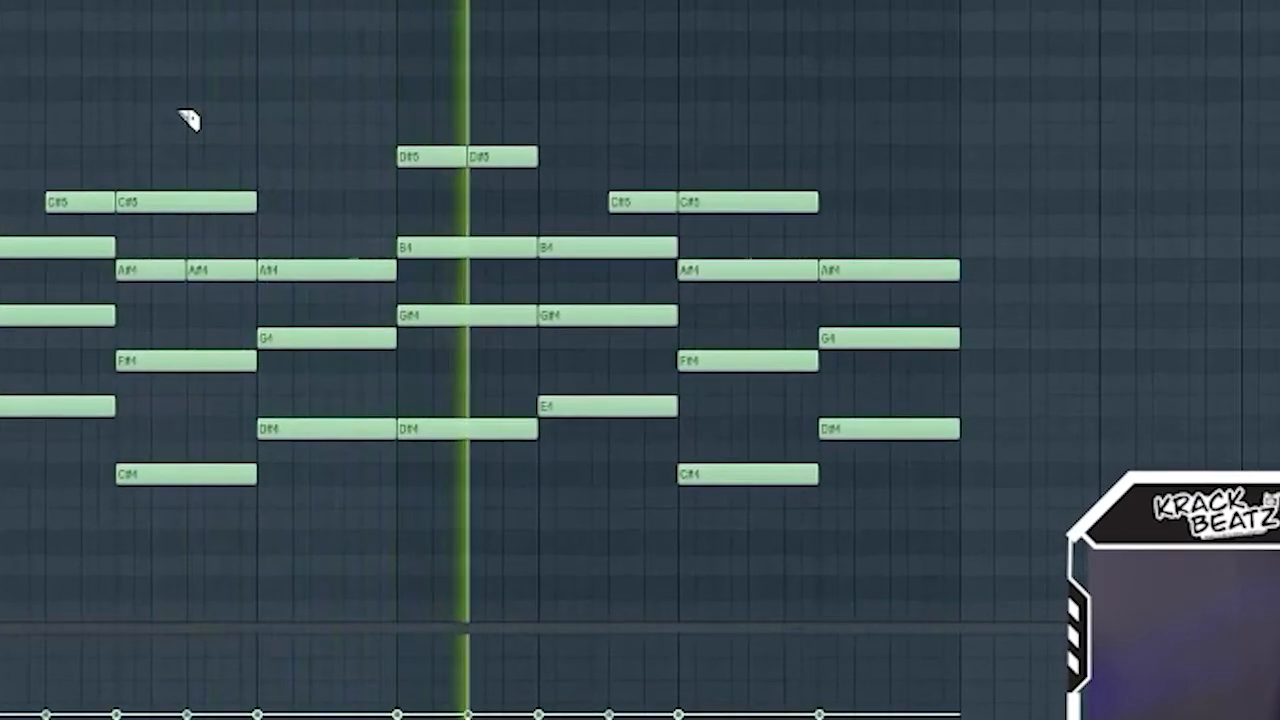
{"action": "key", "text": "space"}
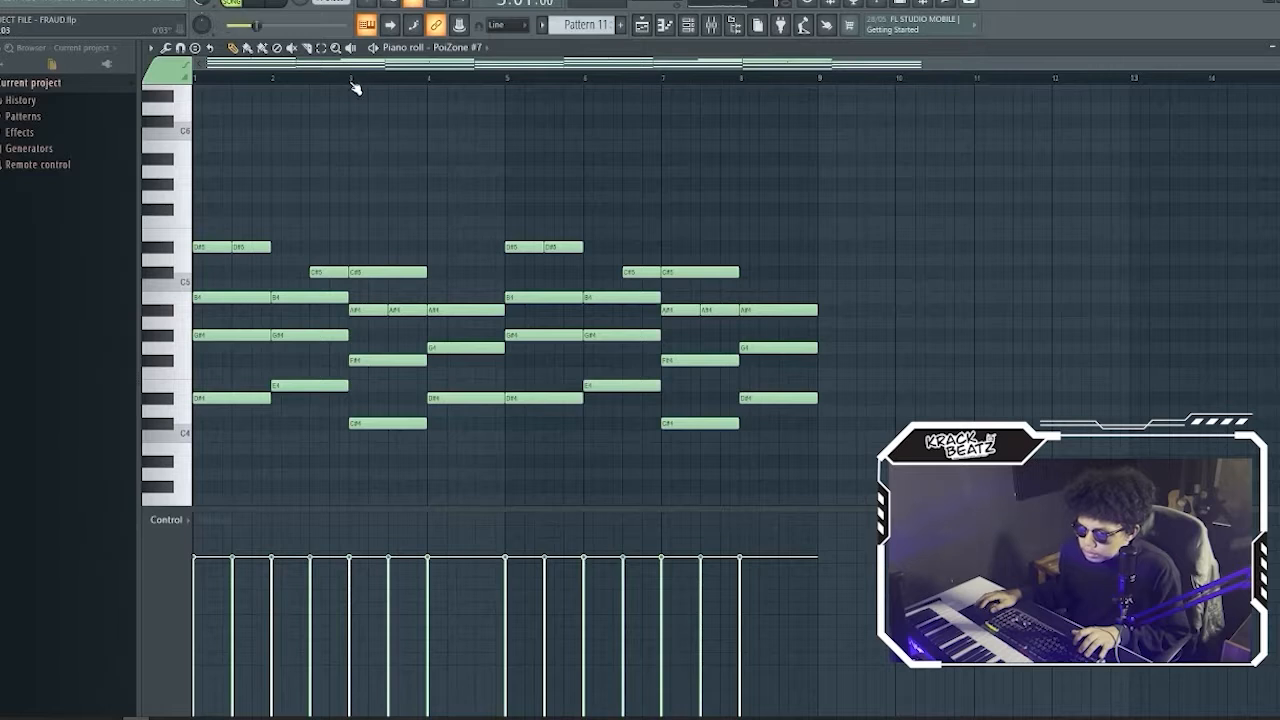
Step: Add a half-bar melody note at the start of bar 4, auditioning it on F5 before moving it to E5
{"action": "left_click", "coordinate": [352, 84]}
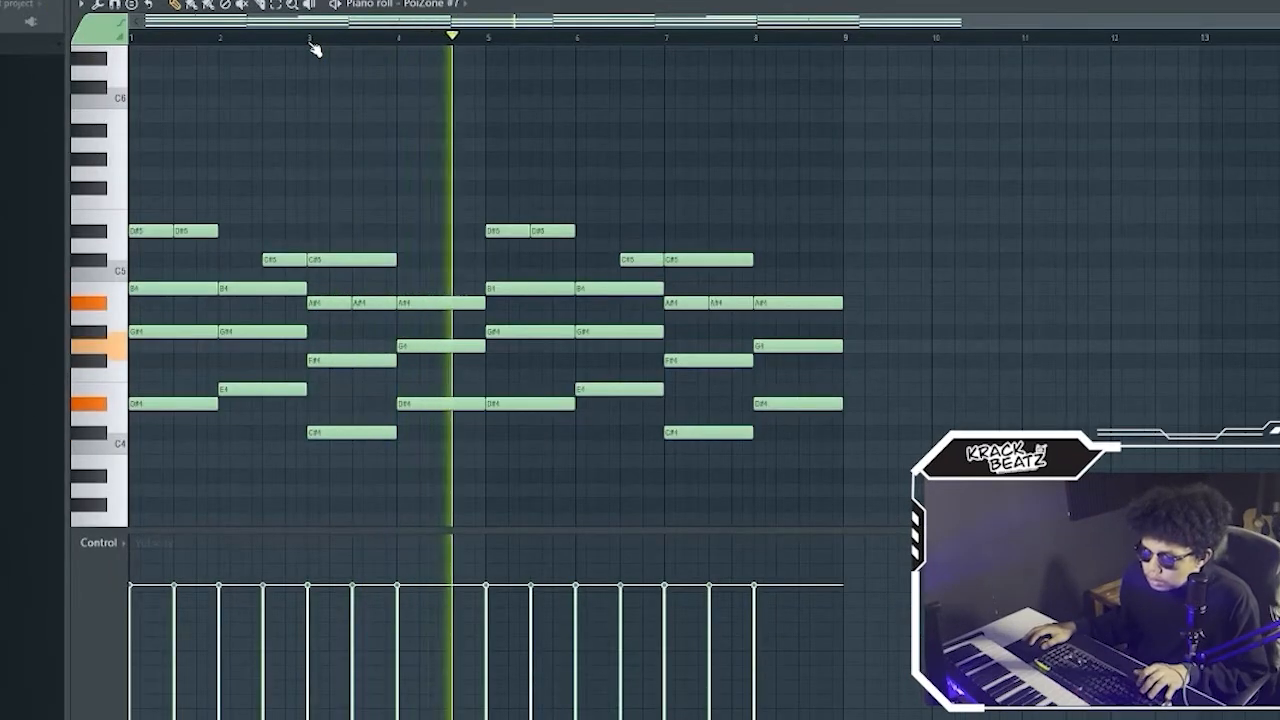
{"action": "key", "text": "space"}
{"action": "left_click", "coordinate": [406, 200]}
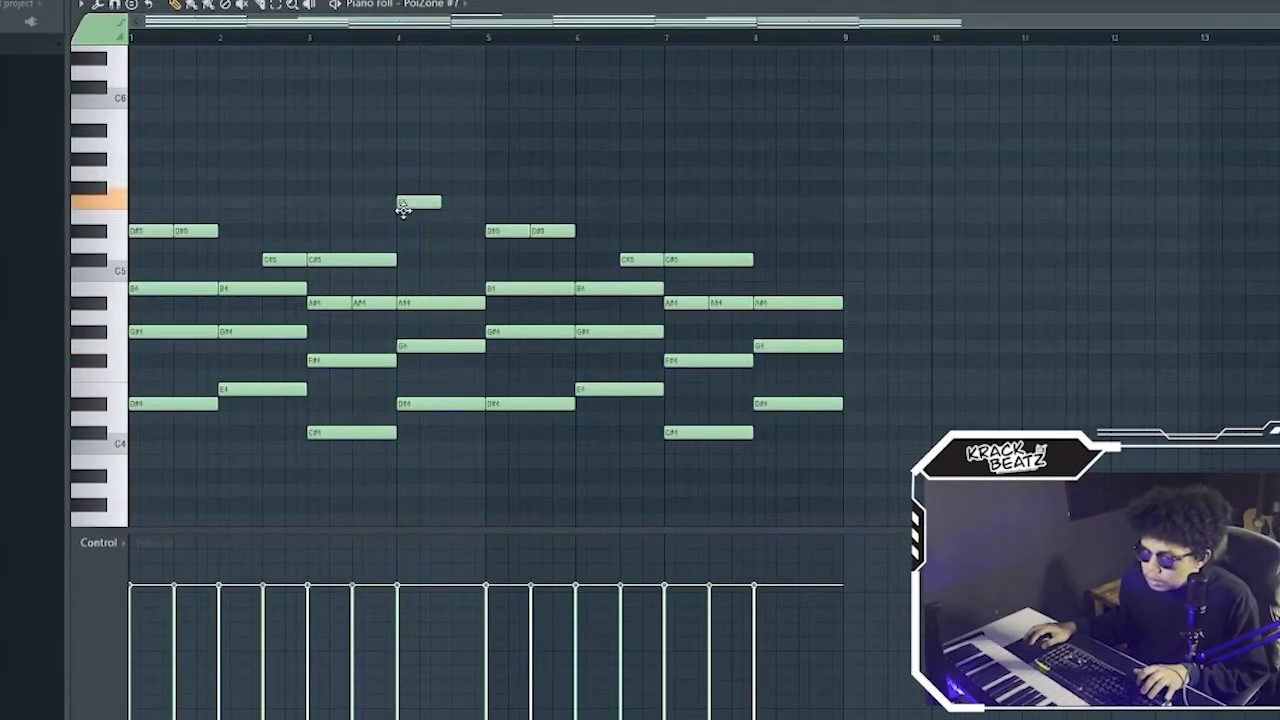
{"action": "key", "text": "space"}
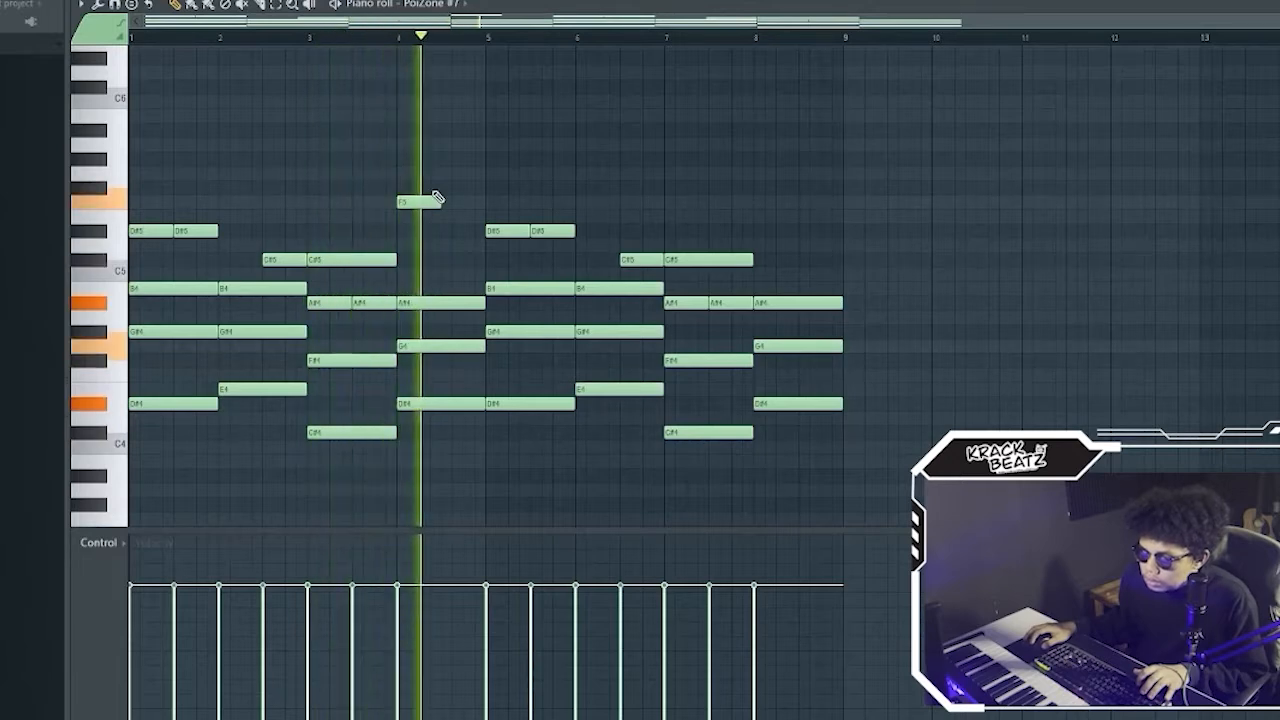
{"action": "key", "text": "space"}
{"action": "left_click_drag", "start_coordinate": [417, 201], "coordinate": [414, 217]}
{"action": "key", "text": "space"}
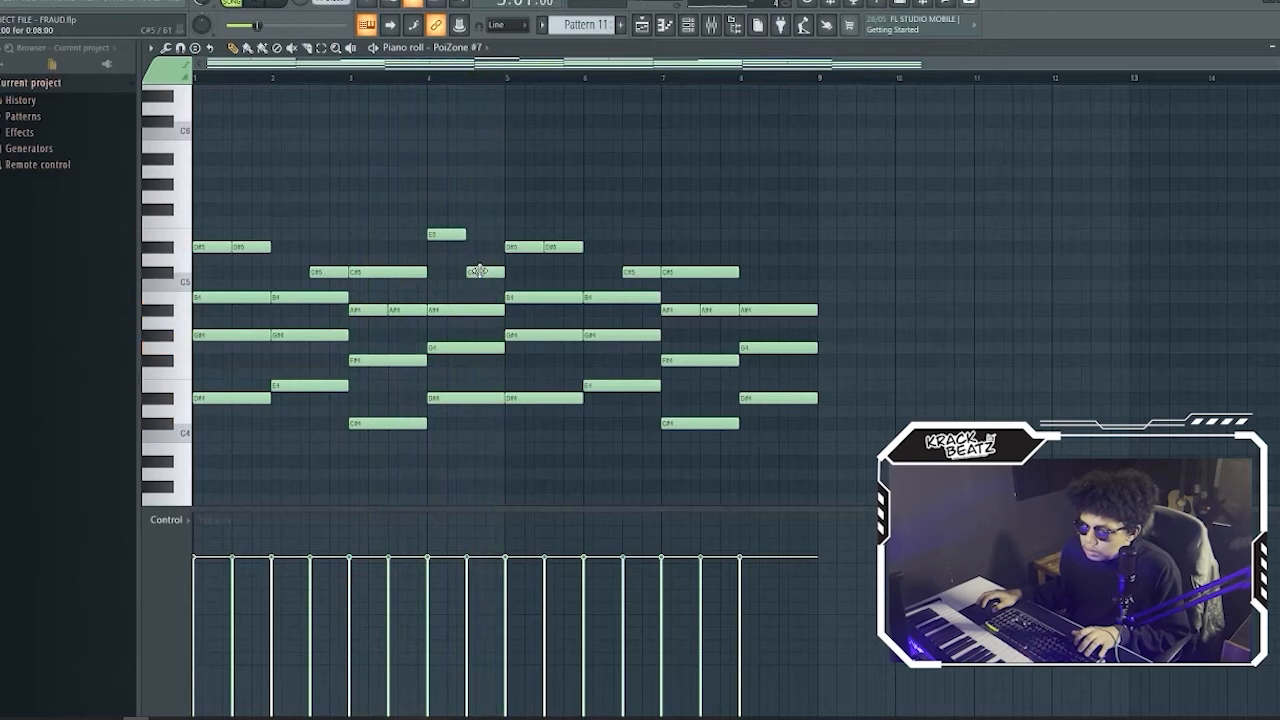
Step: Place a half-bar melody note in the second half of bar 4, auditioning it on C#5 before setting it to D#5
{"action": "left_click_drag", "start_coordinate": [483, 262], "coordinate": [488, 272]}
{"action": "key", "text": "space"}
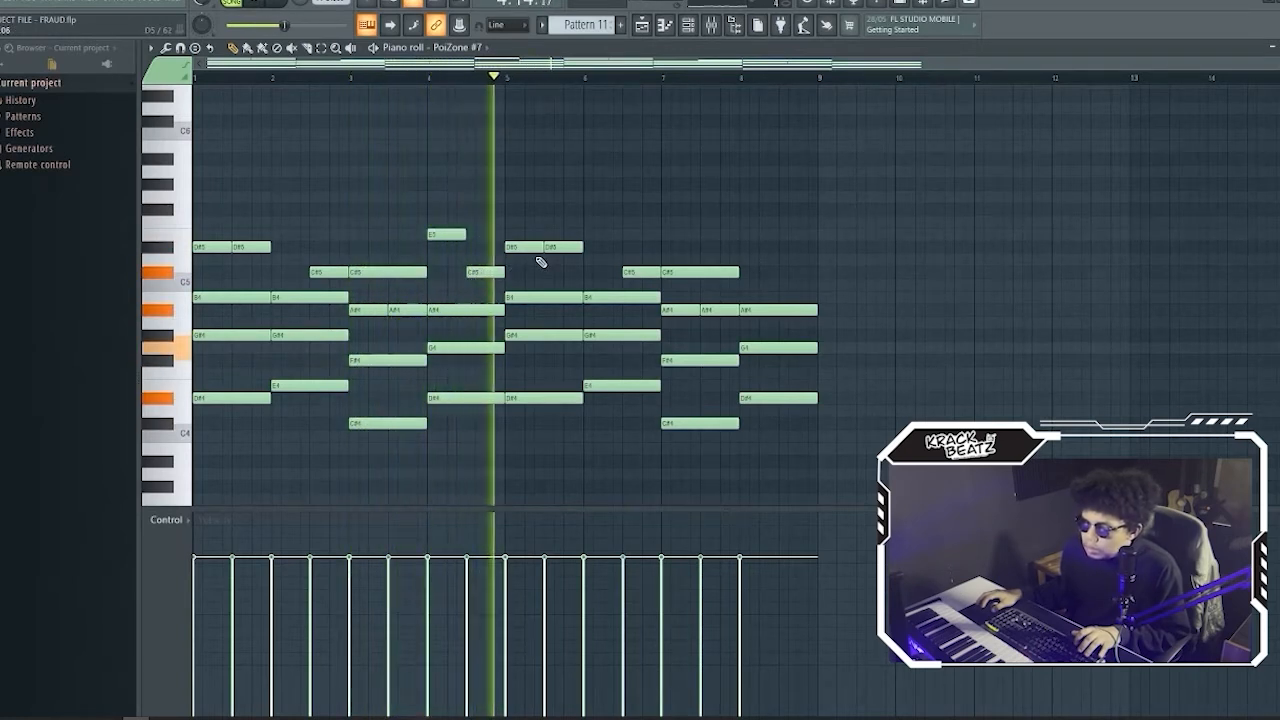
{"action": "key", "text": "space"}
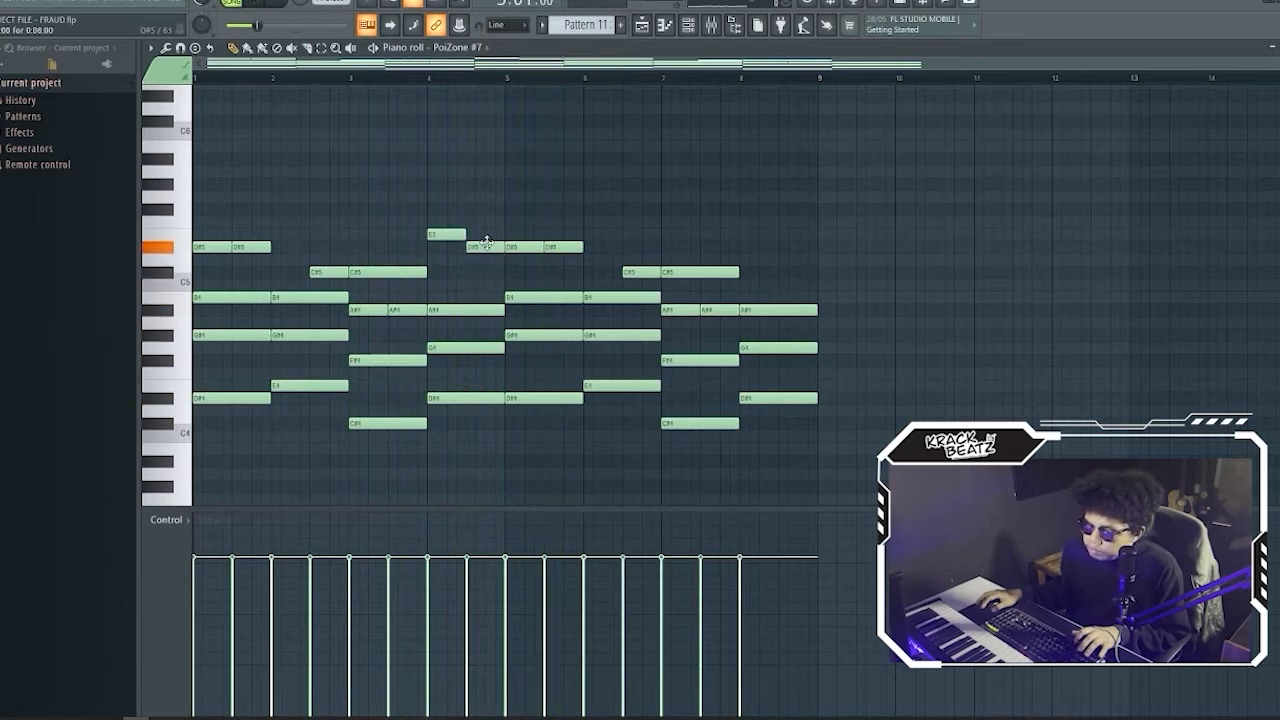
{"action": "key", "text": "space"}
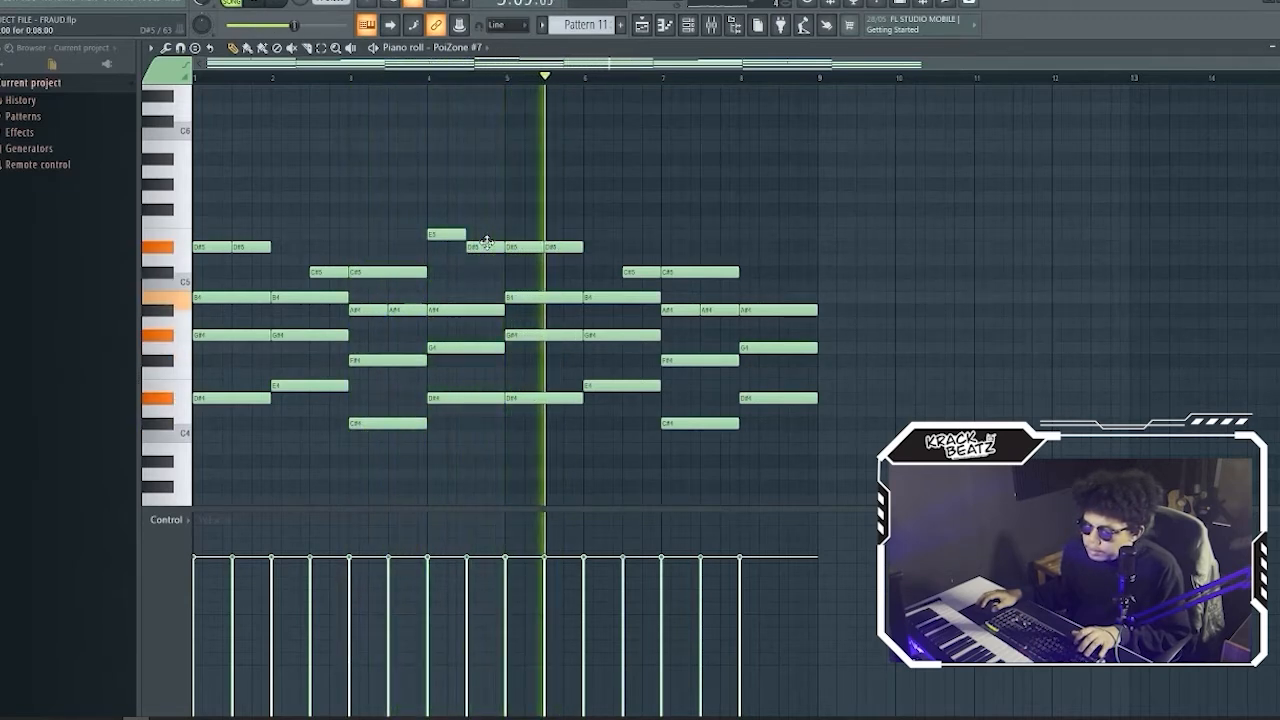
{"action": "key", "text": "space"}
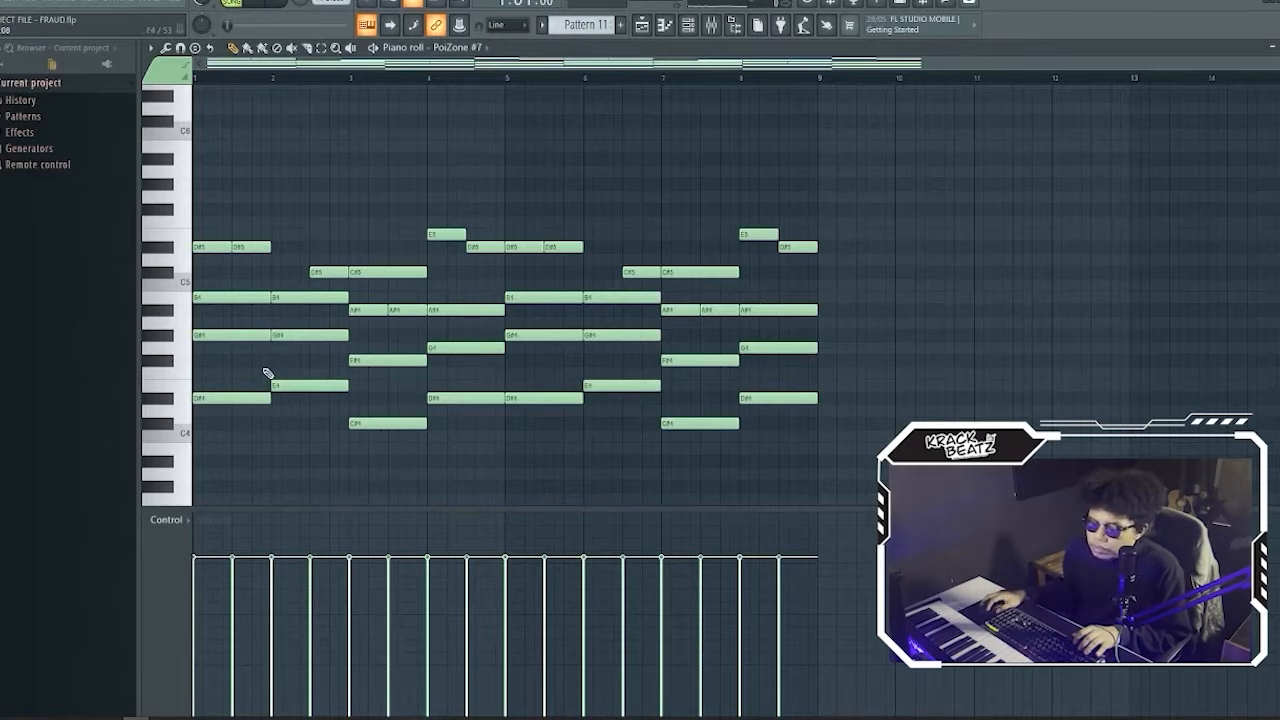
{"action": "key", "text": "space"}
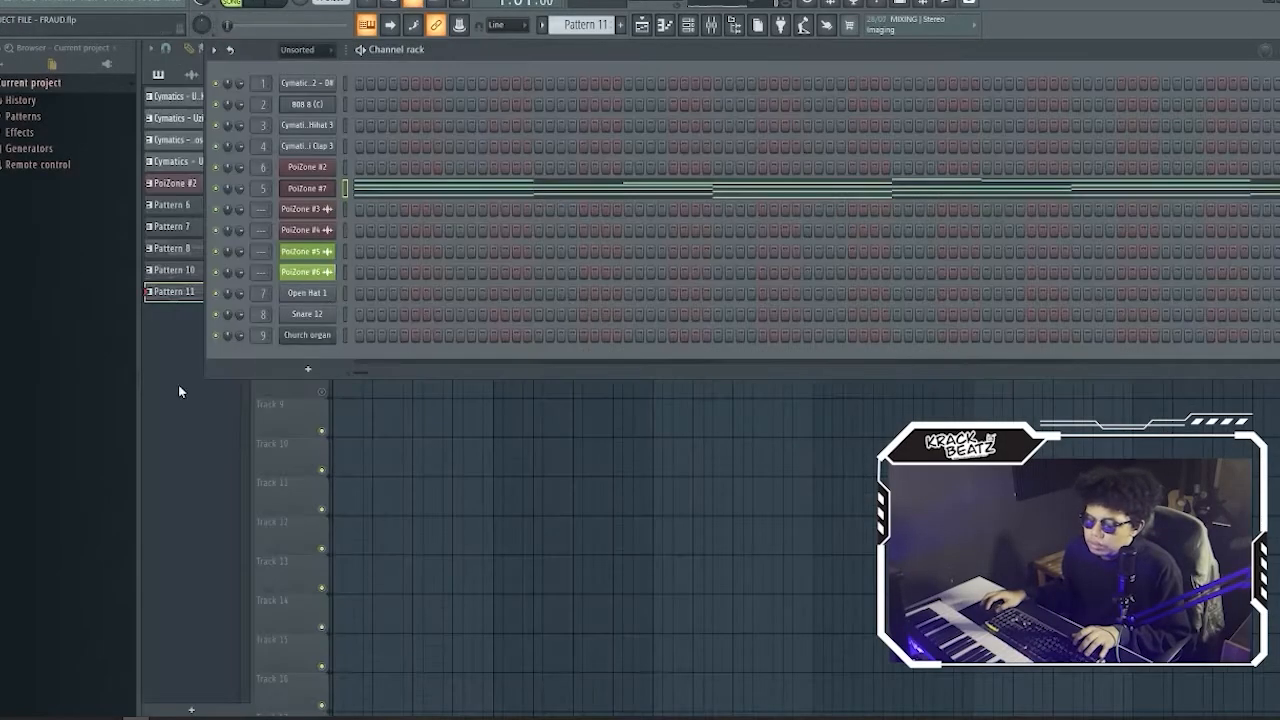
Step: Select the PoiZone #2 channel in the channel rack and return to the playlist
{"action": "key", "text": "Escape"}
{"action": "left_click", "coordinate": [778, 106]}
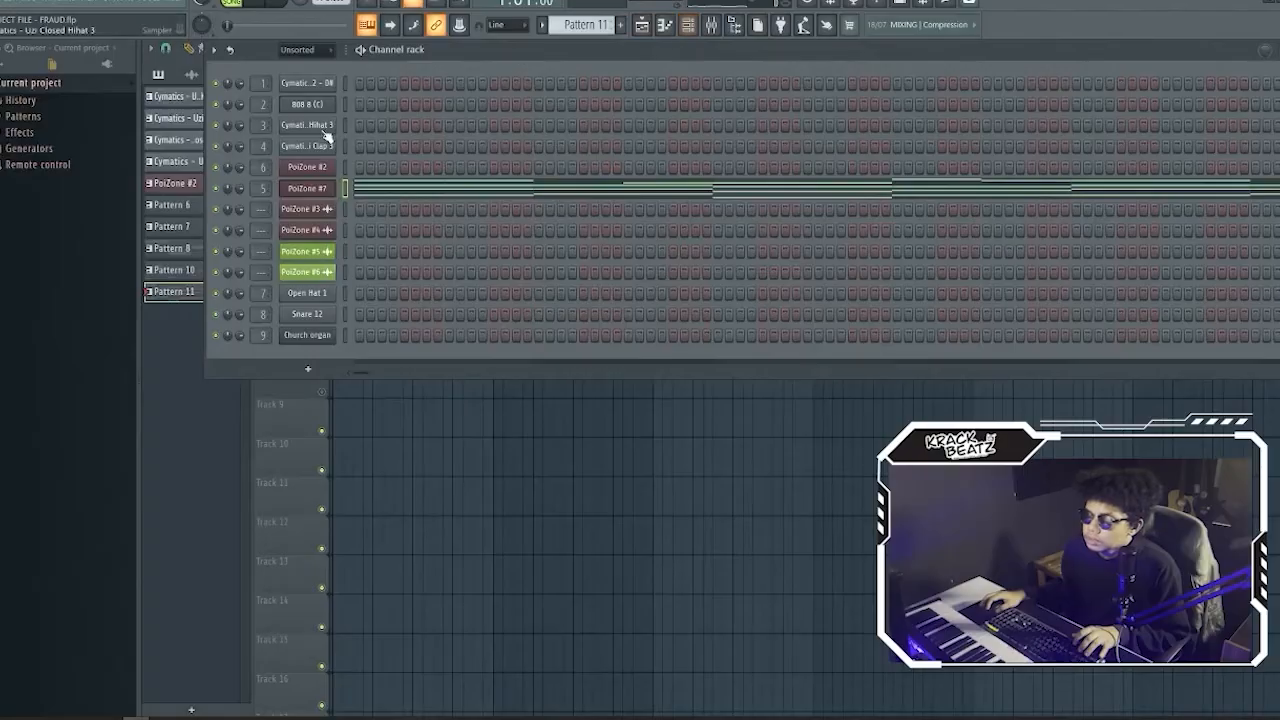
{"action": "left_click", "coordinate": [346, 168]}
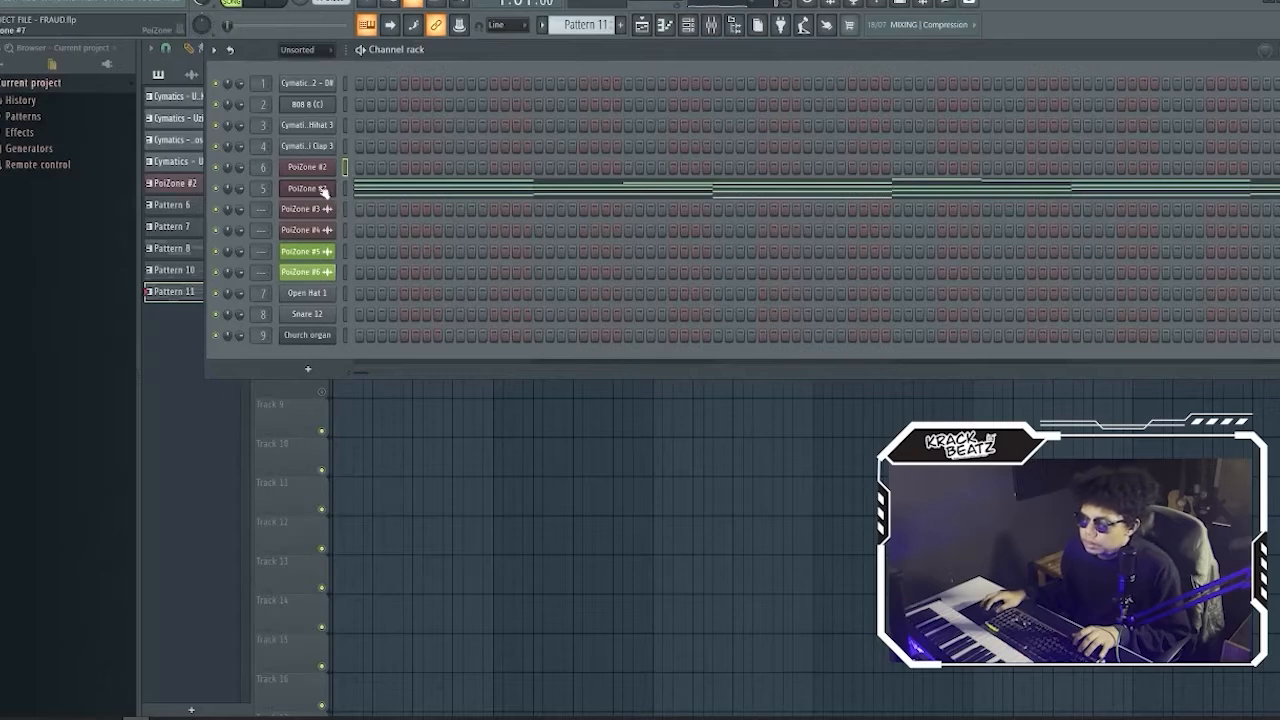
{"action": "left_click", "coordinate": [158, 390]}
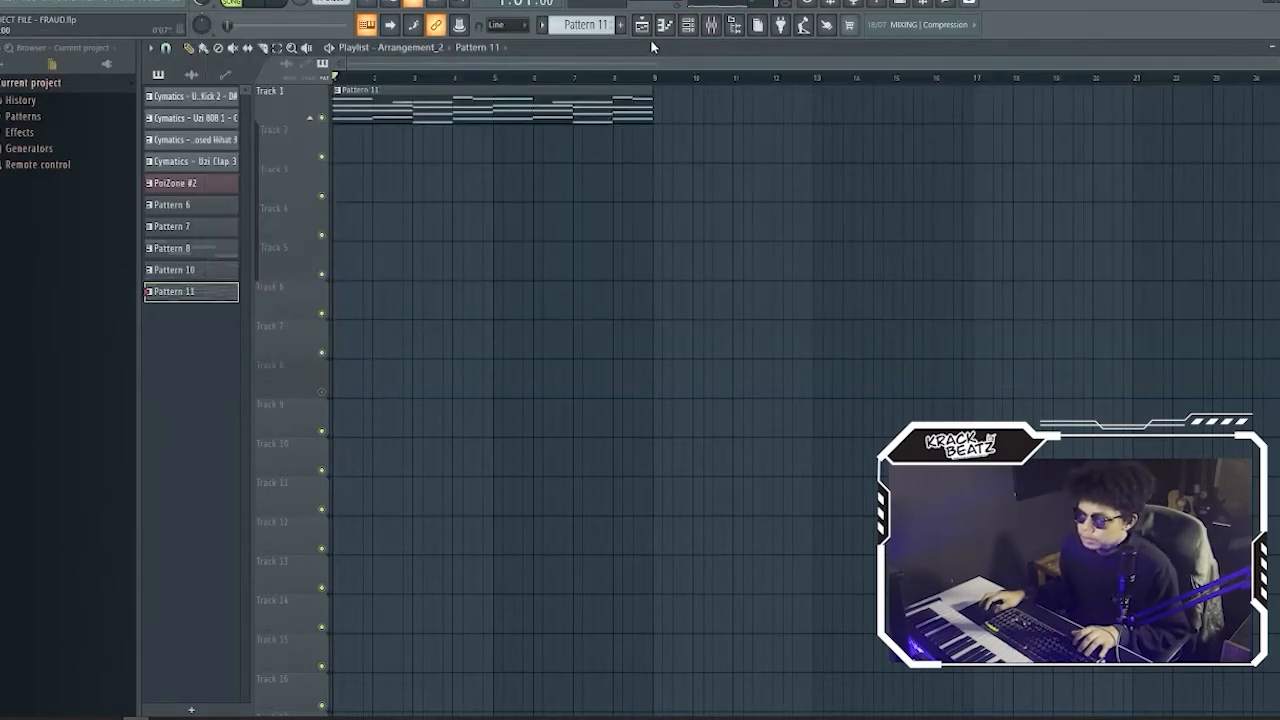
Step: Bring up the PoiZone #2 synth from the channel rack to view its preset, and return to the playlist
{"action": "key", "text": "F6"}
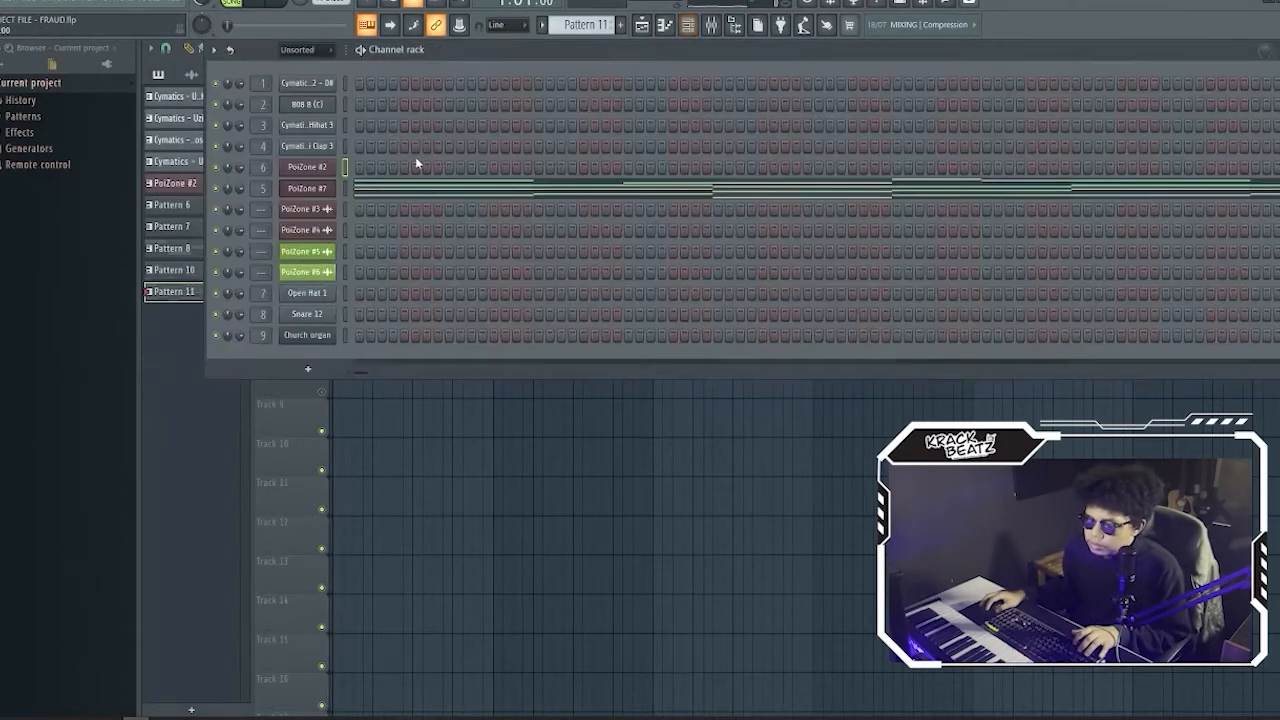
{"action": "left_click", "coordinate": [322, 168]}
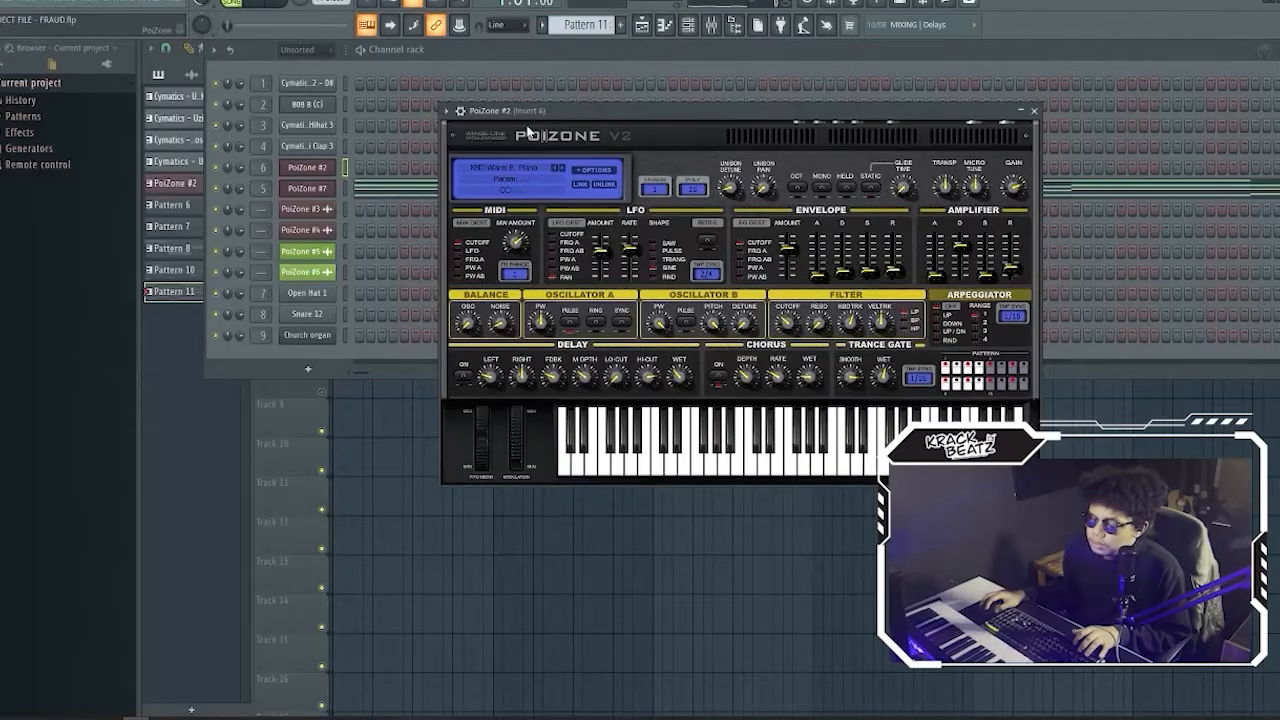
{"action": "left_click", "coordinate": [204, 398]}
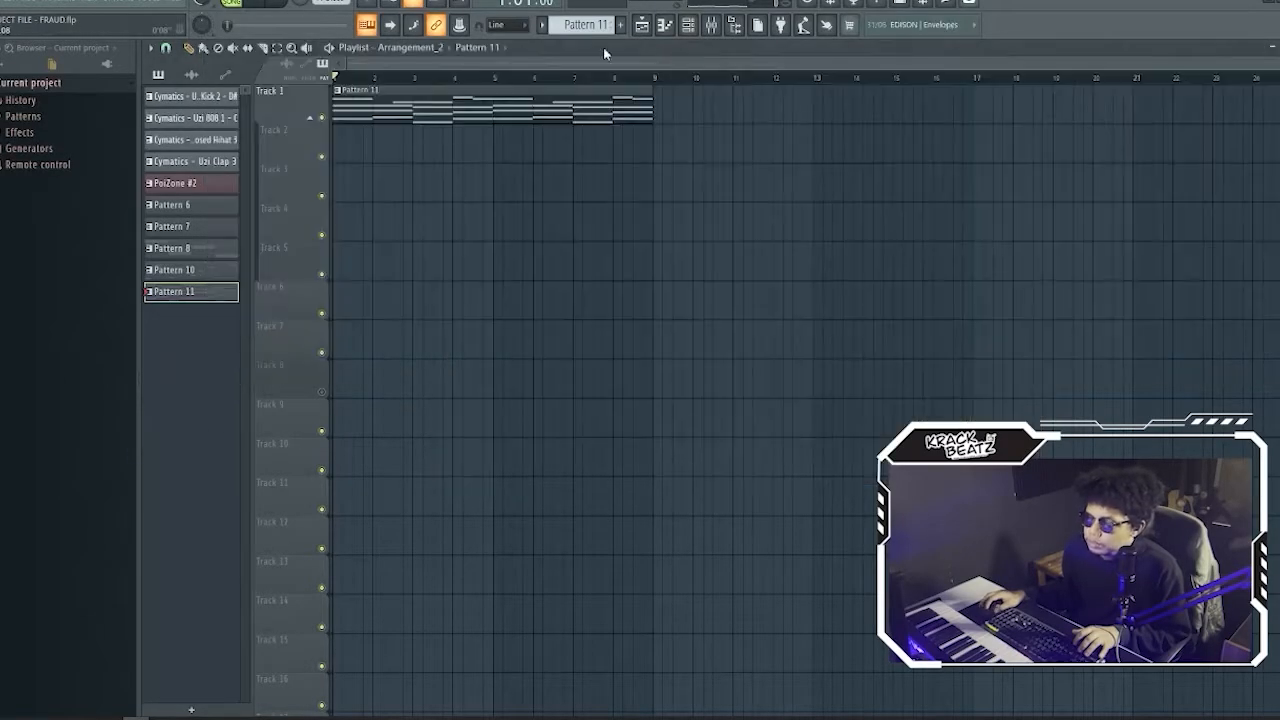
Step: Play back the eight-bar chord pattern in the playlist as backing for melody ideas, and stop playback
{"action": "left_click", "coordinate": [688, 32]}
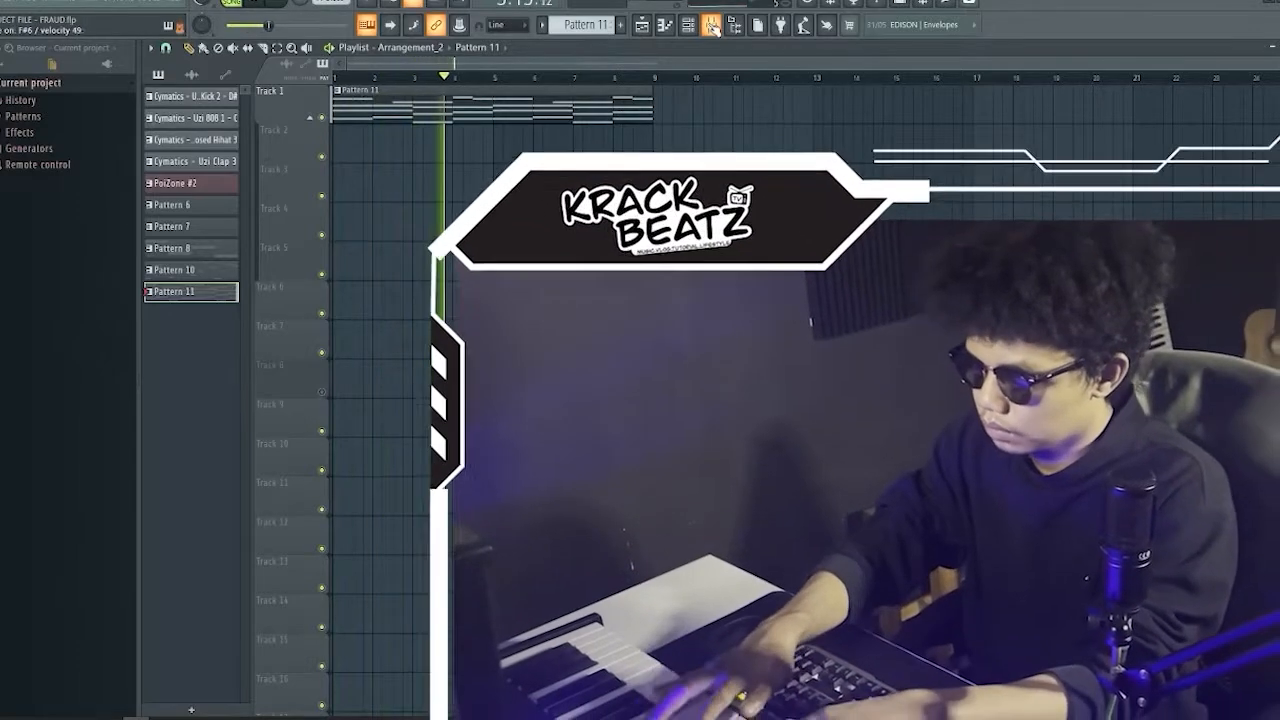
{"action": "key", "text": "space"}
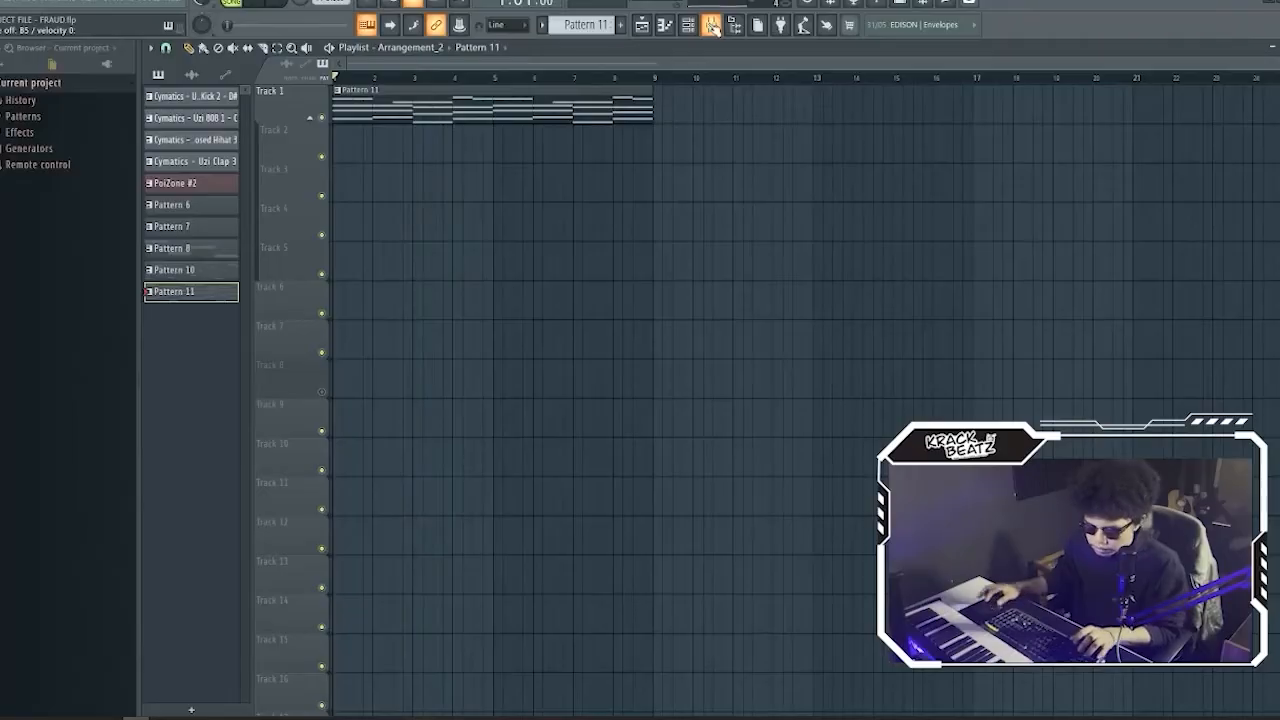
{"action": "left_click_drag", "start_coordinate": [1275, 63], "coordinate": [1008, 60]}
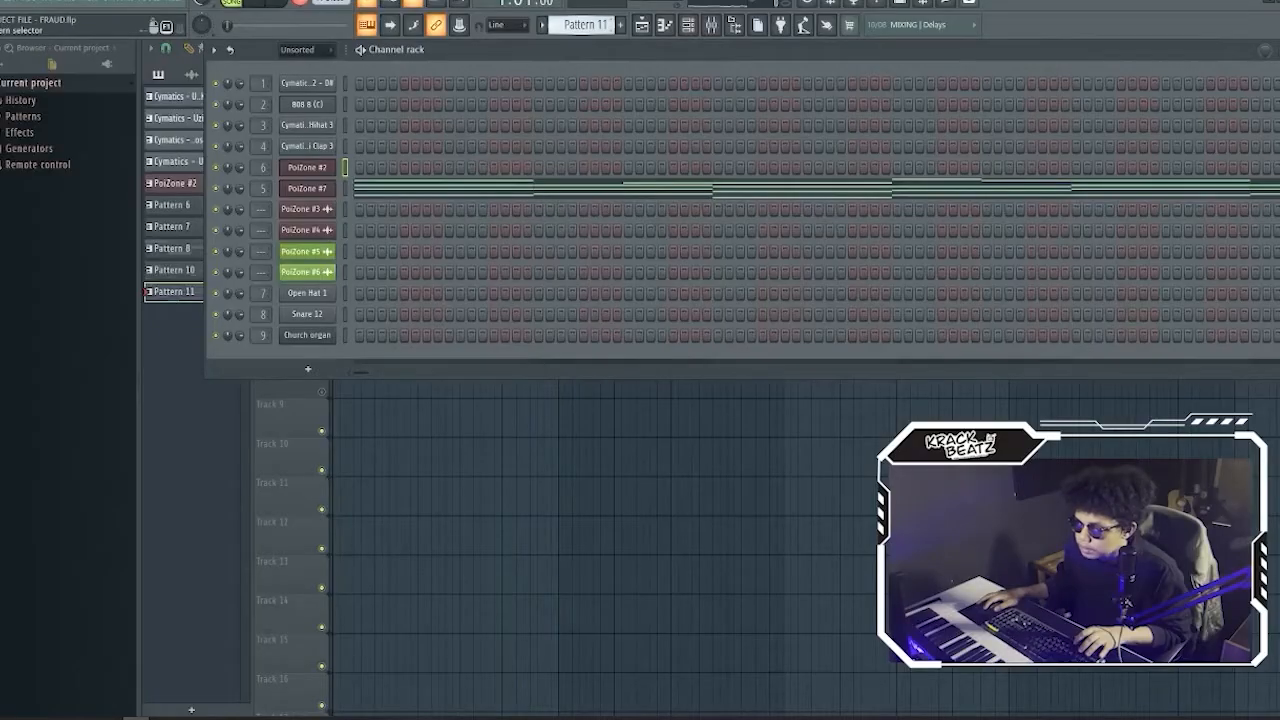
Step: Switch to a new Pattern 12 and try to paste notes into its PoiZone #2 channel
{"action": "left_click_drag", "start_coordinate": [600, 25], "coordinate": [600, 15]}
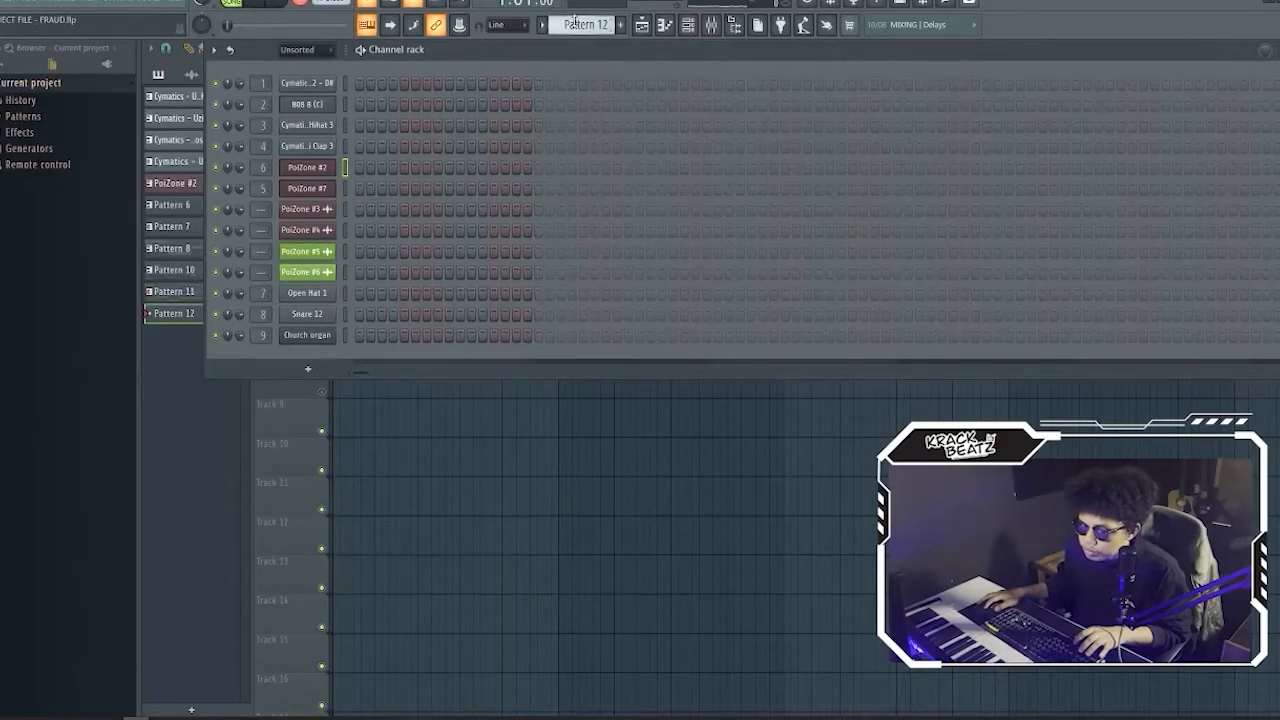
{"action": "right_click", "coordinate": [312, 168]}
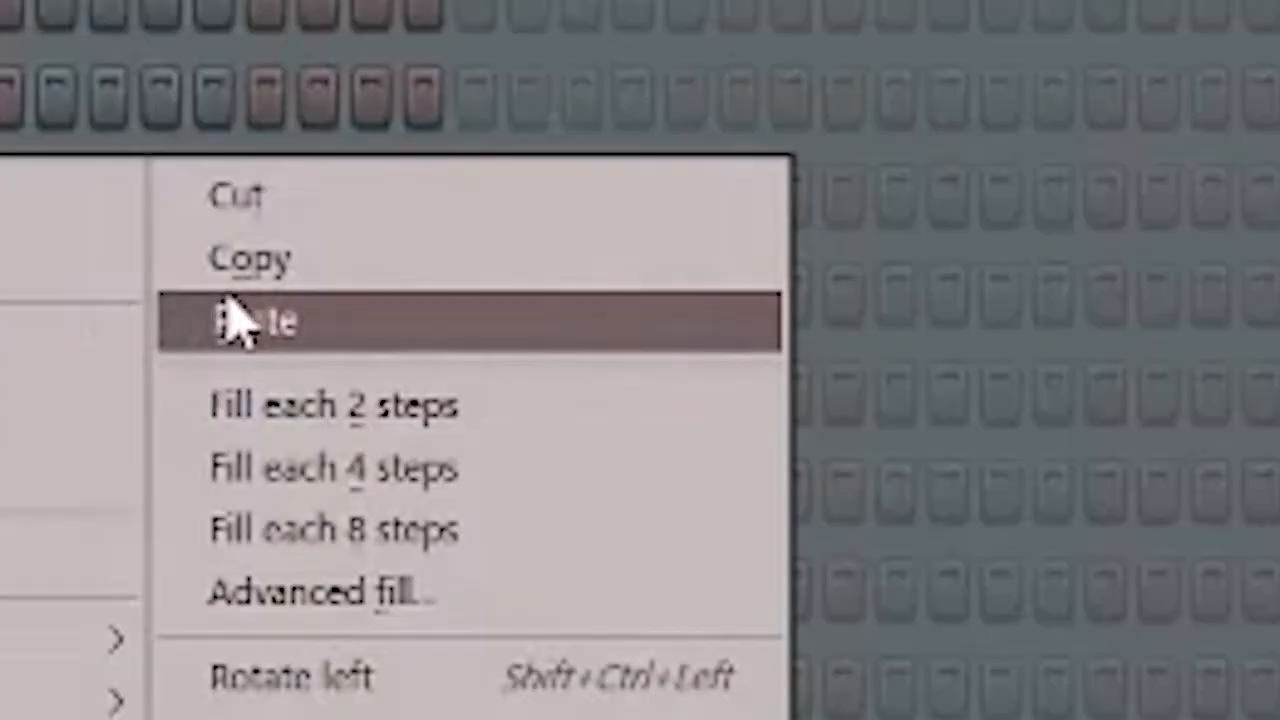
{"action": "left_click", "coordinate": [488, 194]}
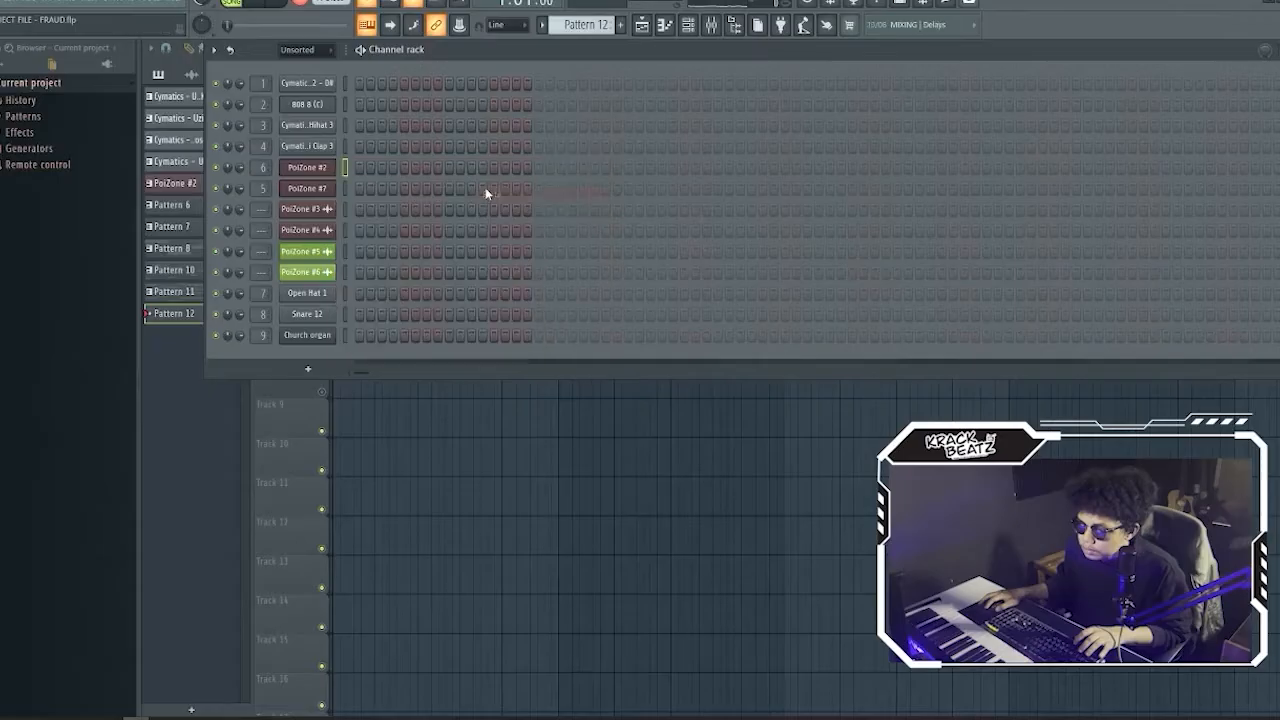
{"action": "key", "text": "KP_Subtract"}
{"action": "key", "text": "KP_Add"}
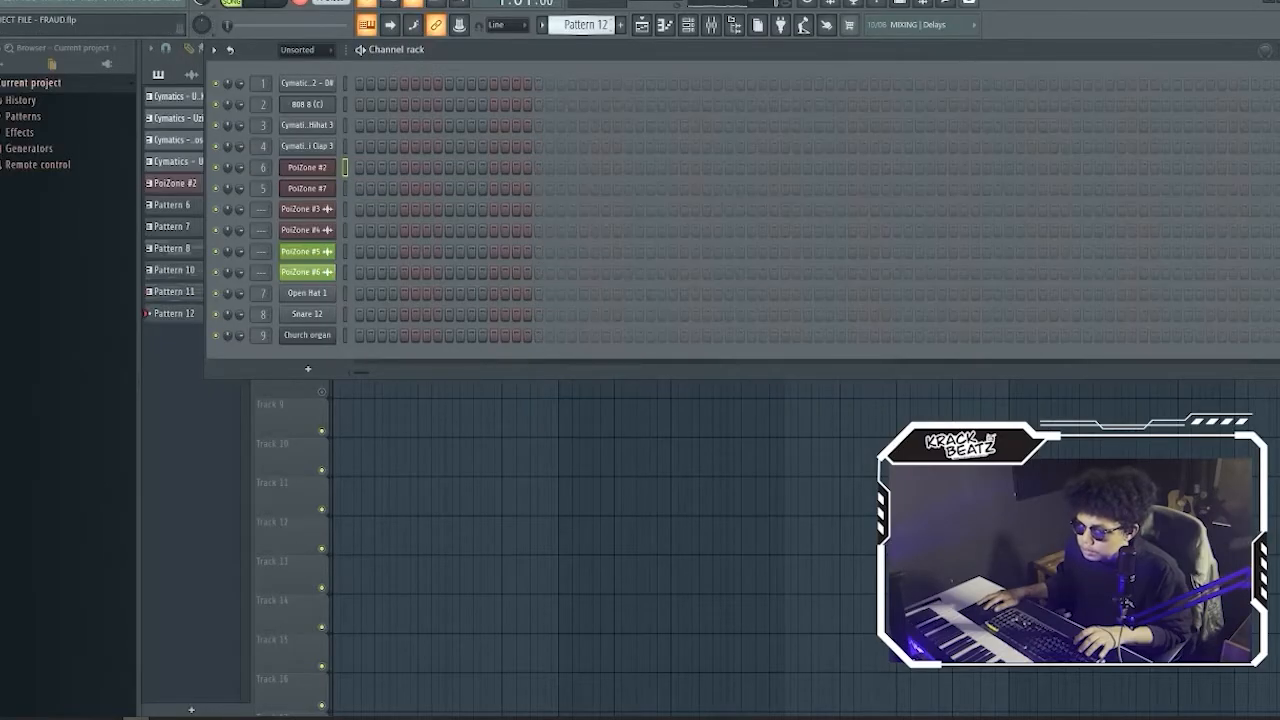
Step: Quantize all notes of the four-bar melody in the PoiZone #2 piano roll, and clear the selection
{"action": "left_click", "coordinate": [224, 436]}
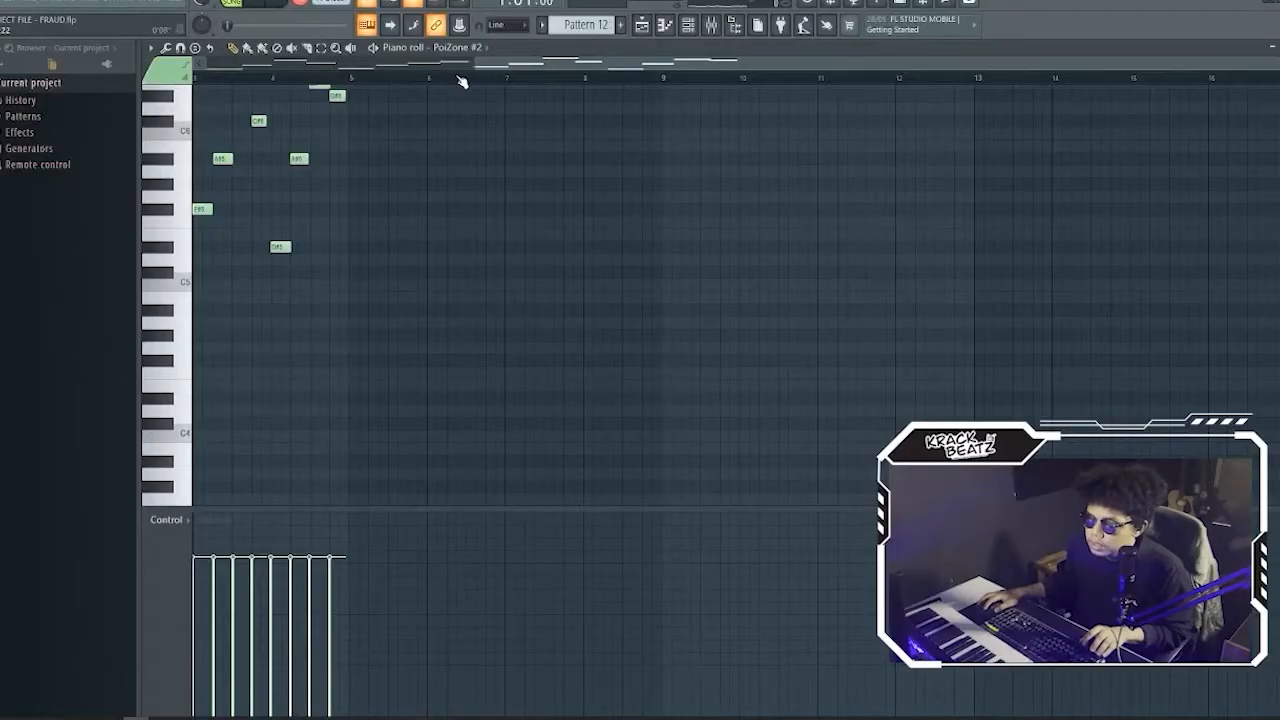
{"action": "left_click_drag", "start_coordinate": [474, 64], "coordinate": [203, 62]}
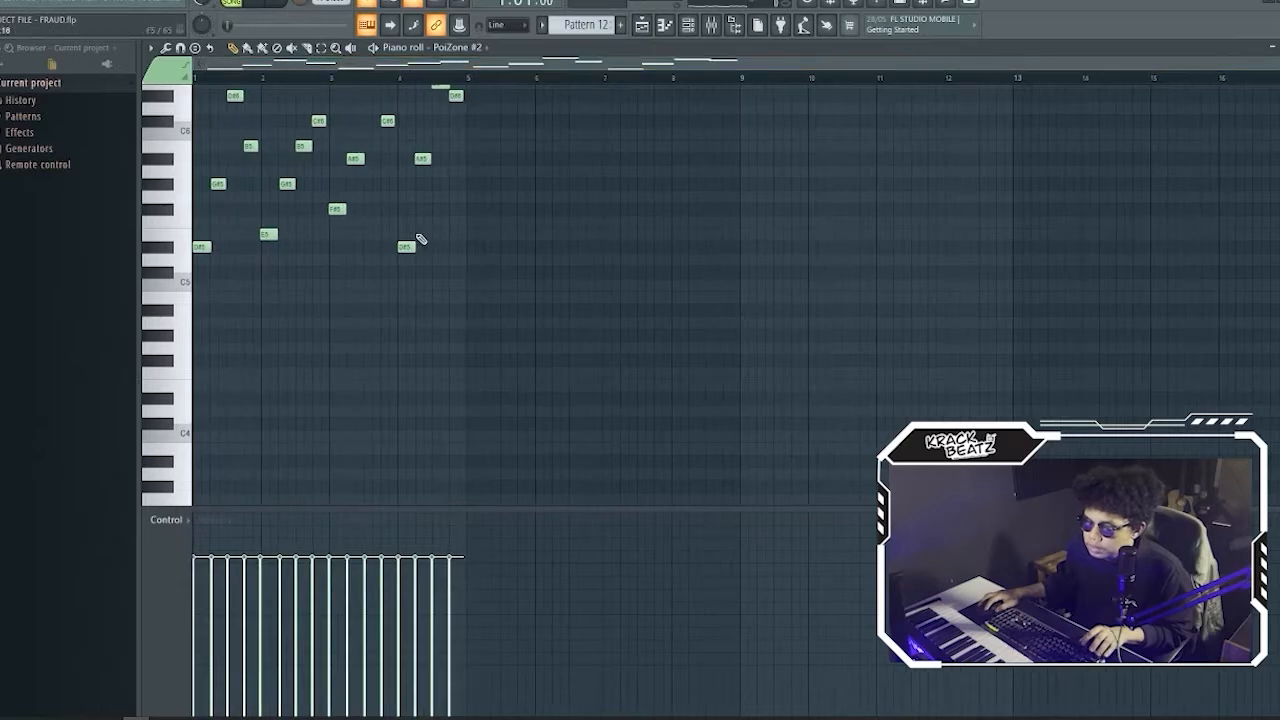
{"action": "scroll", "coordinate": [557, 283], "scroll_direction": "up", "scroll_amount": 3}
{"action": "key", "text": "ctrl+a"}
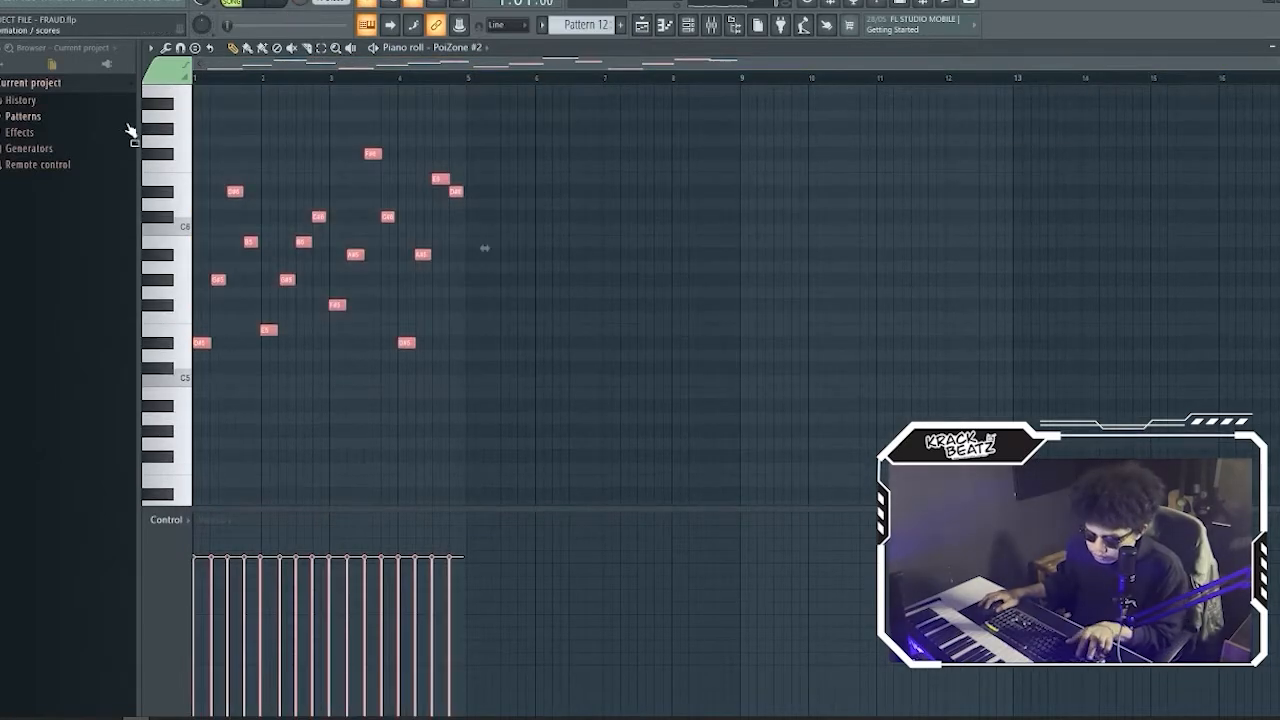
{"action": "key", "text": "ctrl+q"}
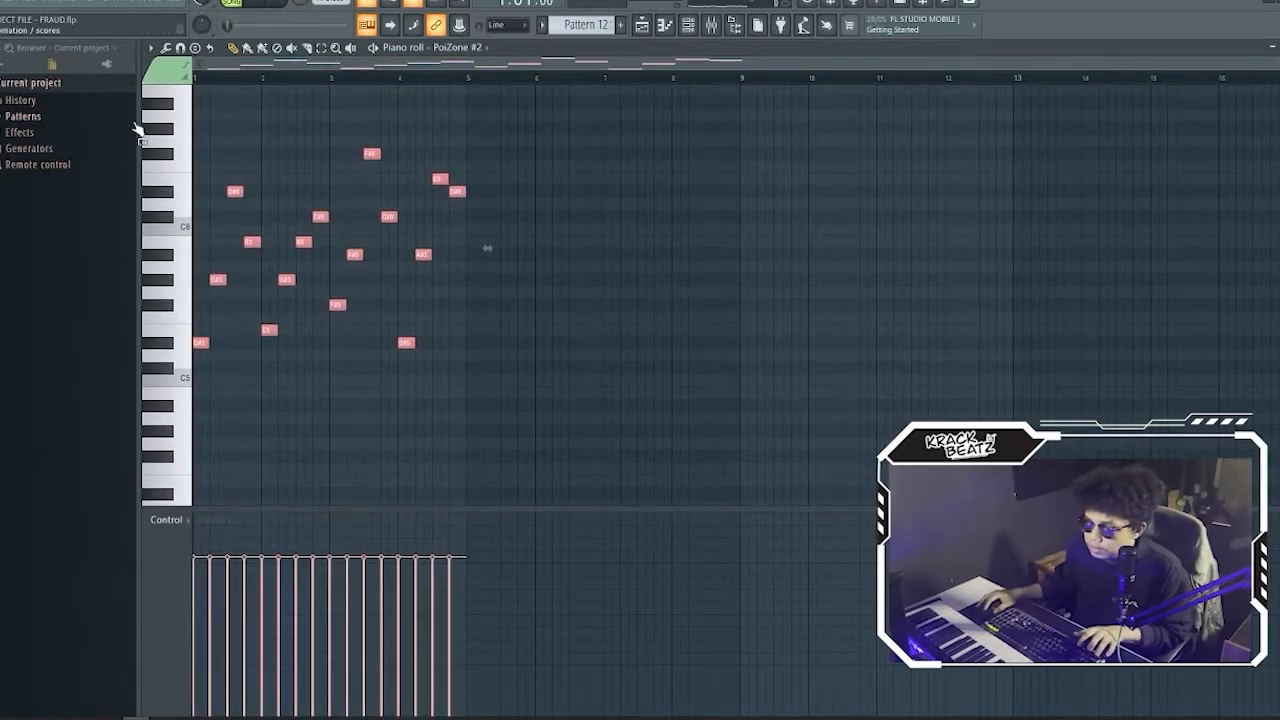
{"action": "right_click", "coordinate": [413, 284]}
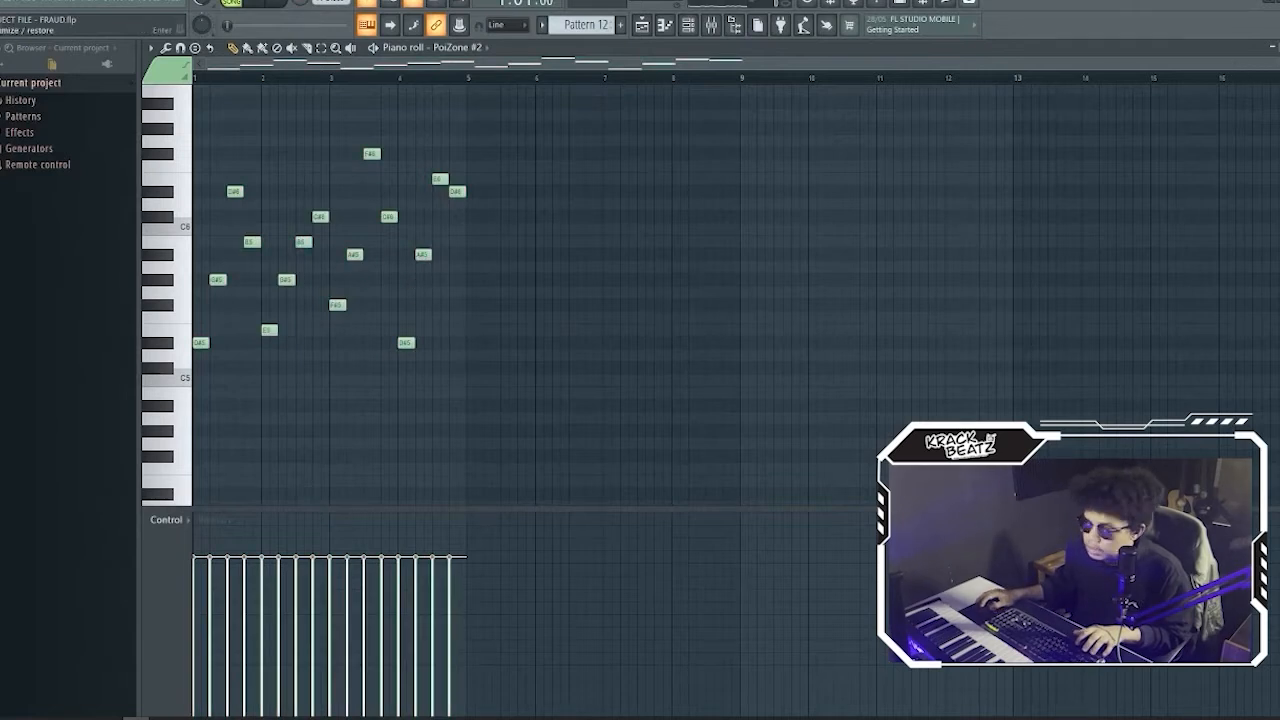
Step: Duplicate the whole four-bar PoiZone #2 melody into bars 5 to 8 and play it back
{"action": "key", "text": "ctrl+a"}
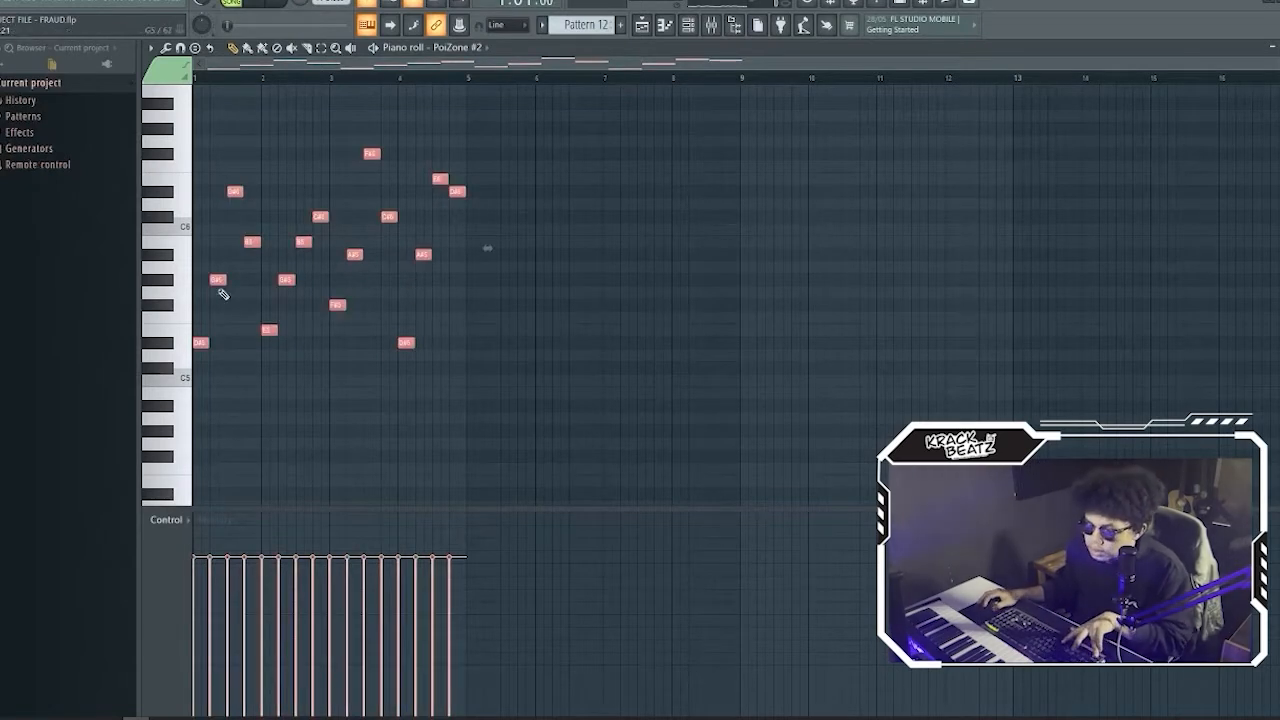
{"action": "key", "text": "ctrl+b"}
{"action": "right_click", "coordinate": [266, 362]}
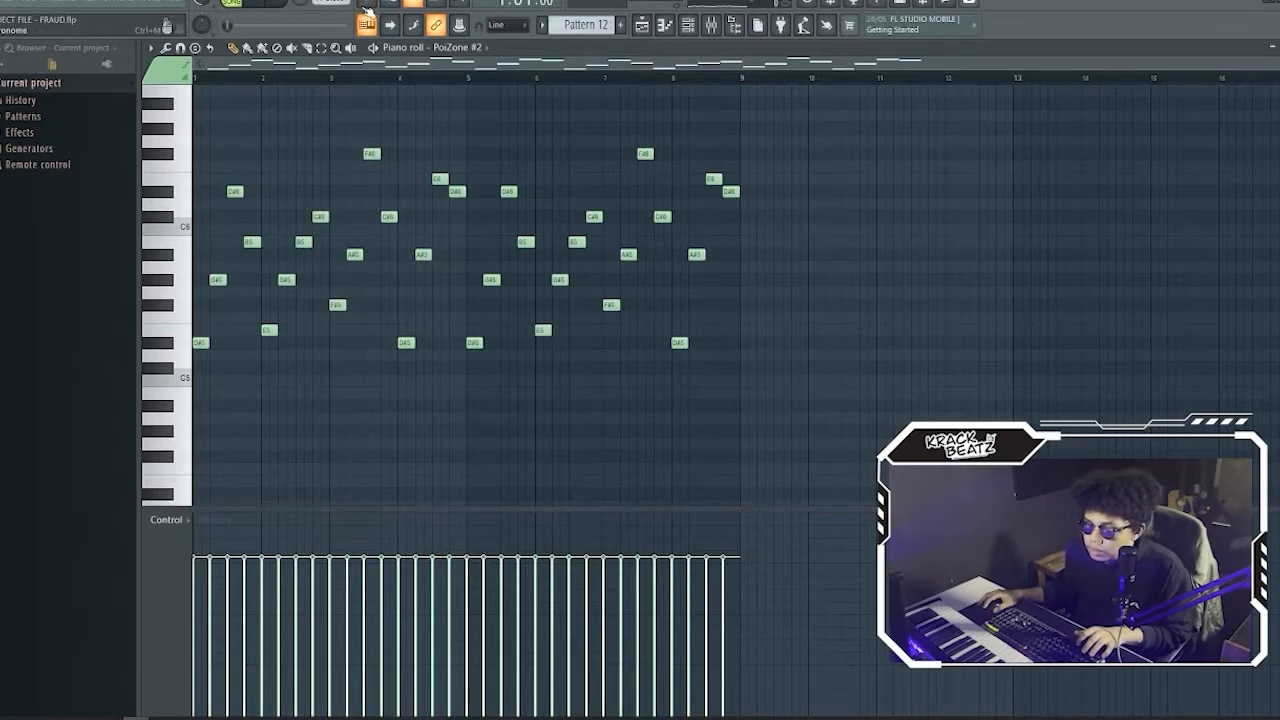
{"action": "key", "text": "space"}
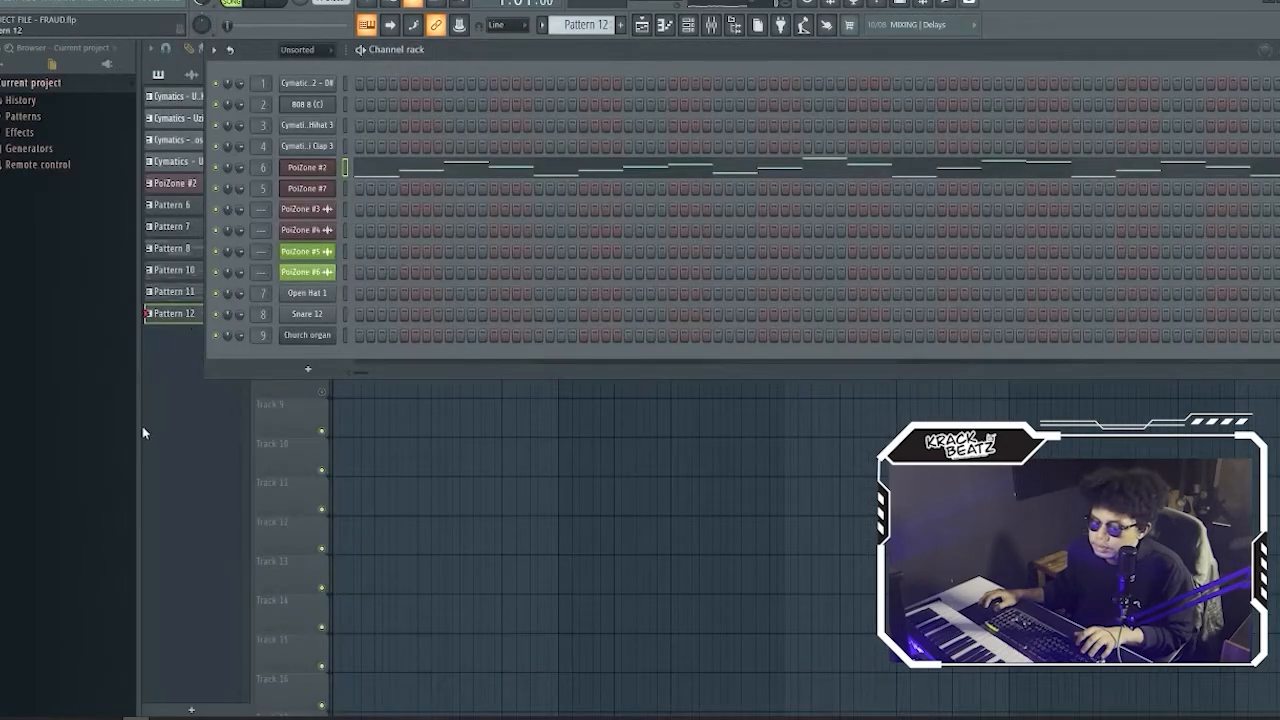
Step: Review the sampler settings of the Uzi kick, 808 8 (C), closed hi-hat and clap channels, and select the kick and 808 channels
{"action": "key", "text": "F6"}
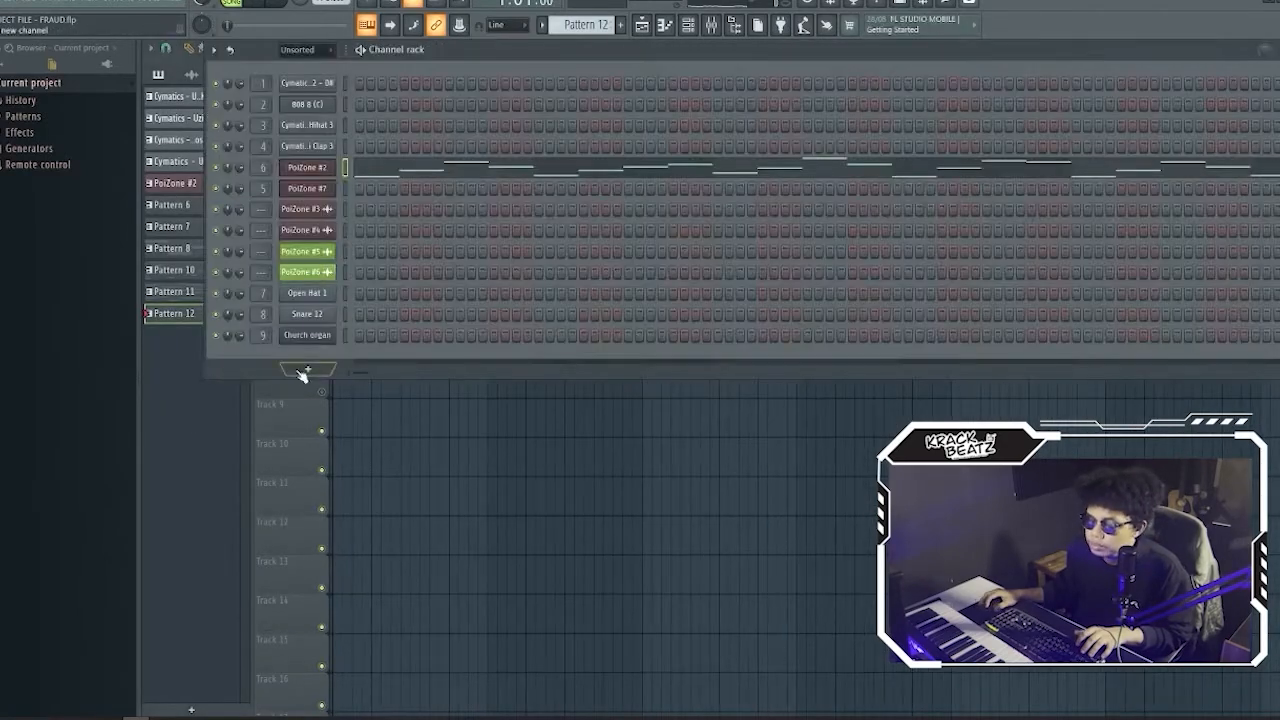
{"action": "key", "text": "F6"}
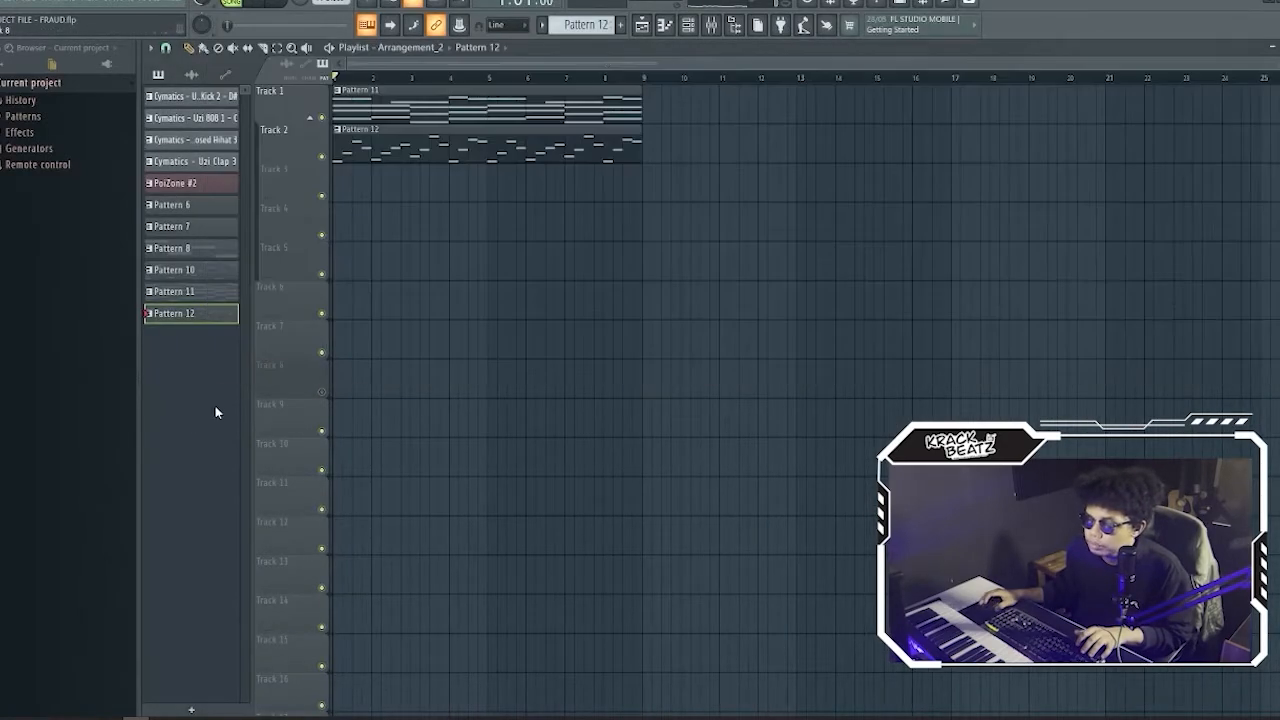
{"action": "key", "text": "F6"}
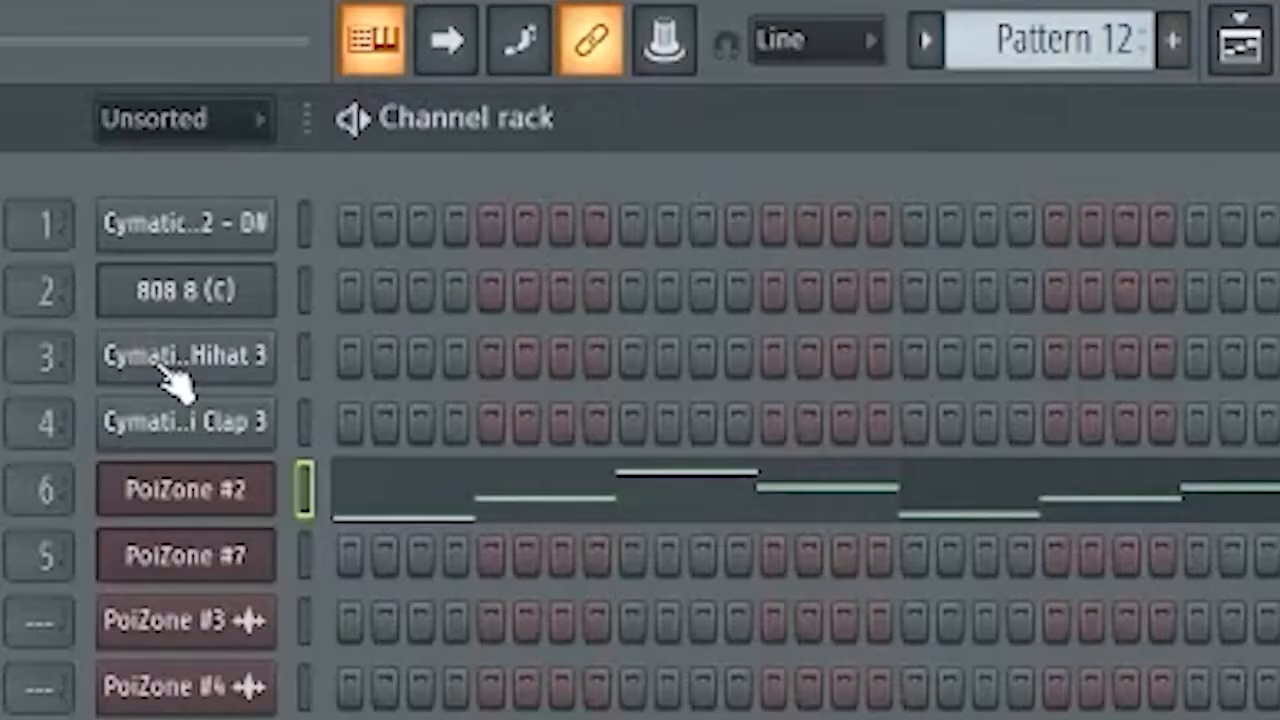
{"action": "left_click", "coordinate": [305, 228]}
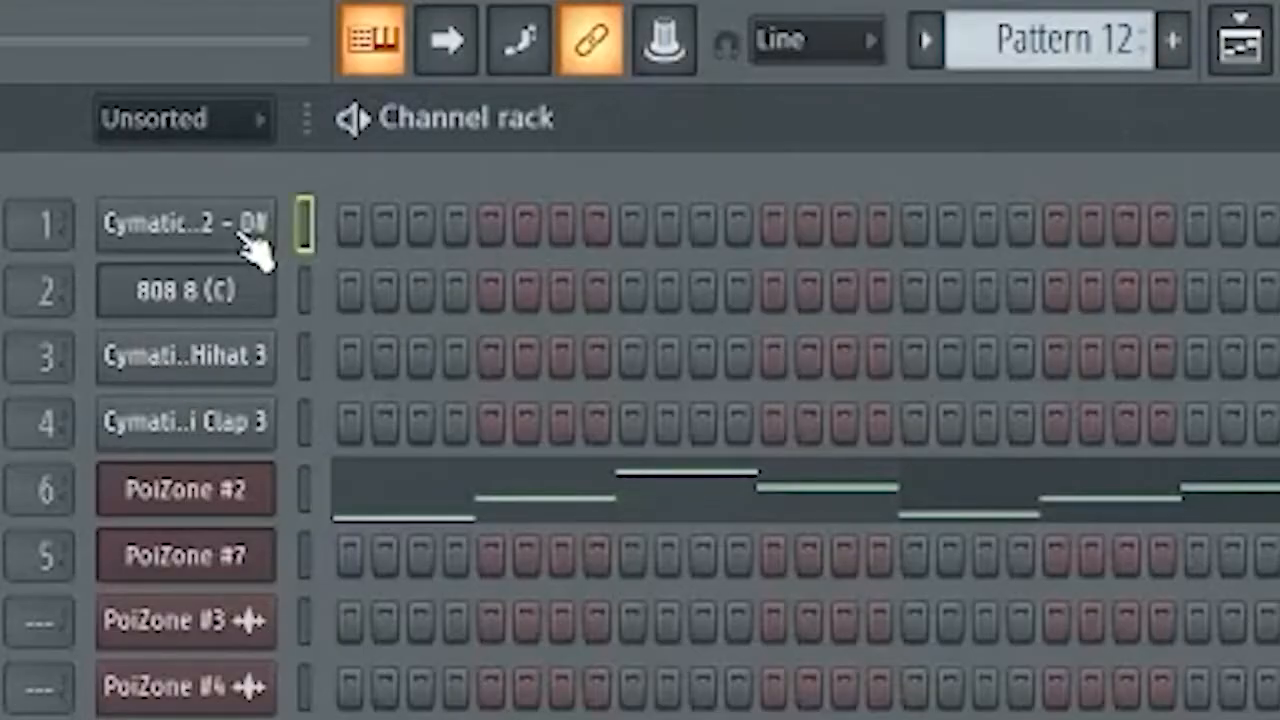
{"action": "left_click", "coordinate": [252, 240]}
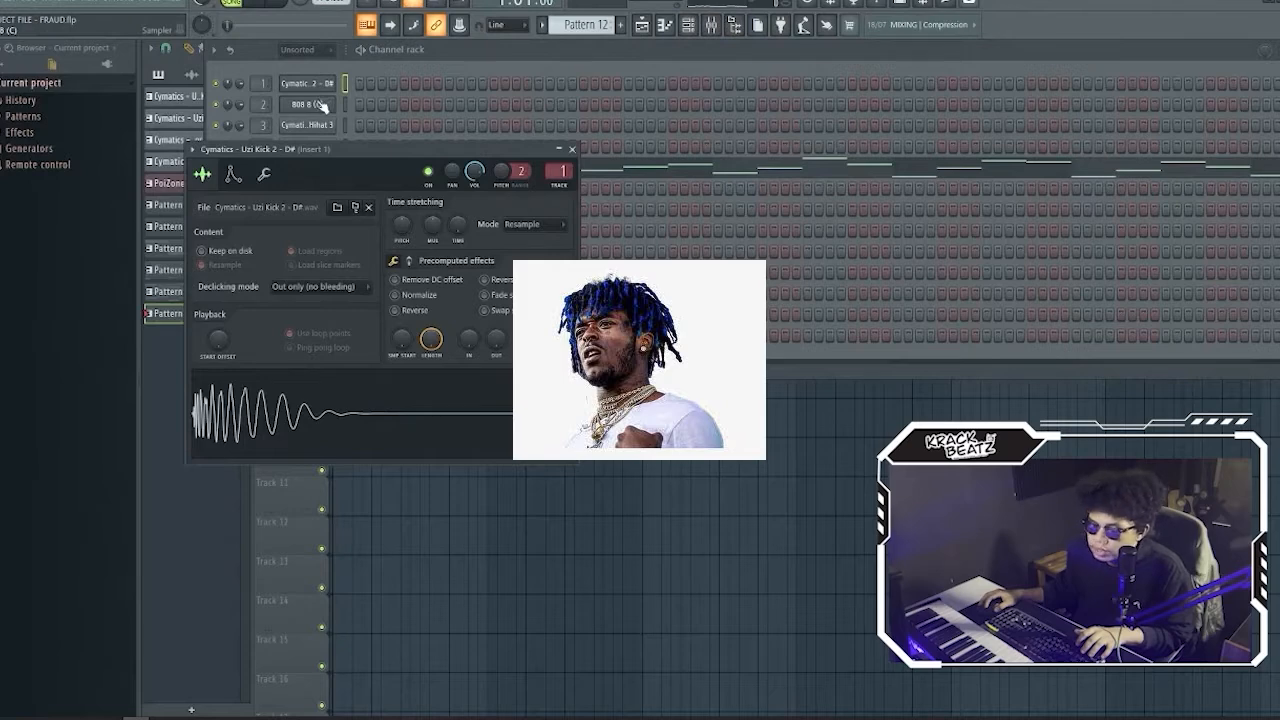
{"action": "left_click", "coordinate": [320, 104]}
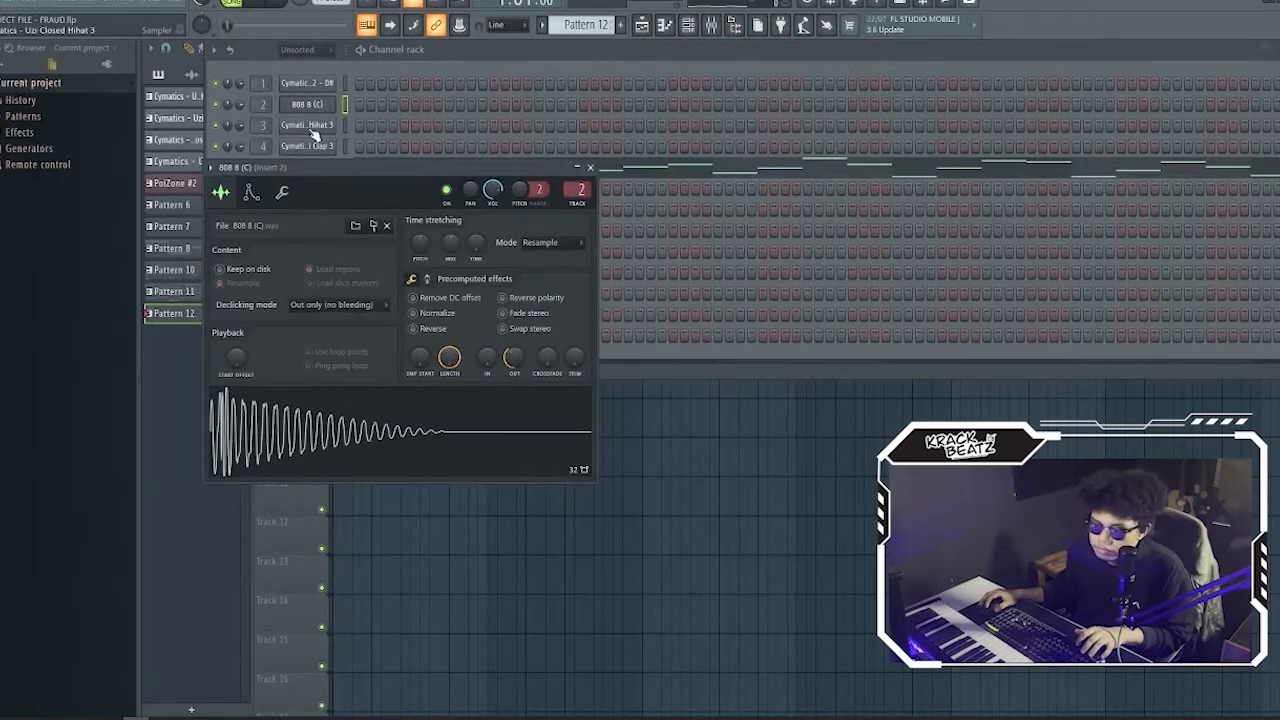
{"action": "left_click", "coordinate": [313, 127]}
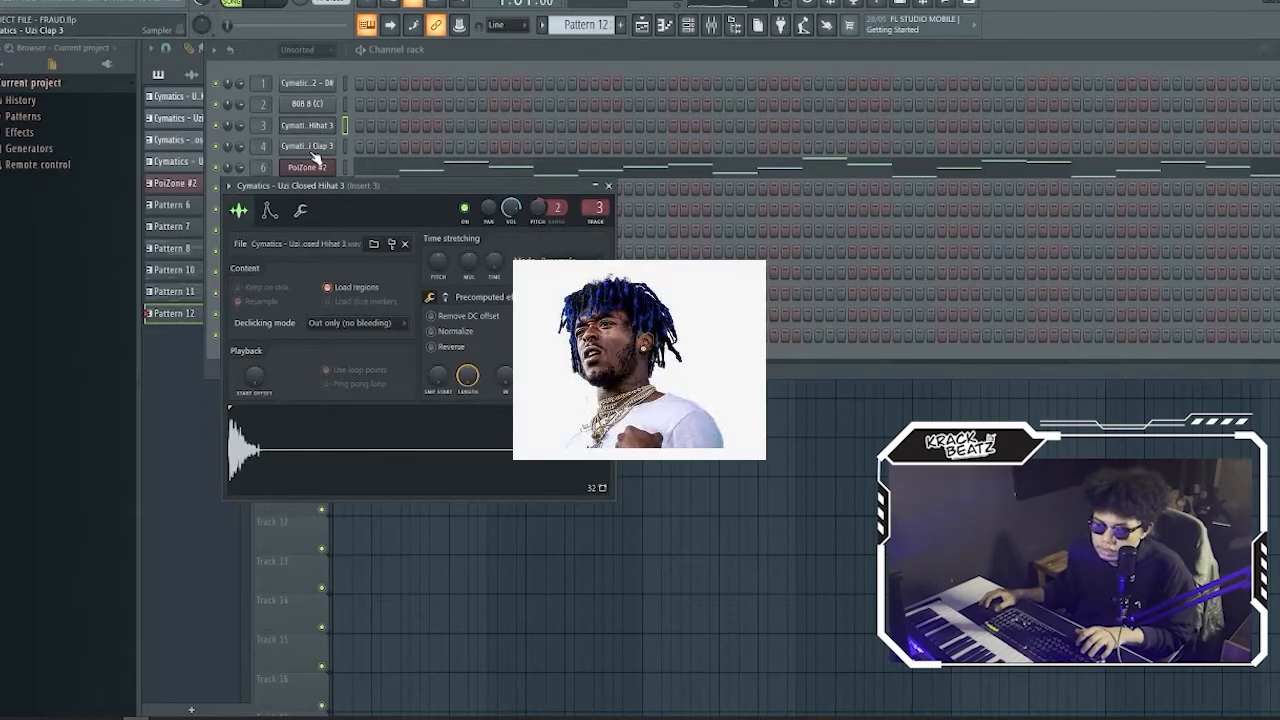
{"action": "left_click", "coordinate": [313, 147]}
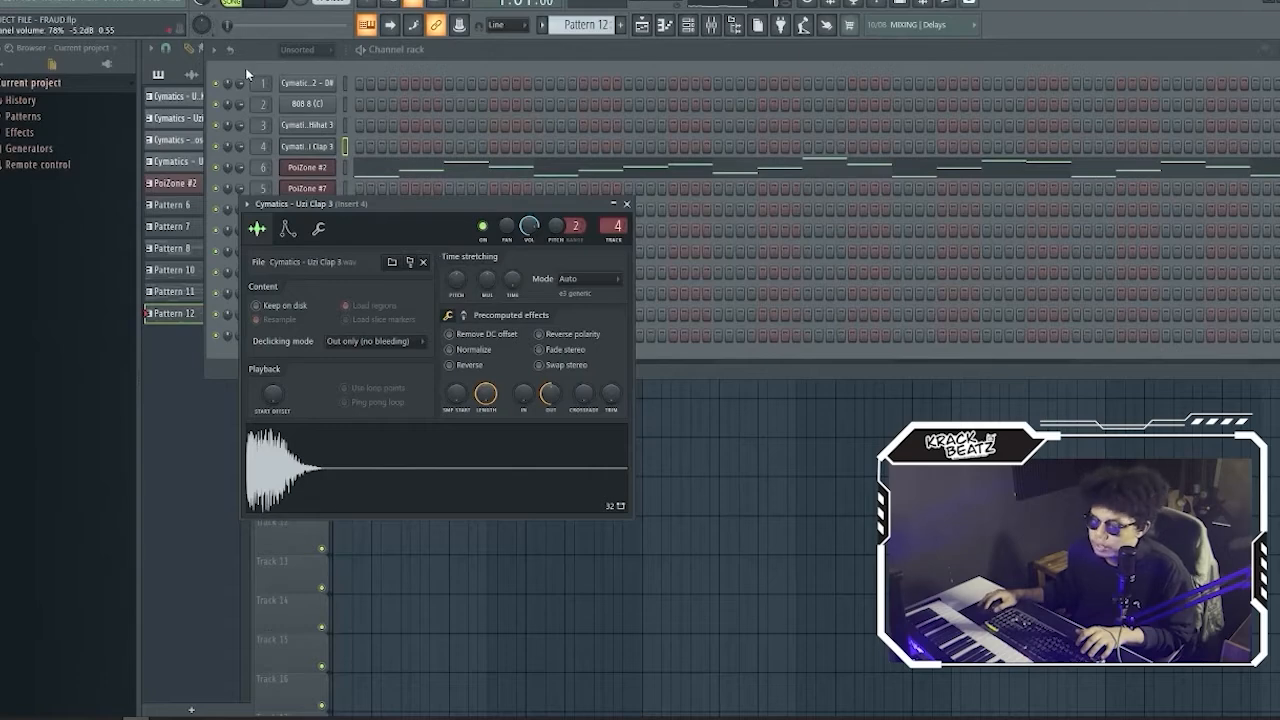
{"action": "left_click", "coordinate": [341, 85]}
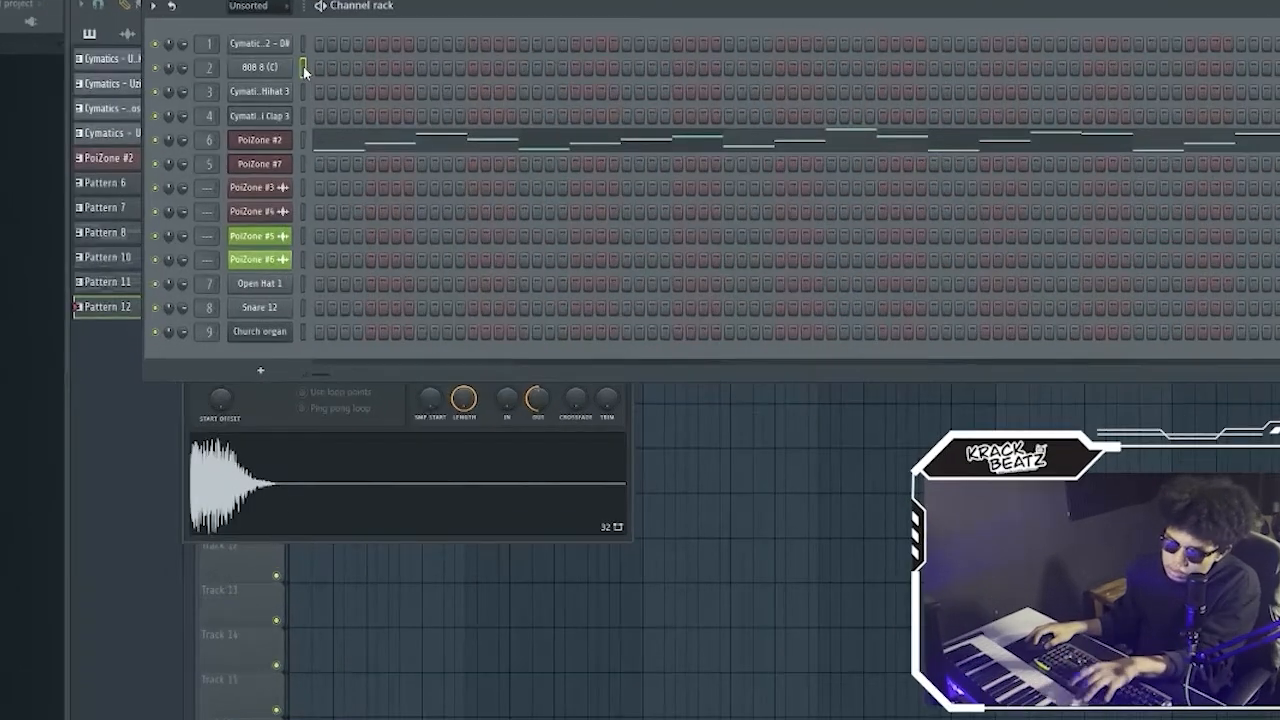
{"action": "left_click", "coordinate": [346, 107]}
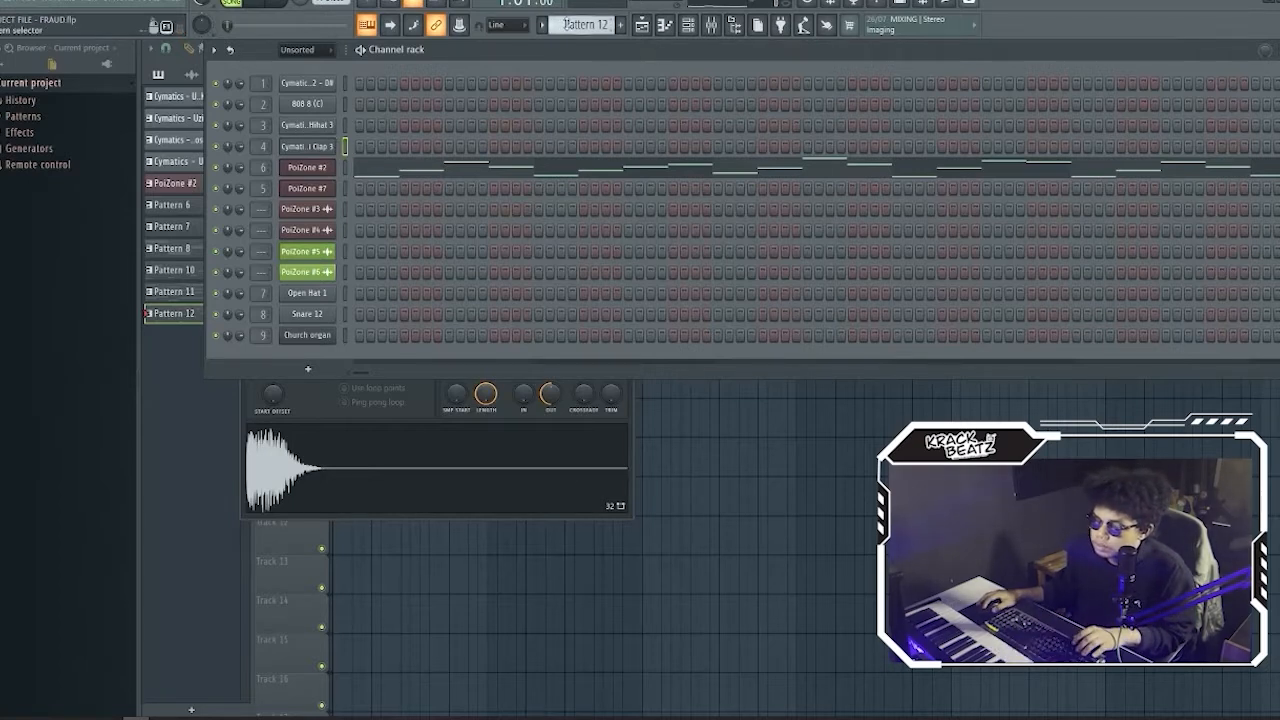
Step: Switch to a new Pattern 13 and fill the closed hi-hat channel with a hit on every 2 steps
{"action": "scroll", "coordinate": [567, 24], "scroll_direction": "down", "scroll_amount": 1}
{"action": "right_click", "coordinate": [314, 125]}
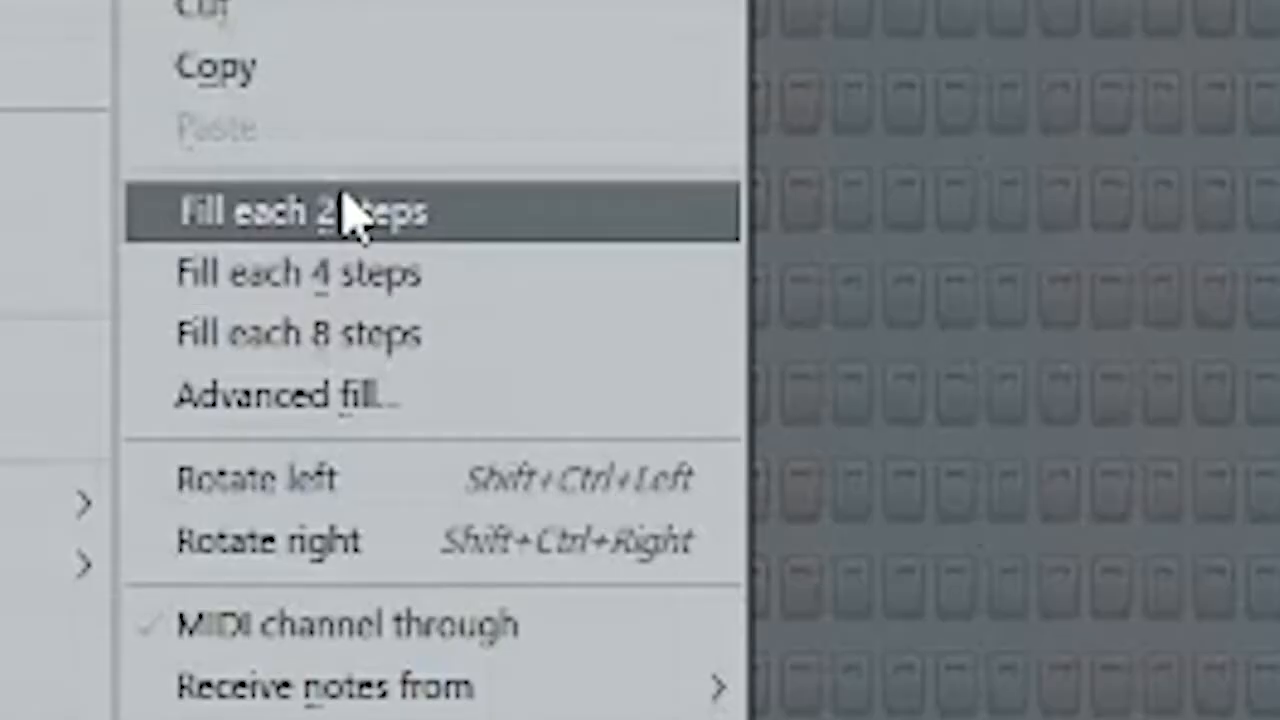
{"action": "left_click", "coordinate": [345, 212]}
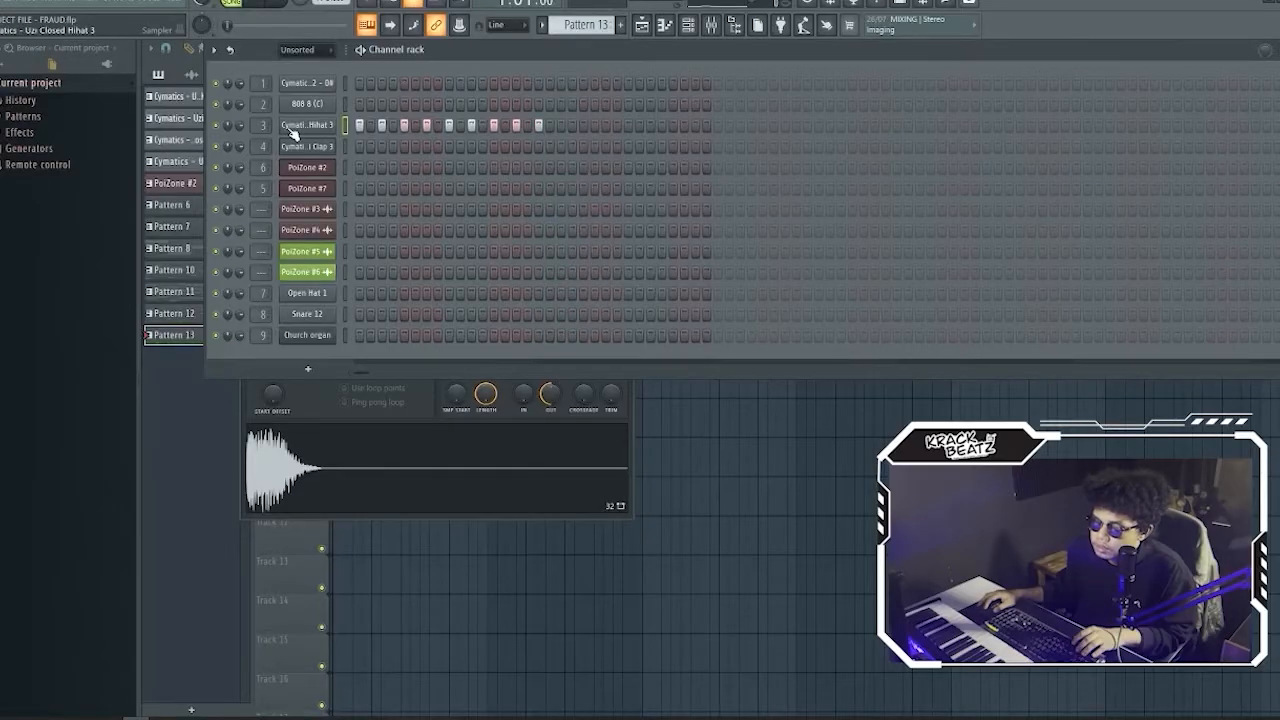
{"action": "right_click", "coordinate": [293, 132]}
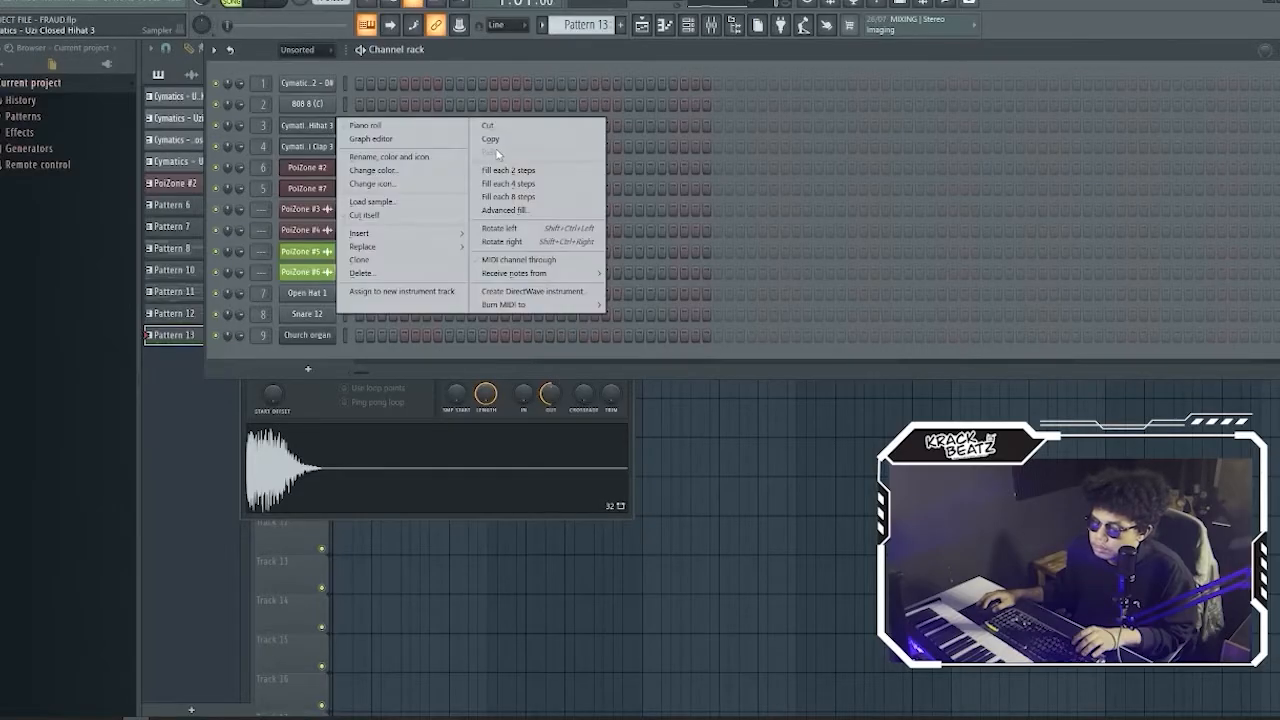
{"action": "left_click", "coordinate": [482, 176]}
Step: Show the closed hi-hat hits in the piano roll and duplicate the first two bars into bars 3 and 4
{"action": "right_click", "coordinate": [308, 129]}
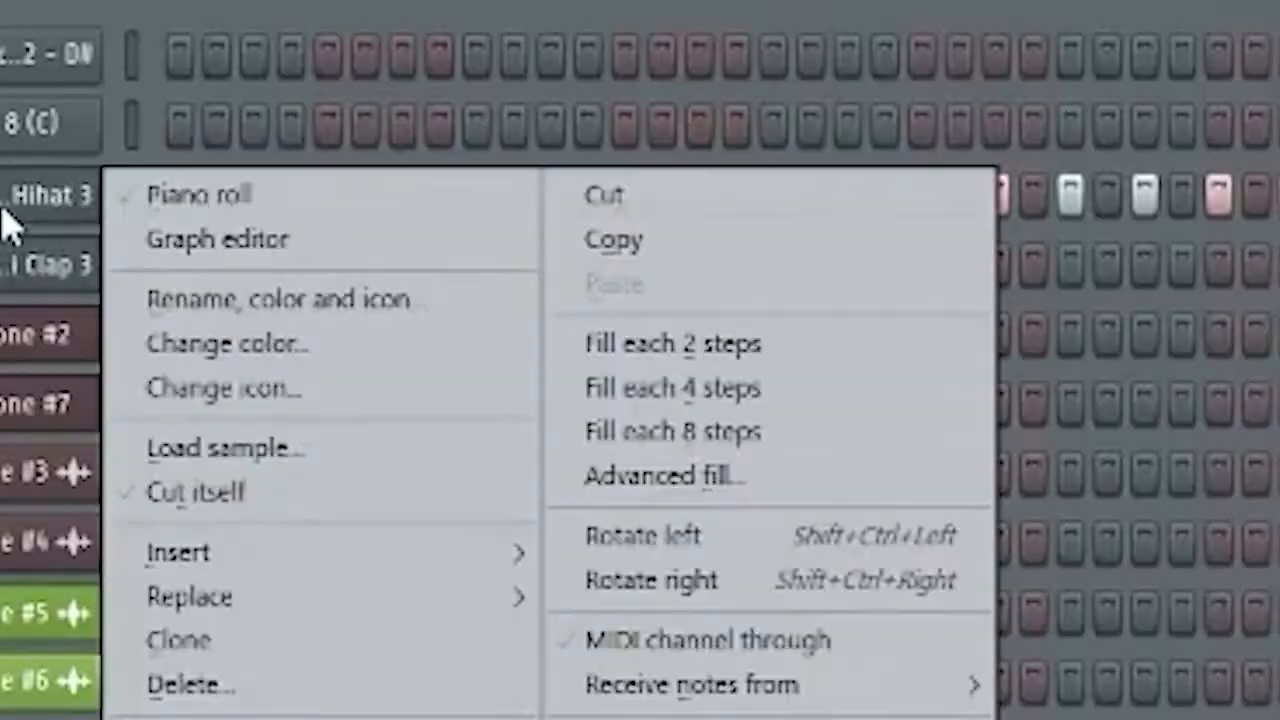
{"action": "left_click", "coordinate": [414, 119]}
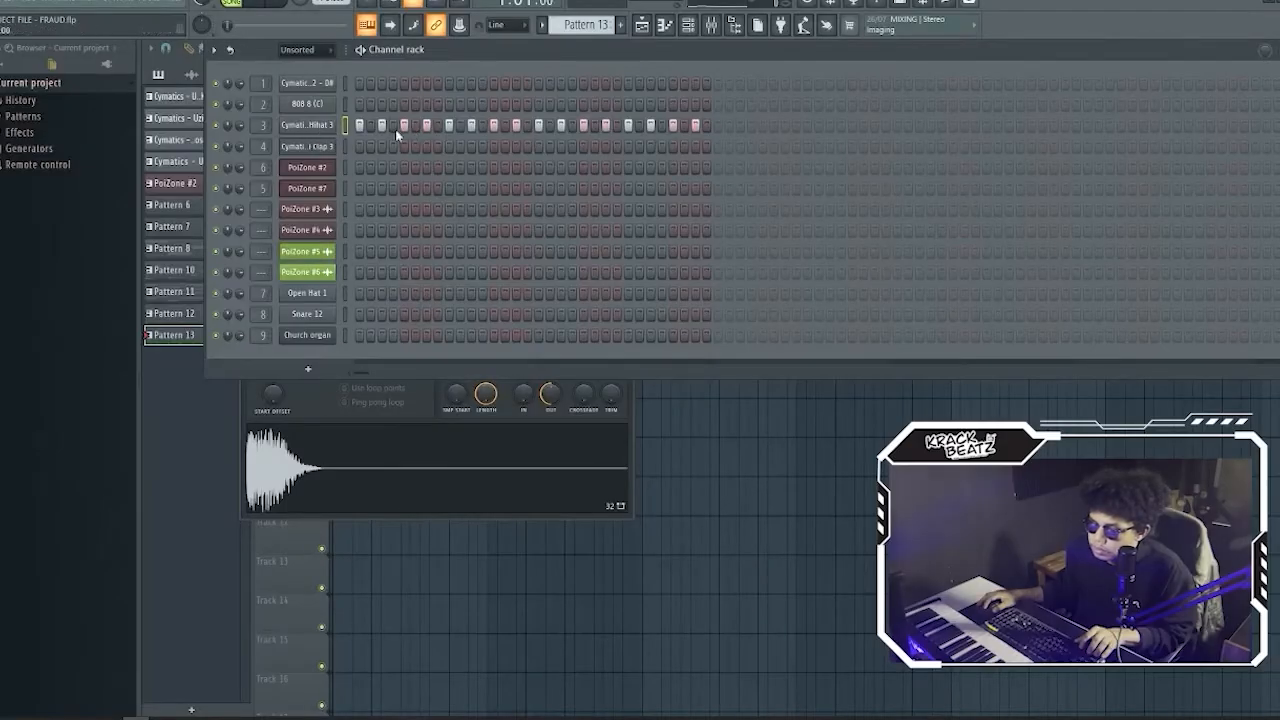
{"action": "right_click", "coordinate": [320, 124]}
{"action": "left_click", "coordinate": [398, 130]}
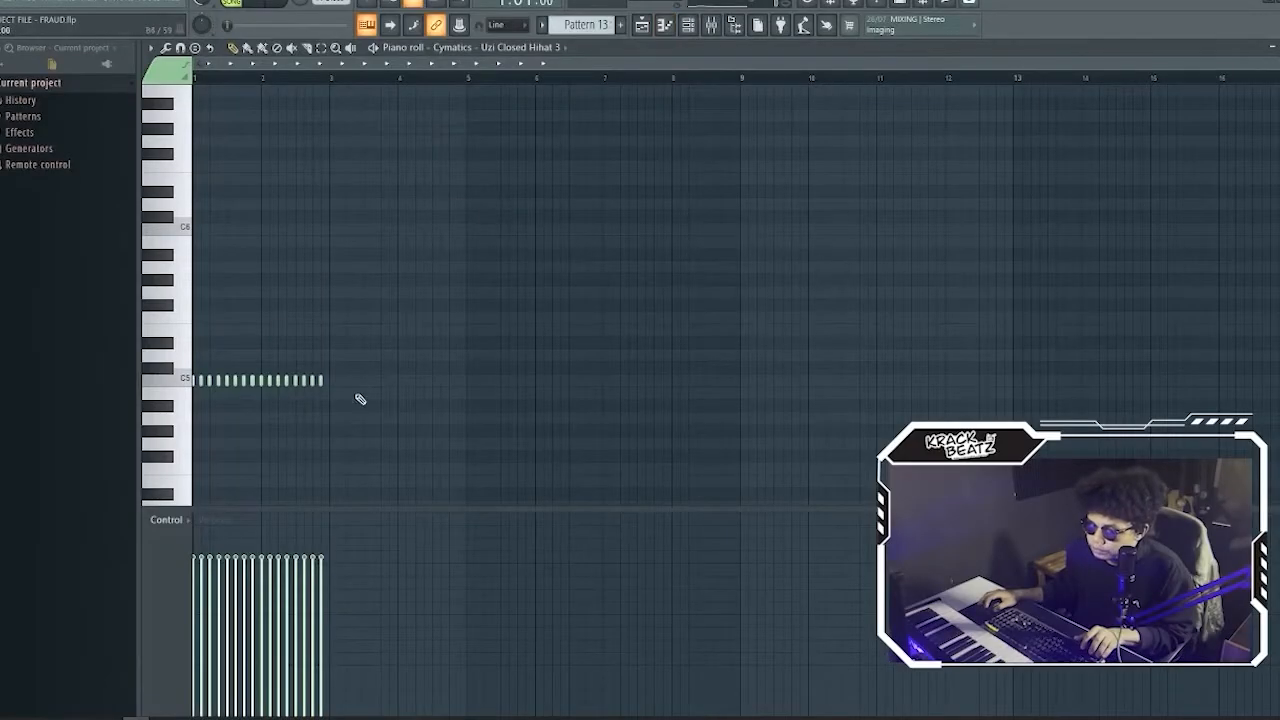
{"action": "left_click_drag", "start_coordinate": [360, 399], "coordinate": [333, 376]}
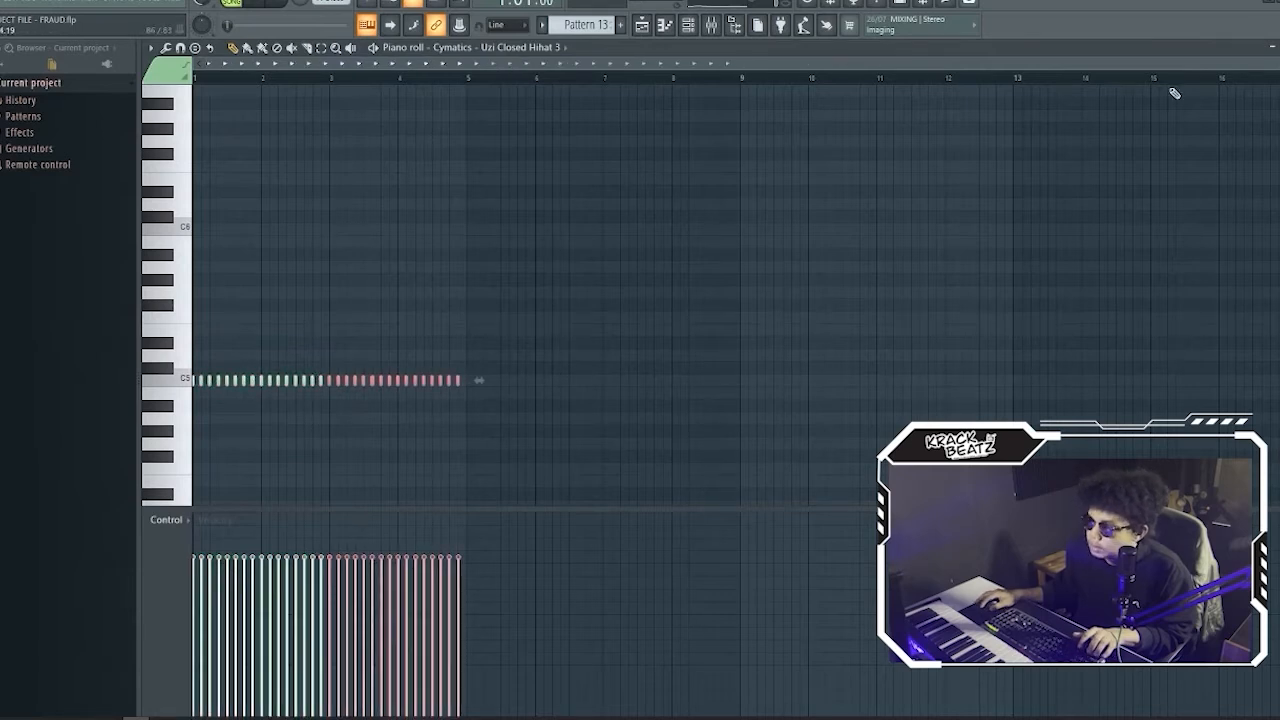
Step: Apply a slight bipolar velocity randomization to all closed hi-hat hits in the four-bar pattern
{"action": "left_click_drag", "start_coordinate": [1275, 68], "coordinate": [940, 65]}
{"action": "left_click", "coordinate": [456, 265], "text": "ctrl"}
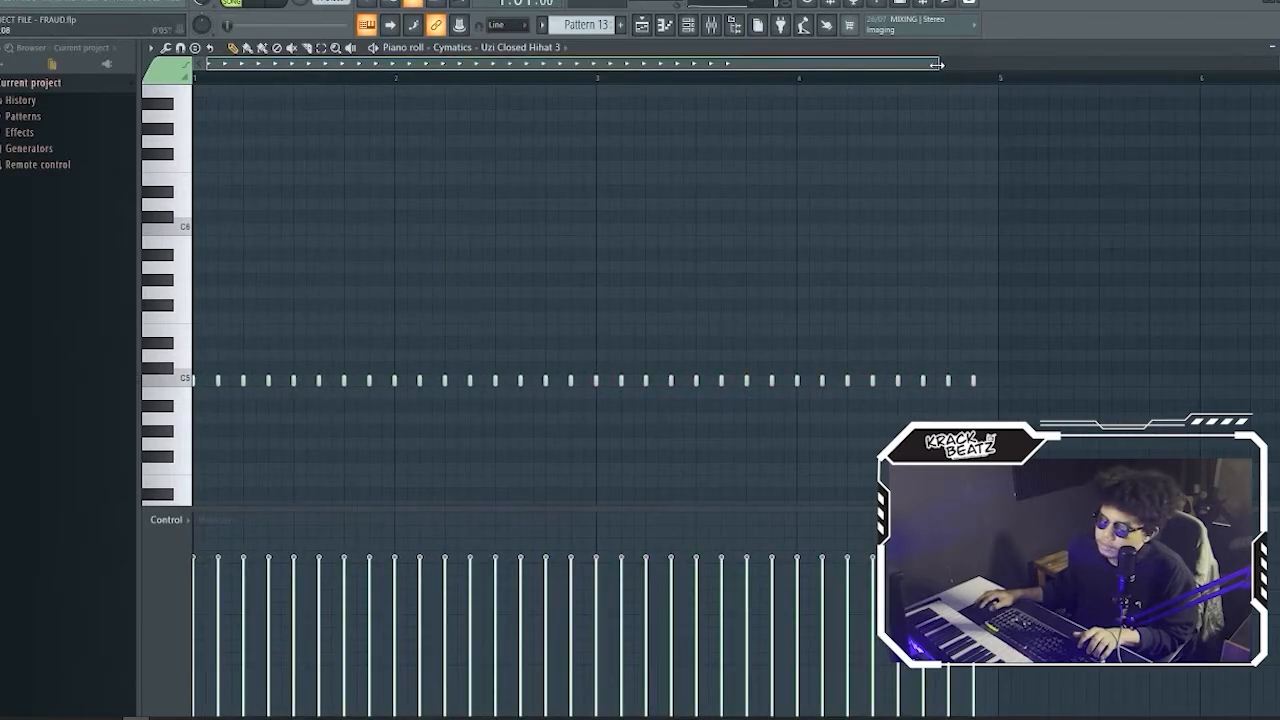
{"action": "left_click_drag", "start_coordinate": [936, 65], "coordinate": [1030, 63]}
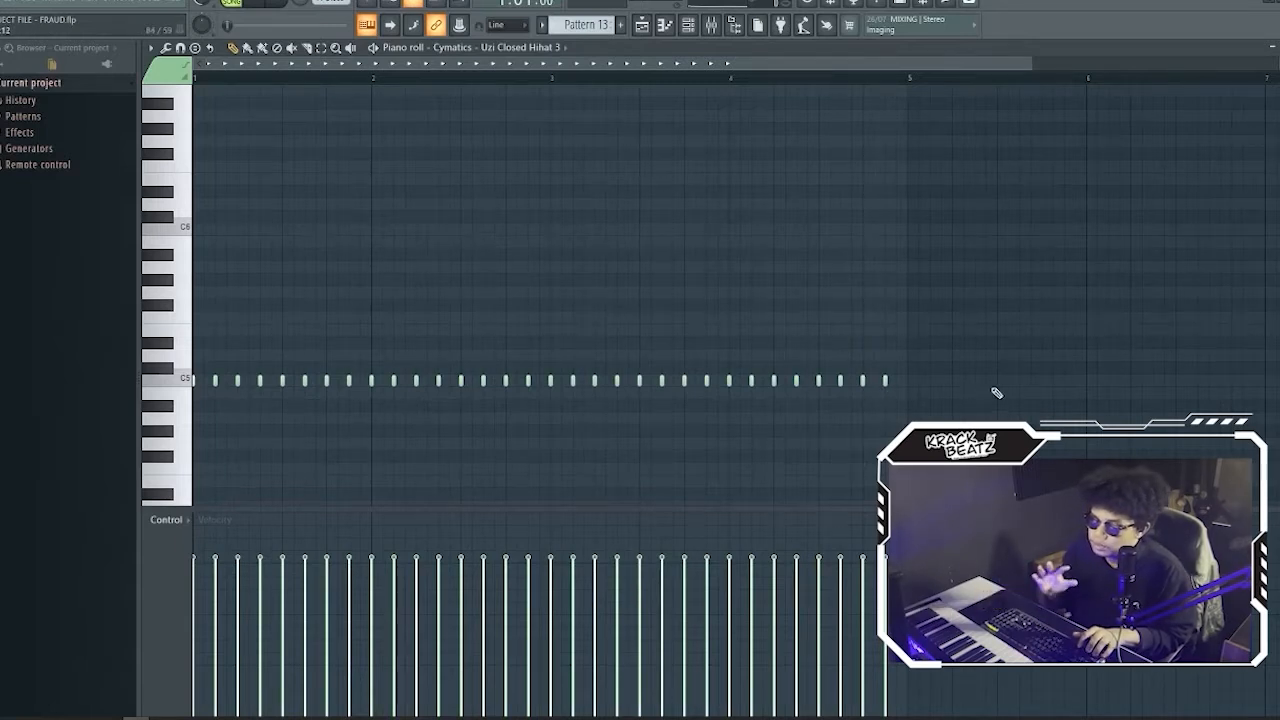
{"action": "key", "text": "ctrl+a"}
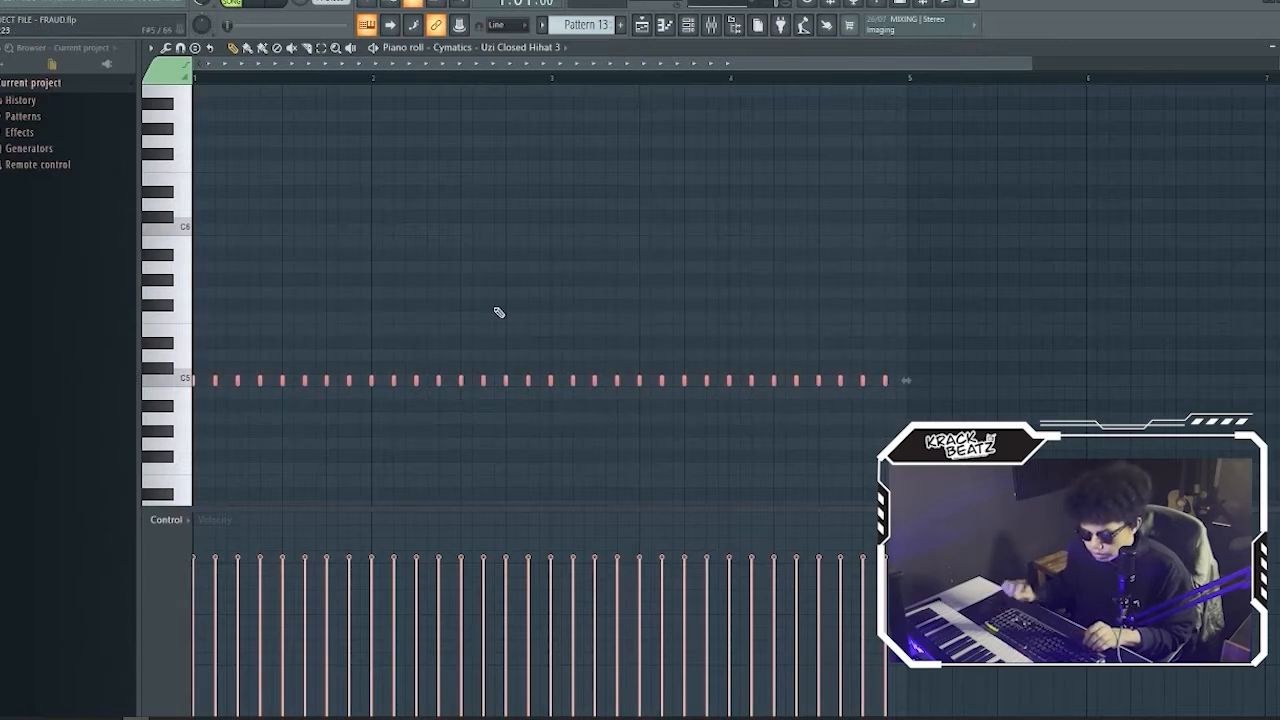
{"action": "key", "text": "alt+r"}
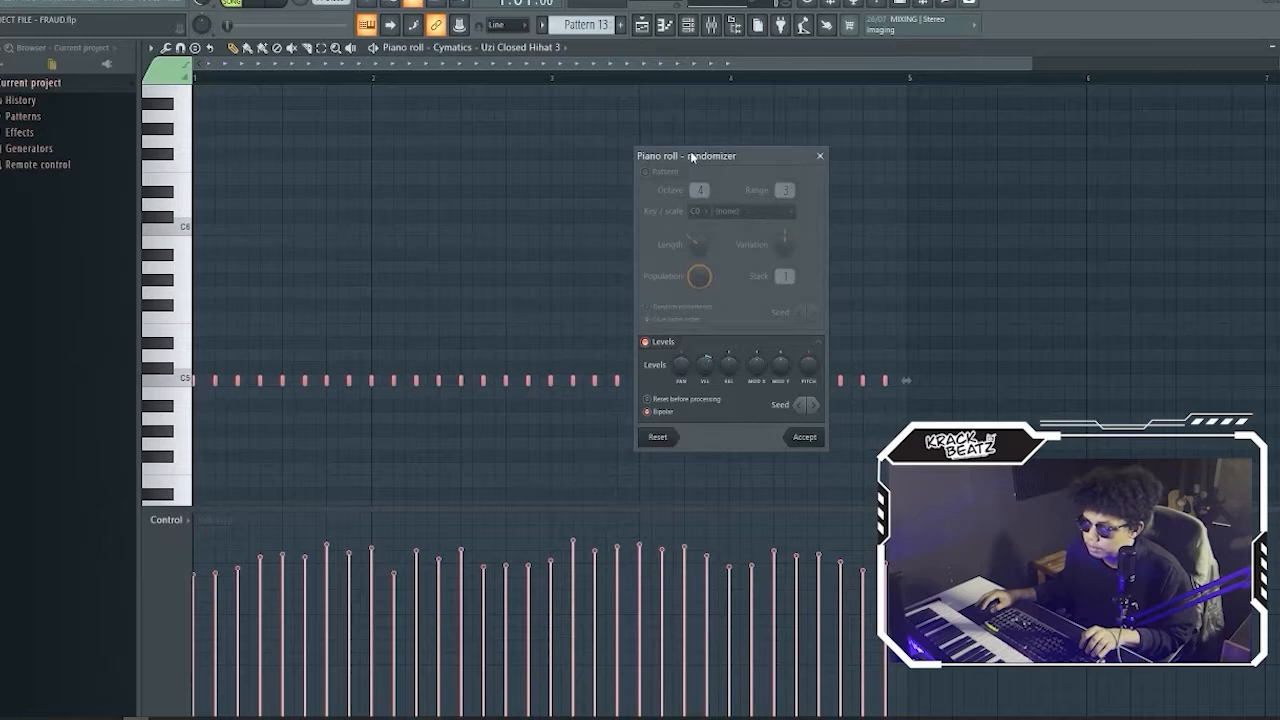
{"action": "left_click_drag", "start_coordinate": [691, 157], "coordinate": [461, 159]}
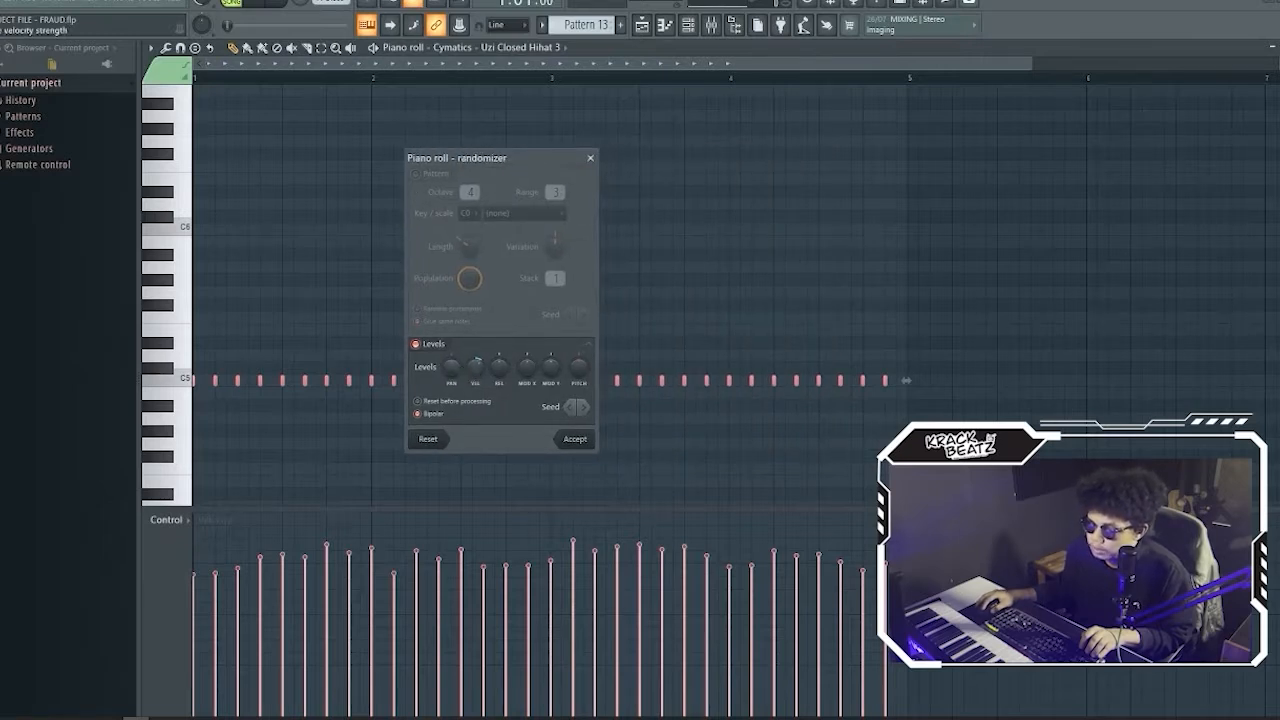
{"action": "left_click_drag", "start_coordinate": [475, 368], "coordinate": [475, 379]}
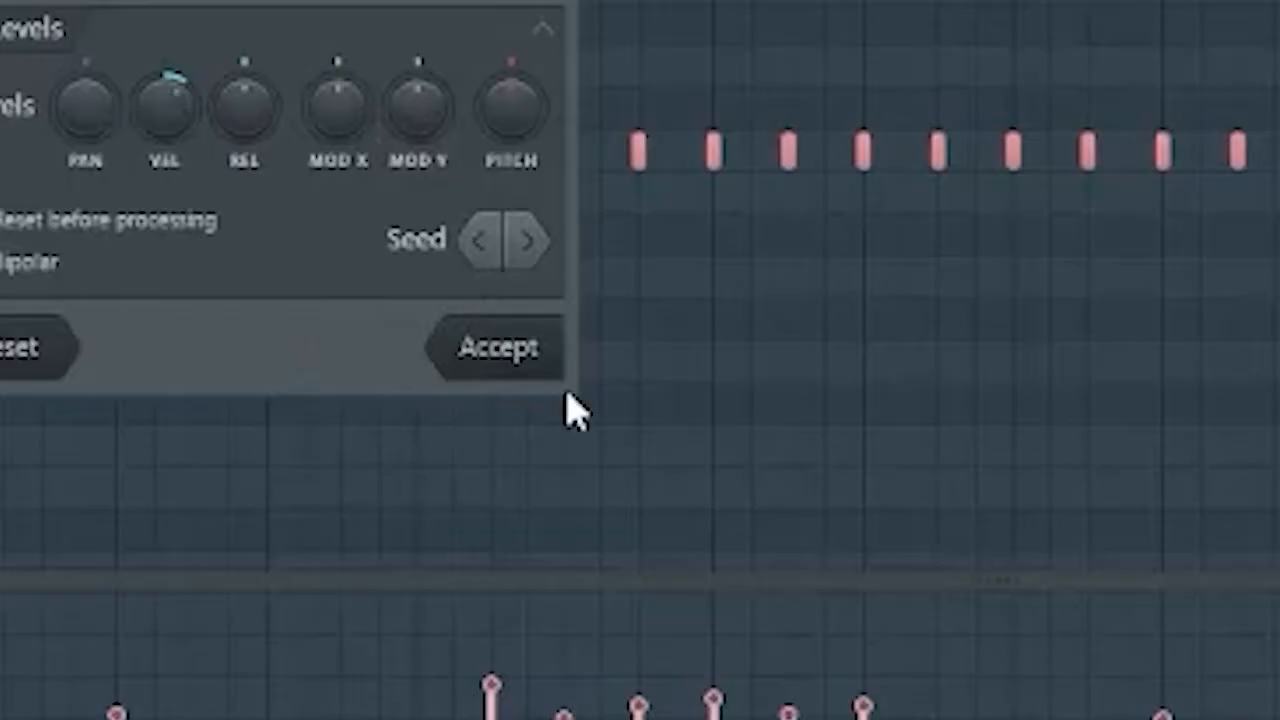
{"action": "left_click", "coordinate": [580, 442]}
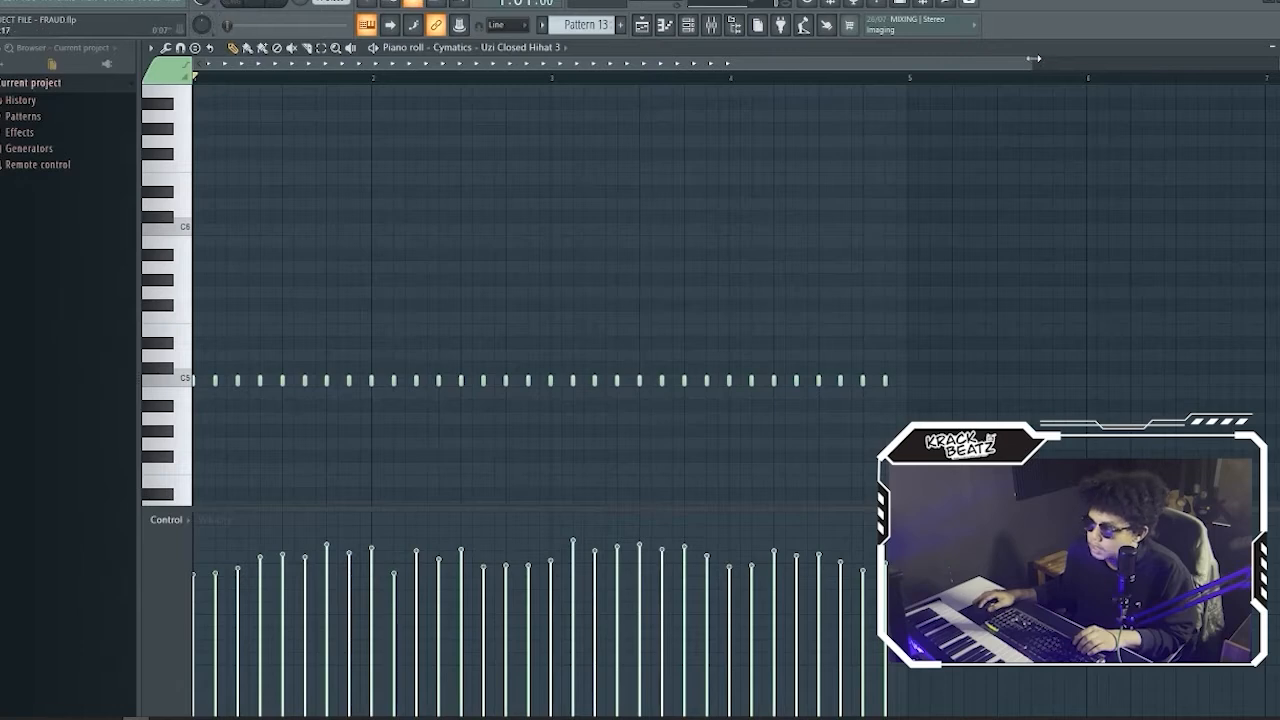
Step: Play back the closed hi-hat pattern with its varied velocities and leave its piano roll
{"action": "left_click_drag", "start_coordinate": [1034, 58], "coordinate": [1190, 50]}
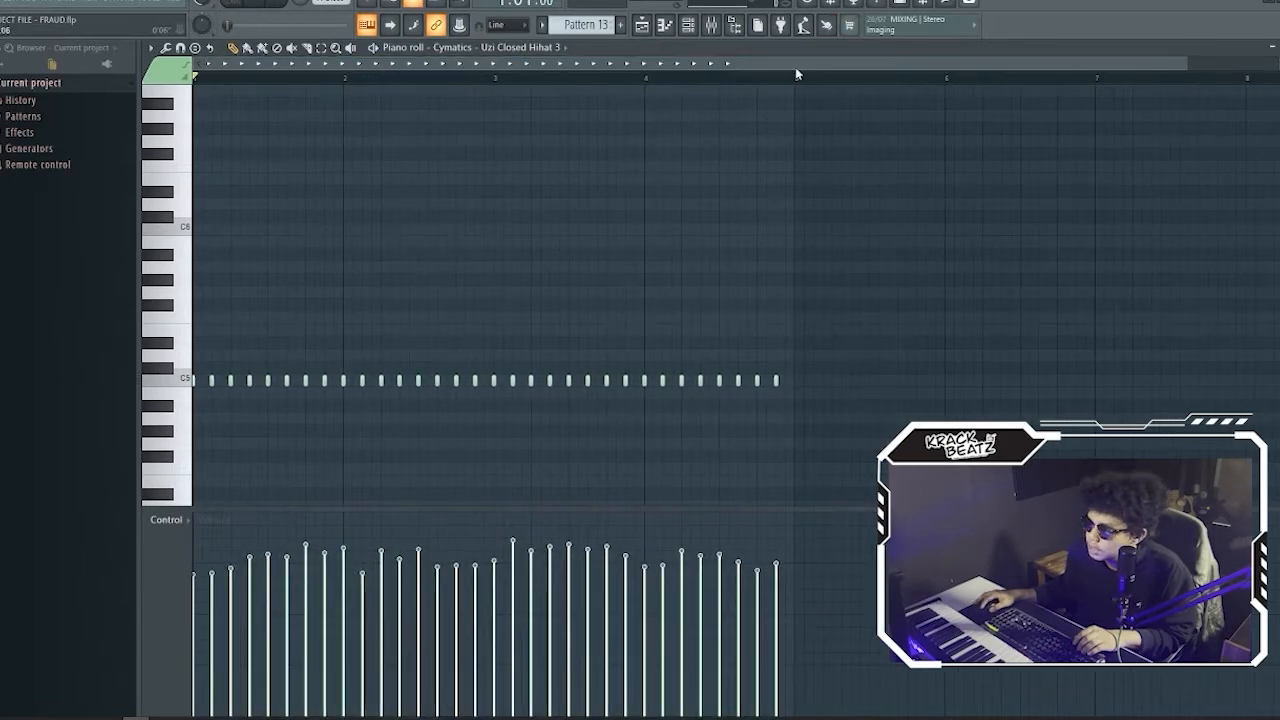
{"action": "key", "text": "space"}
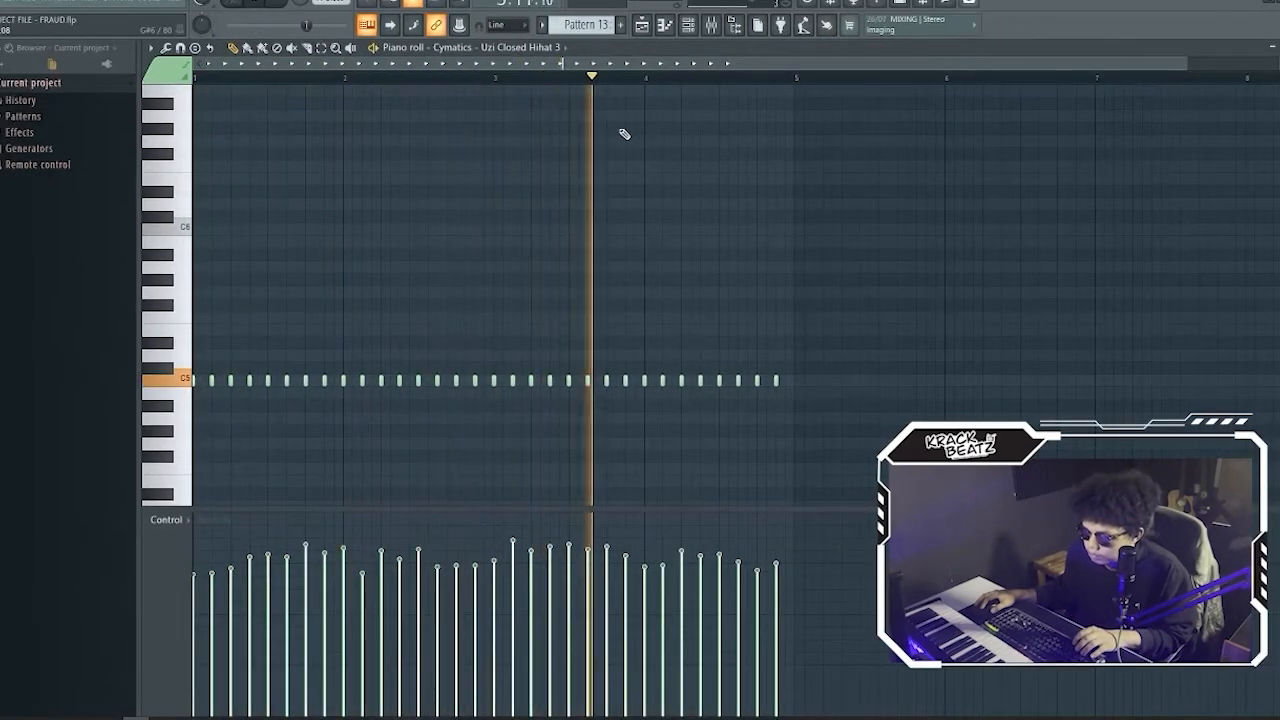
{"action": "key", "text": "space"}
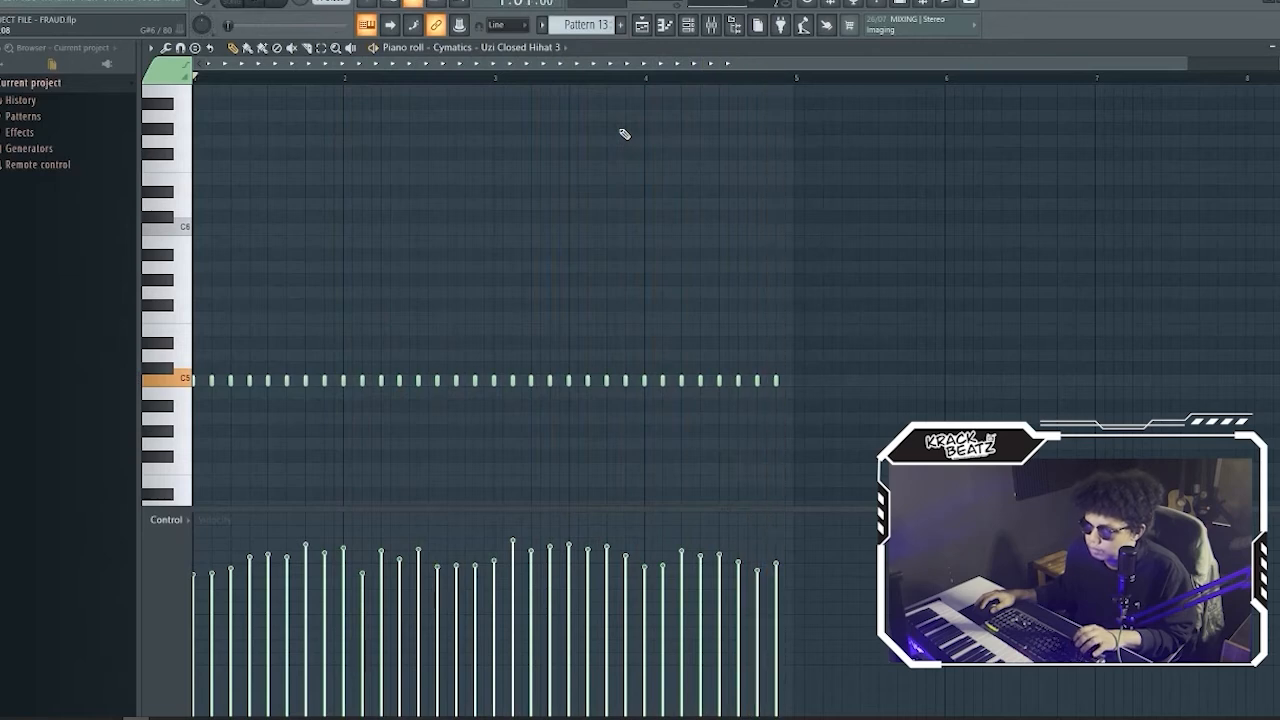
{"action": "key", "text": "Escape"}
Step: Place Pattern 13 twice in a row on Track 3 of the playlist, covering bars 1 to 8
{"action": "left_click", "coordinate": [190, 497]}
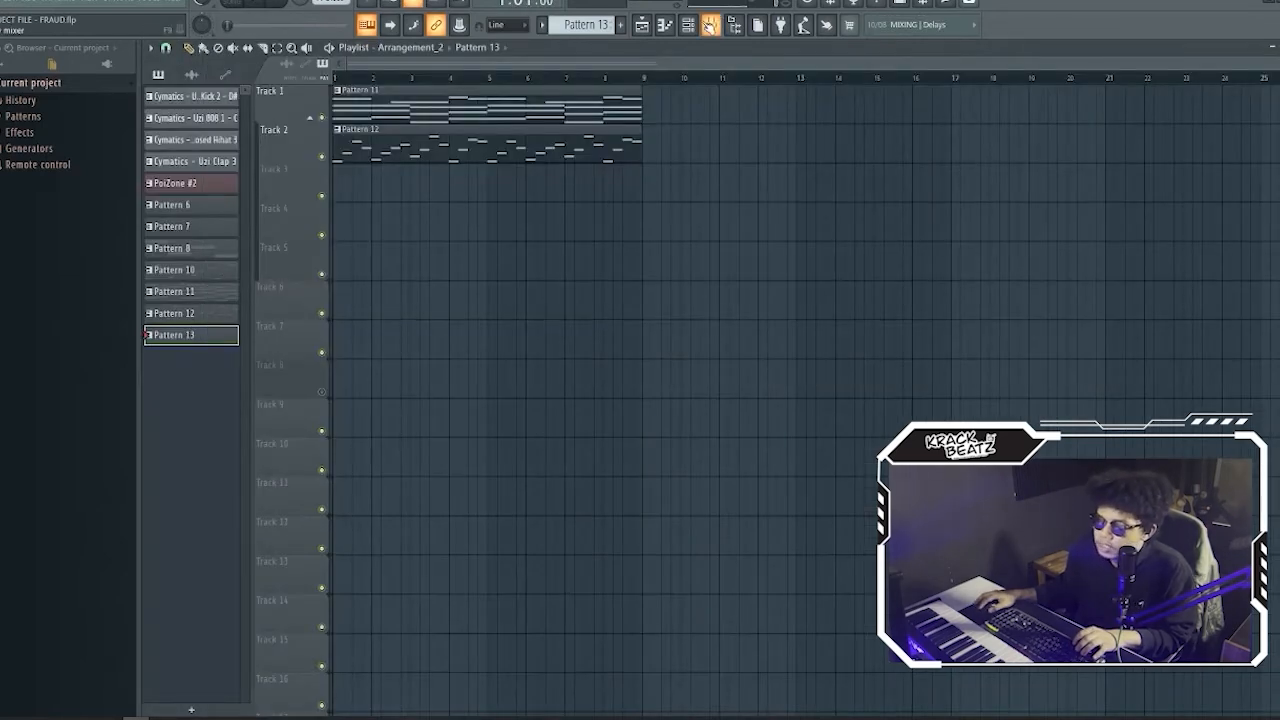
{"action": "left_click", "coordinate": [689, 25]}
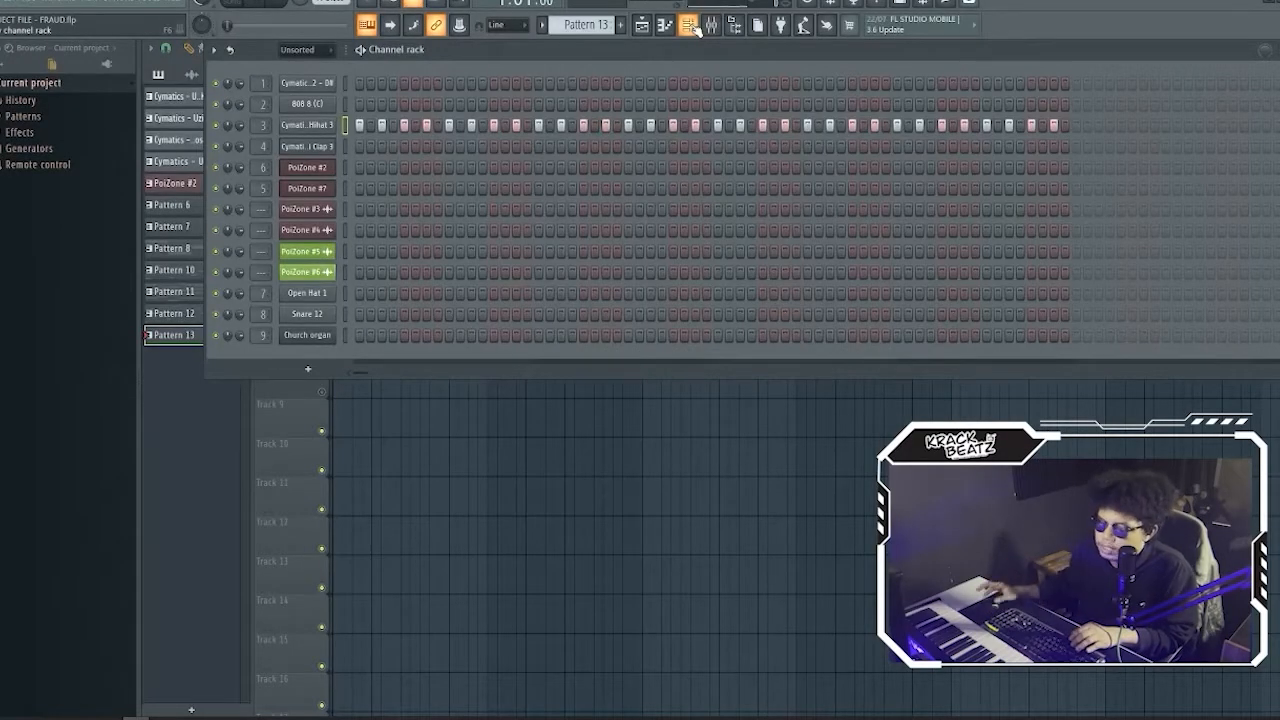
{"action": "left_click", "coordinate": [691, 27]}
{"action": "left_click_drag", "start_coordinate": [225, 341], "coordinate": [338, 196]}
{"action": "key", "text": "F6"}
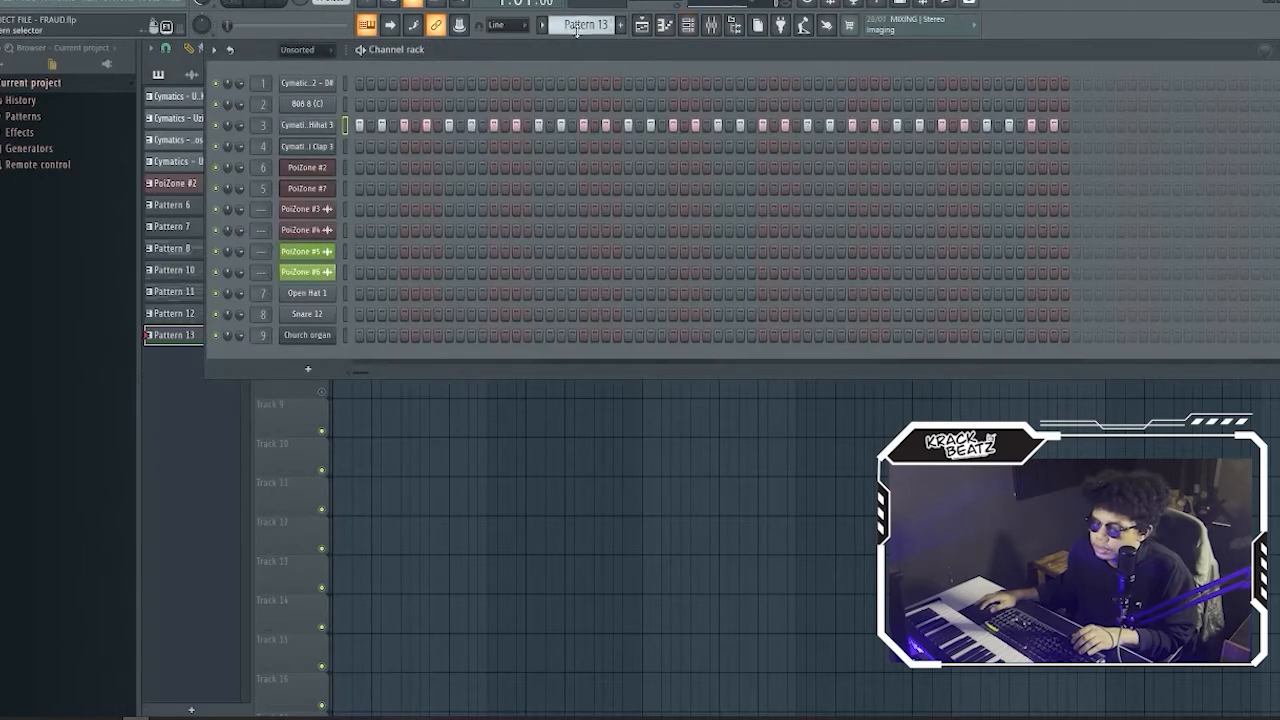
{"action": "left_click_drag", "start_coordinate": [577, 30], "coordinate": [577, 20]}
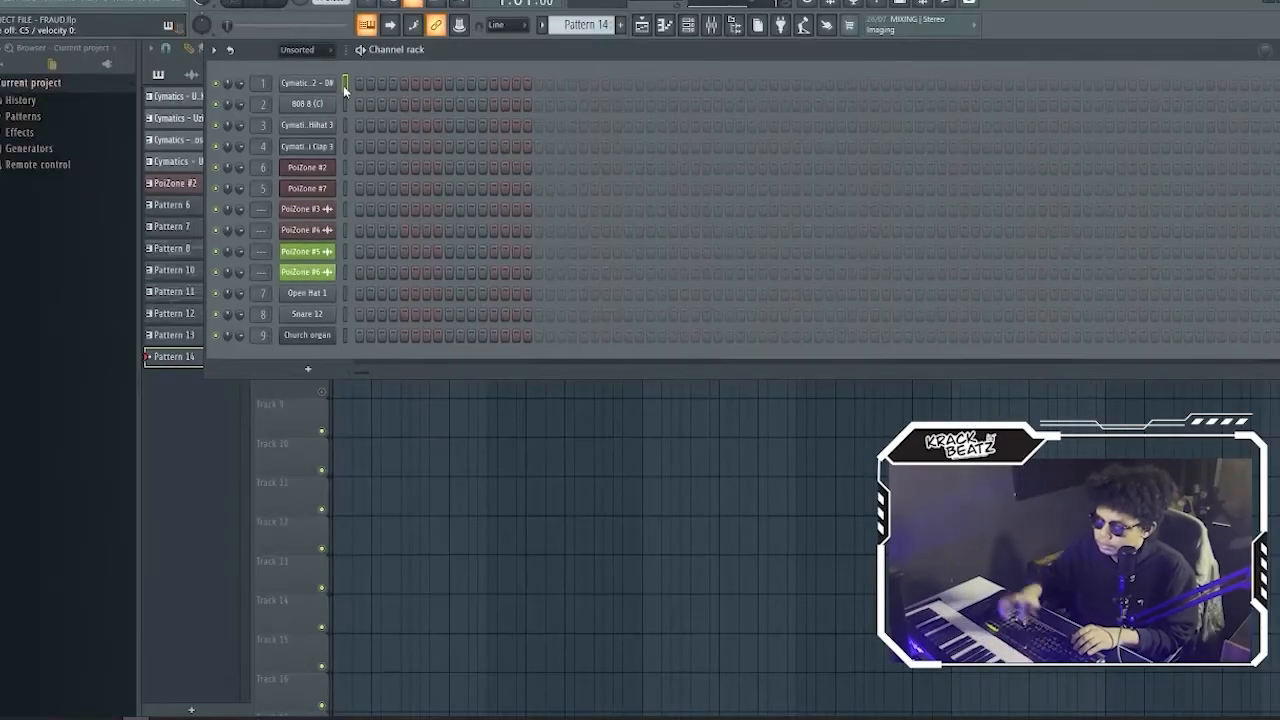
{"action": "left_click_drag", "start_coordinate": [175, 335], "coordinate": [189, 497]}
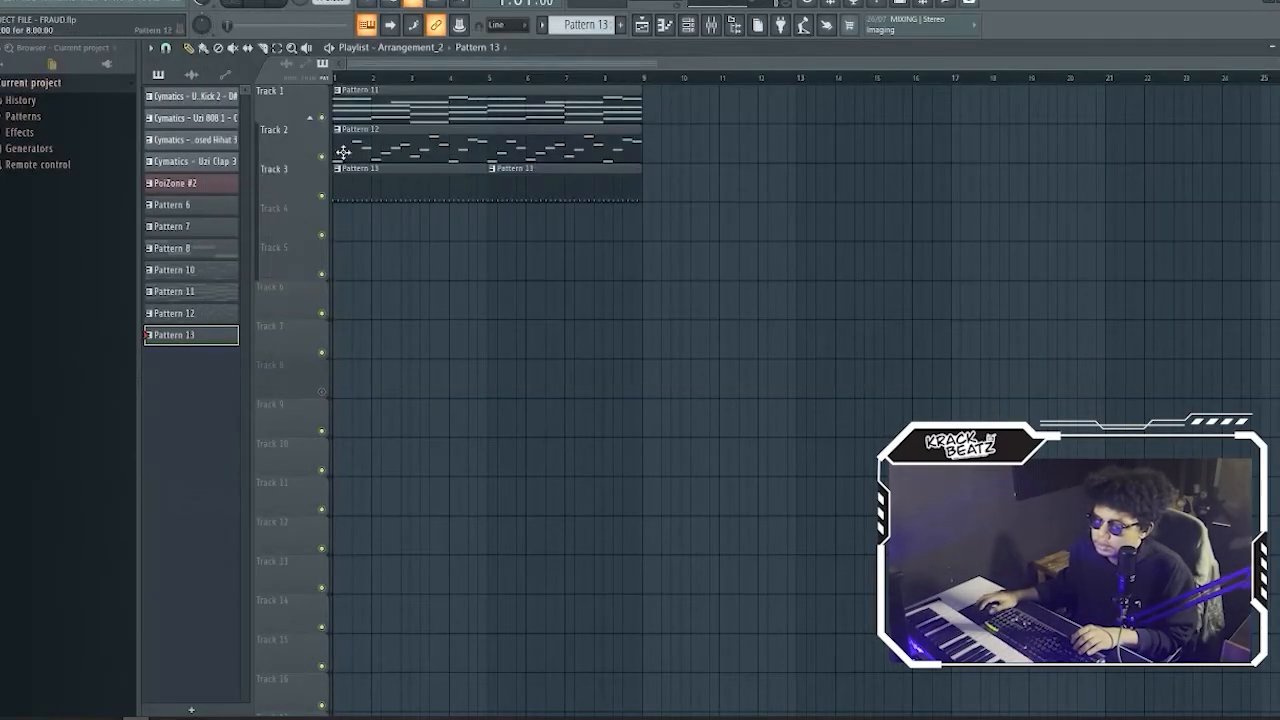
Step: Play the arrangement from the start while trying out a kick rhythm on the Uzi kick channel
{"action": "left_click", "coordinate": [690, 27]}
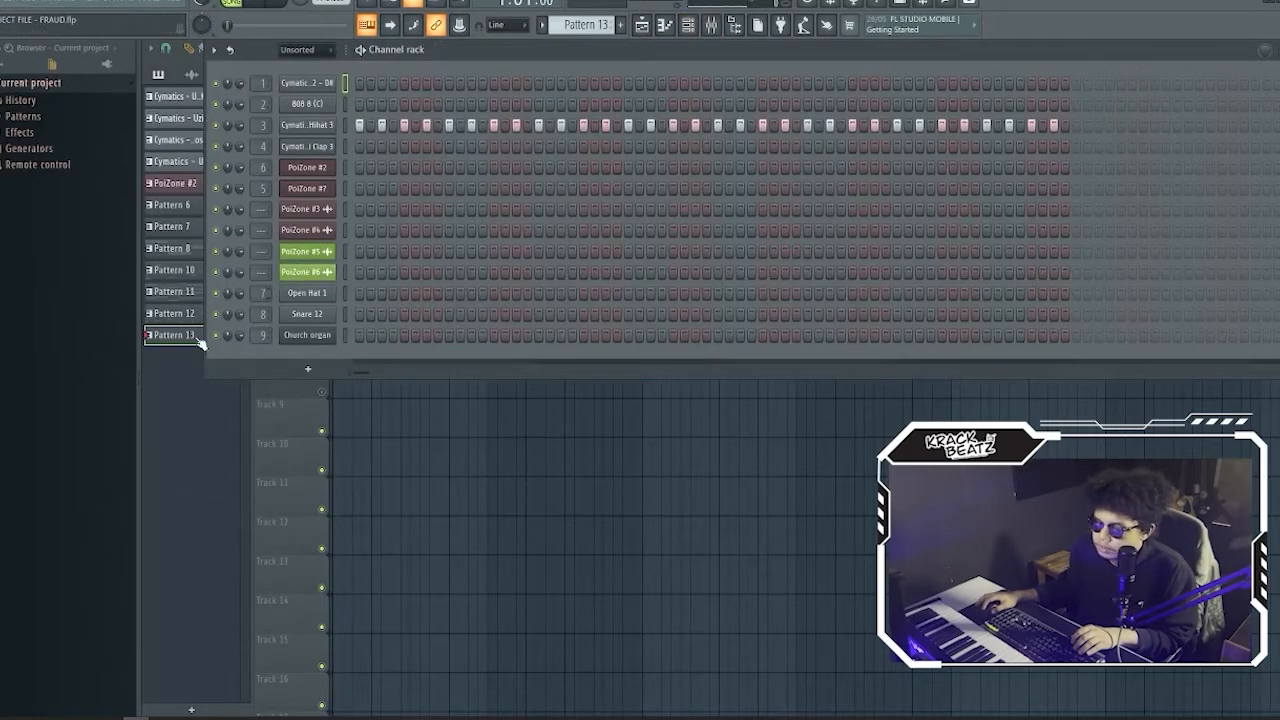
{"action": "key", "text": "space"}
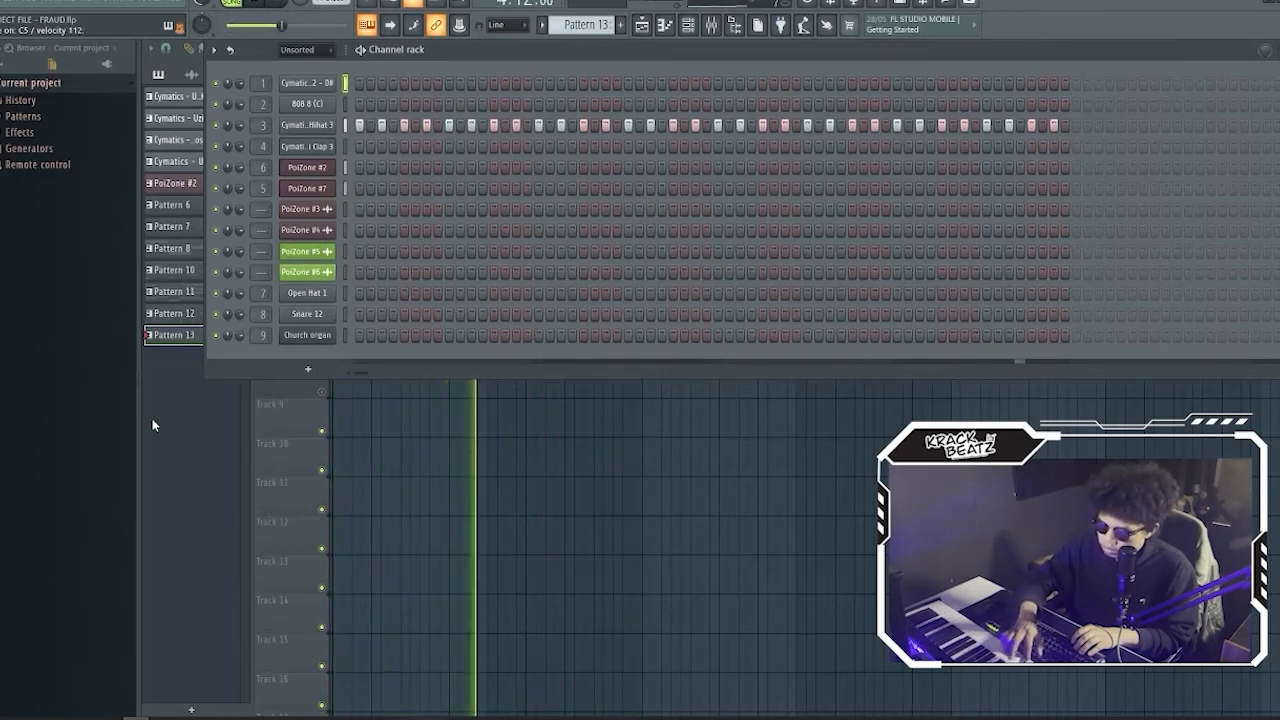
{"action": "key", "text": "space"}
Step: Record a live Uzi kick rhythm at C5 into Pattern 13 over the first four bars
{"action": "left_click", "coordinate": [152, 418]}
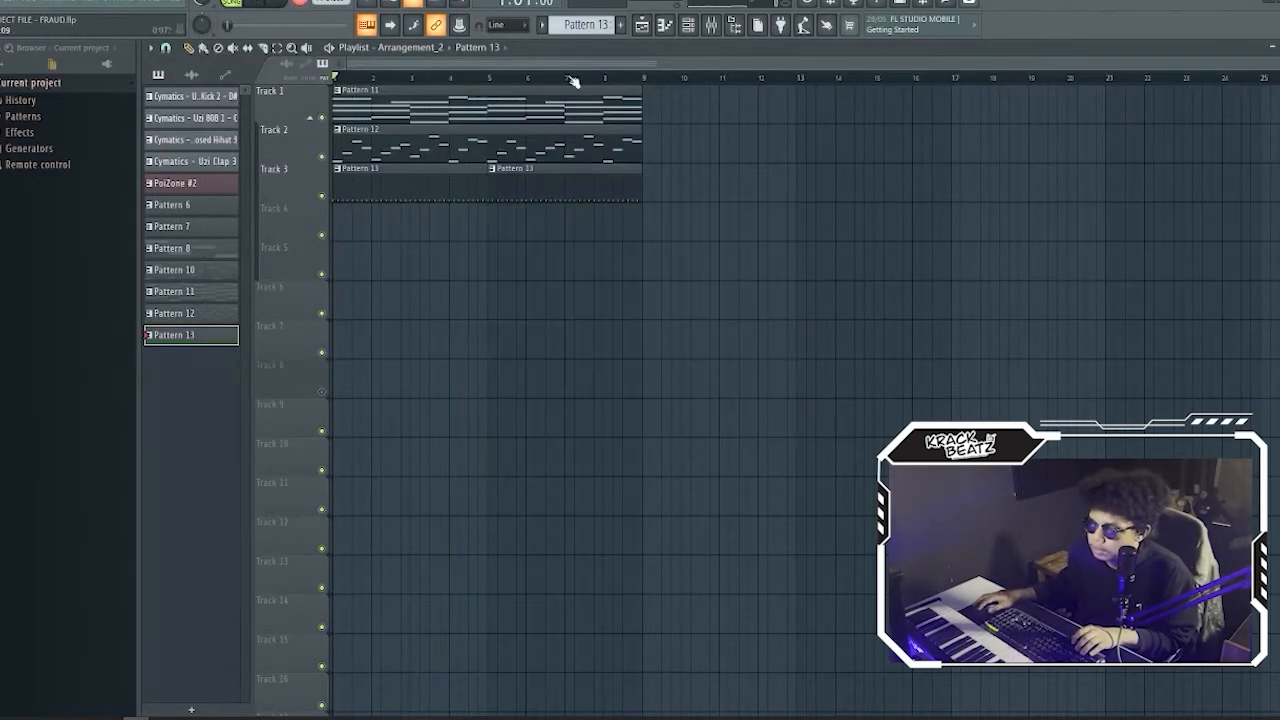
{"action": "left_click", "coordinate": [690, 30]}
{"action": "left_click", "coordinate": [690, 30]}
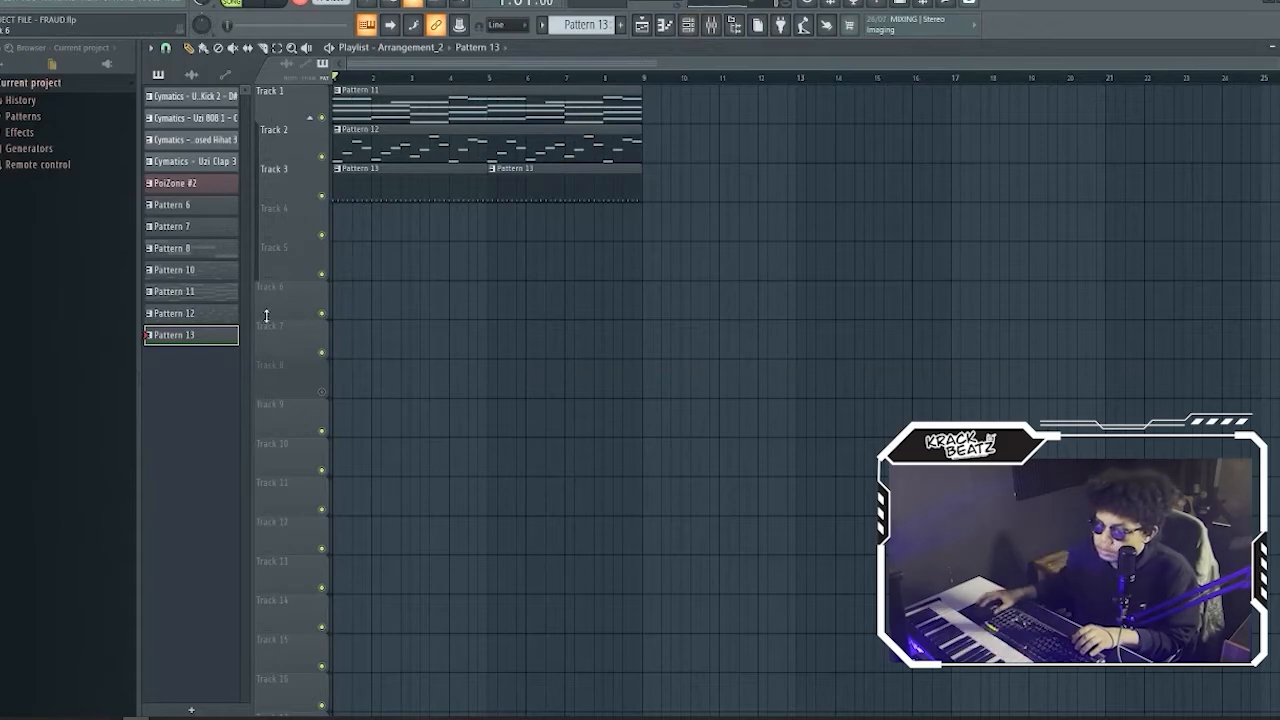
{"action": "key", "text": "space"}
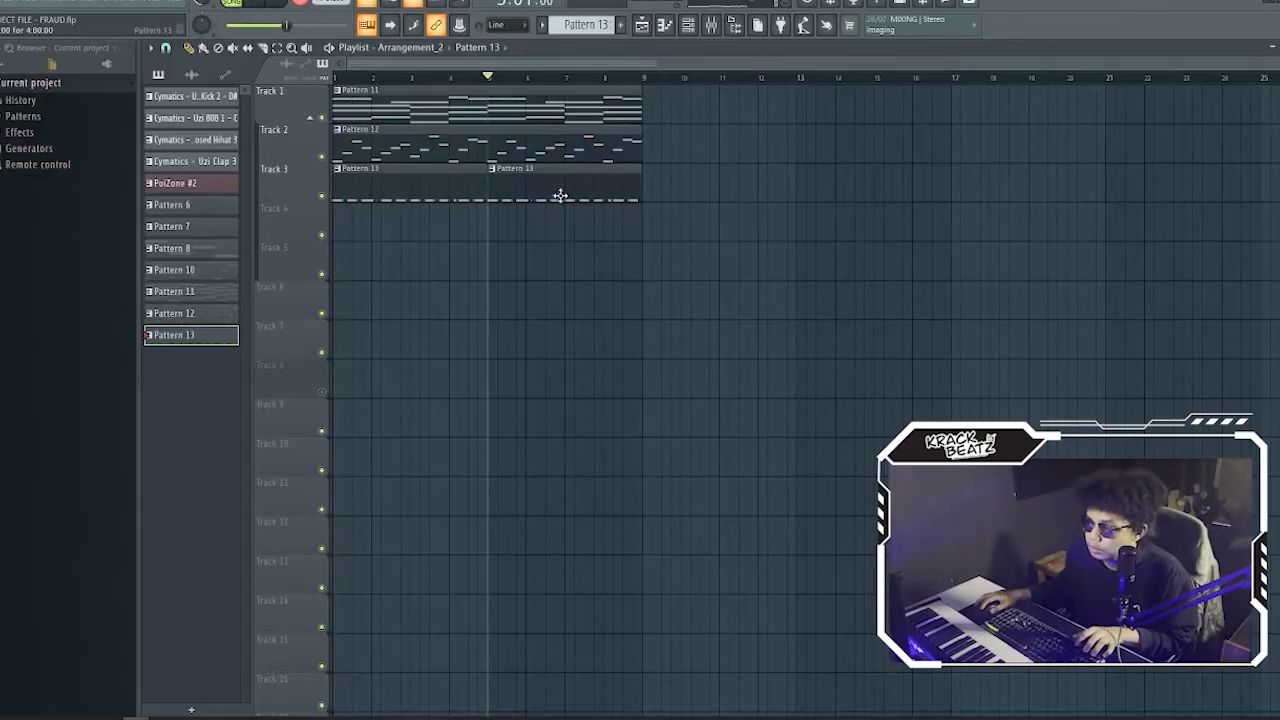
Step: Cut the recorded Uzi kick notes out of Pattern 13 and paste them into the kick channel of a new Pattern 14
{"action": "key", "text": "F6"}
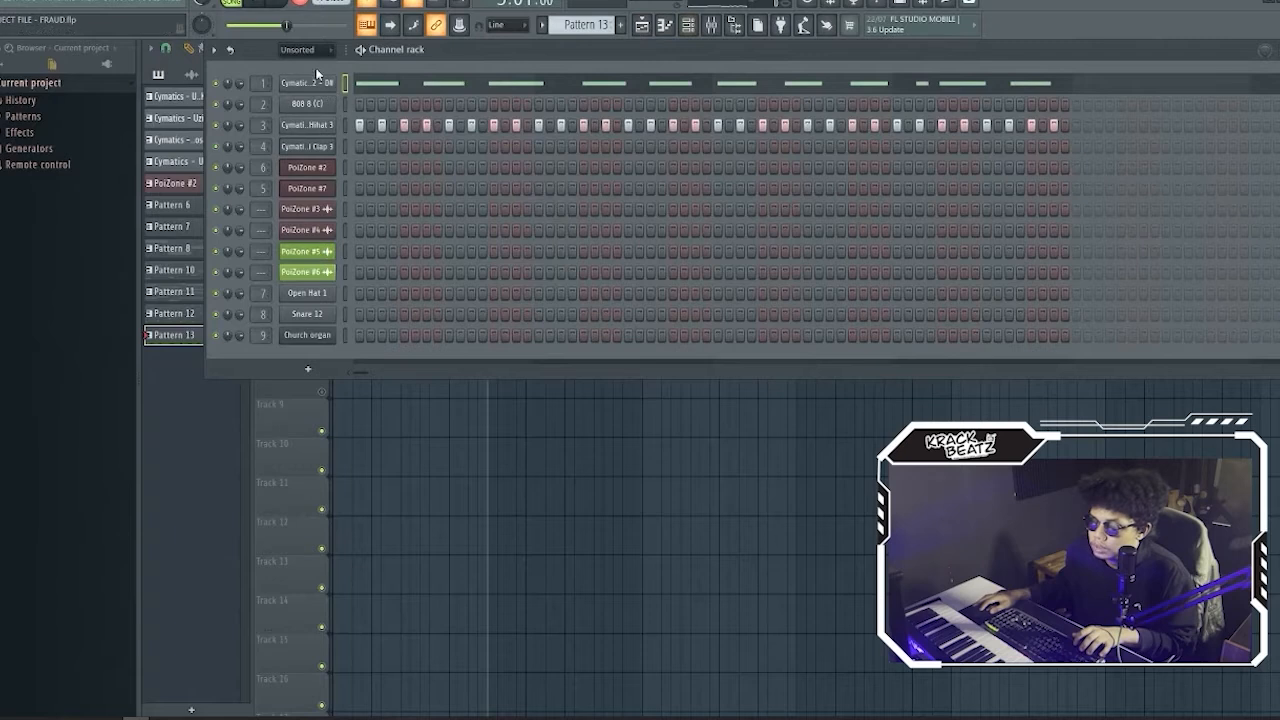
{"action": "right_click", "coordinate": [318, 80]}
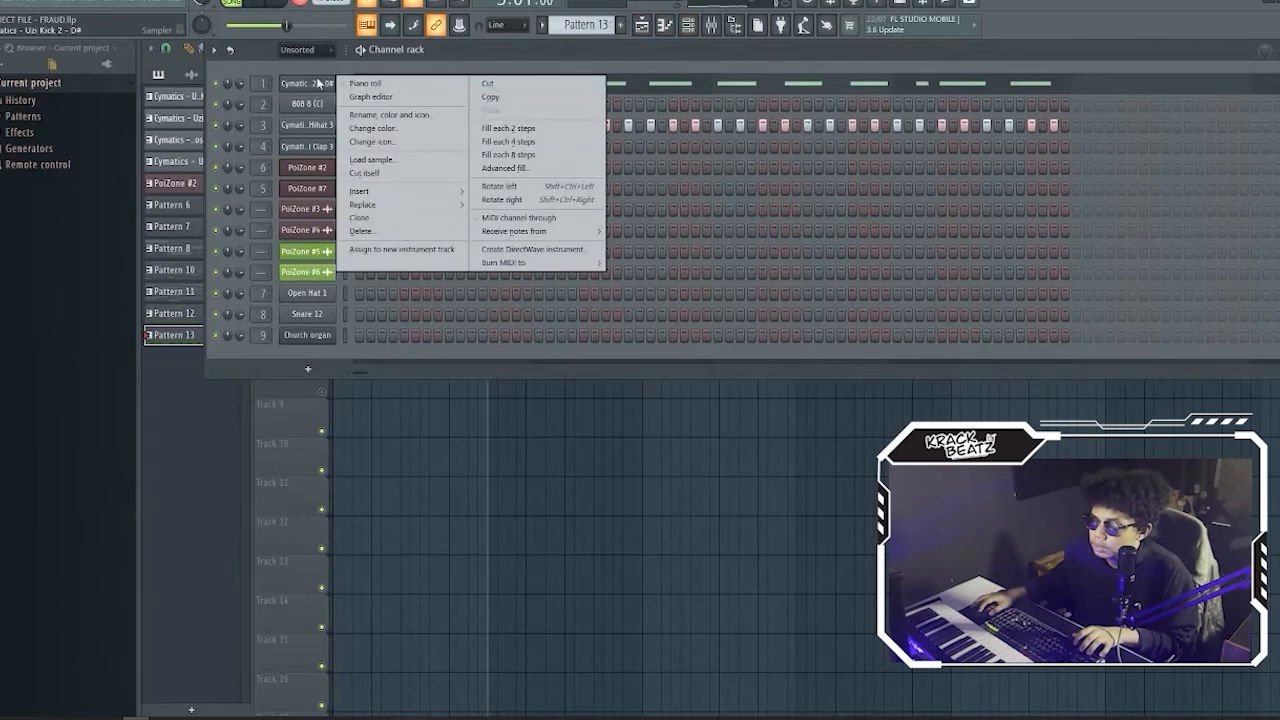
{"action": "left_click", "coordinate": [480, 93]}
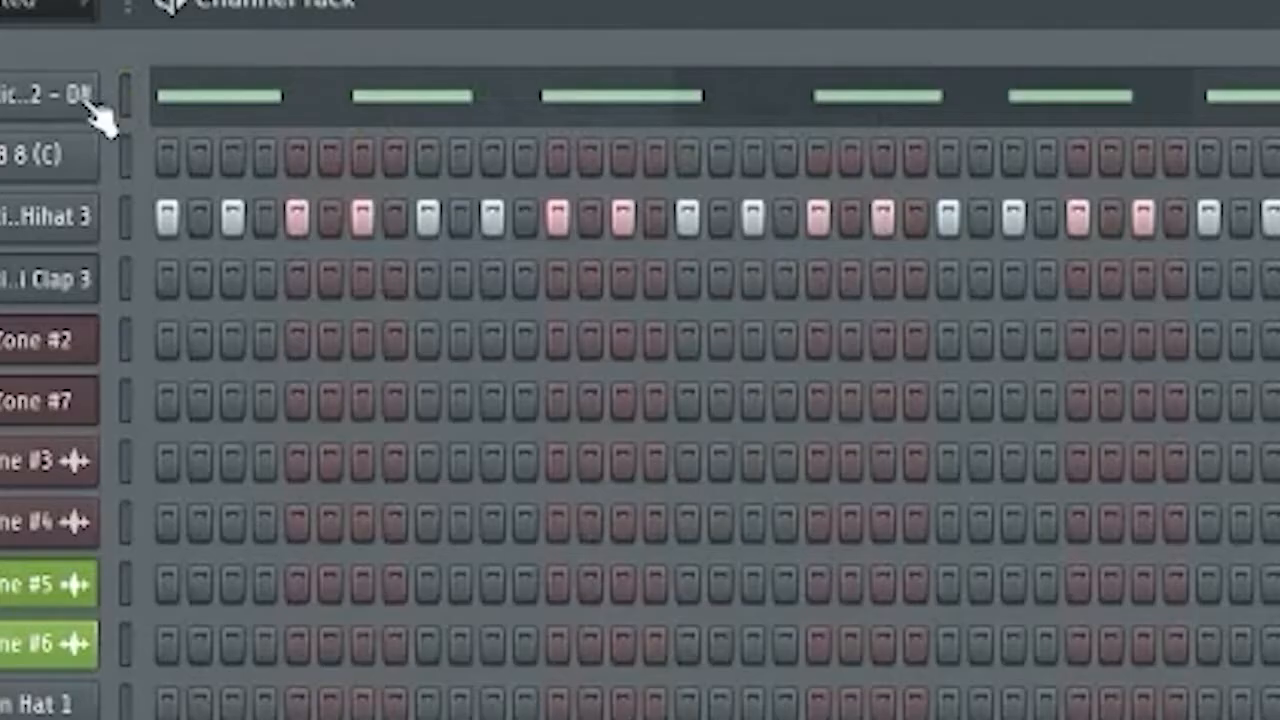
{"action": "right_click", "coordinate": [330, 86]}
{"action": "left_click", "coordinate": [478, 83]}
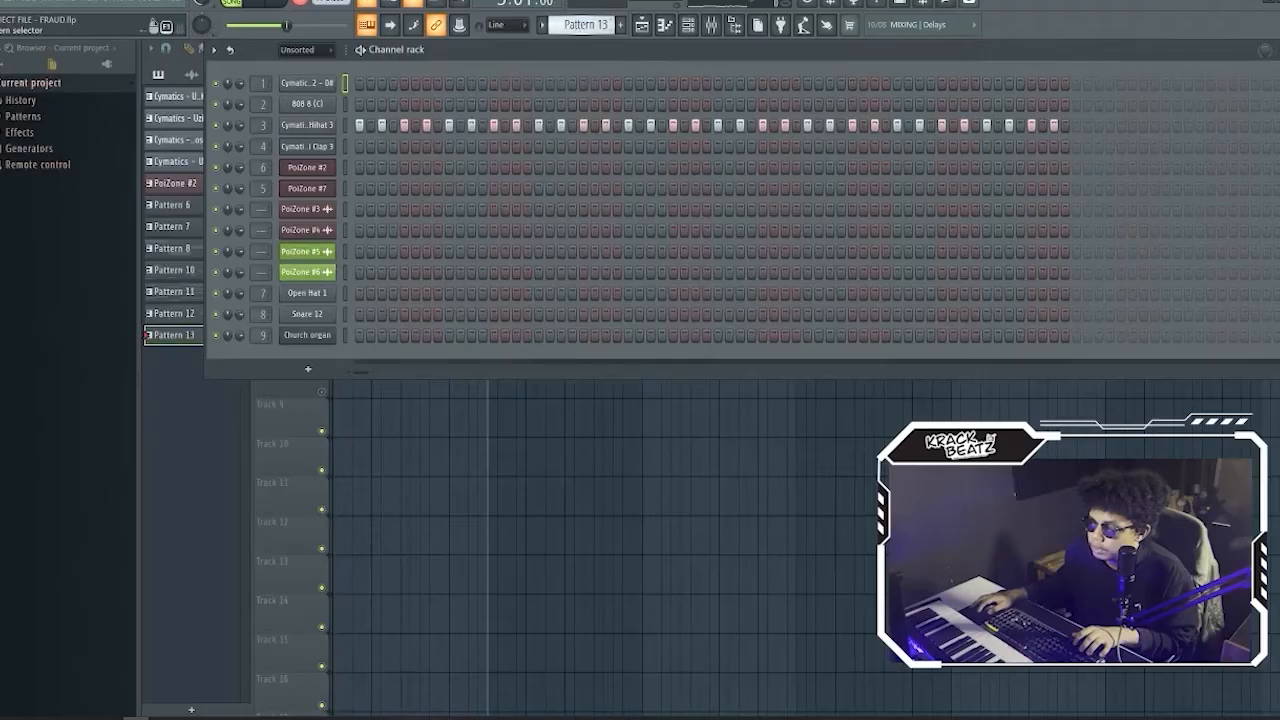
{"action": "key", "text": "F4"}
{"action": "right_click", "coordinate": [321, 92]}
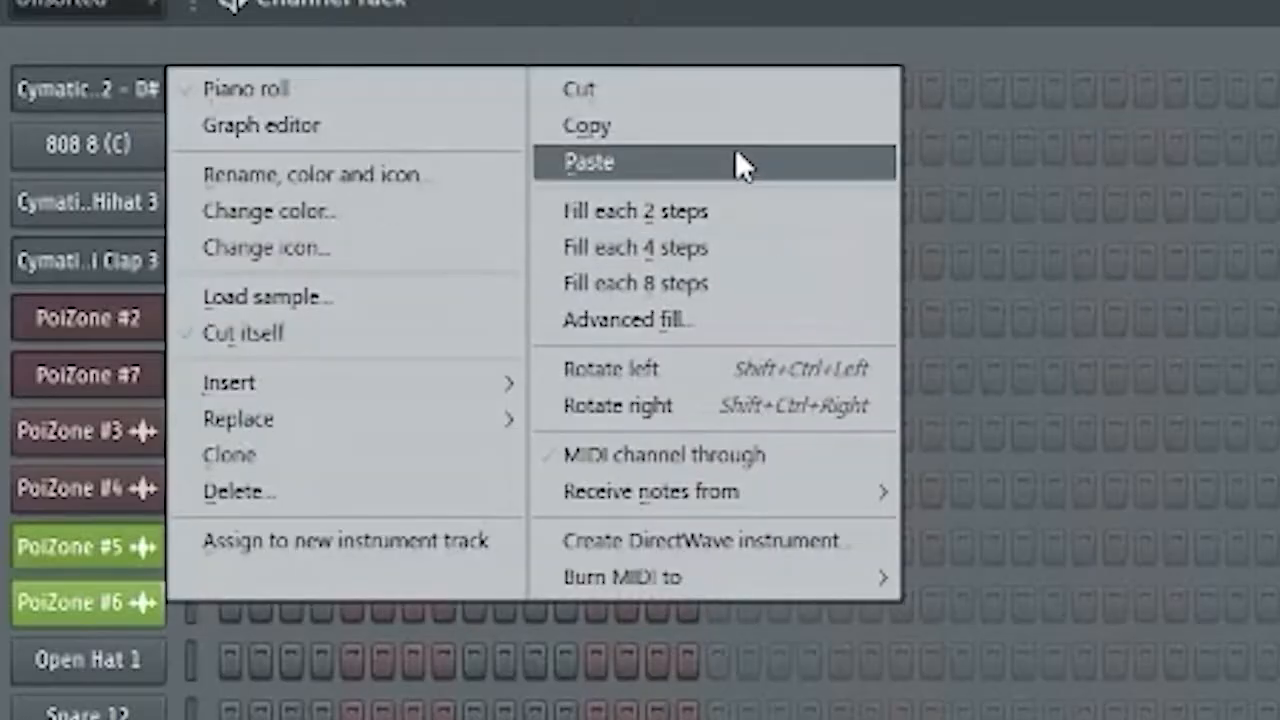
{"action": "left_click", "coordinate": [543, 110]}
Step: Quantize all recorded kick notes of Pattern 14 in the piano roll and deselect them
{"action": "left_click", "coordinate": [466, 89]}
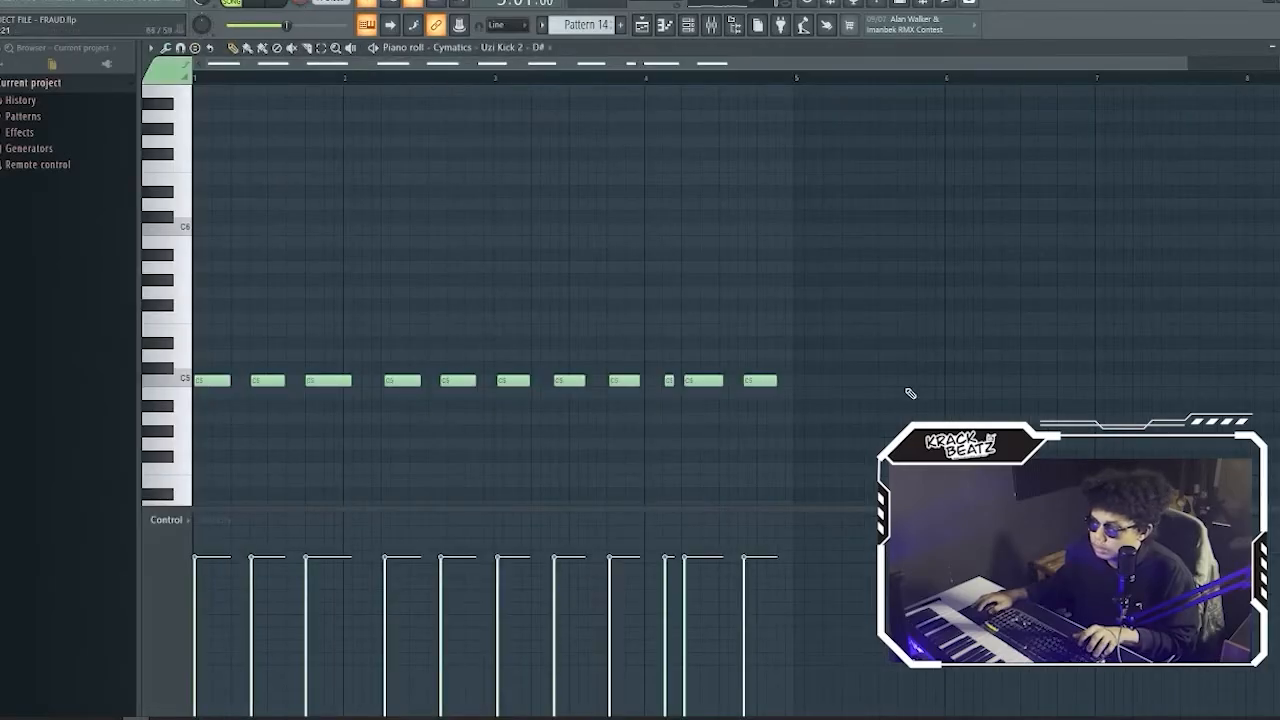
{"action": "left_click_drag", "start_coordinate": [855, 440], "coordinate": [195, 352]}
{"action": "key", "text": "ctrl+q"}
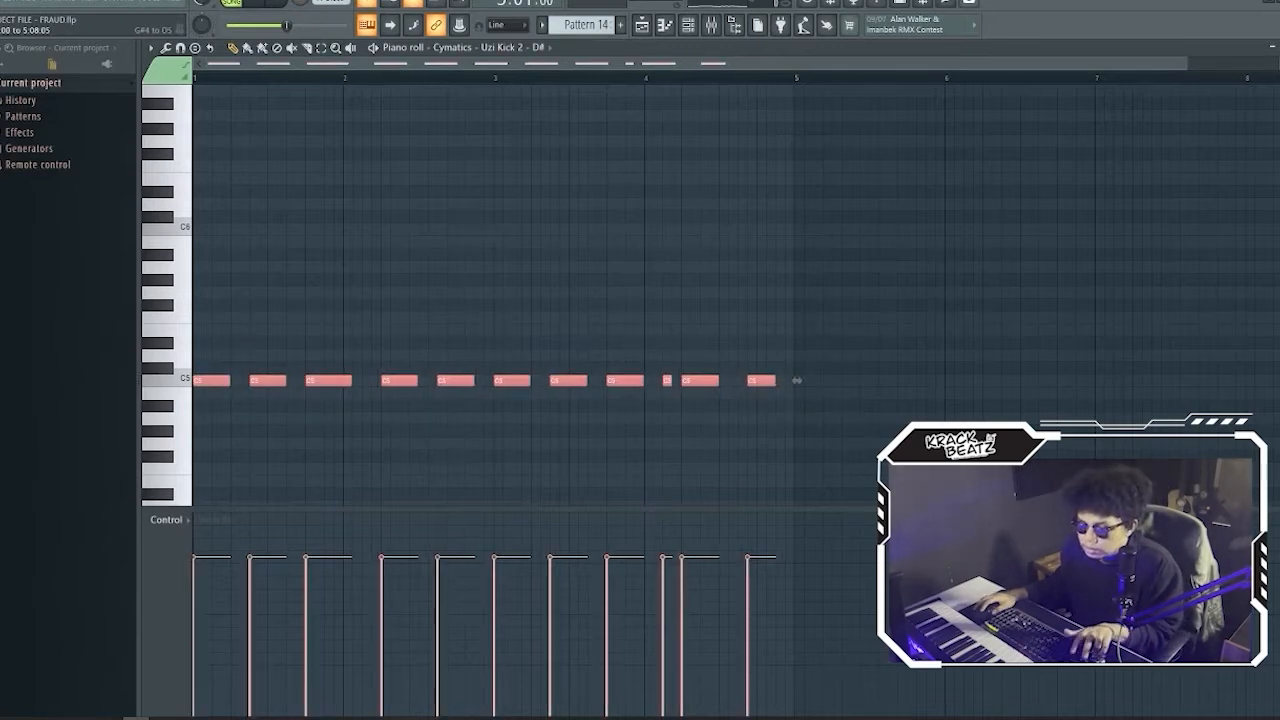
{"action": "key", "text": "ctrl+d"}
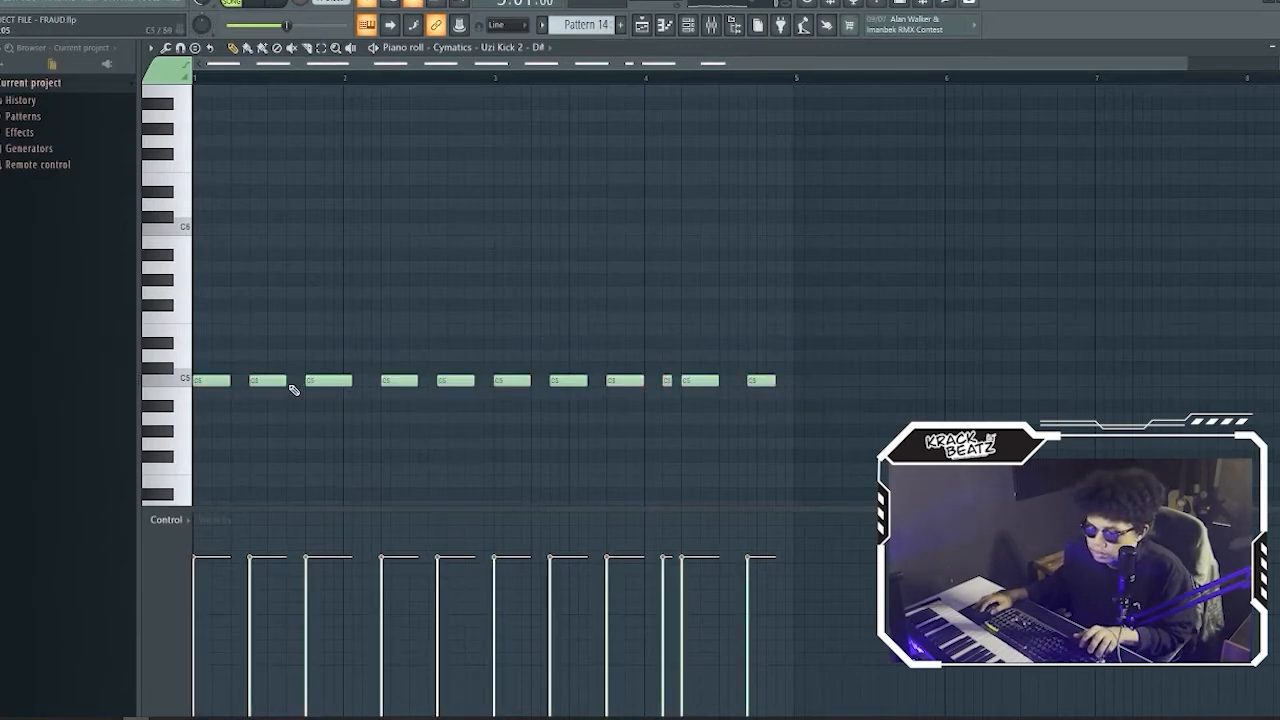
Step: Shorten every kick note to a one-step hit and shift the last hit in bar 4 slightly earlier
{"action": "mouse_move", "coordinate": [290, 396]}
{"action": "left_mouse_down"}
{"action": "mouse_move", "coordinate": [215, 377]}
{"action": "mouse_move", "coordinate": [145, 380]}
{"action": "left_mouse_up"}
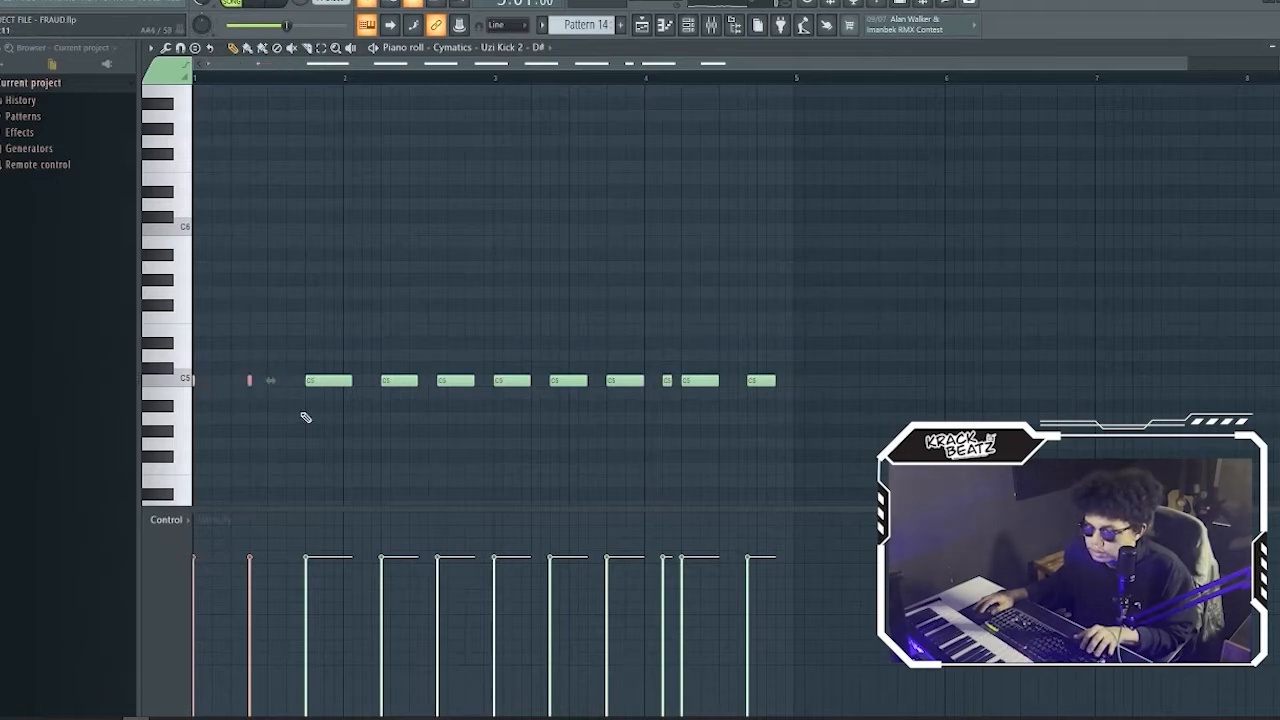
{"action": "left_click_drag", "start_coordinate": [349, 381], "coordinate": [266, 381]}
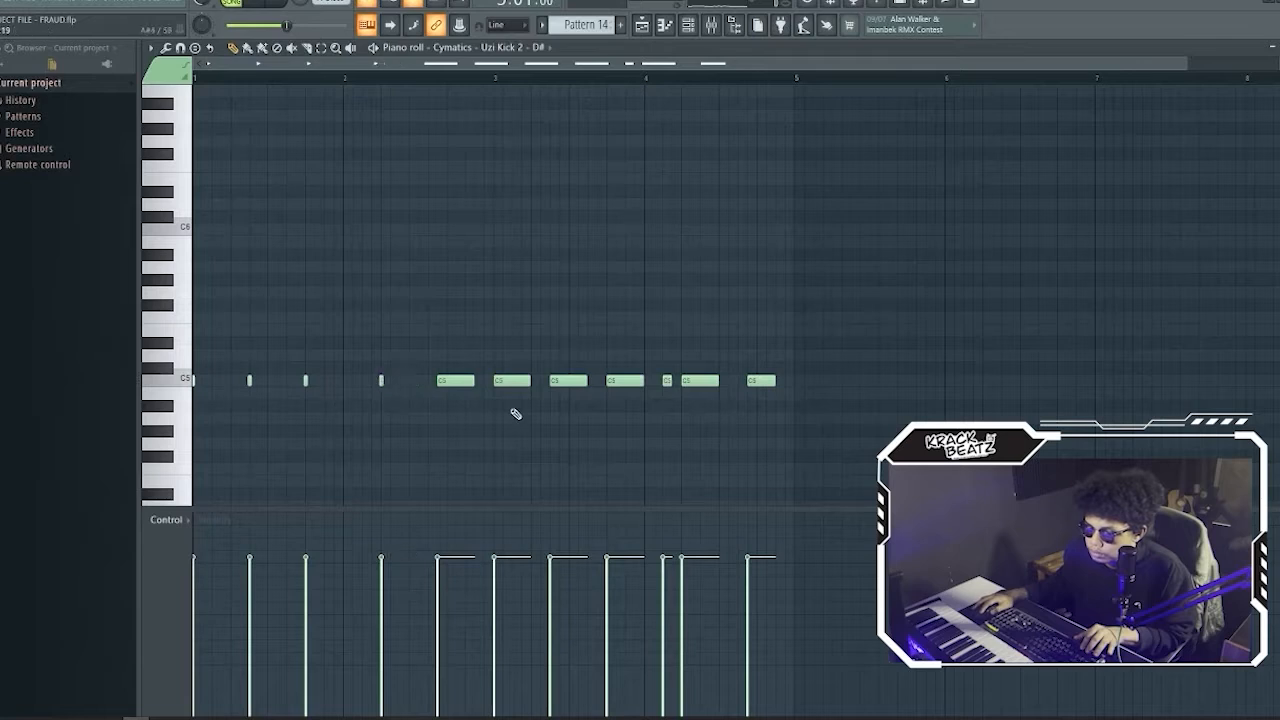
{"action": "left_click_drag", "start_coordinate": [475, 383], "coordinate": [438, 383]}
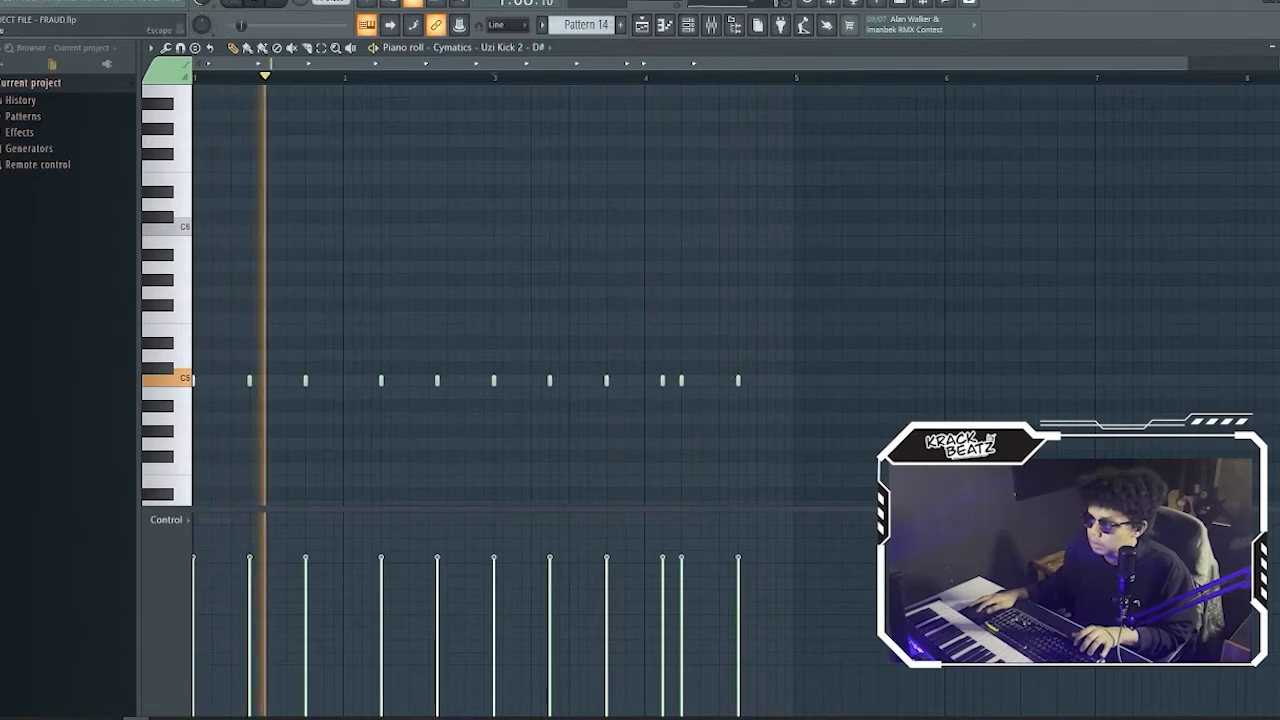
{"action": "left_click", "coordinate": [1278, 47]}
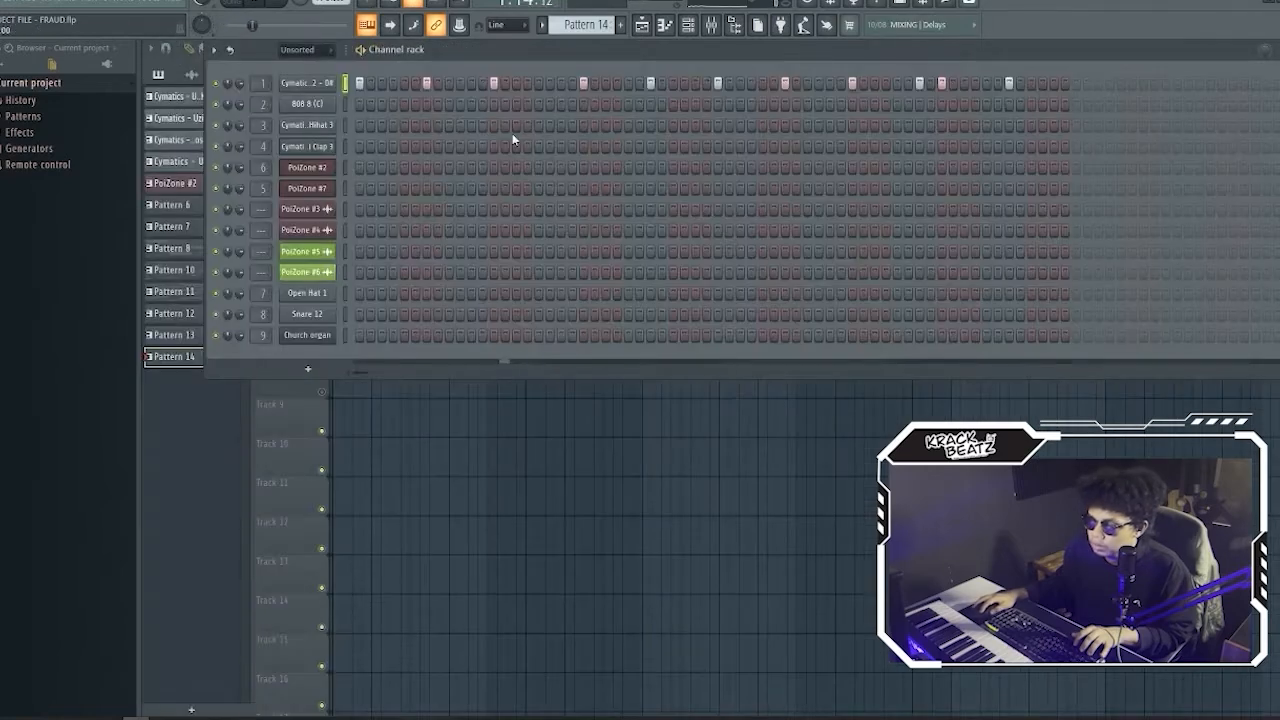
Step: Place Pattern 14 twice in a row on Track 4, covering bars 1 to 8, and play the arrangement
{"action": "left_click", "coordinate": [232, 405]}
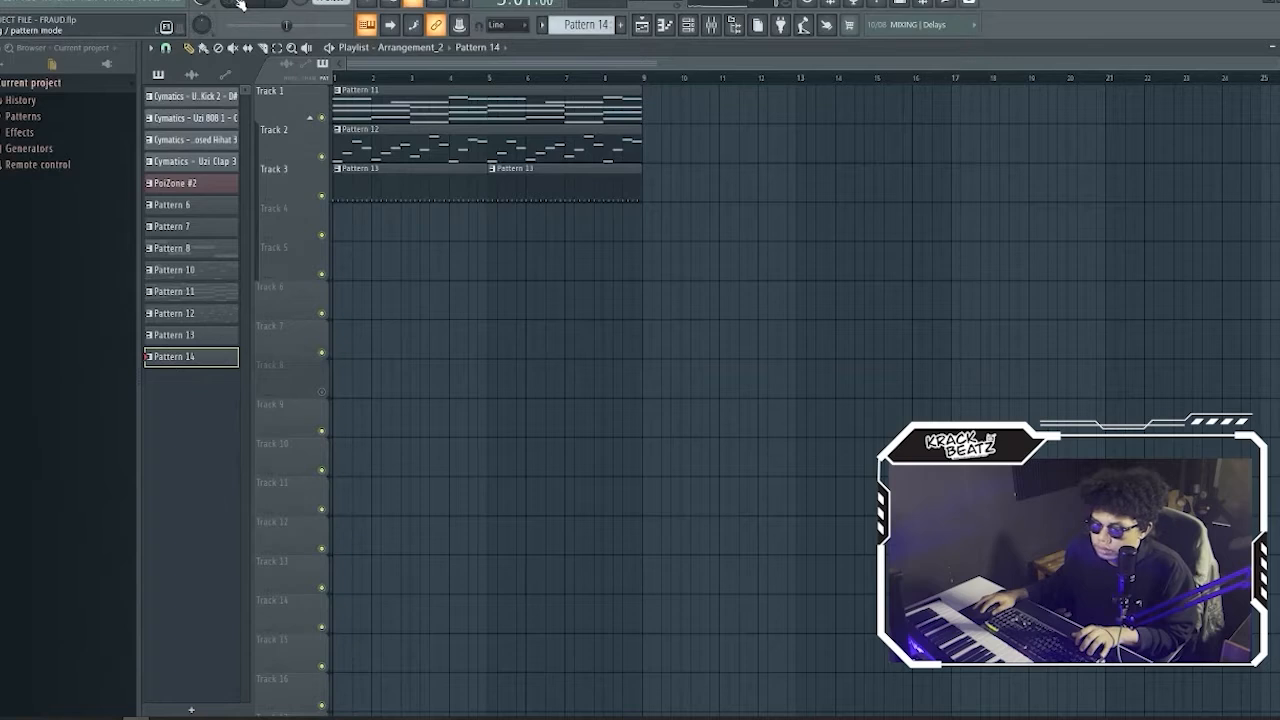
{"action": "left_click_drag", "start_coordinate": [203, 367], "coordinate": [340, 214]}
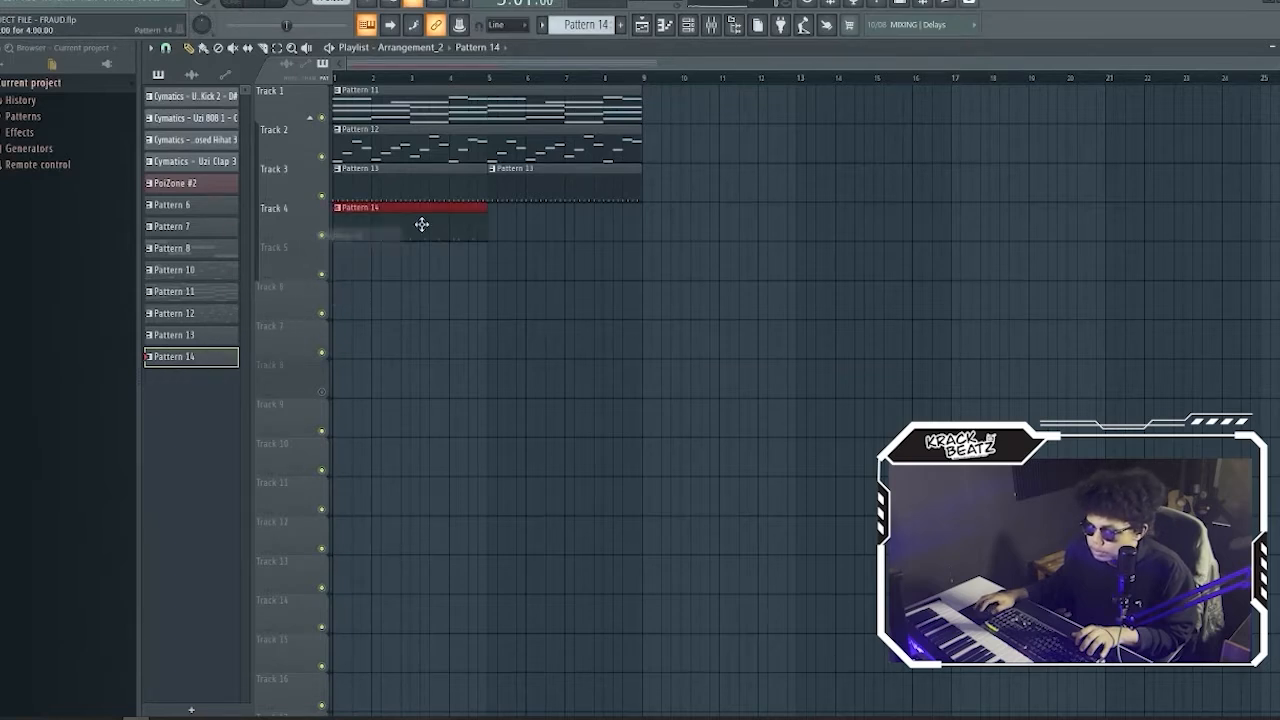
{"action": "left_click", "coordinate": [497, 219]}
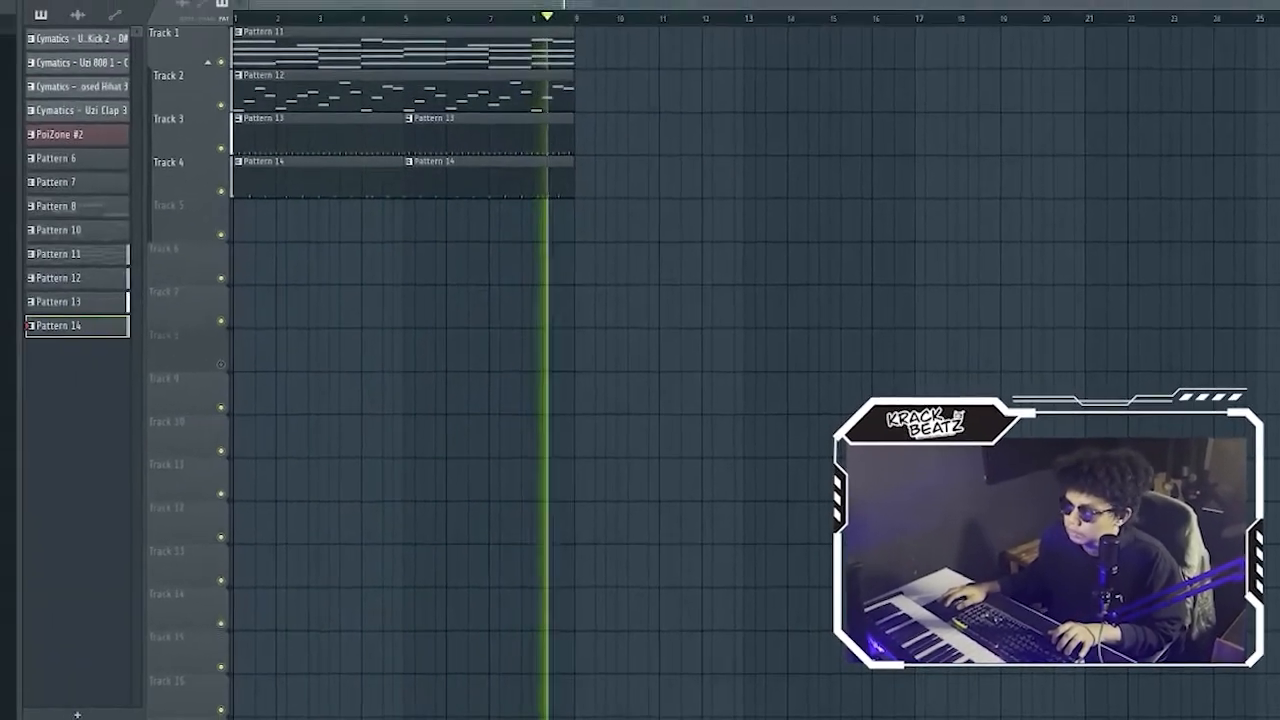
Step: Create Pattern 15 with the Uzi clap on the third beat of each bar across four bars
{"action": "left_click", "coordinate": [689, 30]}
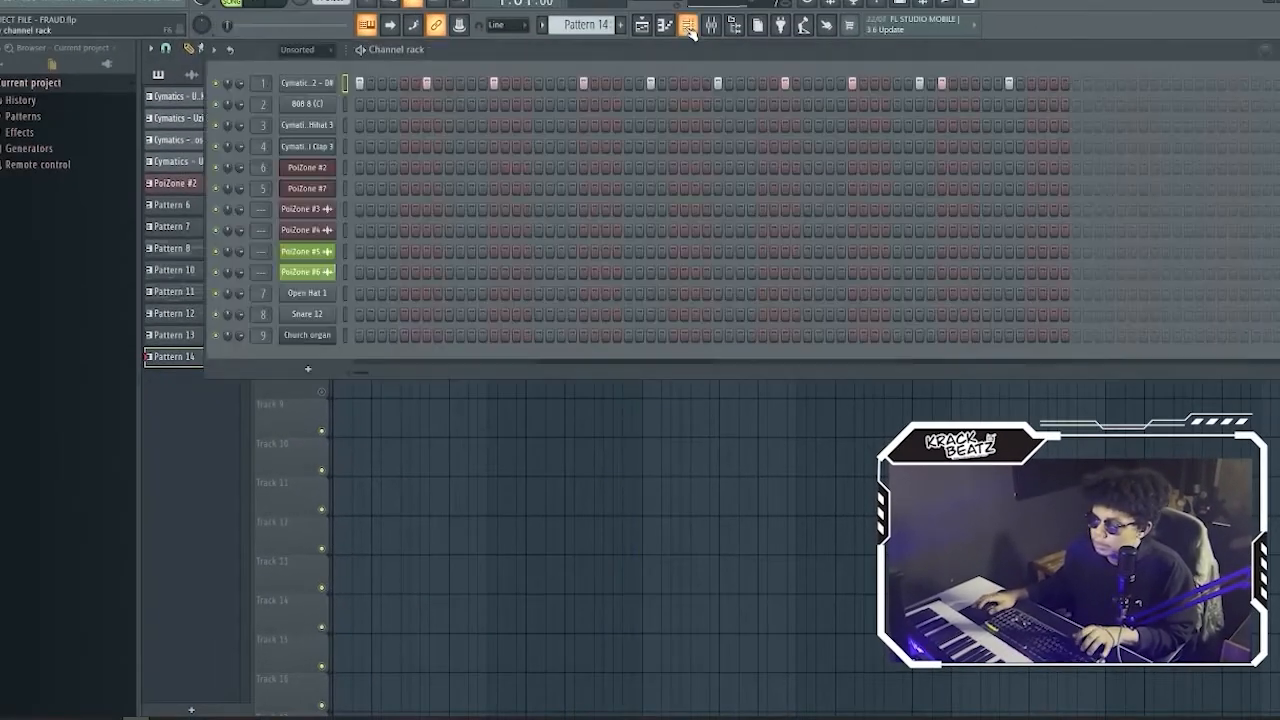
{"action": "left_click", "coordinate": [345, 146]}
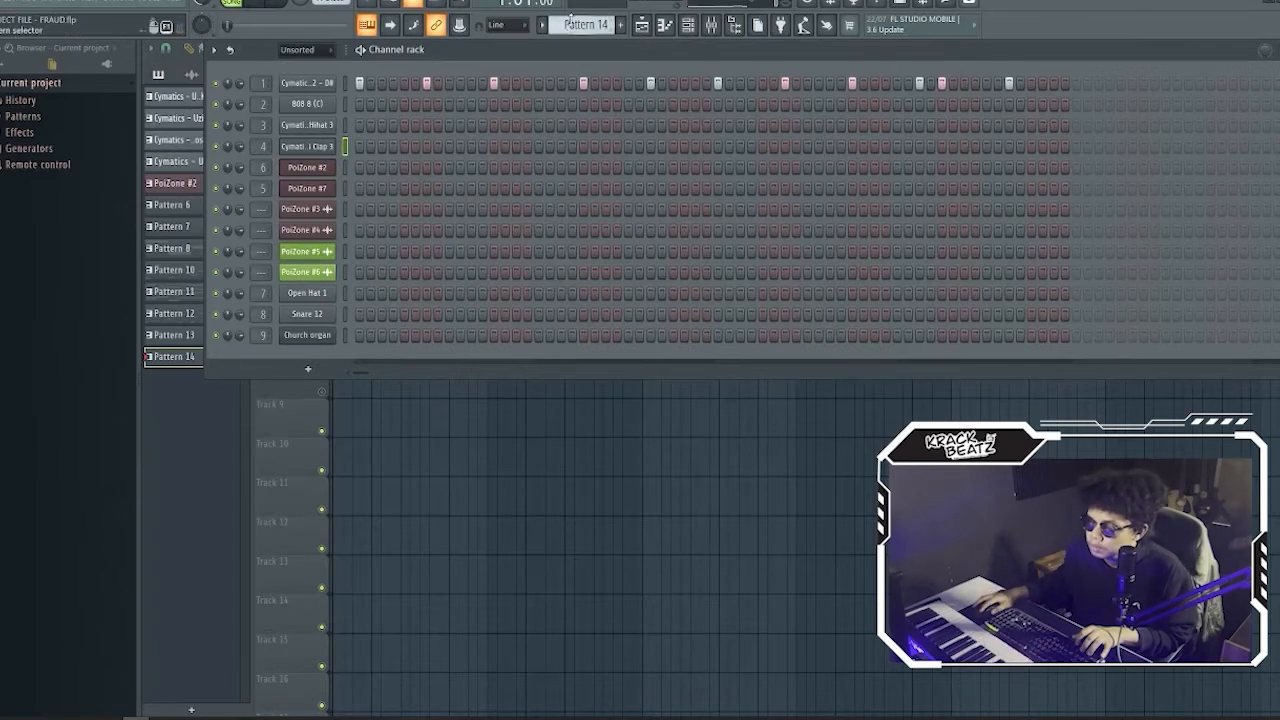
{"action": "scroll", "coordinate": [571, 20], "scroll_direction": "up", "scroll_amount": 1}
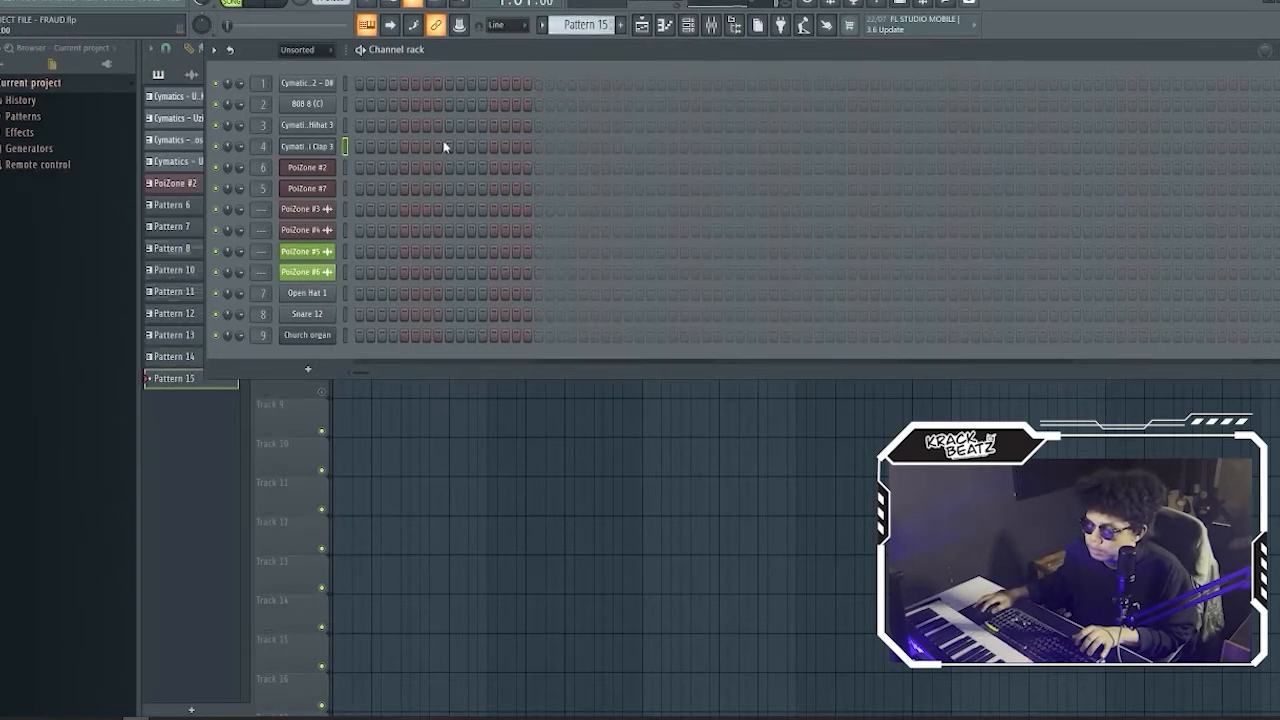
{"action": "left_click", "coordinate": [627, 147]}
{"action": "left_click", "coordinate": [807, 147]}
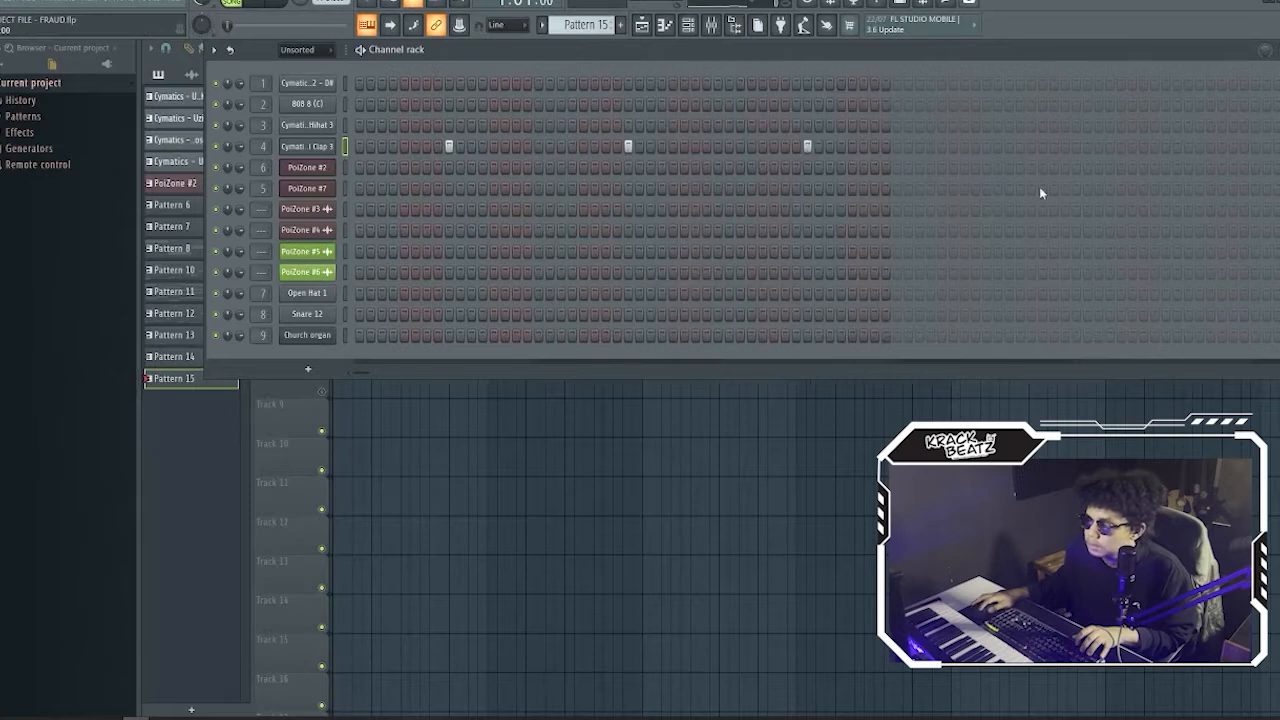
{"action": "left_click", "coordinate": [986, 147]}
Step: Place Pattern 15 twice in a row on Track 5, covering bars 1 to 8, and play the arrangement
{"action": "left_click", "coordinate": [248, 430]}
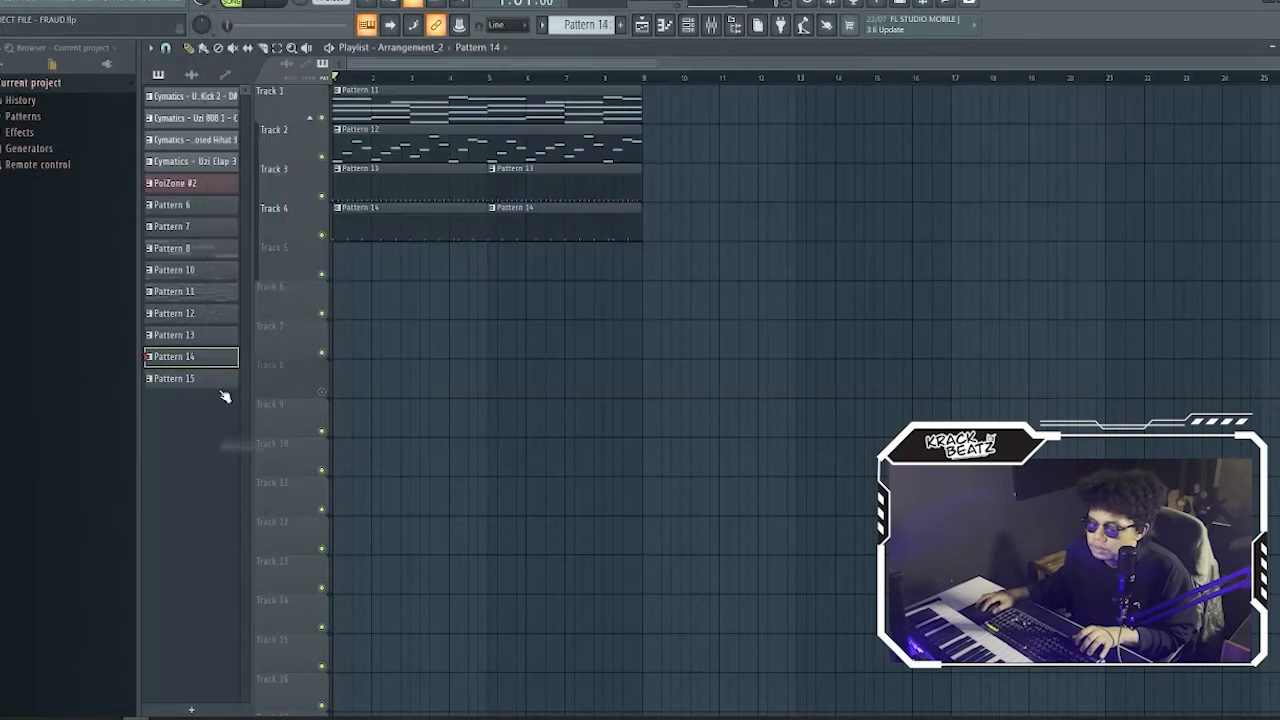
{"action": "left_click_drag", "start_coordinate": [222, 382], "coordinate": [344, 266]}
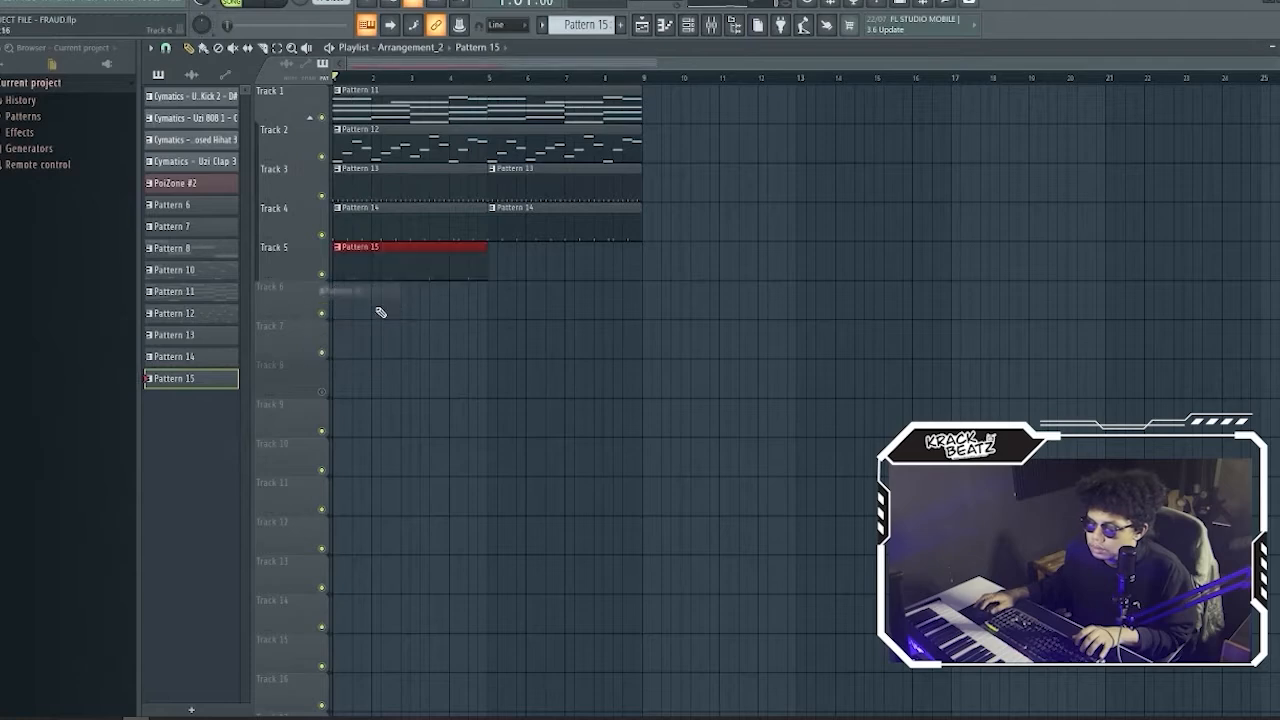
{"action": "left_click", "coordinate": [499, 265]}
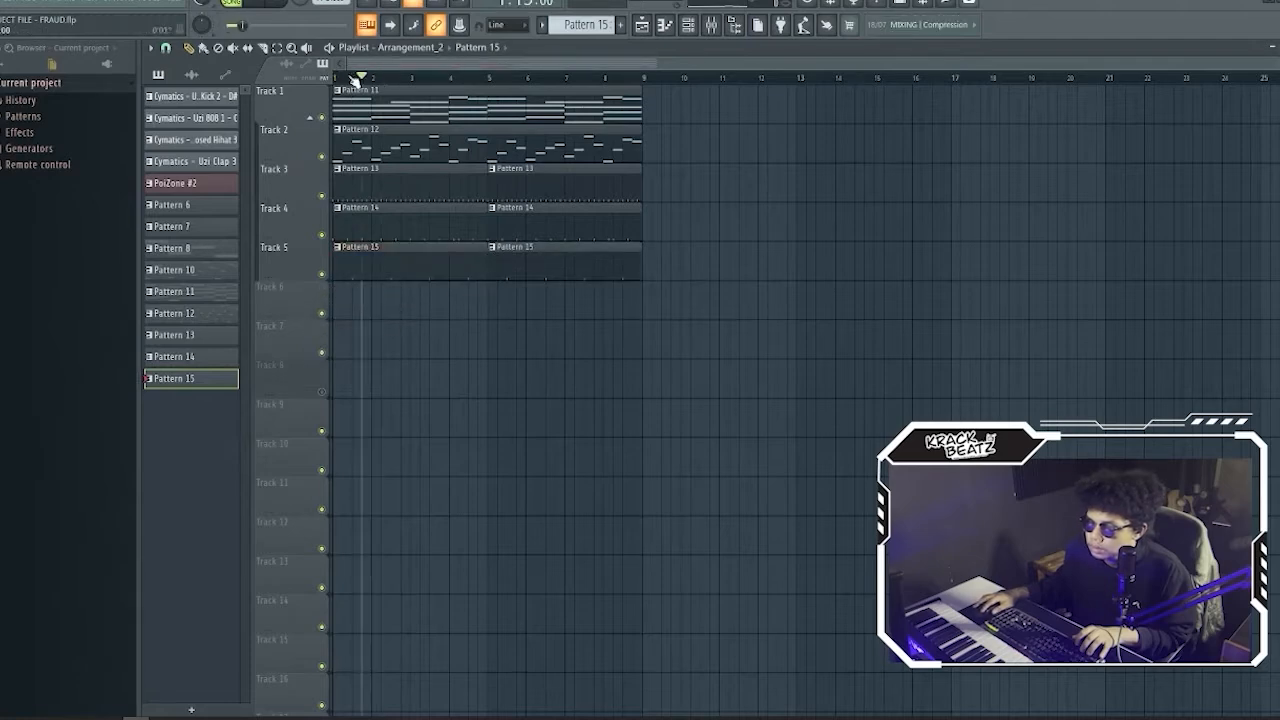
{"action": "key", "text": "space"}
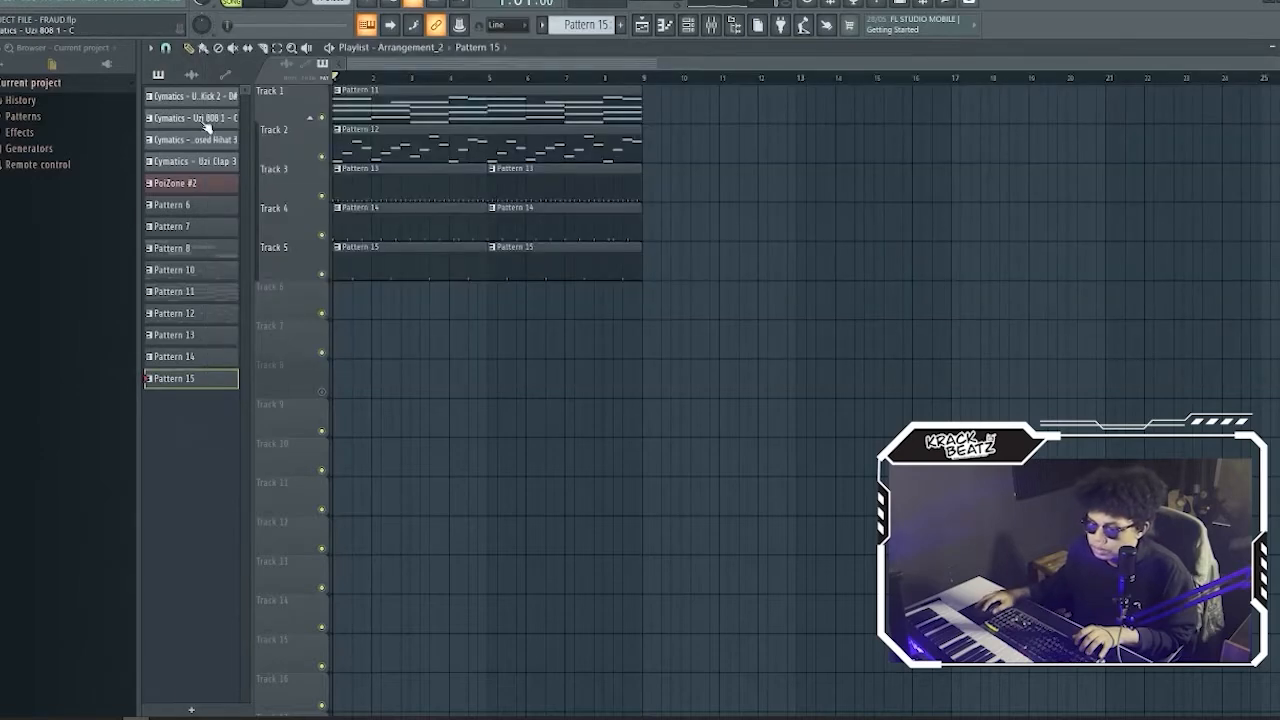
Step: Open the Pattern 11 chords in the piano roll and select the lowest note of every chord for copying
{"action": "left_click", "coordinate": [197, 99]}
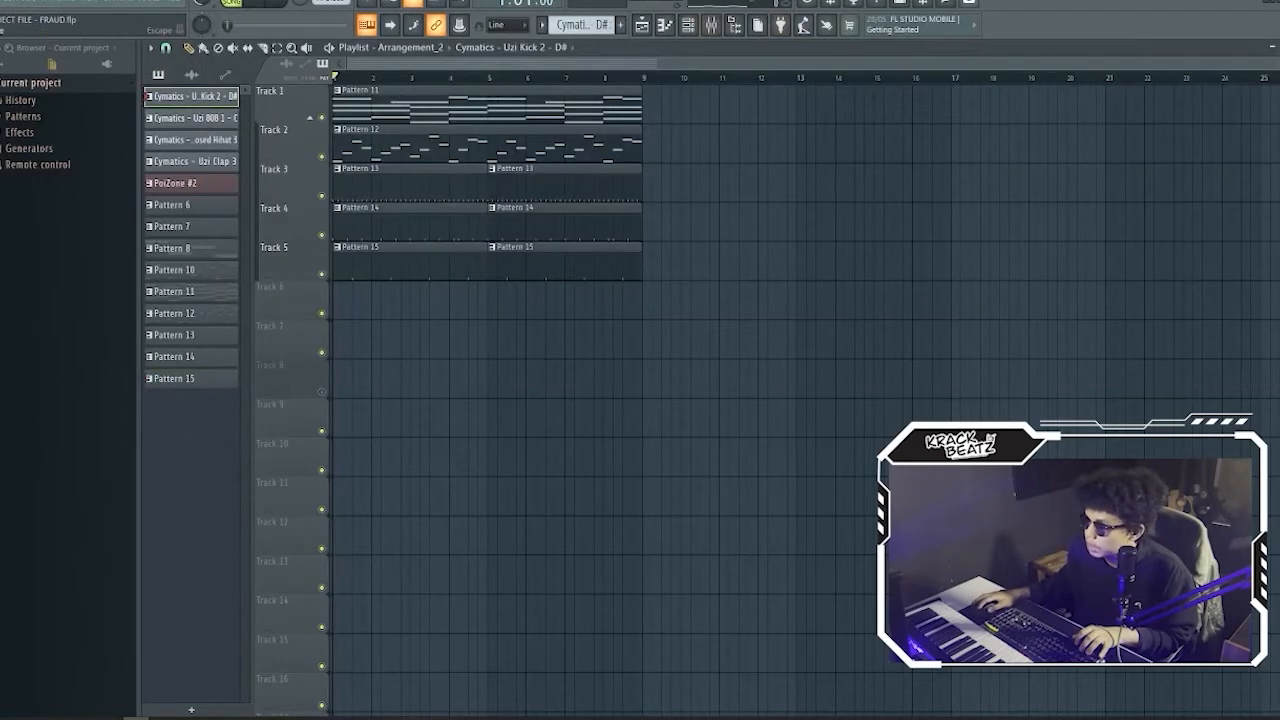
{"action": "left_click_drag", "start_coordinate": [1277, 64], "coordinate": [1260, 64]}
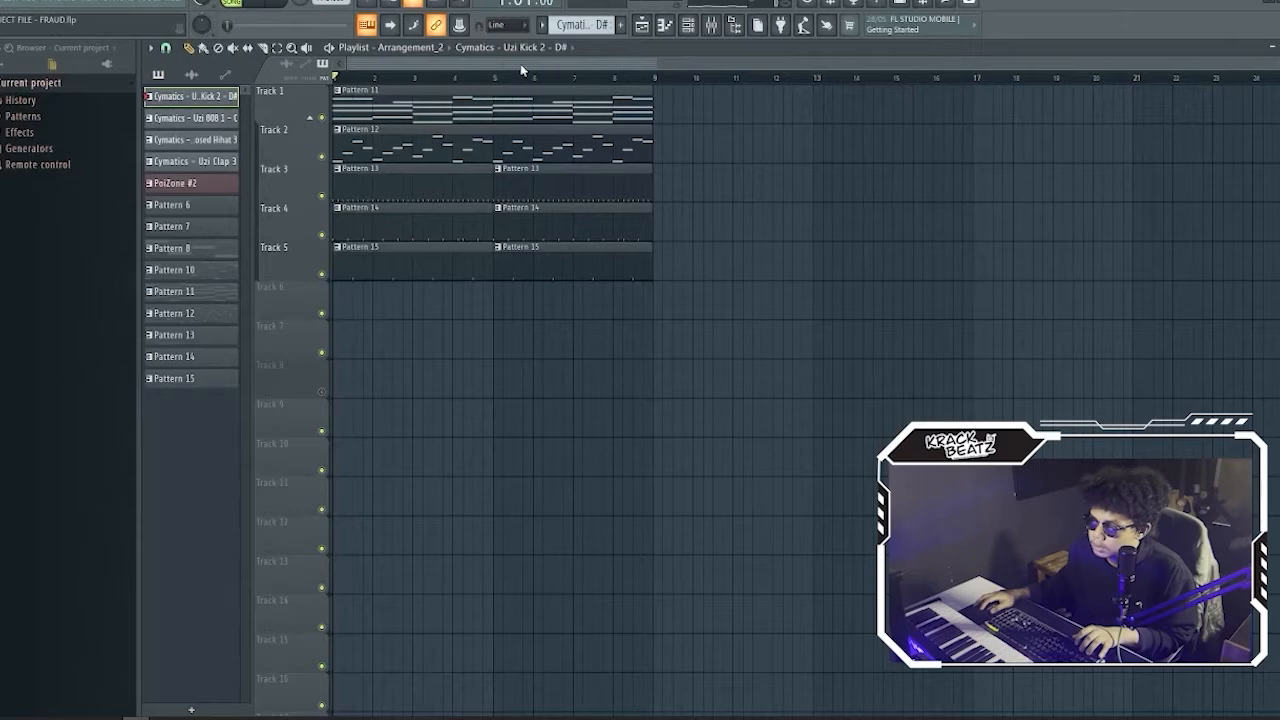
{"action": "double_click", "coordinate": [384, 107]}
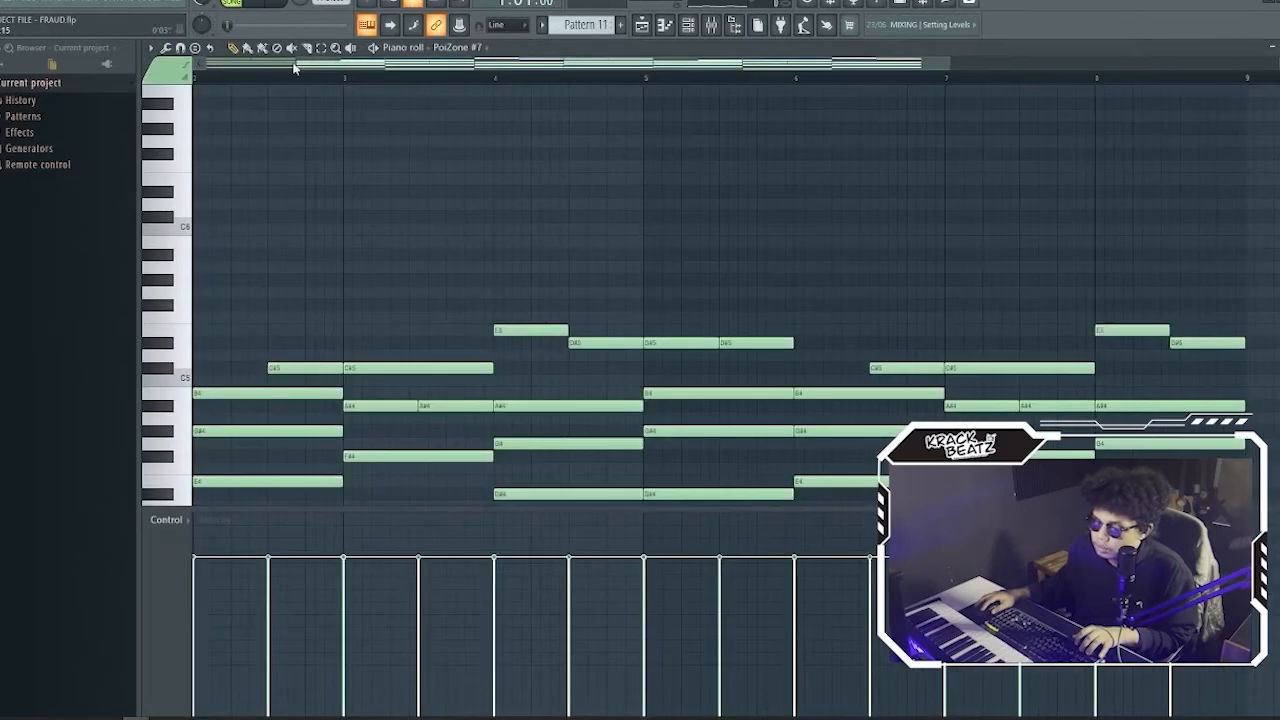
{"action": "left_click_drag", "start_coordinate": [297, 62], "coordinate": [210, 62]}
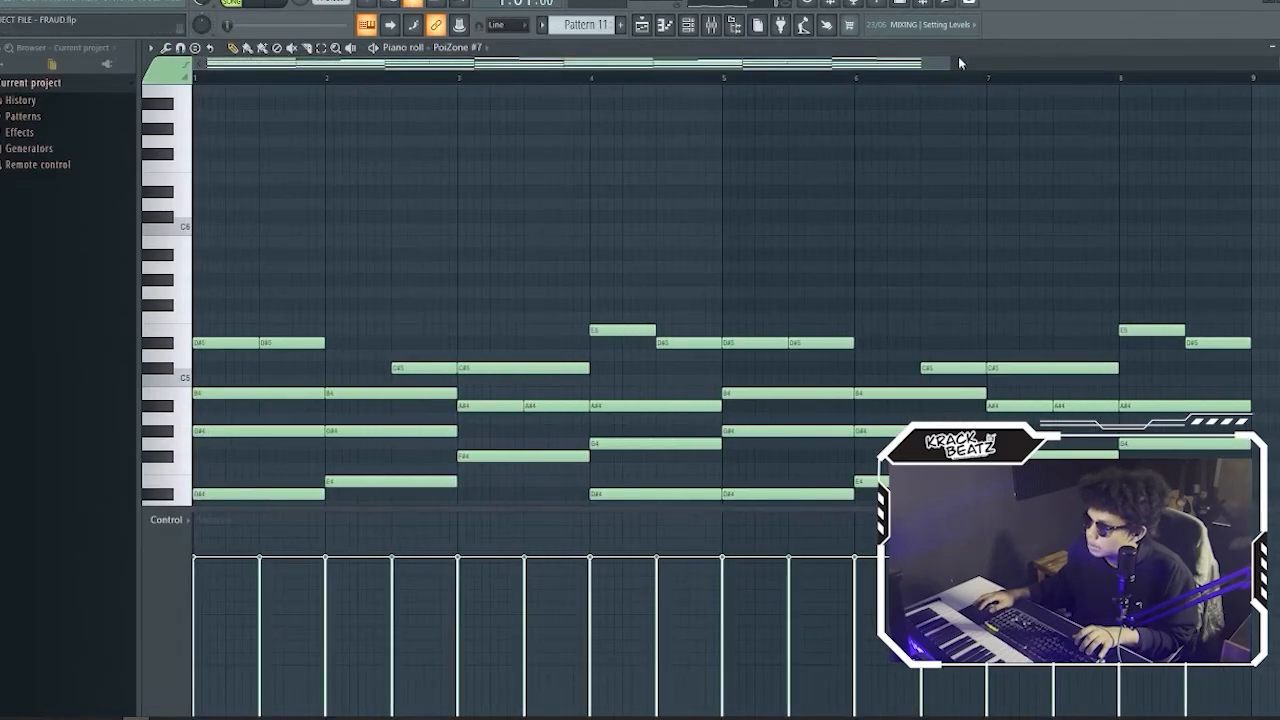
{"action": "left_click_drag", "start_coordinate": [921, 62], "coordinate": [1110, 62]}
{"action": "scroll", "coordinate": [1267, 360], "scroll_direction": "down", "scroll_amount": 5}
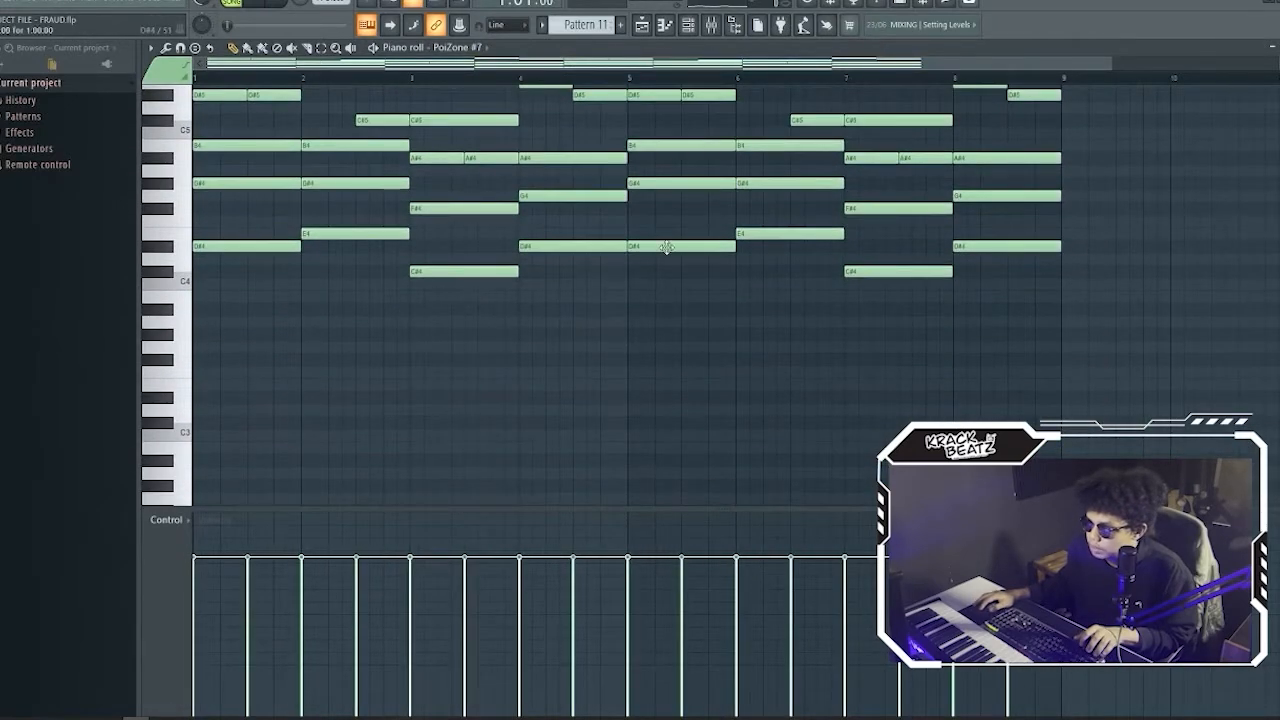
{"action": "left_click_drag", "start_coordinate": [1012, 316], "coordinate": [202, 224]}
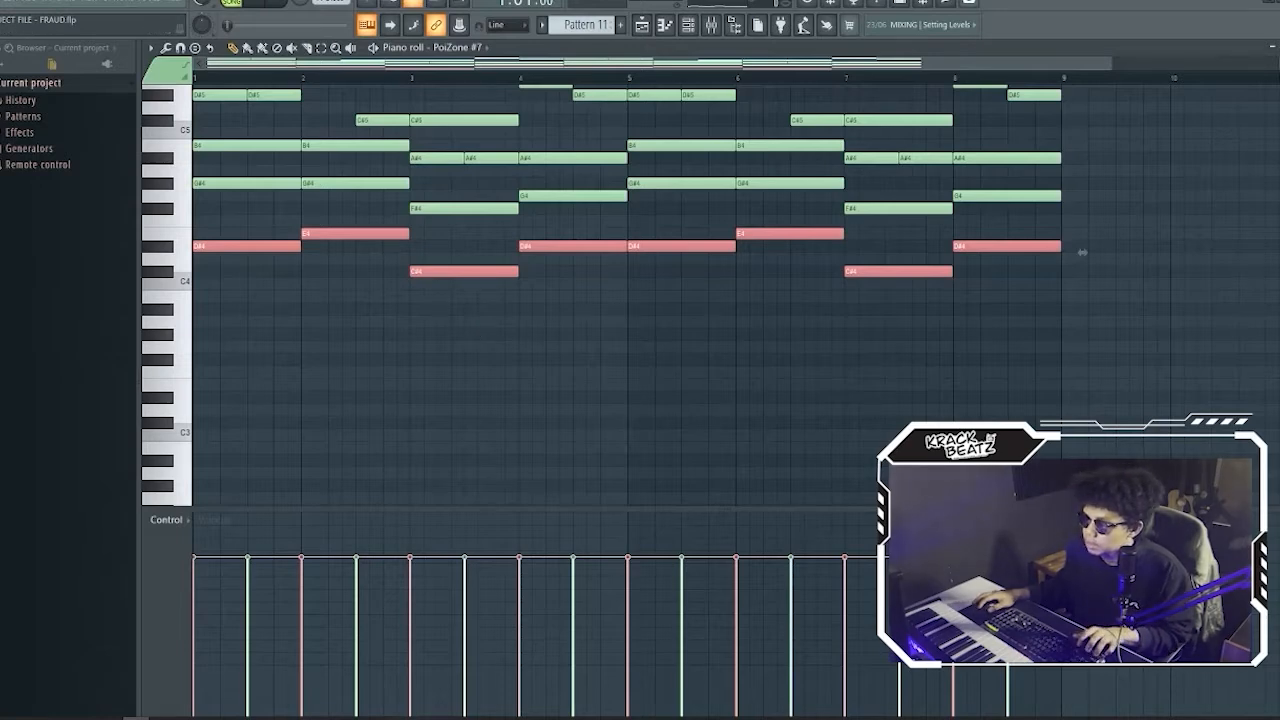
Step: Create Pattern 16, paste the copied bass notes into the 808 8 (C) channel's piano roll and deselect them
{"action": "key", "text": "F7"}
{"action": "key", "text": "F6"}
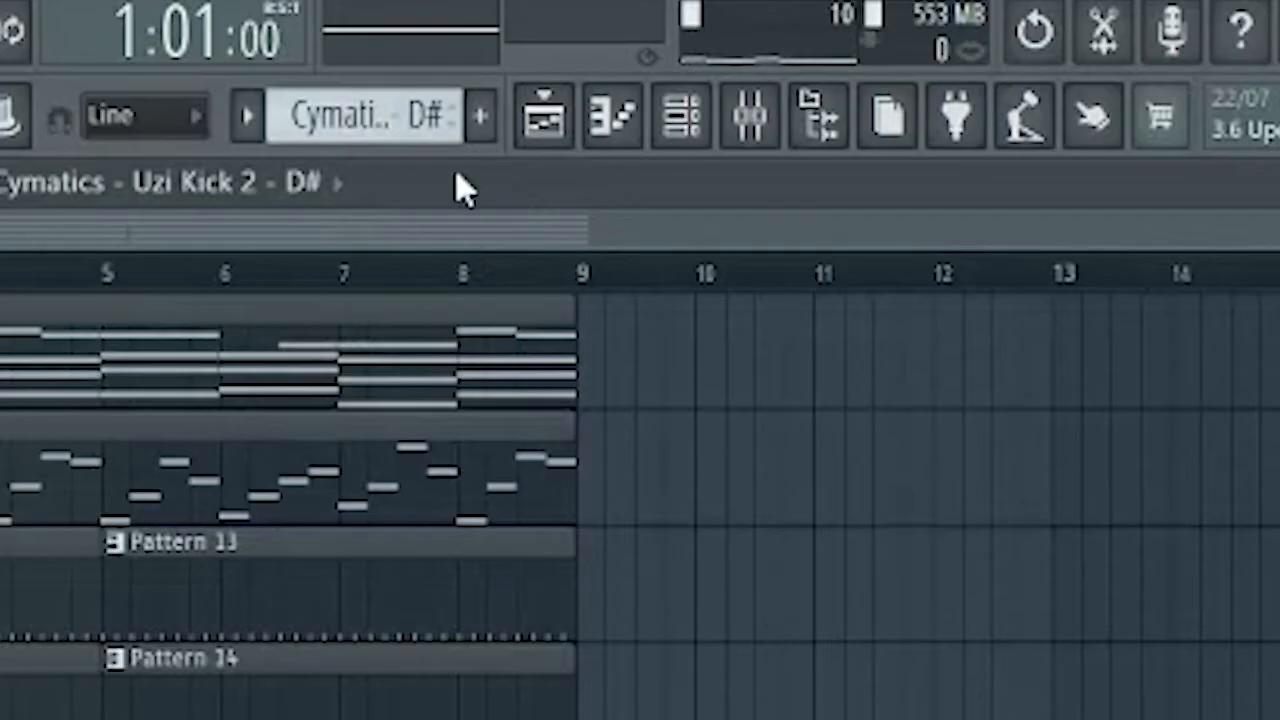
{"action": "left_click_drag", "start_coordinate": [588, 21], "coordinate": [588, 10]}
{"action": "left_click_drag", "start_coordinate": [364, 115], "coordinate": [364, 78]}
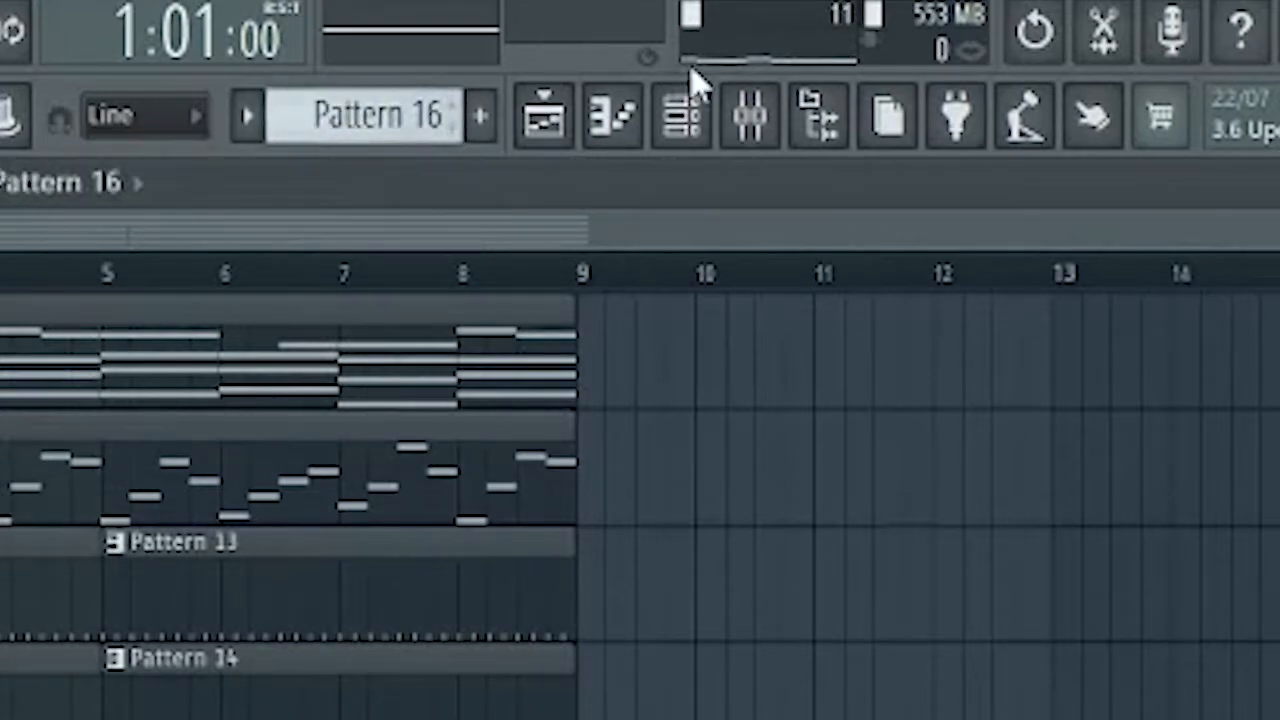
{"action": "left_click", "coordinate": [677, 116]}
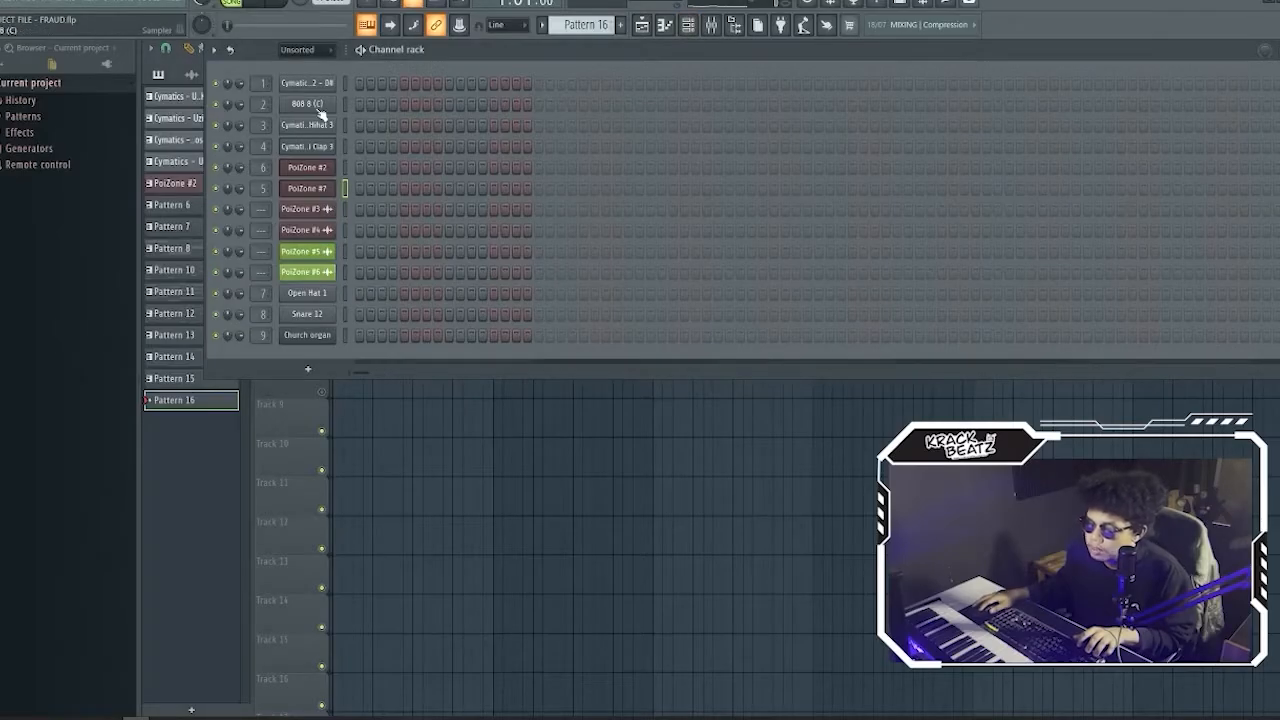
{"action": "right_click", "coordinate": [320, 105]}
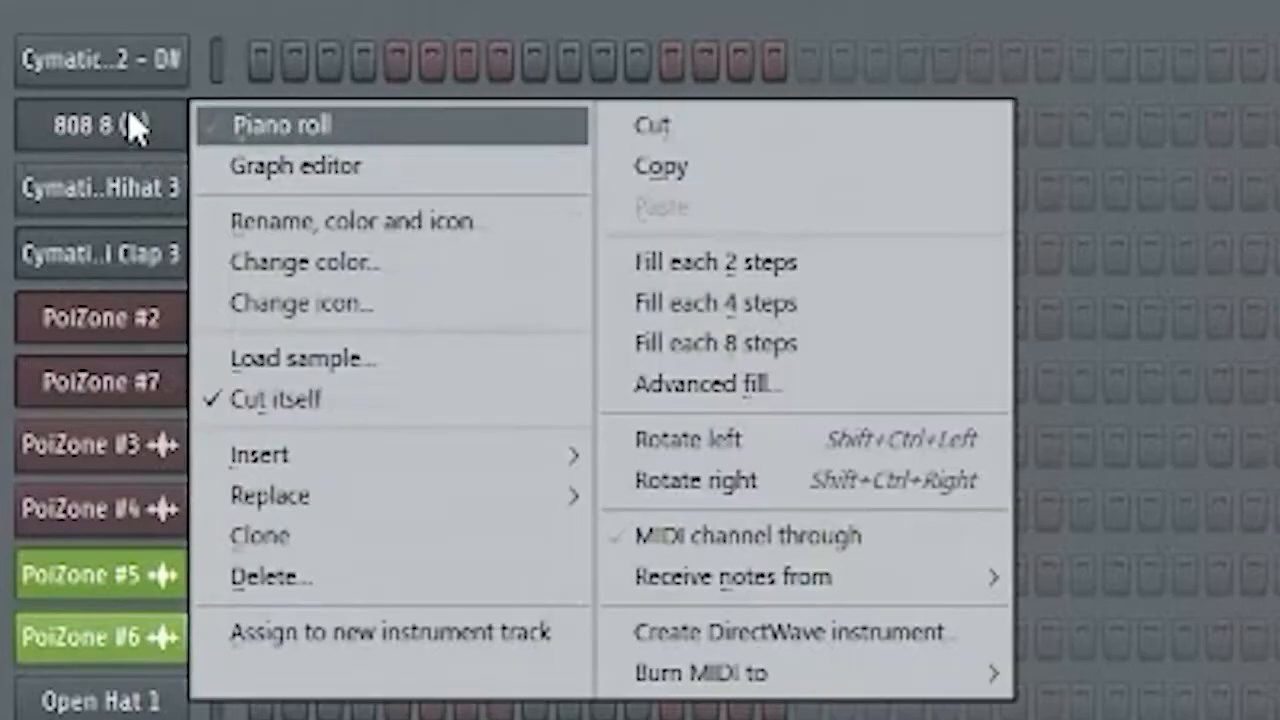
{"action": "left_click", "coordinate": [278, 134]}
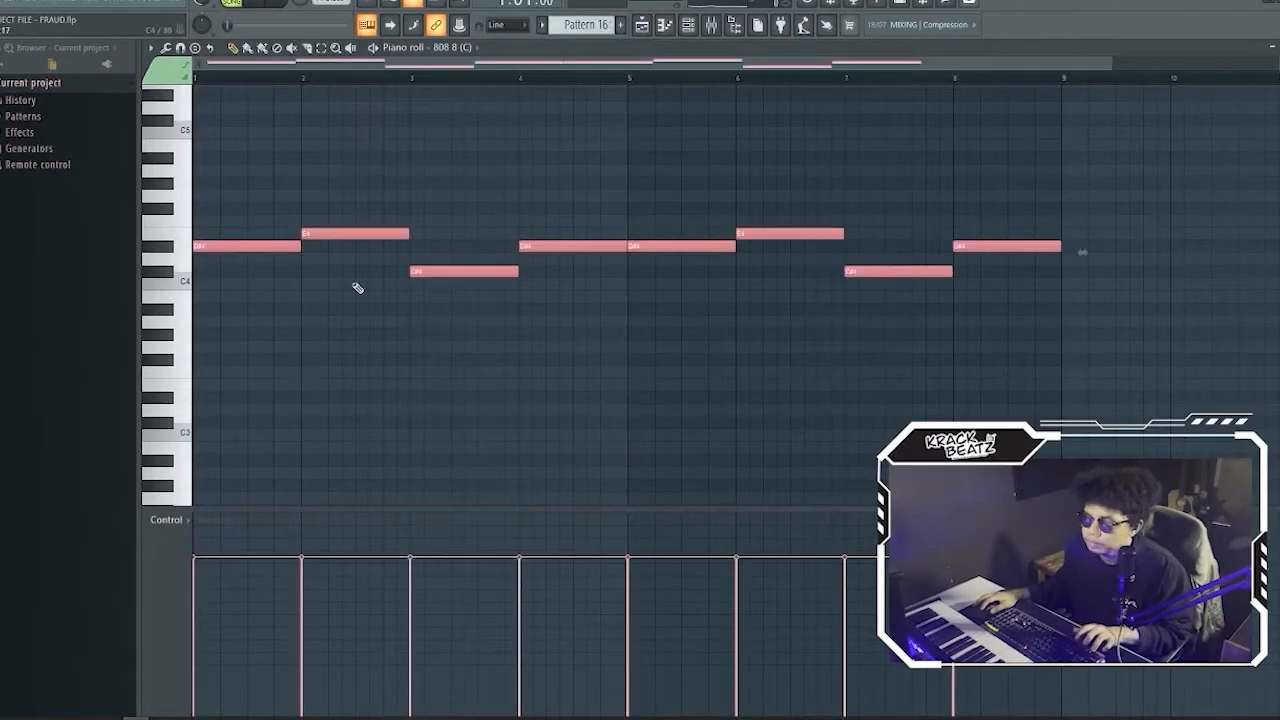
{"action": "key", "text": "ctrl+d"}
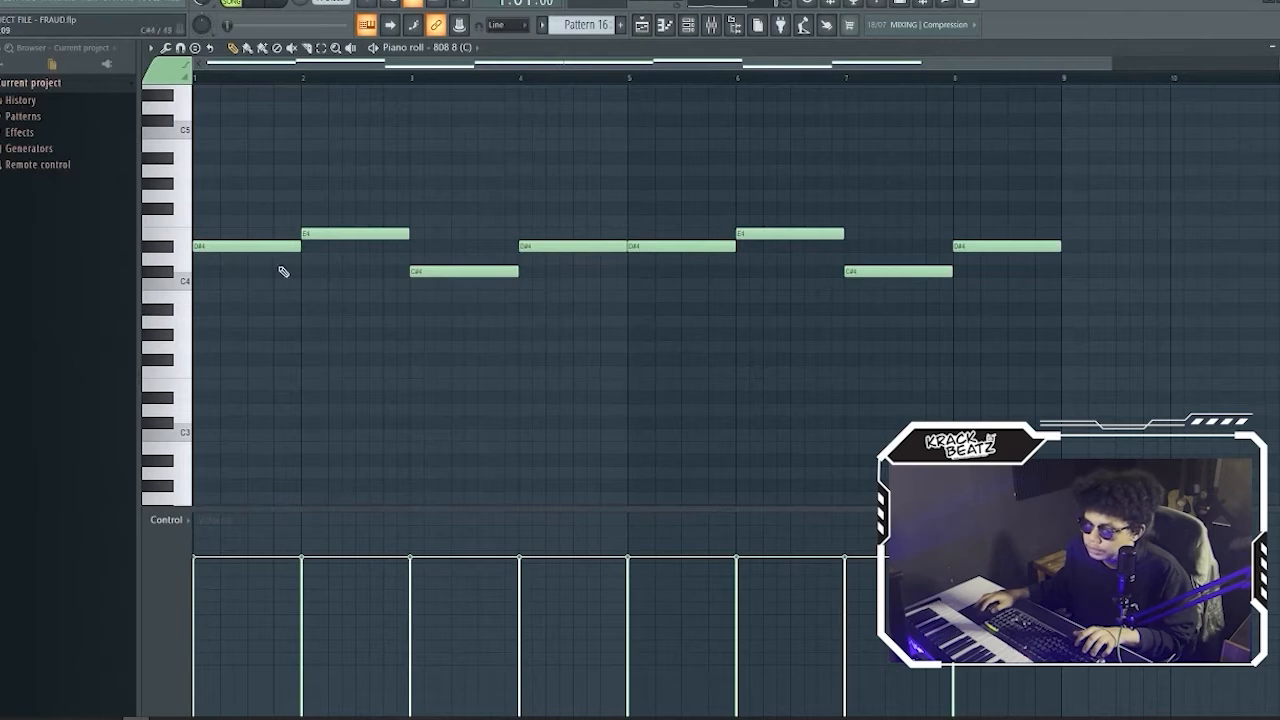
Step: Split the first D#4 808 note into three six-step hits and shift the following E4 note two steps later
{"action": "left_click_drag", "start_coordinate": [296, 245], "coordinate": [247, 256]}
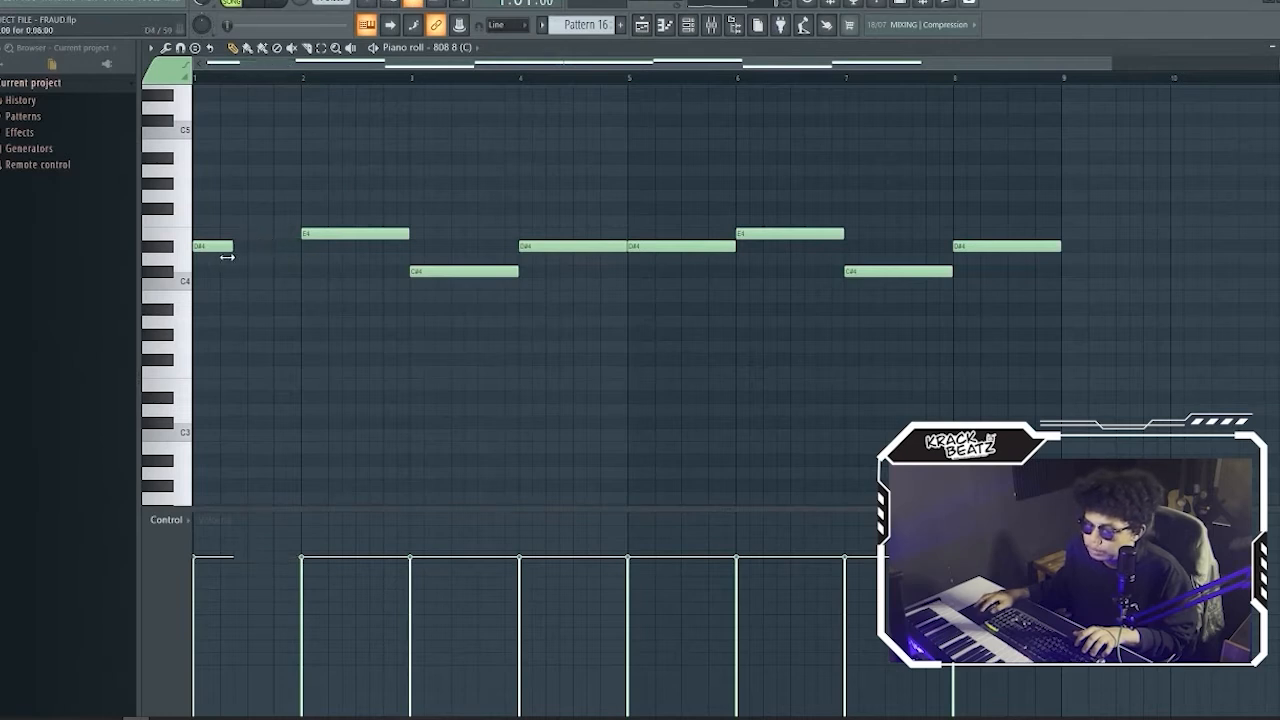
{"action": "left_click", "coordinate": [245, 246]}
{"action": "left_click", "coordinate": [277, 246]}
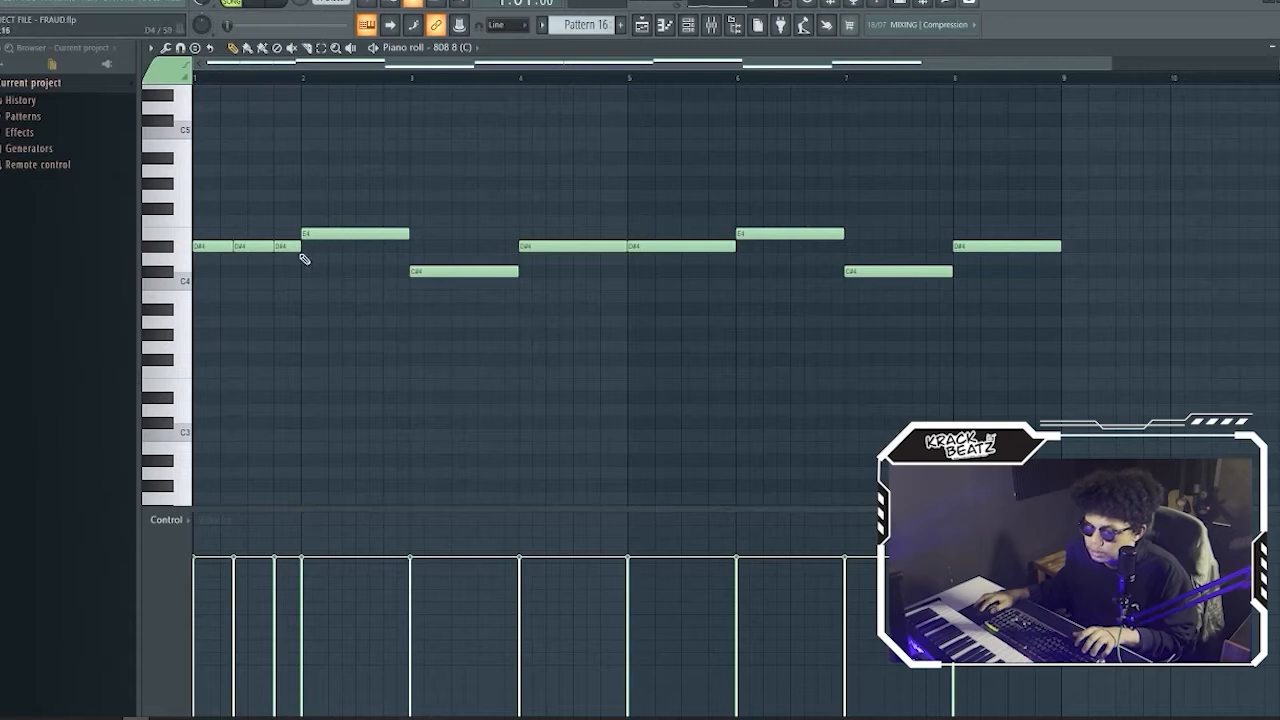
{"action": "left_click_drag", "start_coordinate": [325, 237], "coordinate": [339, 237]}
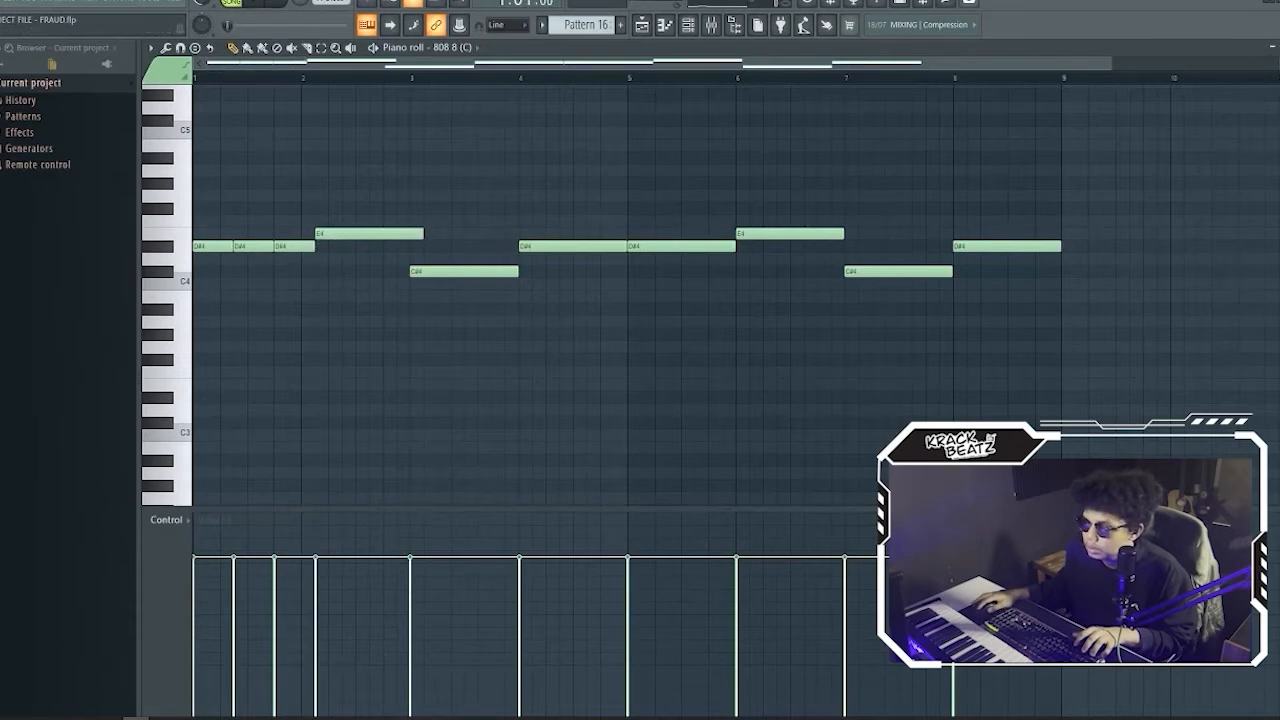
Step: Place Pattern 16 on Track 6 from bar 1
{"action": "key", "text": "Escape"}
{"action": "left_click", "coordinate": [231, 457]}
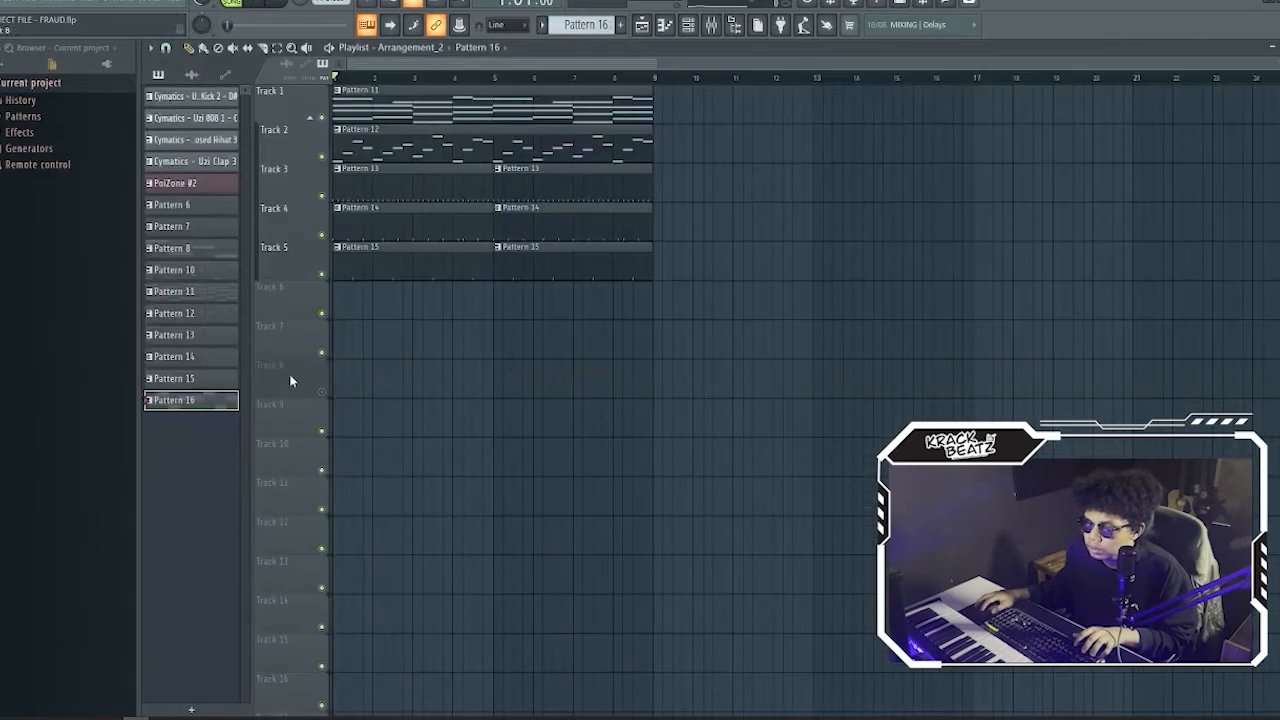
{"action": "left_click_drag", "start_coordinate": [225, 401], "coordinate": [348, 316]}
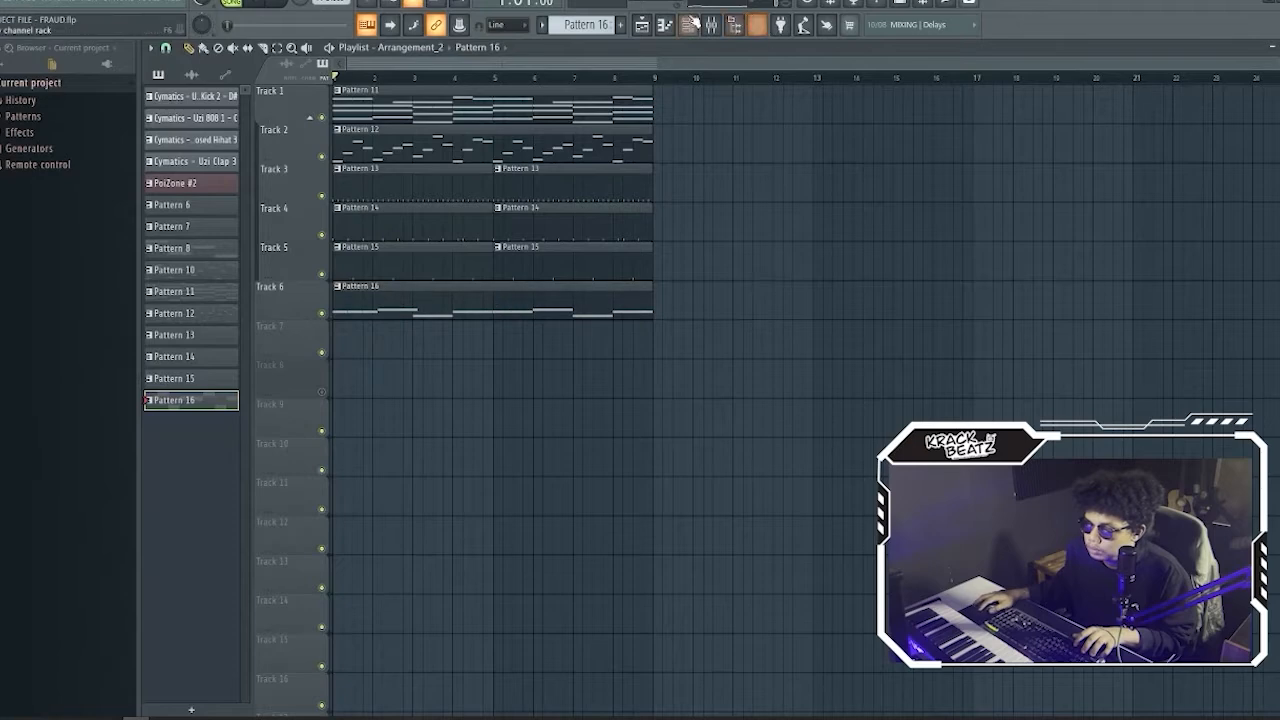
Step: Cut the 808 8 (C) notes out of Pattern 16 and paste them into the same channel of Pattern 14
{"action": "left_click", "coordinate": [676, 27]}
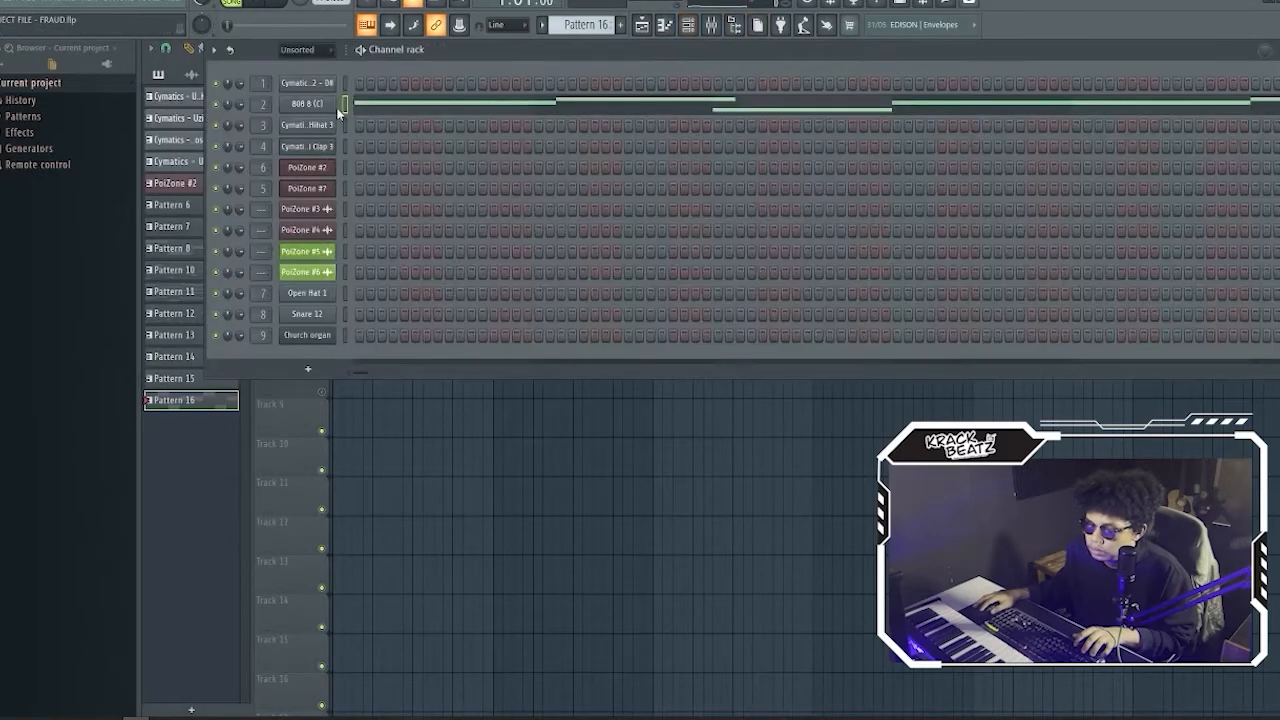
{"action": "right_click", "coordinate": [328, 106]}
{"action": "left_click", "coordinate": [491, 104]}
{"action": "left_click_drag", "start_coordinate": [584, 26], "coordinate": [584, 44]}
{"action": "right_click", "coordinate": [327, 104]}
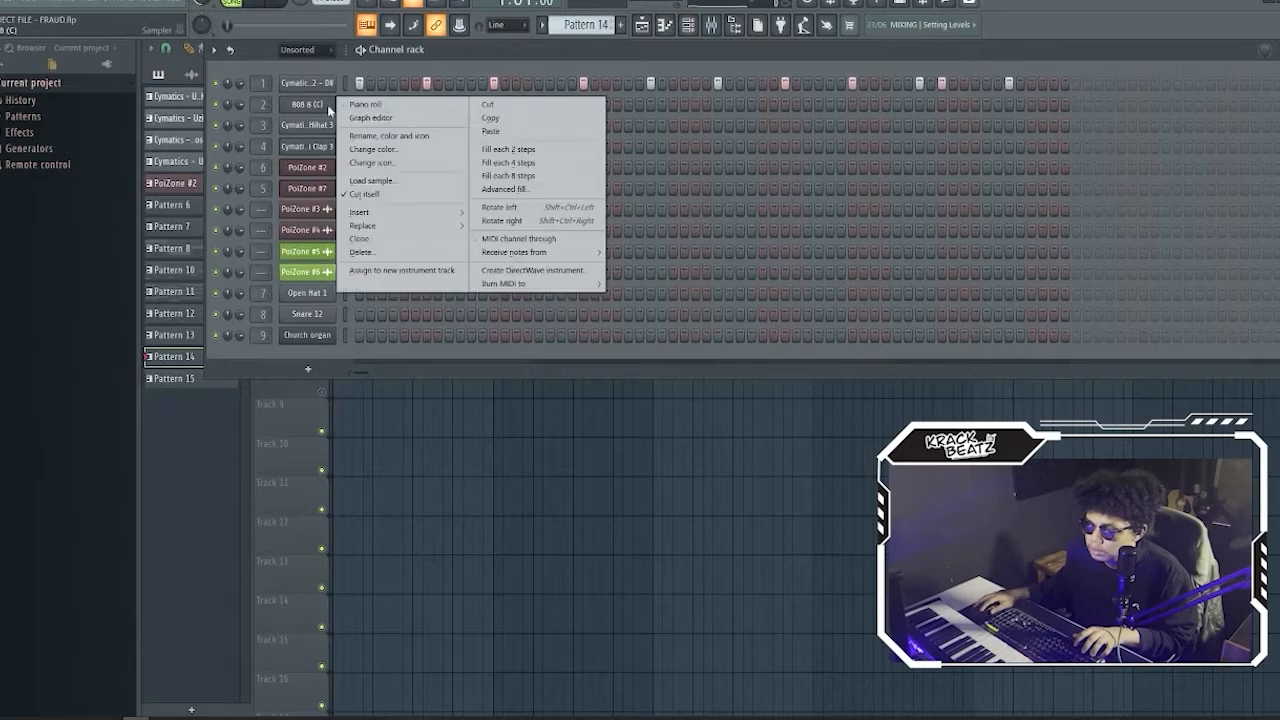
{"action": "left_click", "coordinate": [490, 132]}
Step: Split and retime the 808 notes in bars 1 to 4 of Pattern 14 to match the ghosted kick hits, removing the notes after bar 4
{"action": "left_click", "coordinate": [391, 106]}
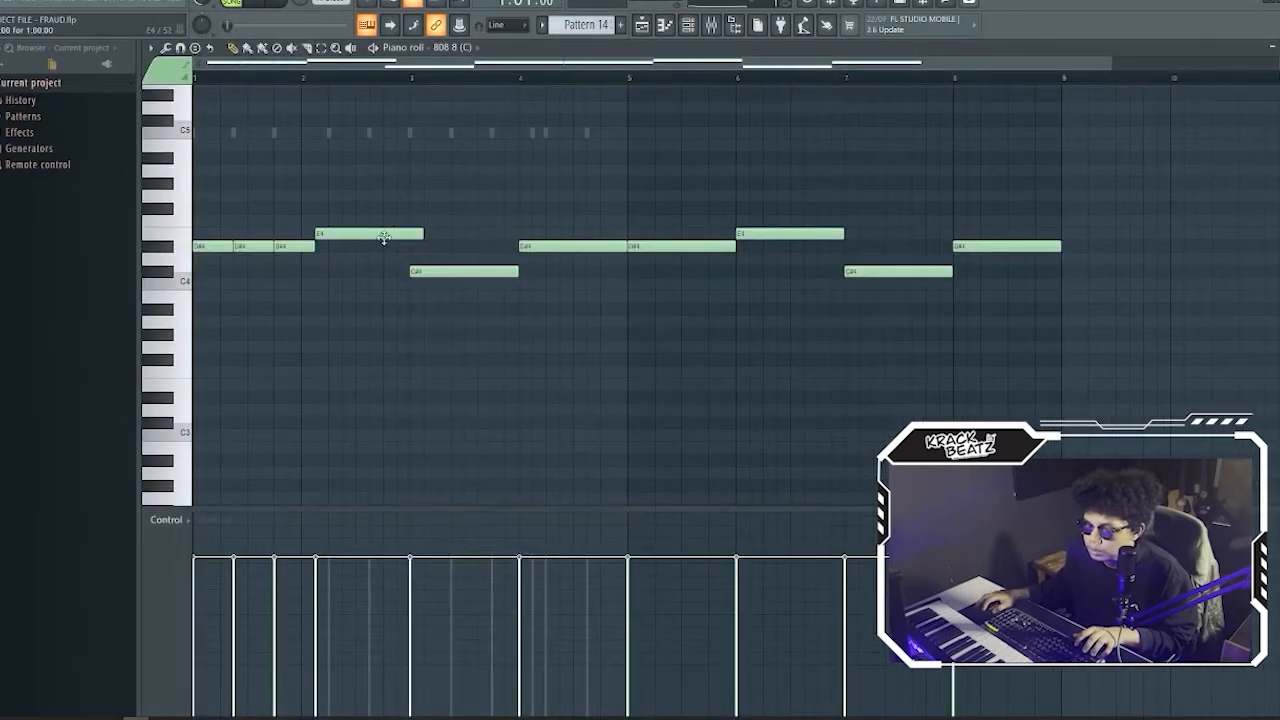
{"action": "left_click_drag", "start_coordinate": [423, 236], "coordinate": [331, 236]}
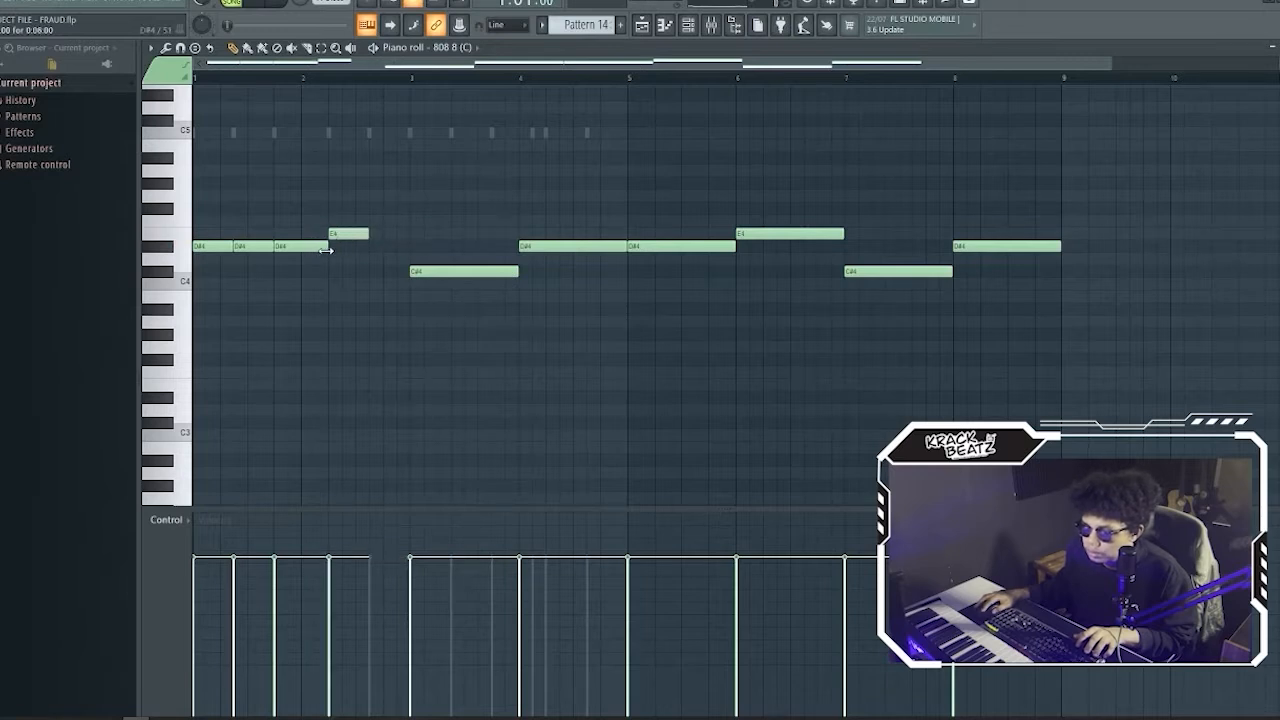
{"action": "left_click", "coordinate": [376, 234]}
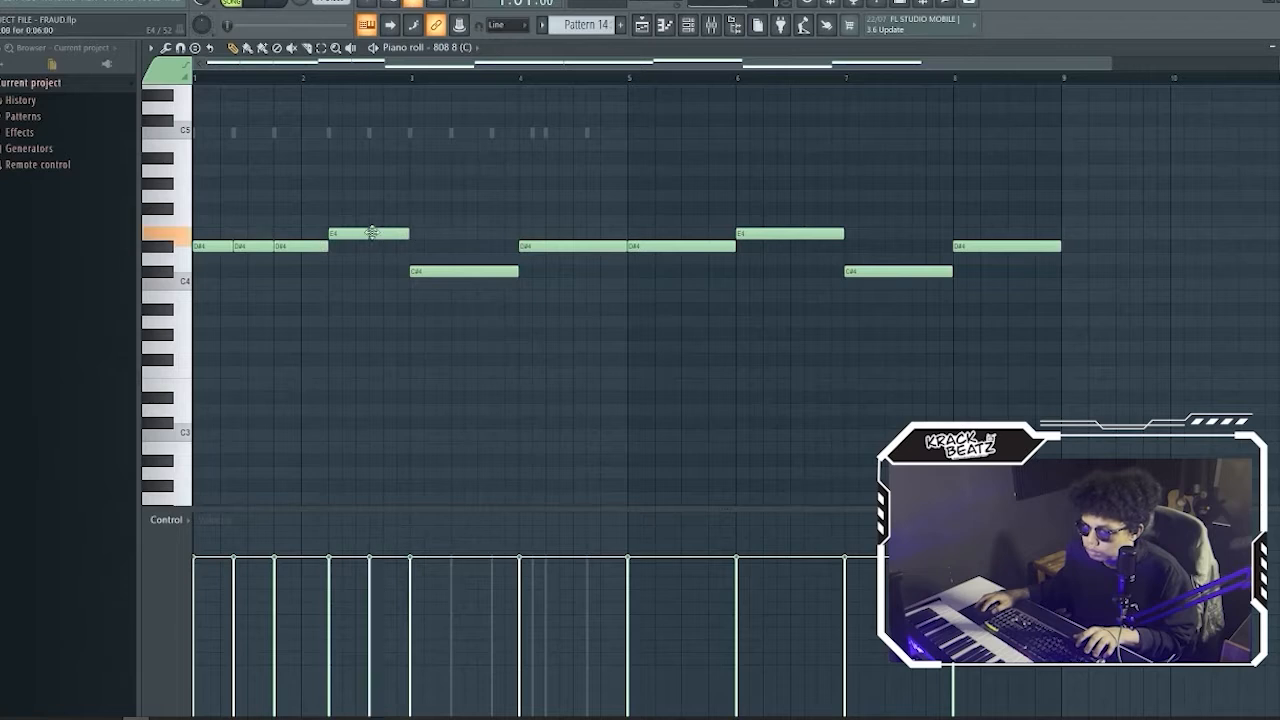
{"action": "left_click_drag", "start_coordinate": [516, 274], "coordinate": [449, 277]}
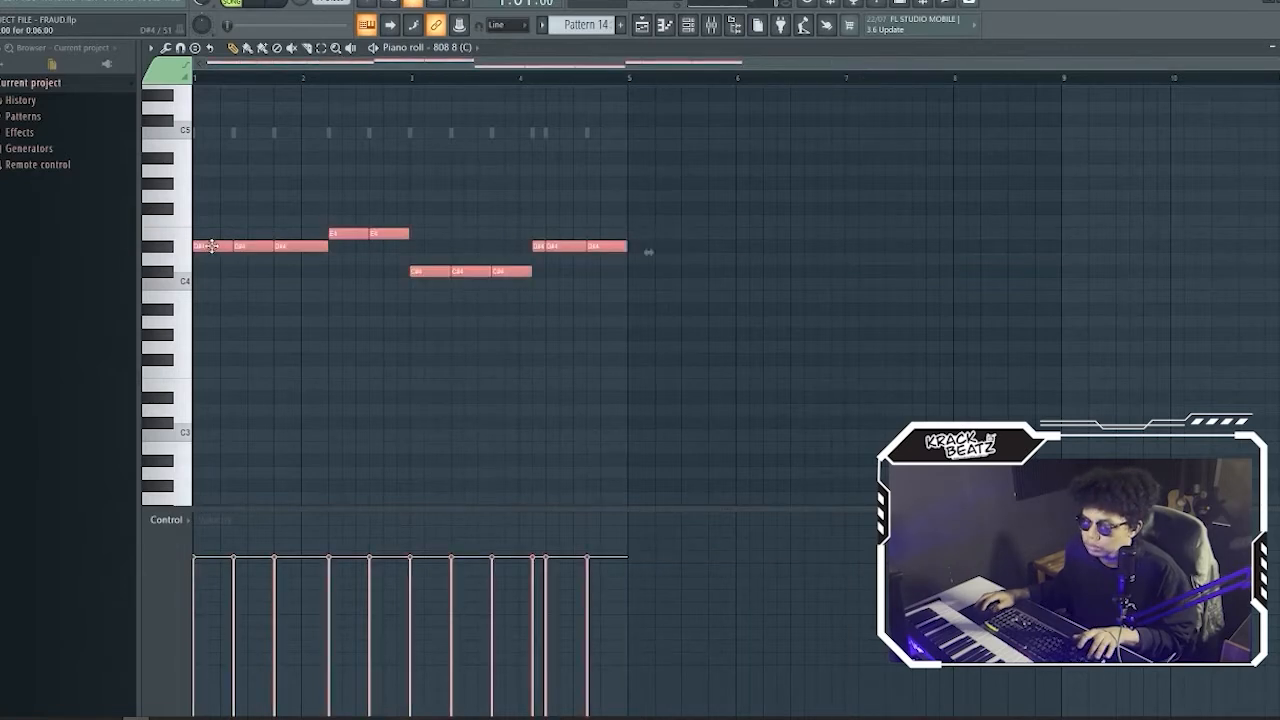
Step: Duplicate the four-bar 808 phrase into bars 5 to 8 and leave all notes deselected
{"action": "left_click_drag", "start_coordinate": [230, 248], "coordinate": [649, 257]}
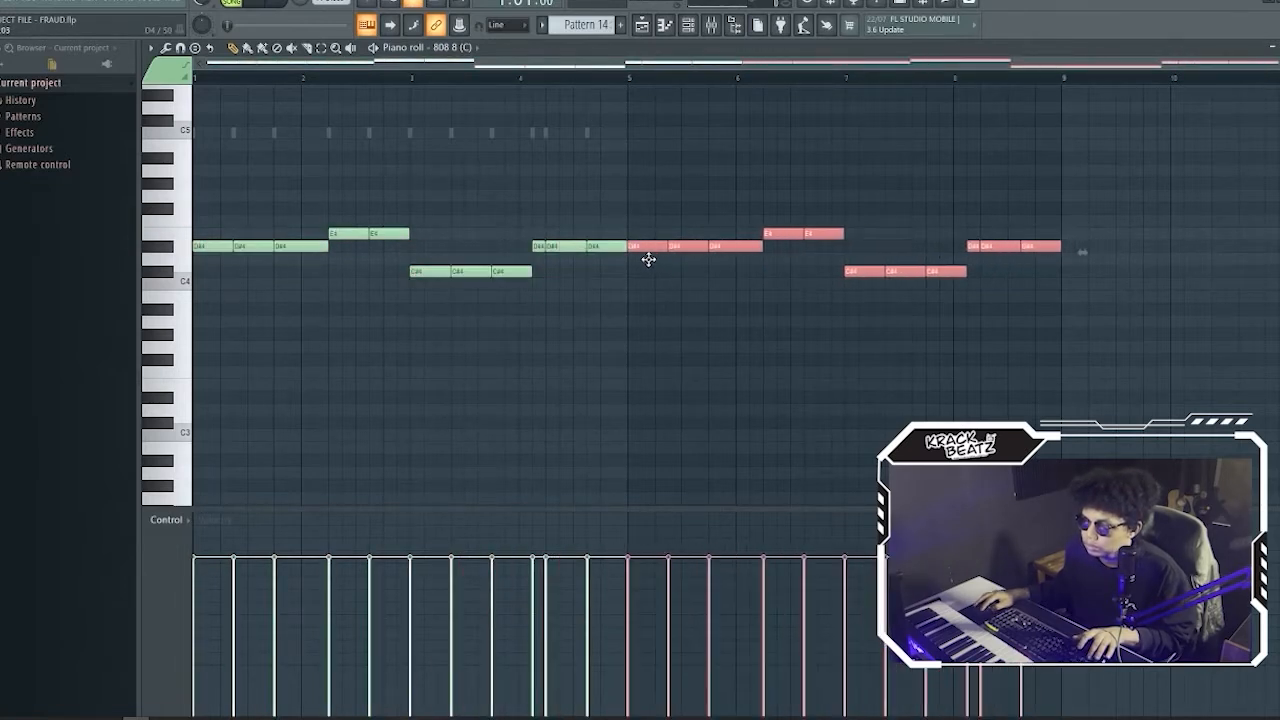
{"action": "left_click", "coordinate": [651, 277]}
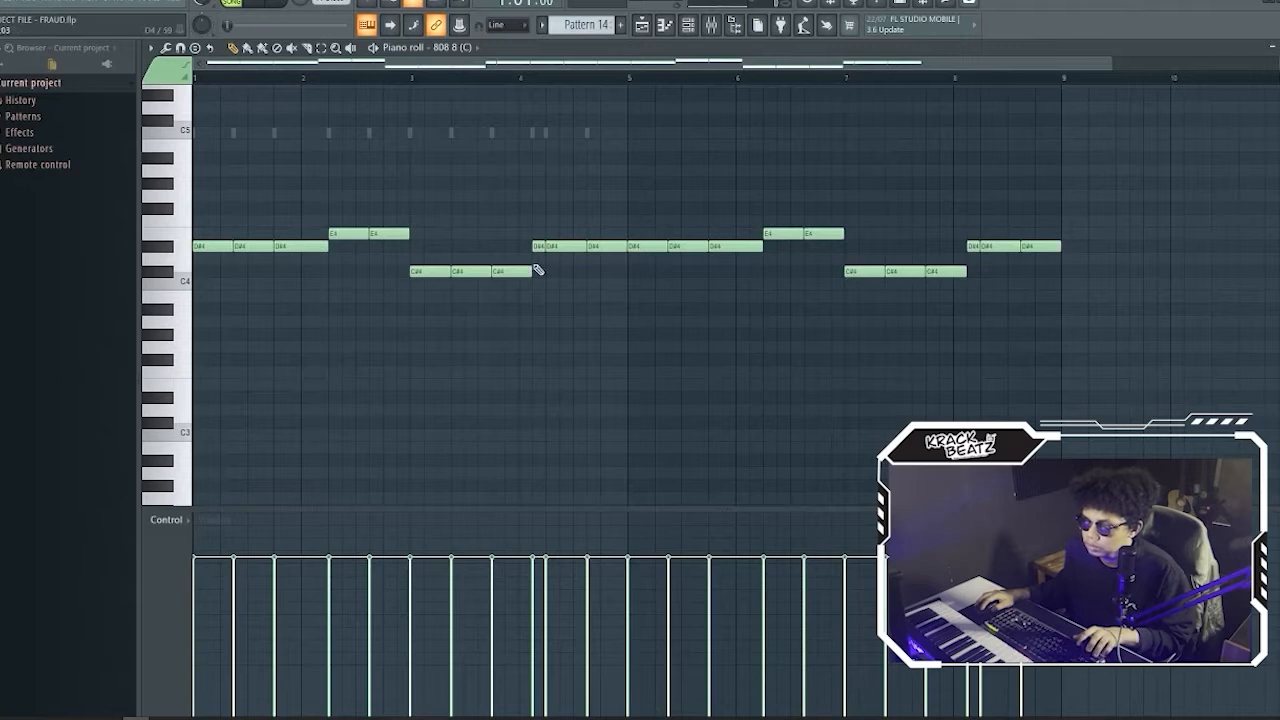
{"action": "left_click_drag", "start_coordinate": [542, 268], "coordinate": [425, 299]}
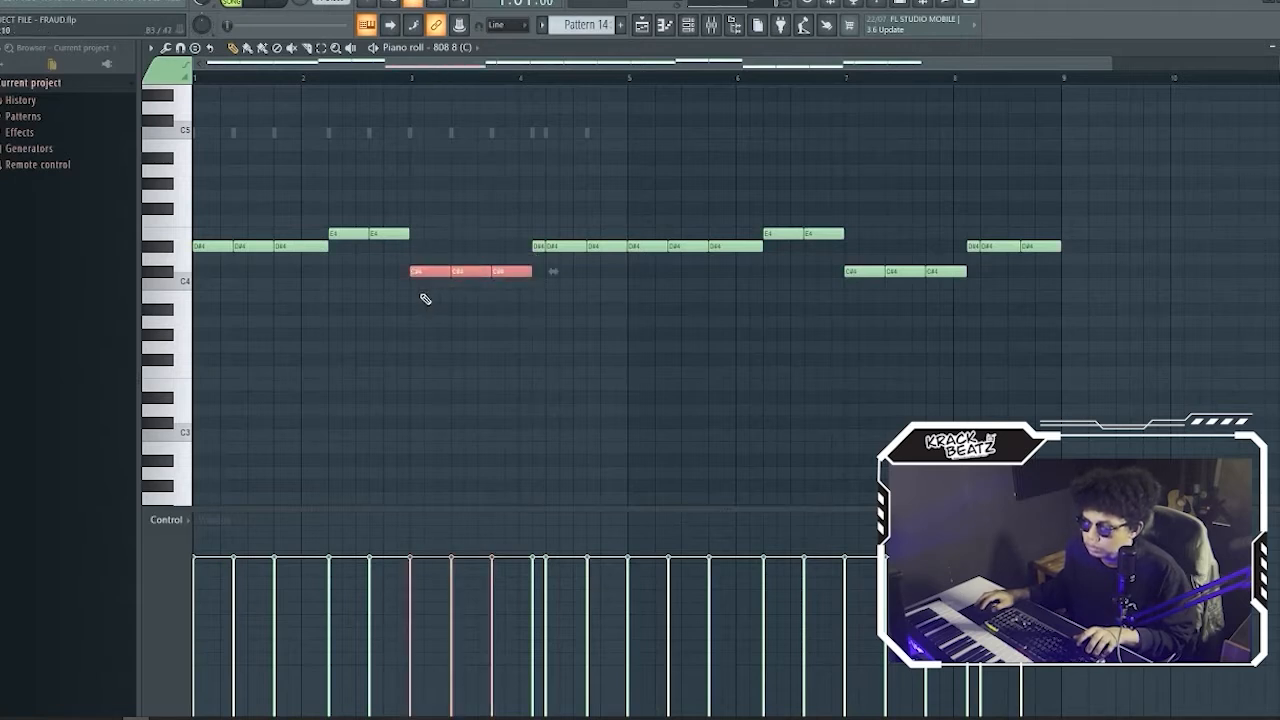
{"action": "left_click", "coordinate": [497, 254]}
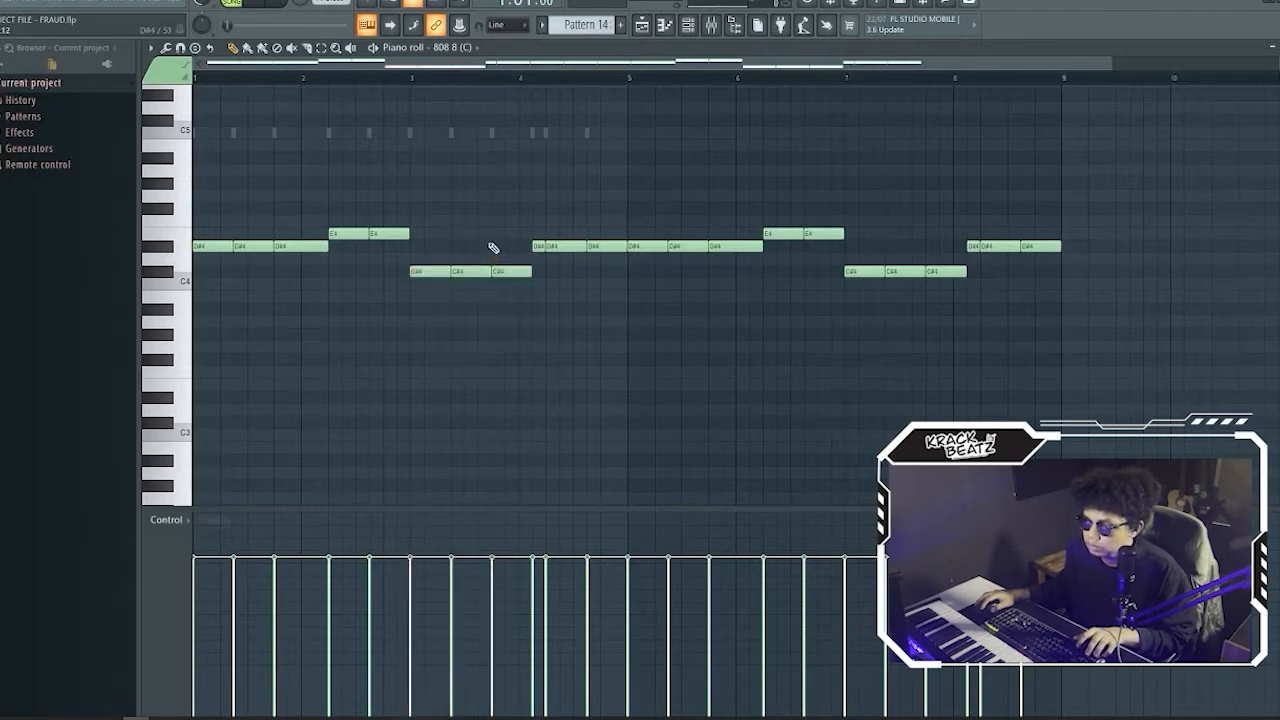
Step: Duplicate the four bars of kick notes in Pattern 14 into bars 5 to 8 and audition the pattern
{"action": "key", "text": "space"}
{"action": "key", "text": "space"}
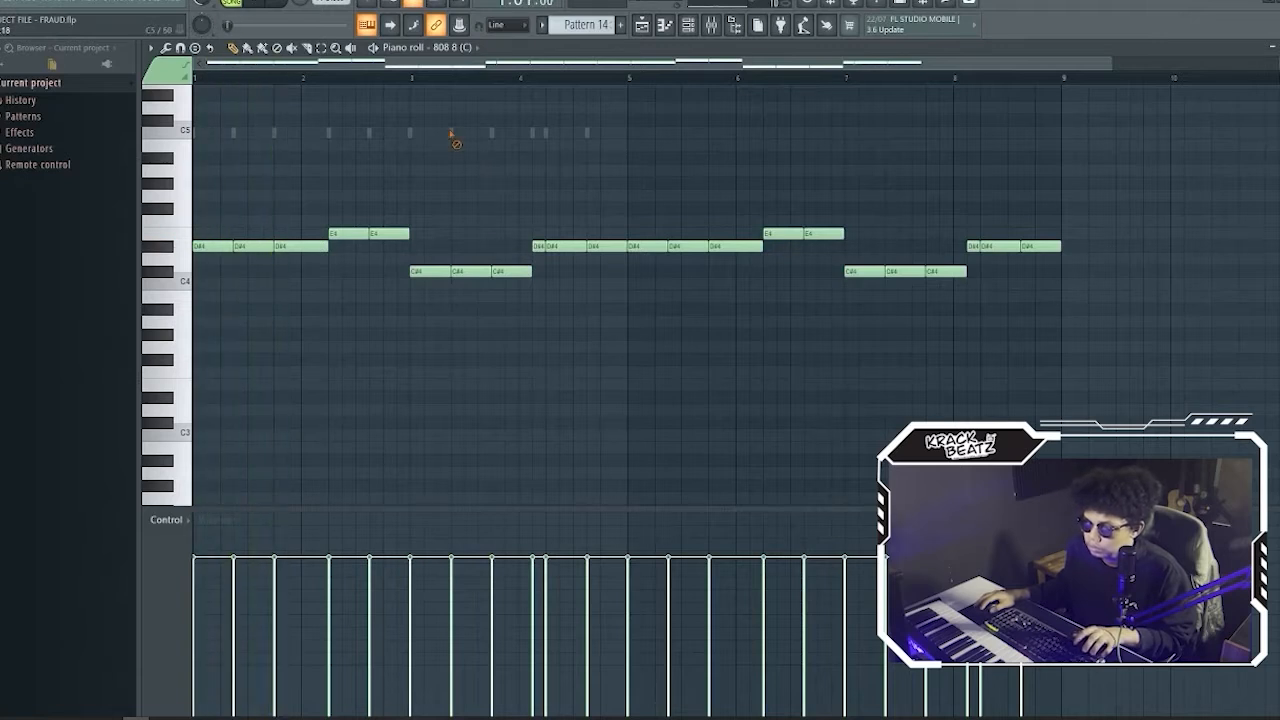
{"action": "double_click", "coordinate": [451, 133]}
{"action": "left_click_drag", "start_coordinate": [684, 192], "coordinate": [186, 90]}
{"action": "key", "text": "ctrl+b"}
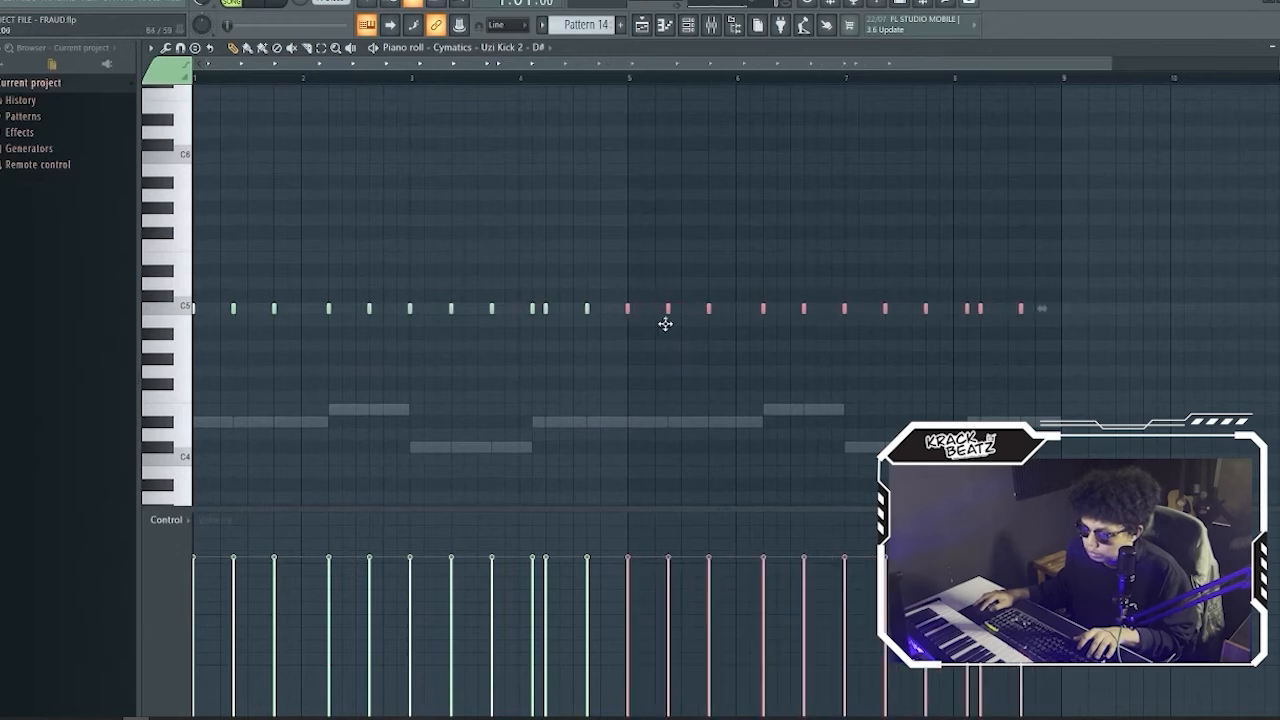
{"action": "left_click", "coordinate": [650, 347]}
{"action": "key", "text": "space"}
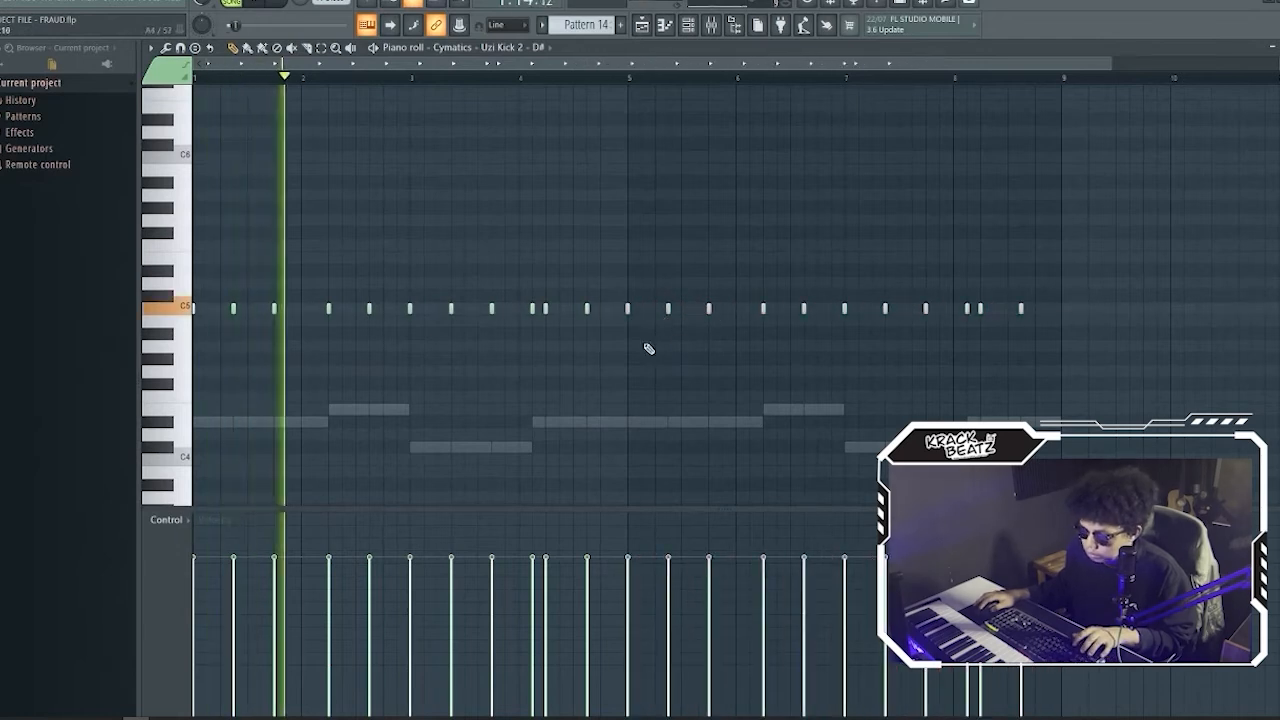
{"action": "key", "text": "space"}
Step: Transpose all 808 8 (C) notes in Pattern 14 up one octave and deselect them
{"action": "double_click", "coordinate": [380, 409]}
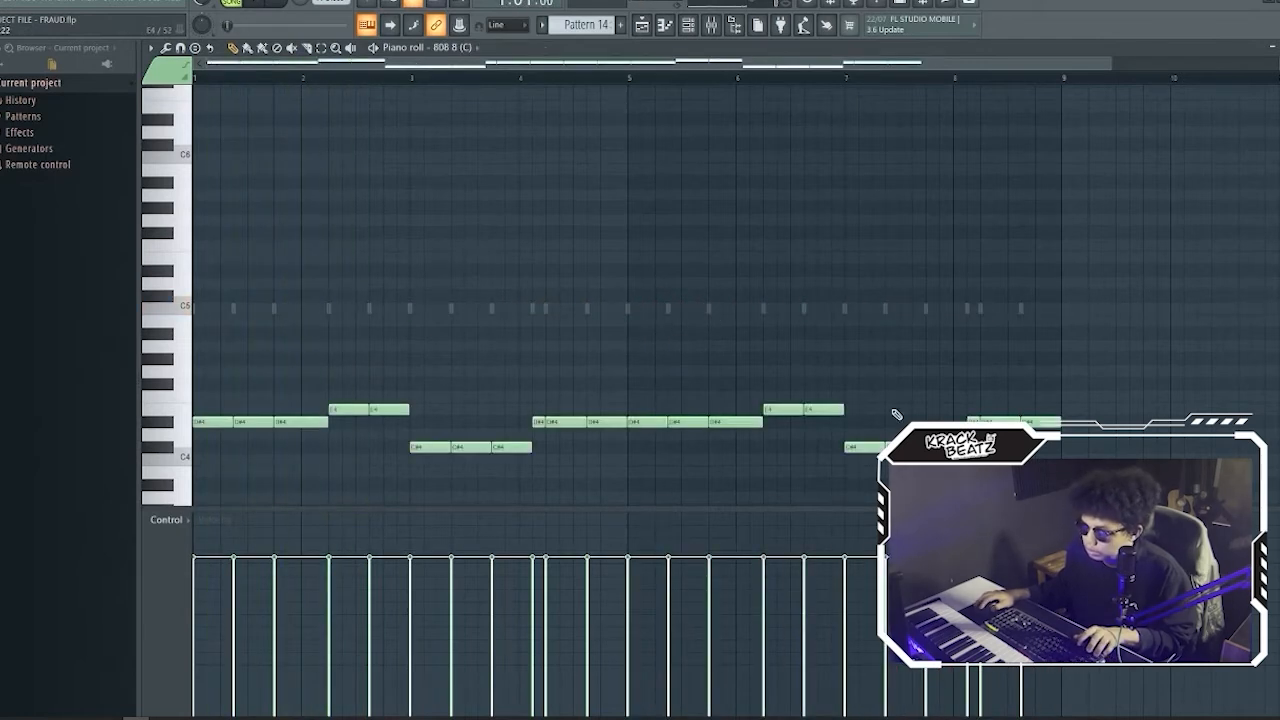
{"action": "key", "text": "ctrl+a"}
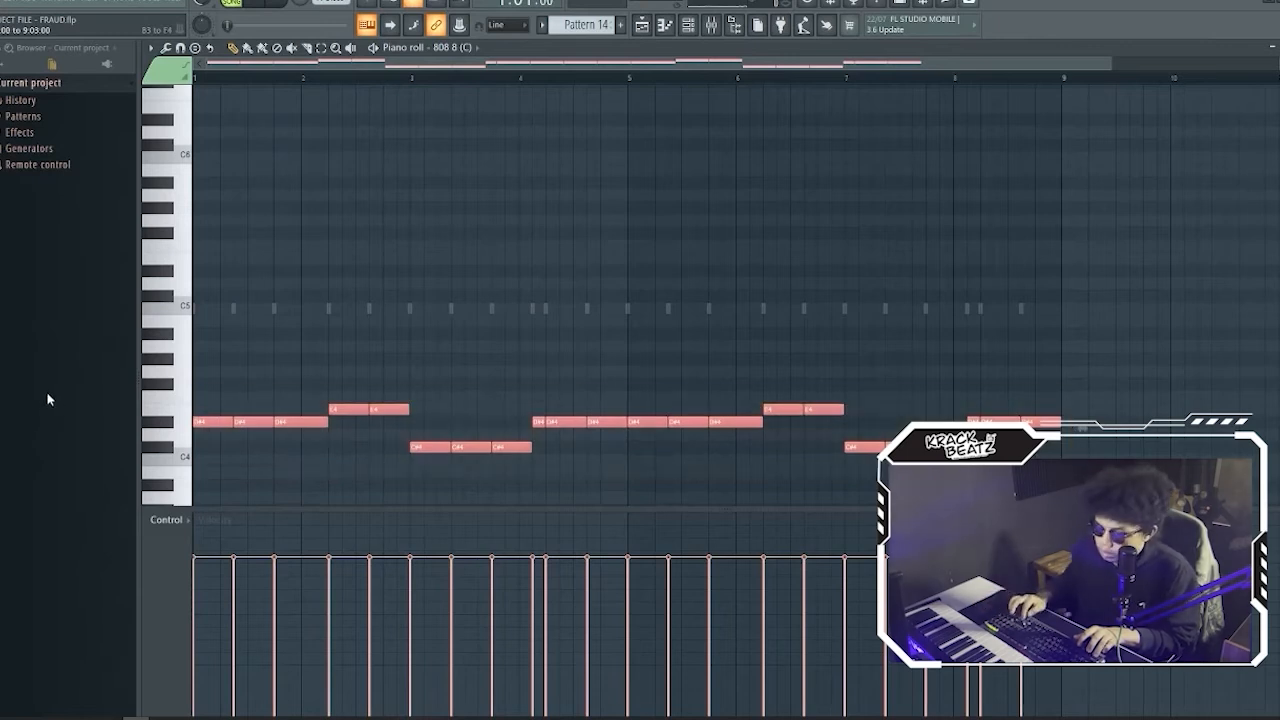
{"action": "key", "text": "ctrl+Up"}
{"action": "left_click", "coordinate": [198, 369]}
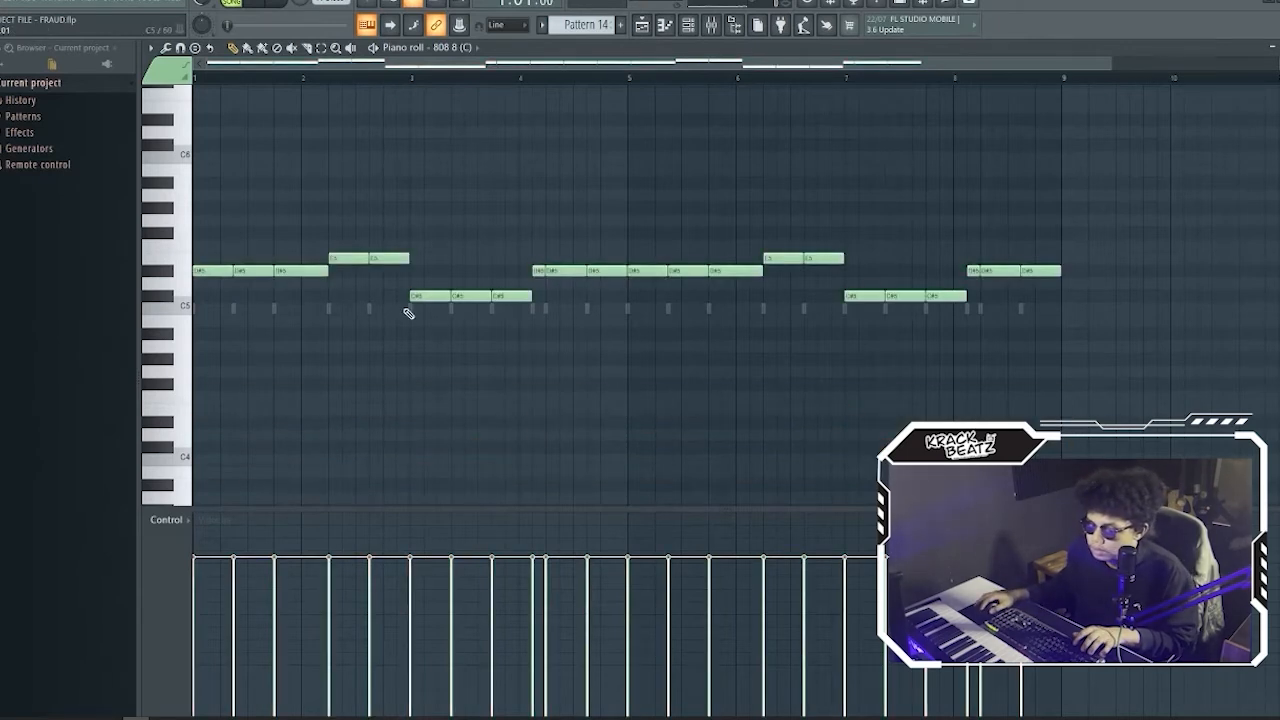
Step: Play Pattern 14 from the kick's piano roll to hear the raised 808 line against the kick
{"action": "double_click", "coordinate": [332, 310]}
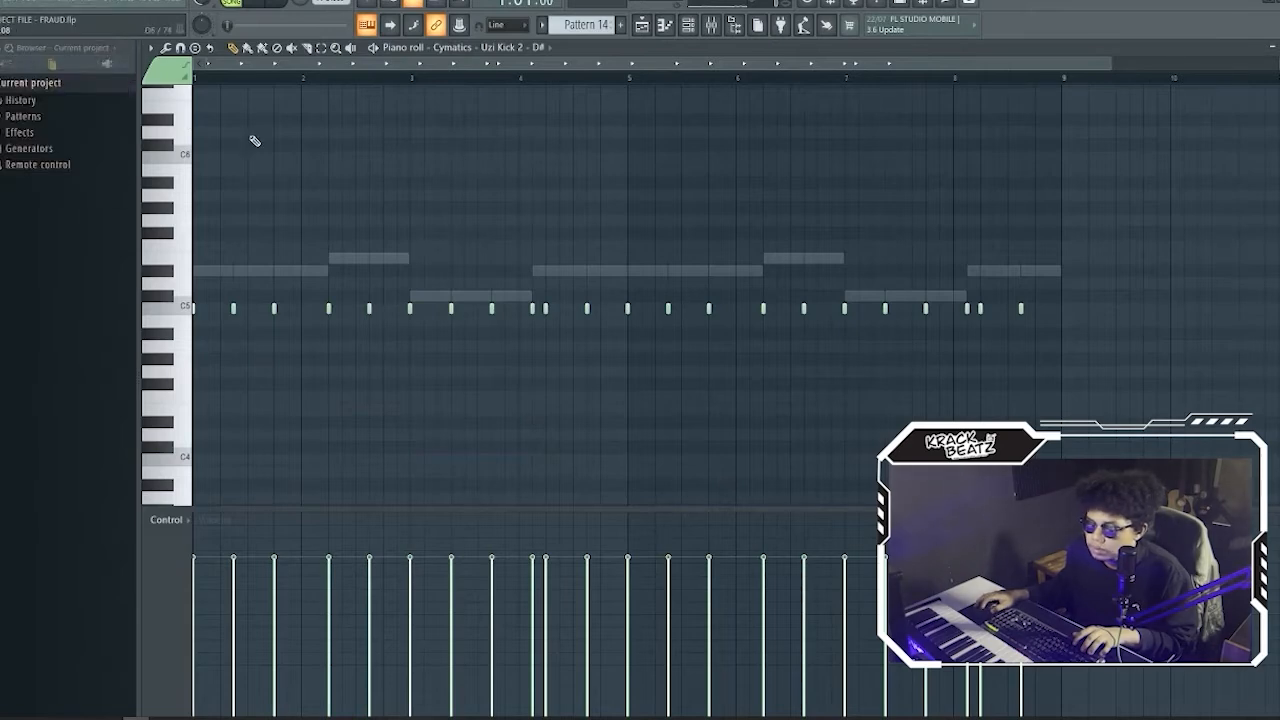
{"action": "key", "text": "space"}
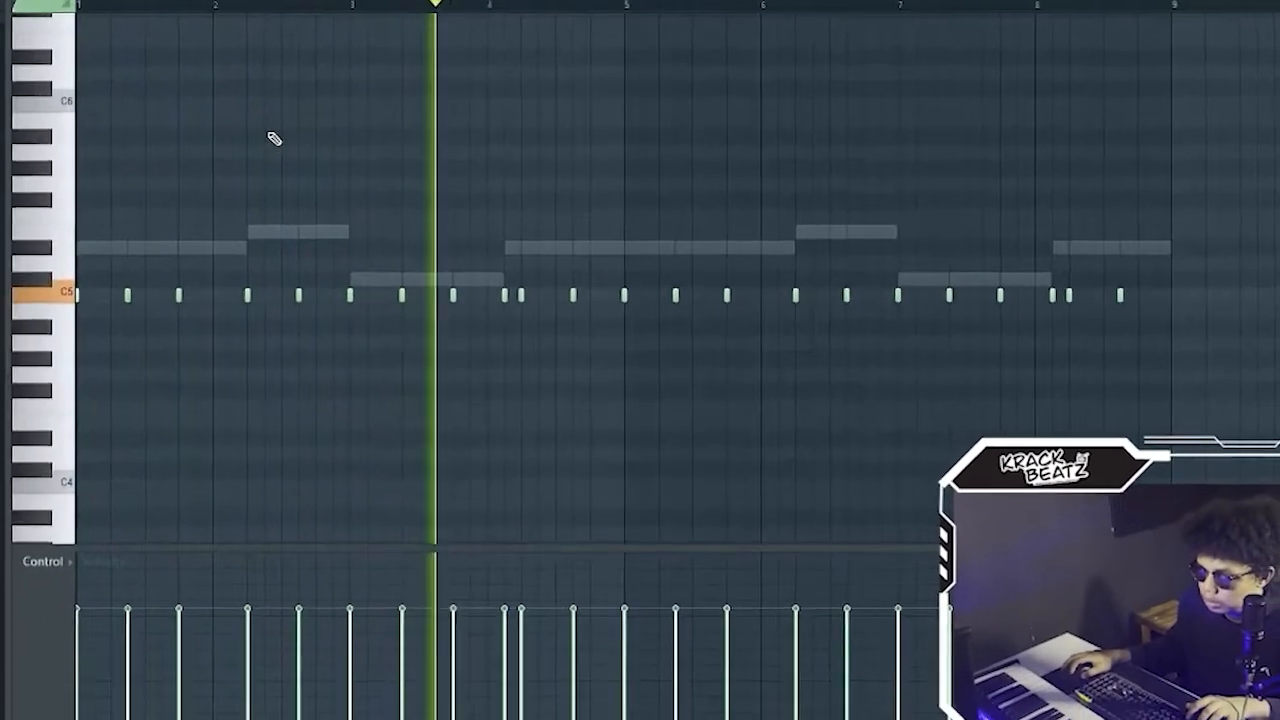
{"action": "key", "text": "space"}
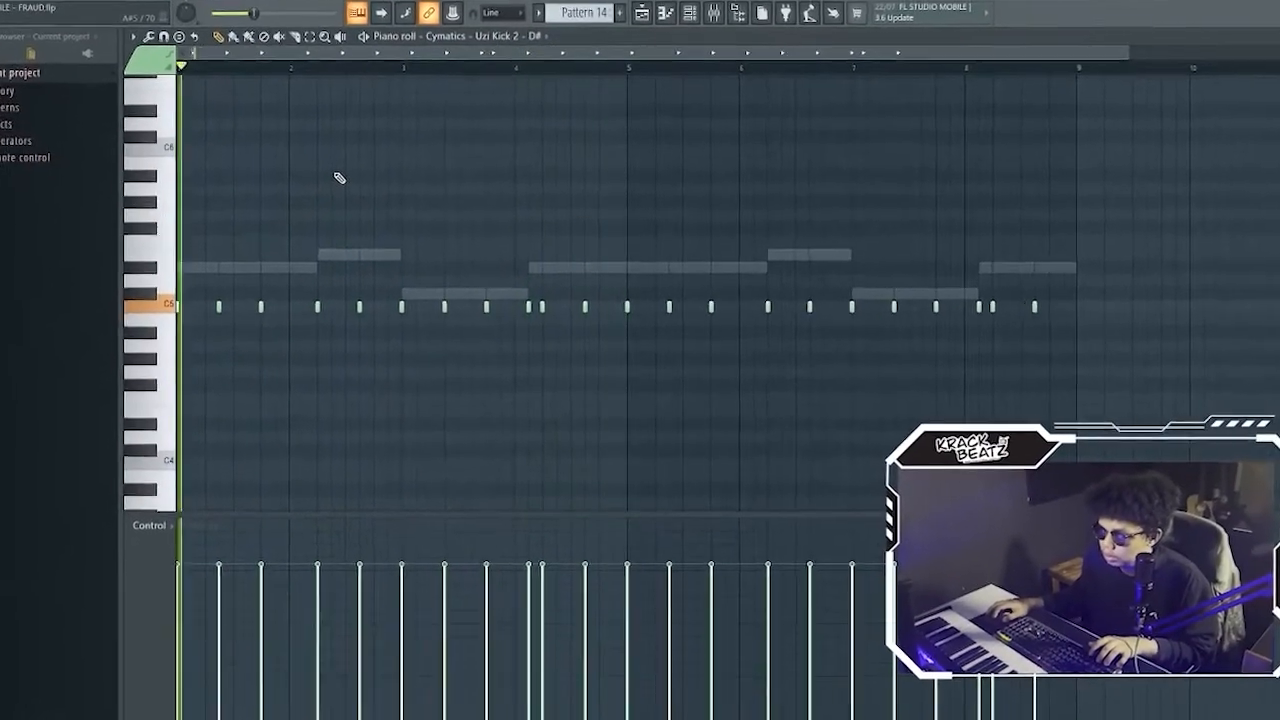
{"action": "key", "text": "space"}
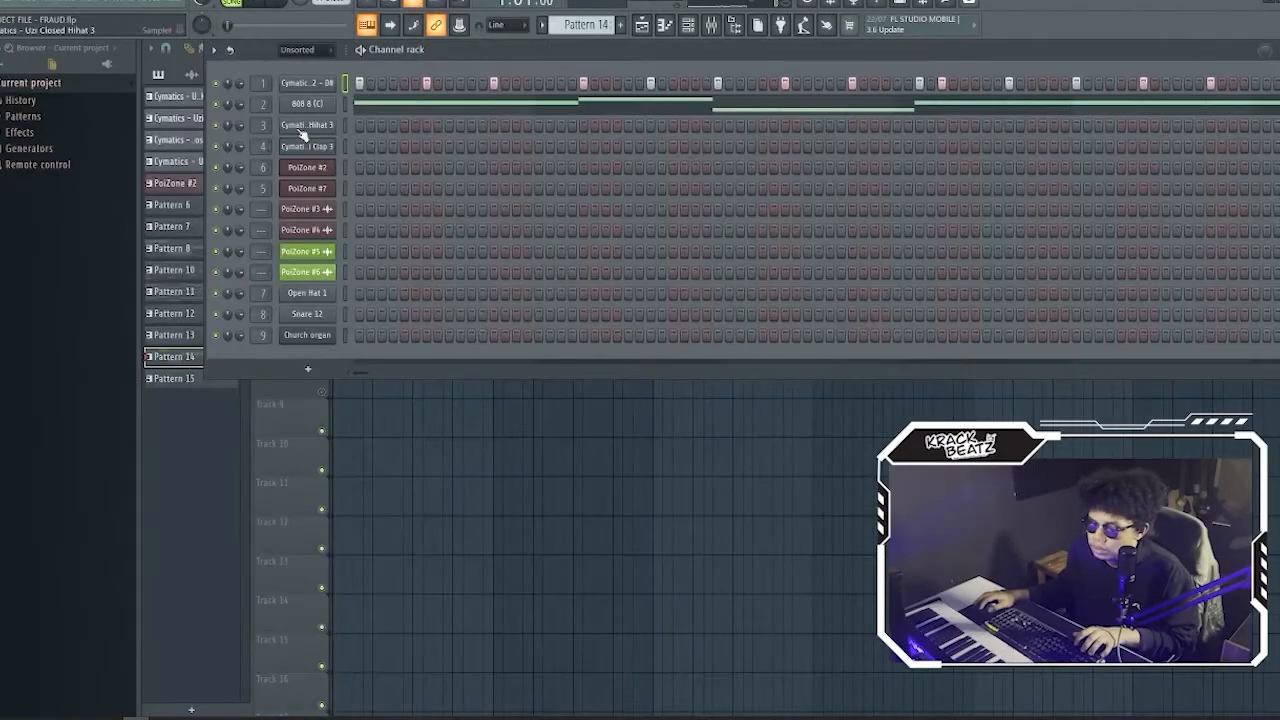
Step: Cut the 808 8 (C) notes from Pattern 14 and paste them into the same channel of Pattern 16
{"action": "right_click", "coordinate": [300, 107]}
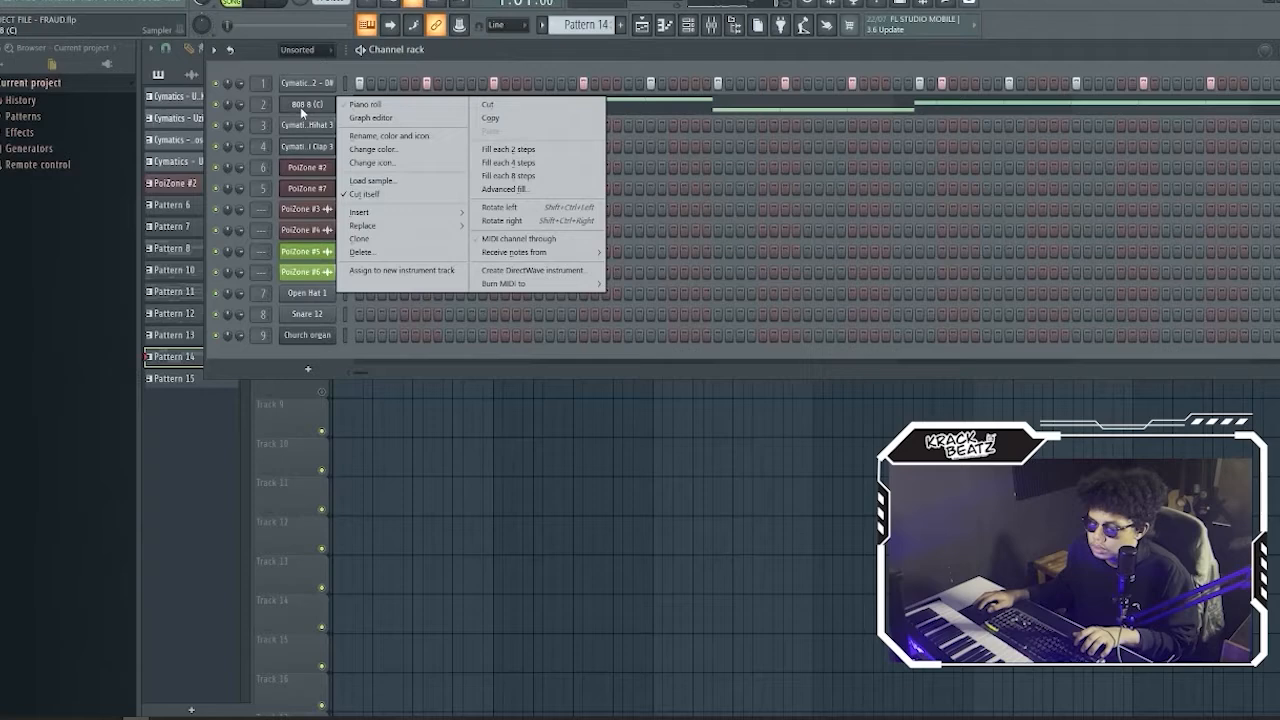
{"action": "left_click", "coordinate": [510, 107]}
{"action": "key", "text": "F4"}
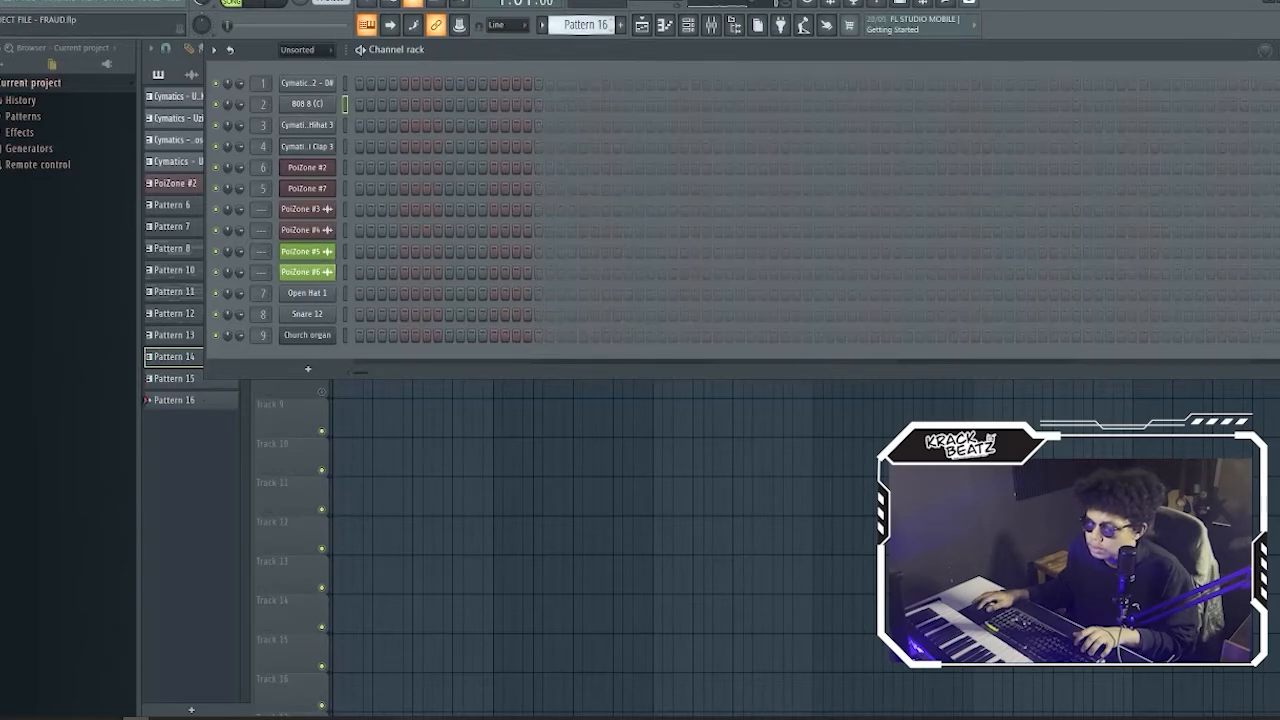
{"action": "right_click", "coordinate": [342, 103]}
{"action": "left_click", "coordinate": [490, 131]}
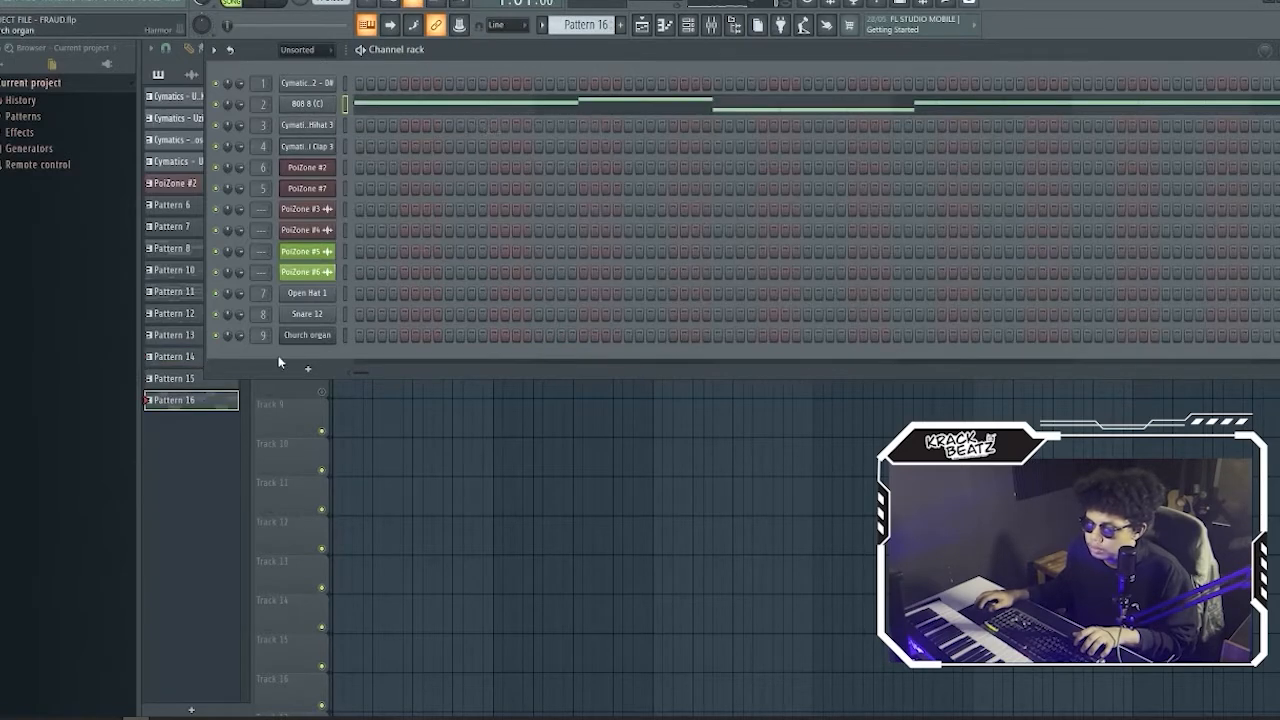
{"action": "key", "text": "F6"}
Step: Keep a single eight-bar Pattern 14 clip on Track 4, make Pattern 14 active and select the Open Hat 1 channel
{"action": "left_click_drag", "start_coordinate": [258, 400], "coordinate": [210, 428]}
{"action": "right_click", "coordinate": [566, 211]}
{"action": "left_click", "coordinate": [419, 221]}
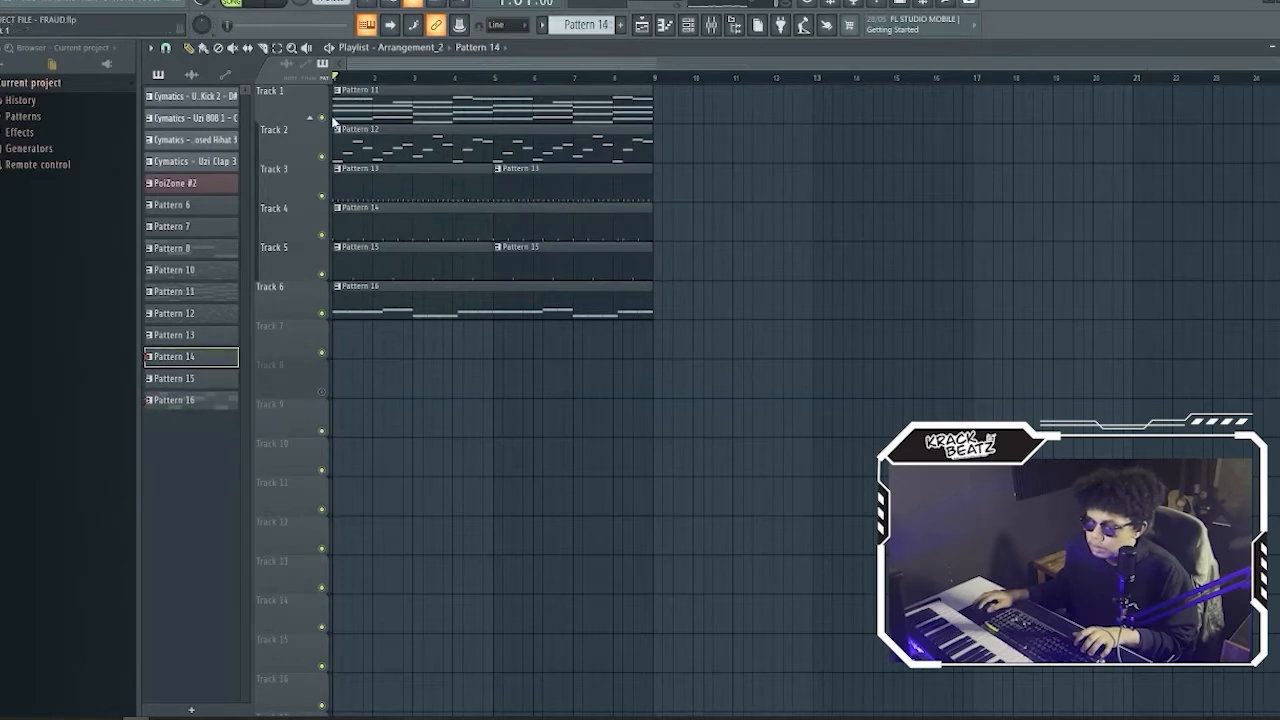
{"action": "left_click", "coordinate": [688, 25]}
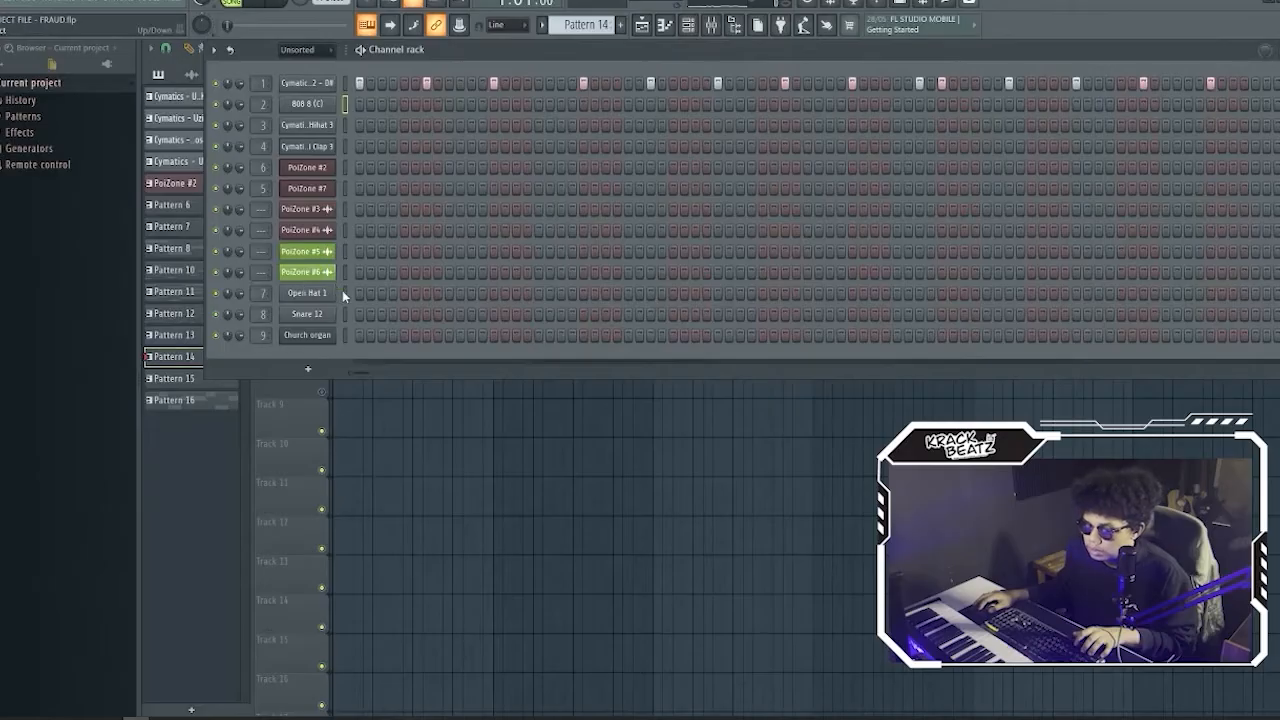
{"action": "left_click", "coordinate": [344, 292]}
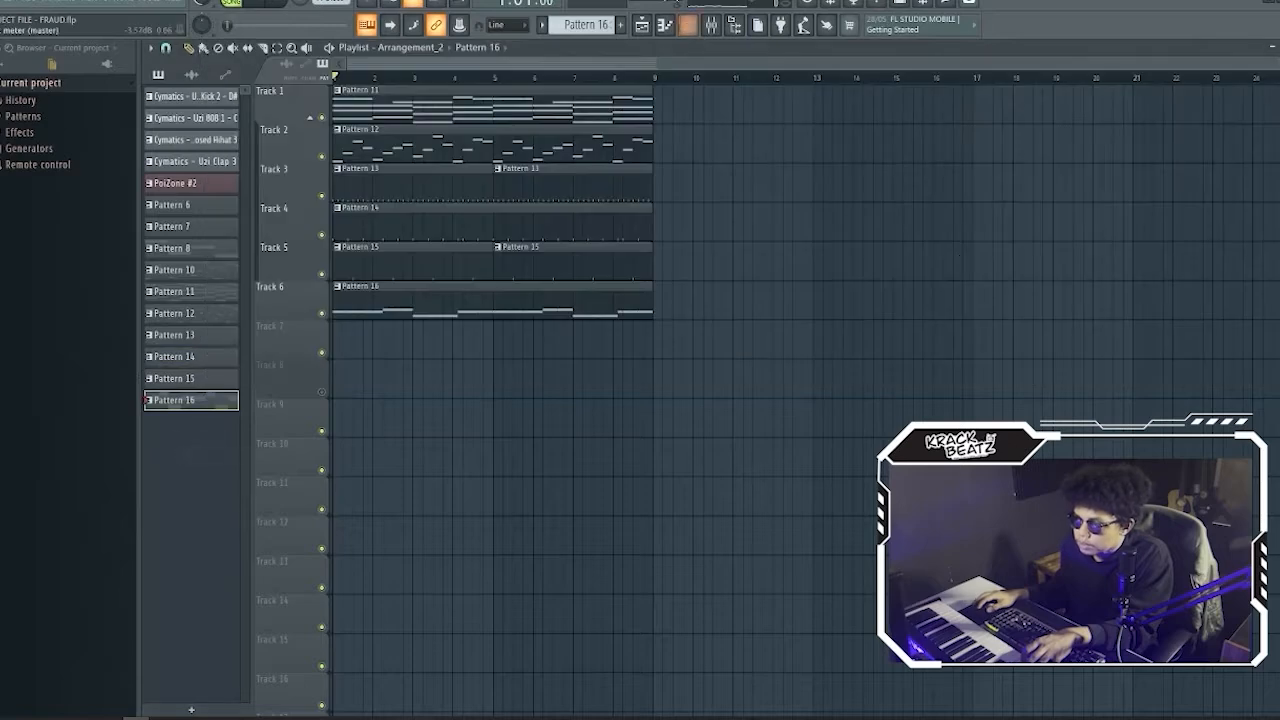
Step: Create Pattern 17 as a clip across bars 1 to 8 of Track 7 and select the Snare 12 channel
{"action": "scroll", "coordinate": [593, 24], "scroll_direction": "up", "scroll_amount": 1}
{"action": "left_click", "coordinate": [339, 341]}
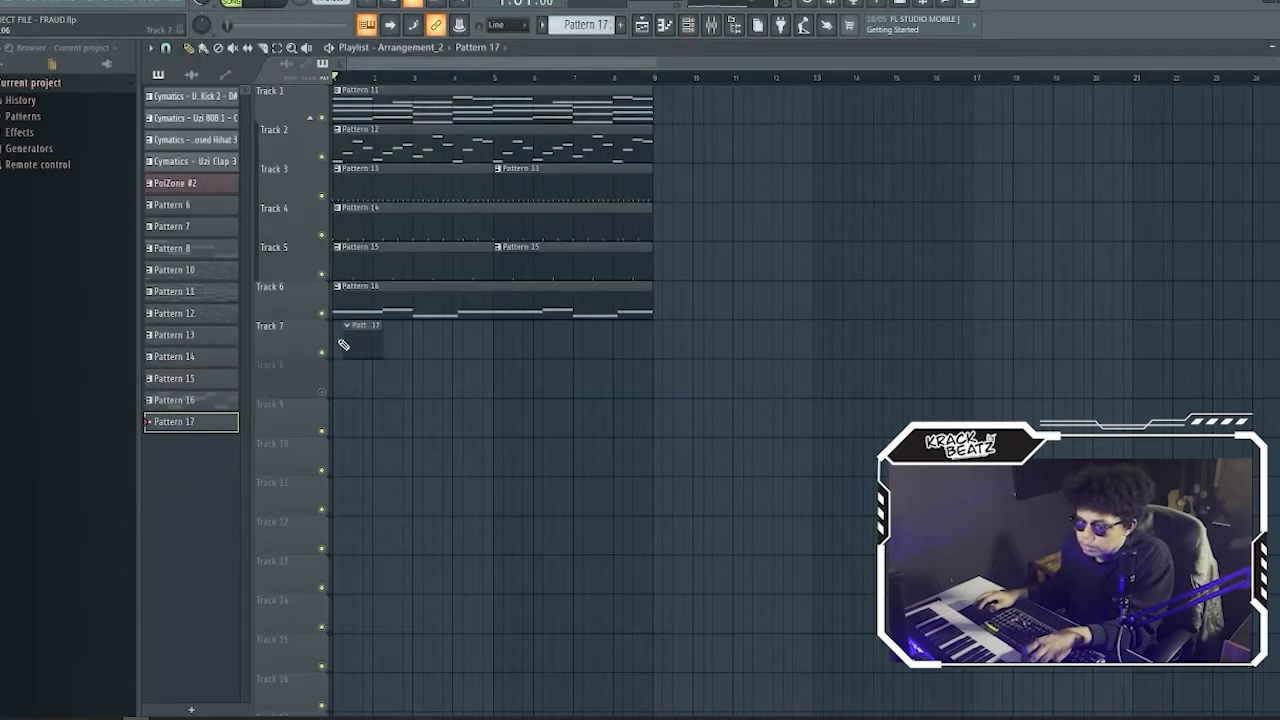
{"action": "left_click_drag", "start_coordinate": [371, 343], "coordinate": [653, 338]}
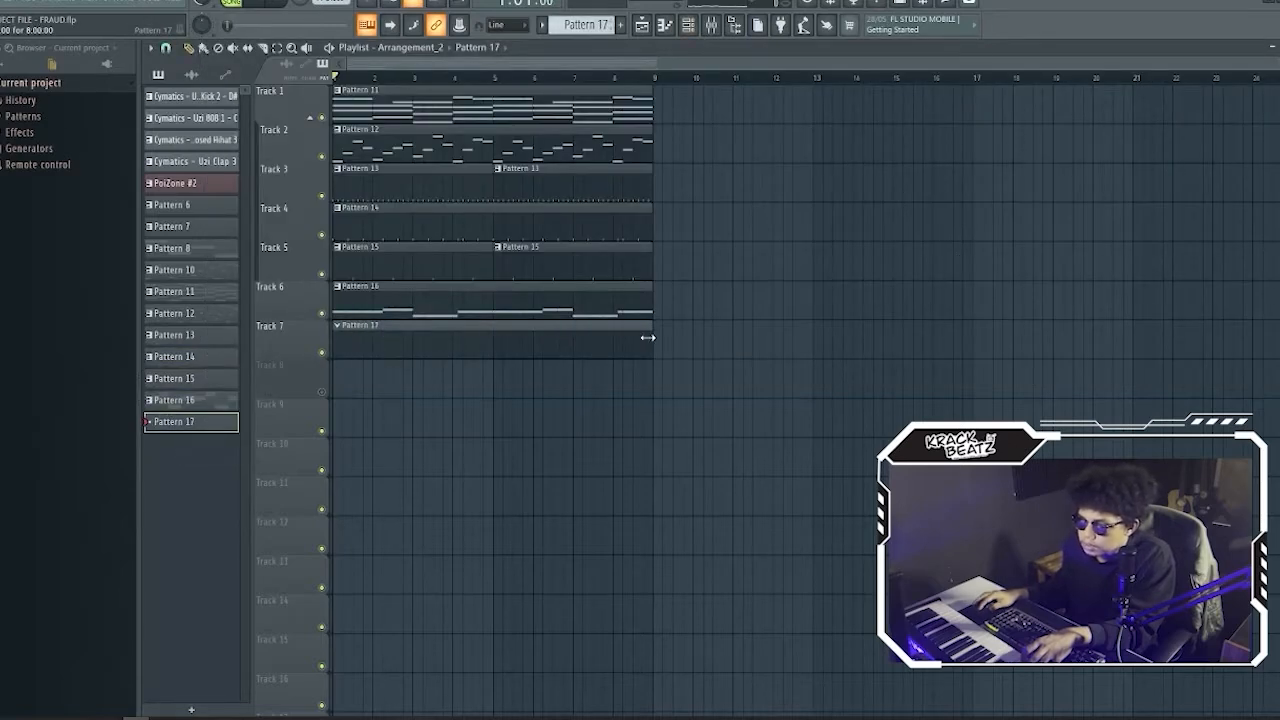
{"action": "left_click", "coordinate": [672, 24]}
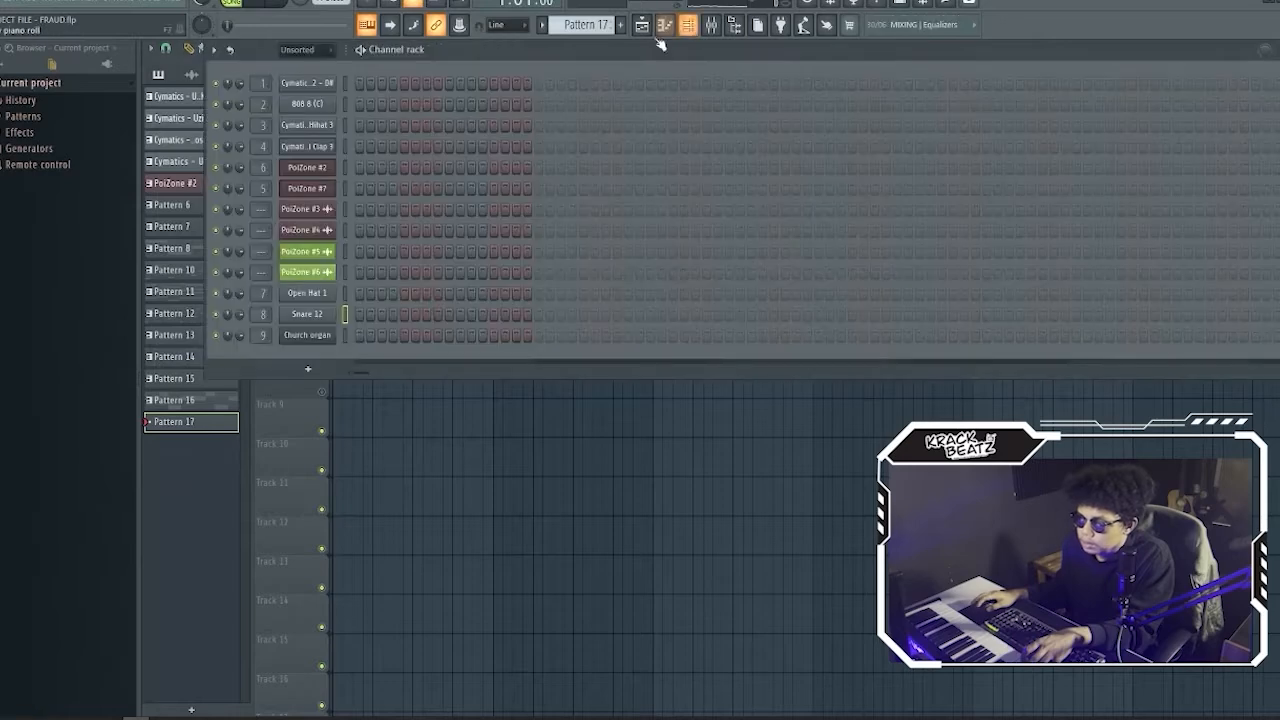
{"action": "left_click", "coordinate": [345, 315]}
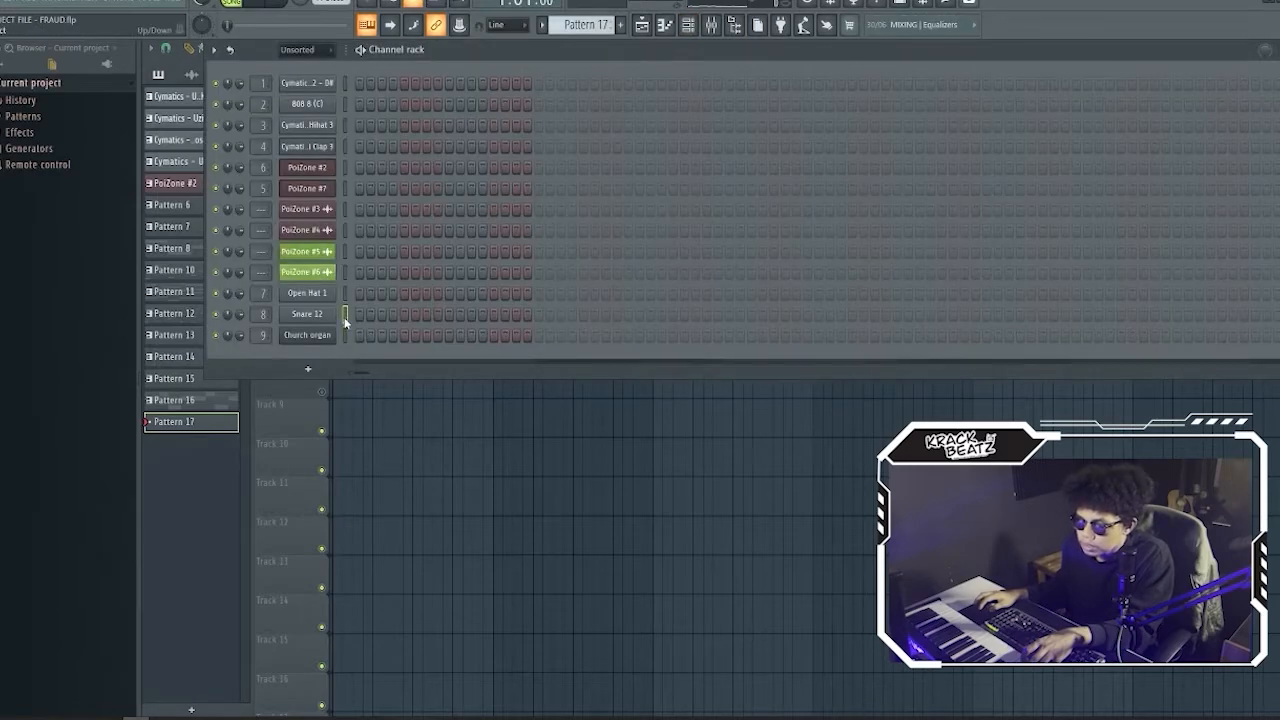
Step: Record Snare 12 hits live into Pattern 16 while the eight-bar arrangement plays
{"action": "left_click", "coordinate": [206, 496]}
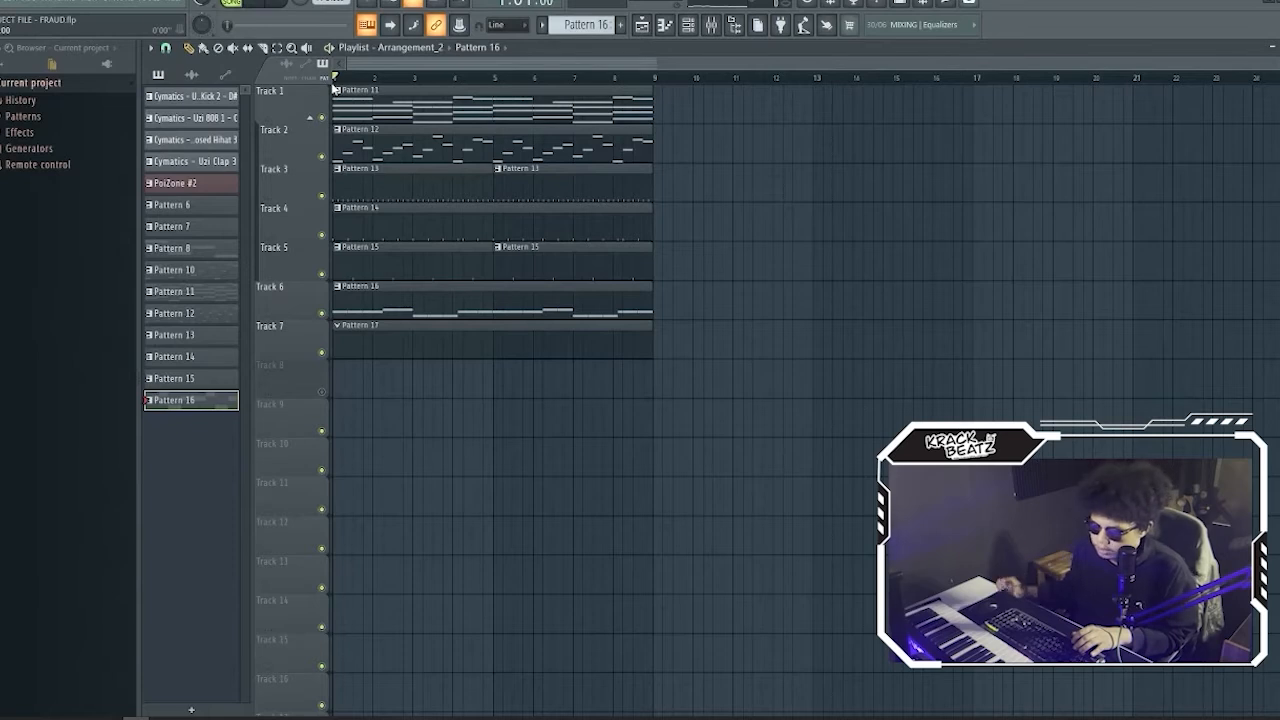
{"action": "key", "text": "space"}
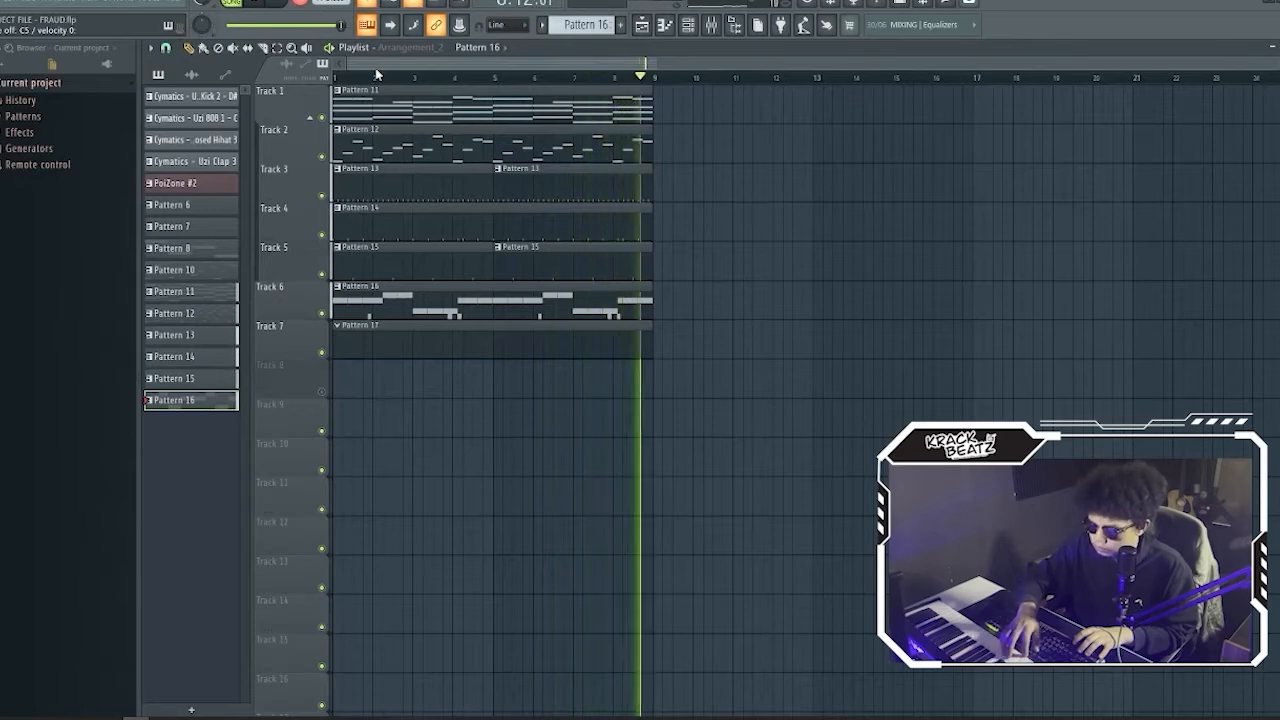
{"action": "key", "text": "space"}
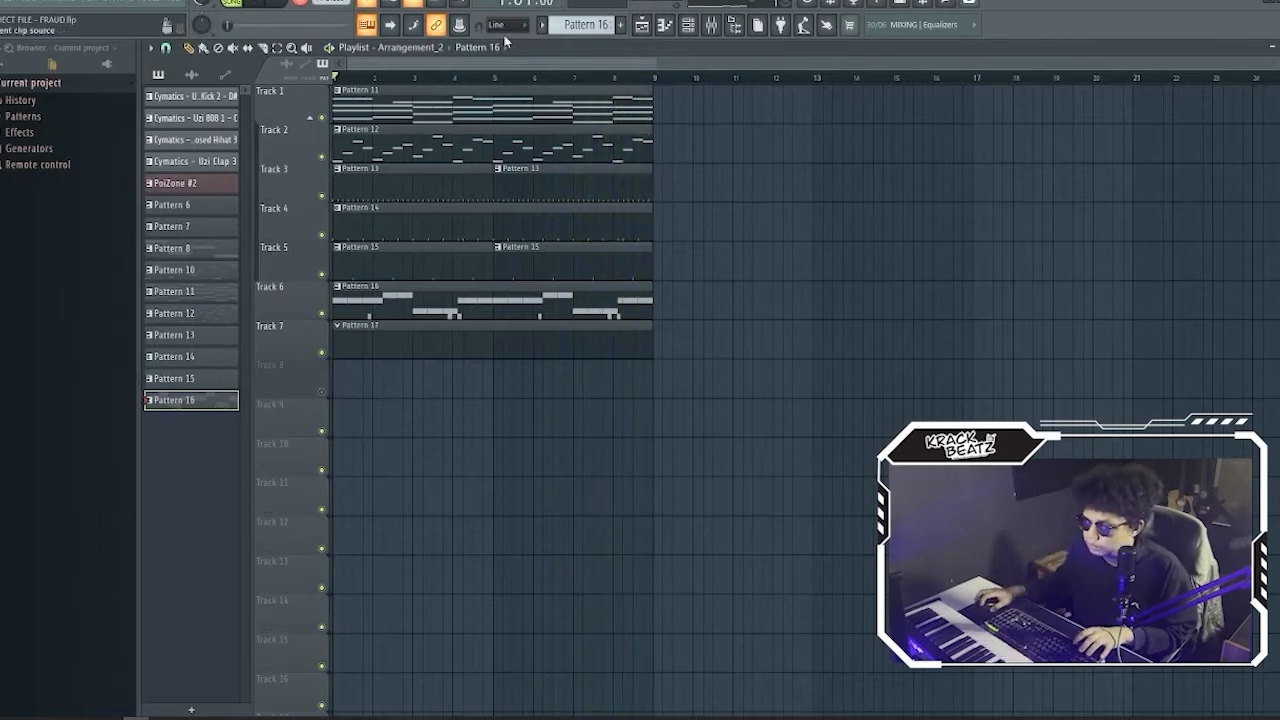
Step: Cut the recorded Snare 12 notes out of Pattern 16, paste them into Pattern 17 and open their piano roll
{"action": "left_click", "coordinate": [719, 27]}
{"action": "right_click", "coordinate": [304, 316]}
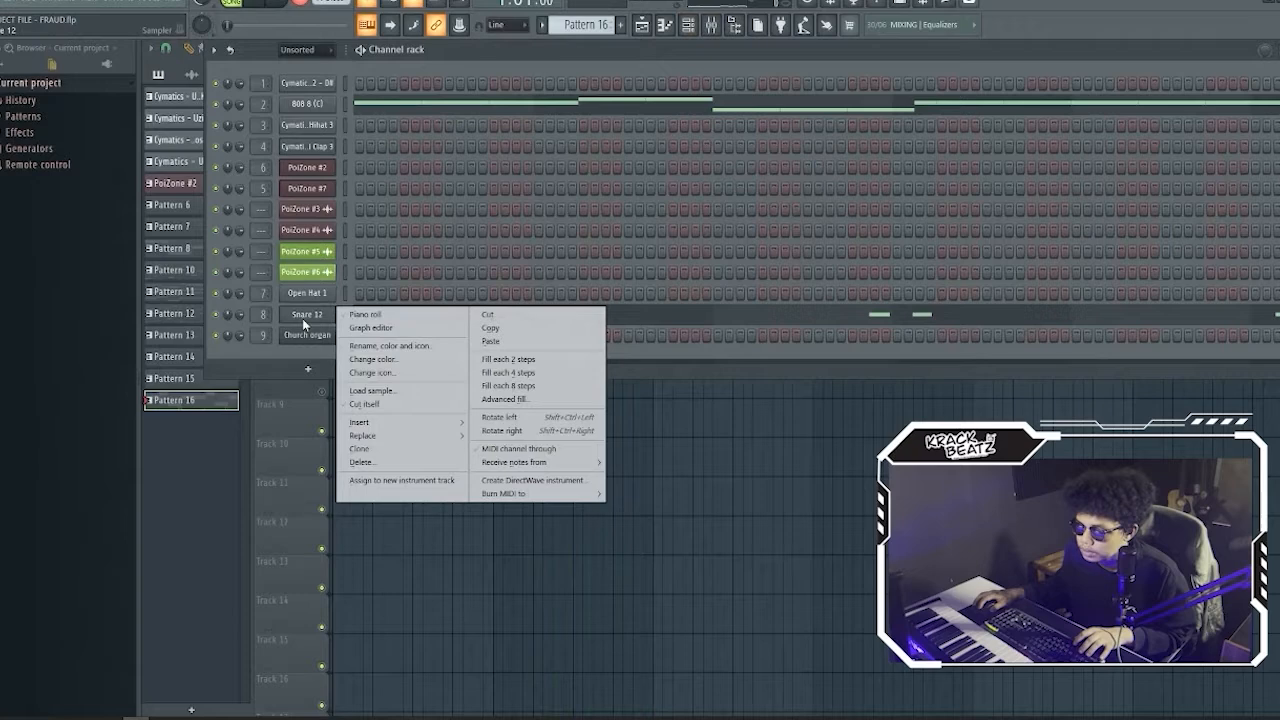
{"action": "left_click", "coordinate": [562, 314]}
{"action": "scroll", "coordinate": [589, 25], "scroll_direction": "up", "scroll_amount": 1}
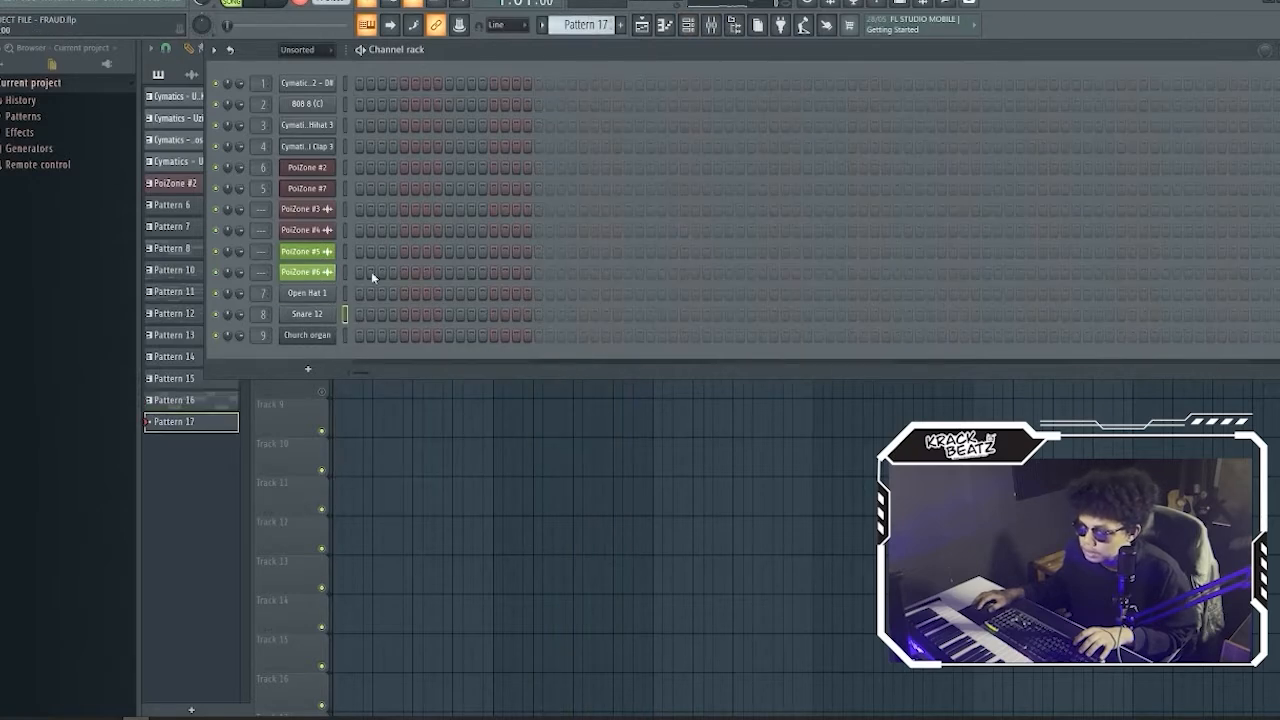
{"action": "right_click", "coordinate": [322, 317]}
{"action": "left_click", "coordinate": [400, 328]}
{"action": "left_click", "coordinate": [394, 320]}
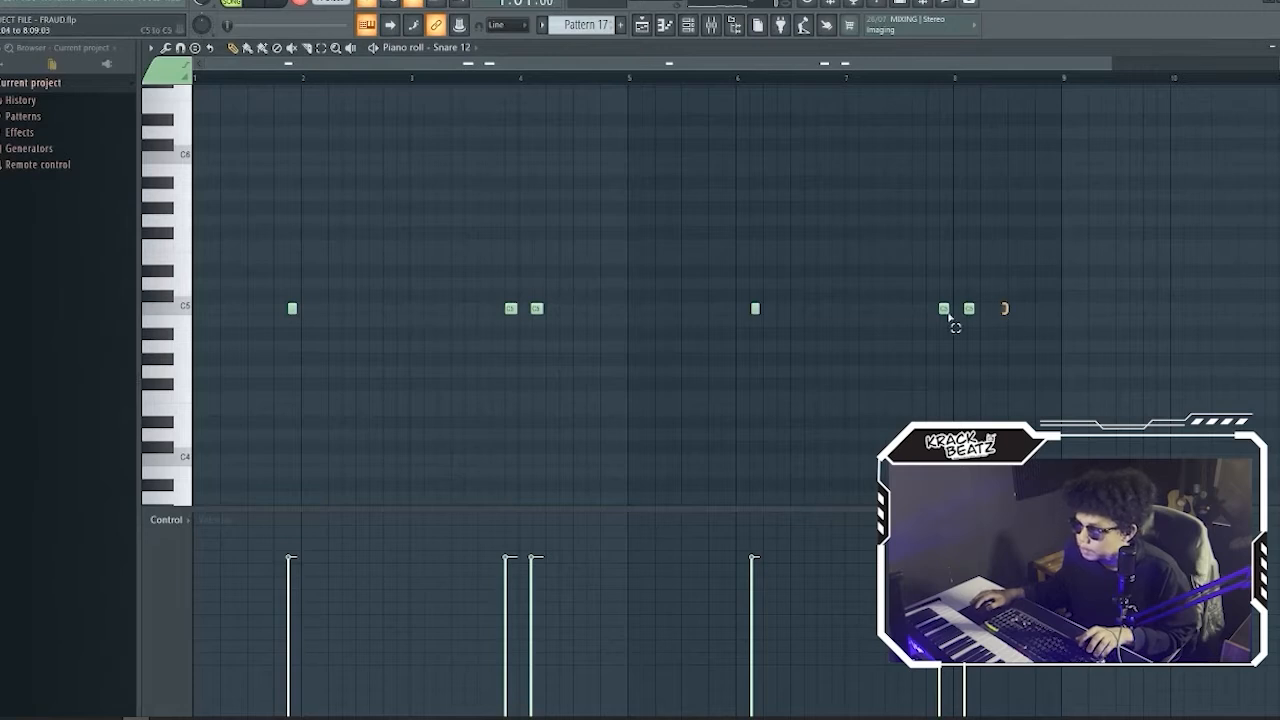
Step: Quantize all Snare 12 notes in Pattern 17 to the grid, deselect them and play the result
{"action": "left_click_drag", "start_coordinate": [1006, 290], "coordinate": [262, 316]}
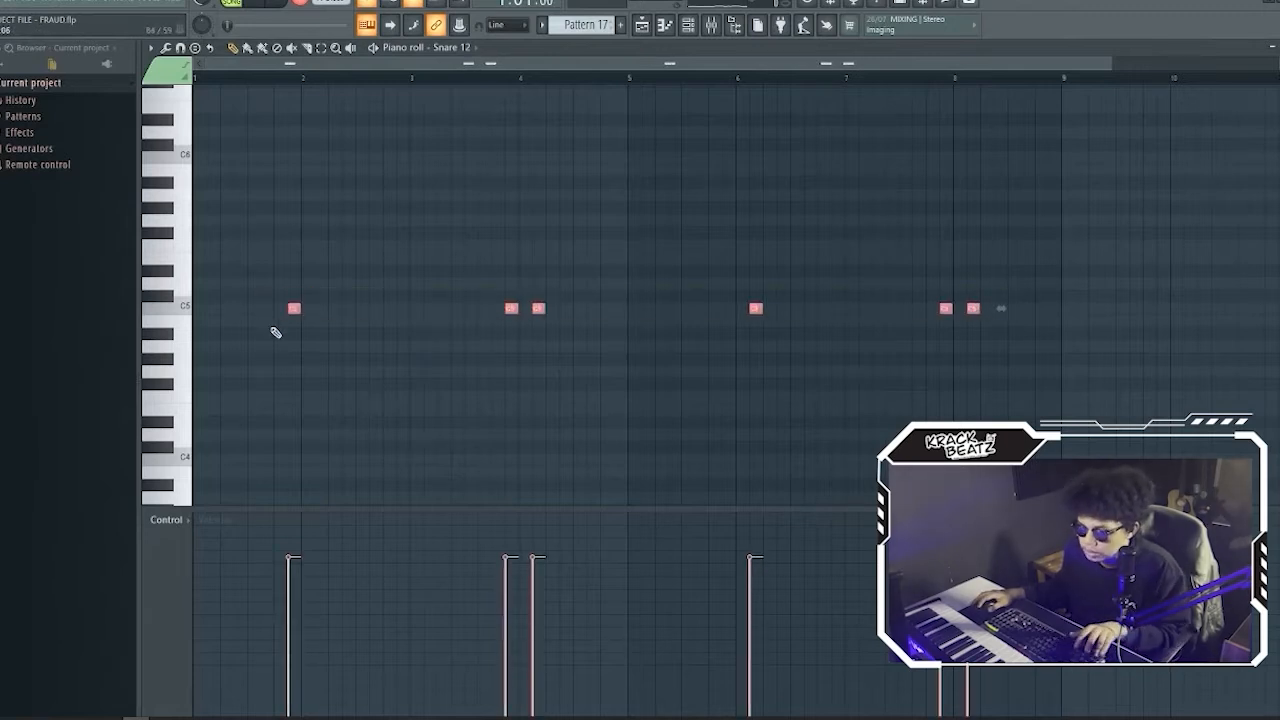
{"action": "left_click", "coordinate": [442, 393], "text": "ctrl"}
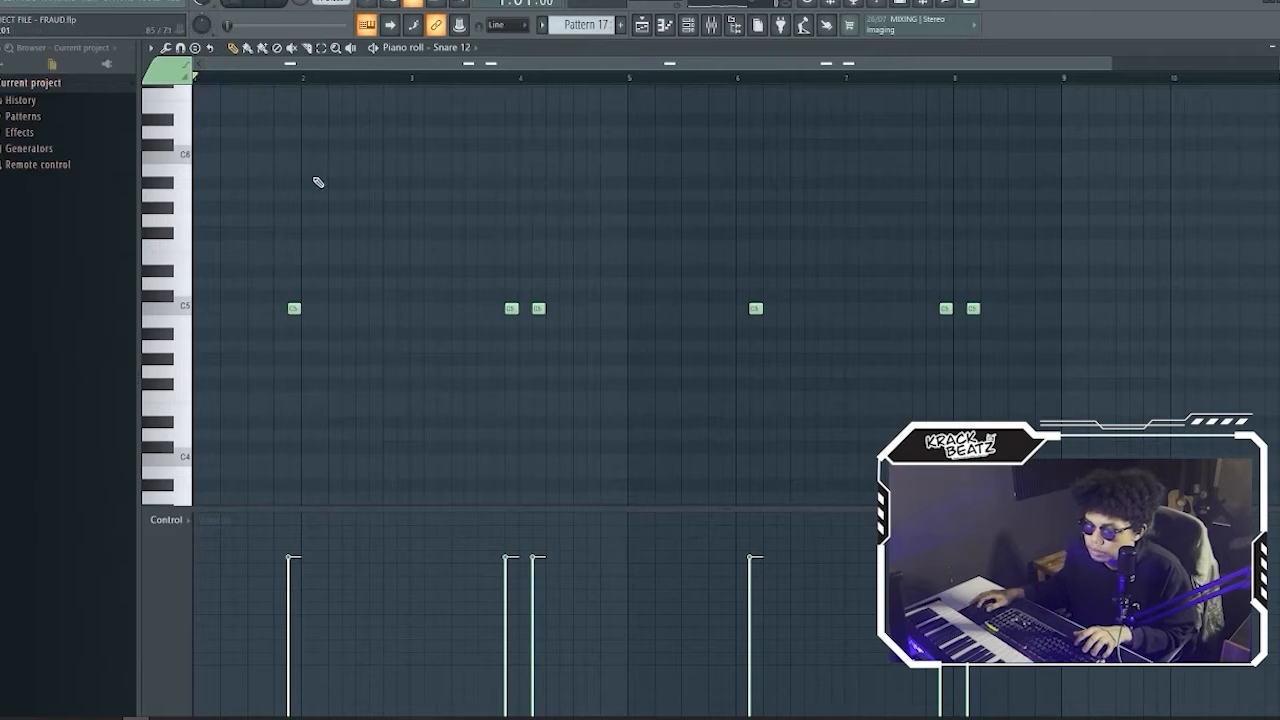
{"action": "key", "text": "space"}
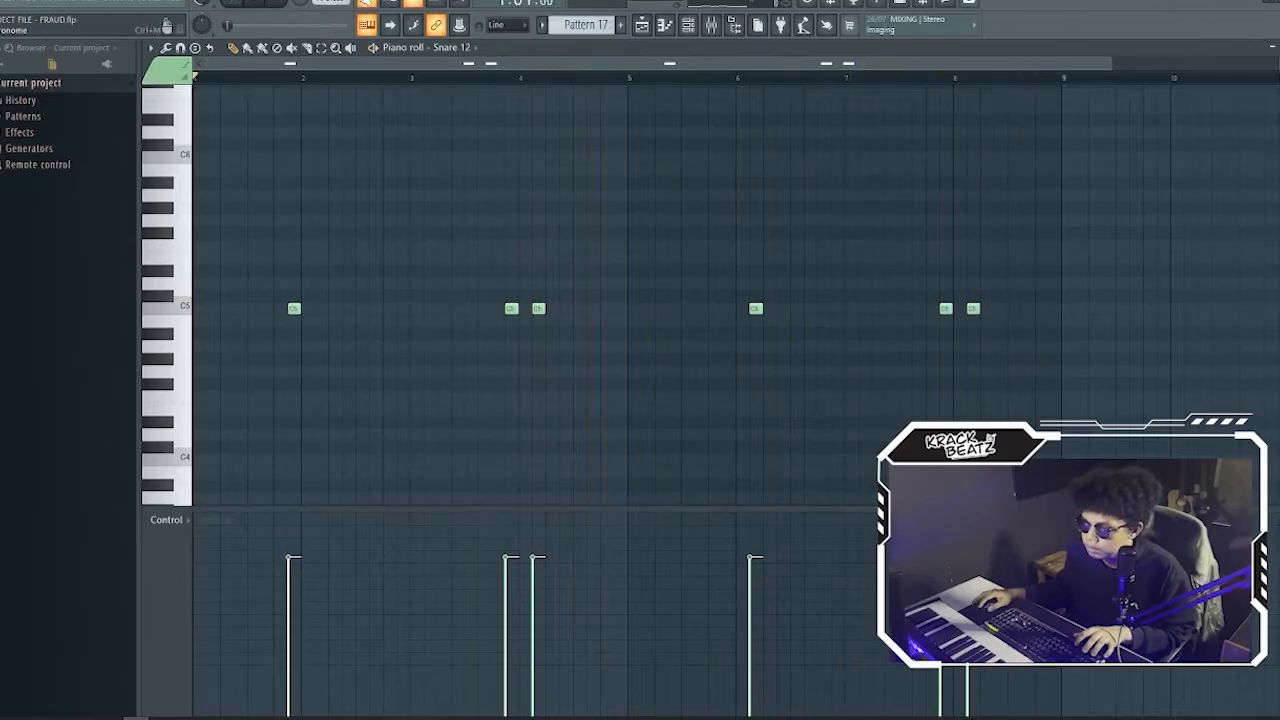
Step: Return to the playlist and play the arrangement to hear the snare with the other tracks
{"action": "left_click", "coordinate": [1279, 47]}
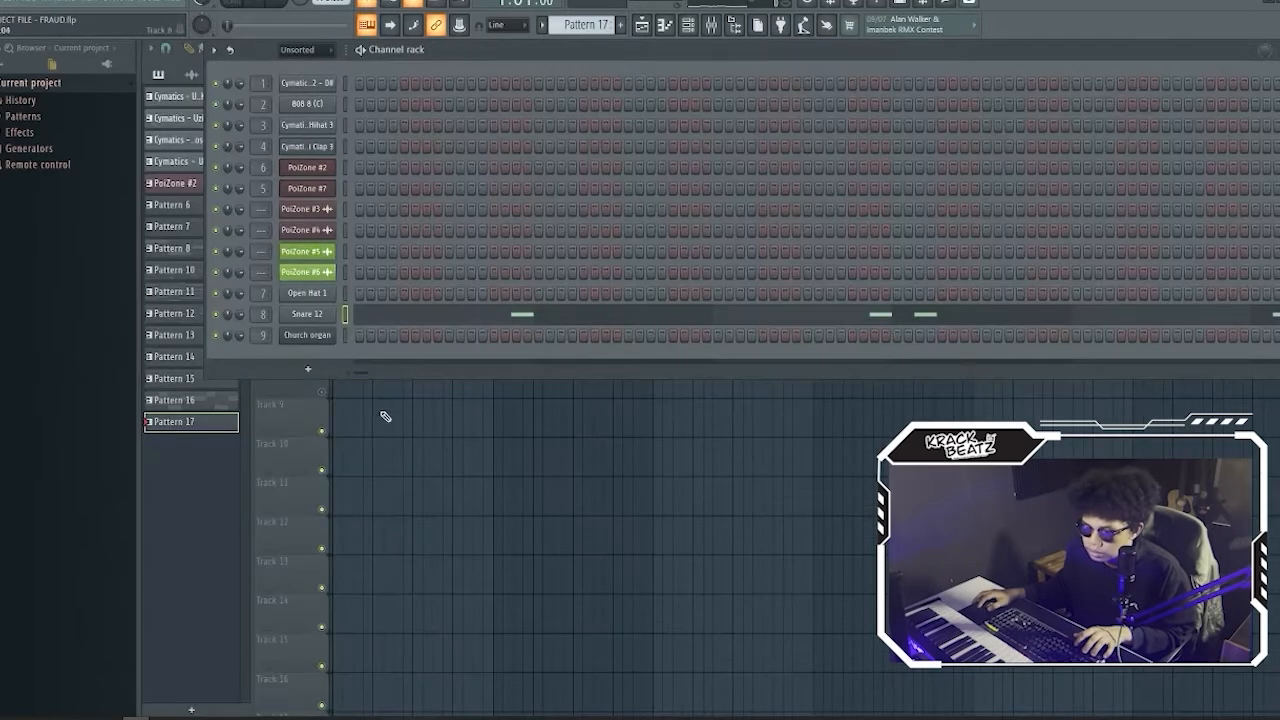
{"action": "left_click", "coordinate": [190, 442]}
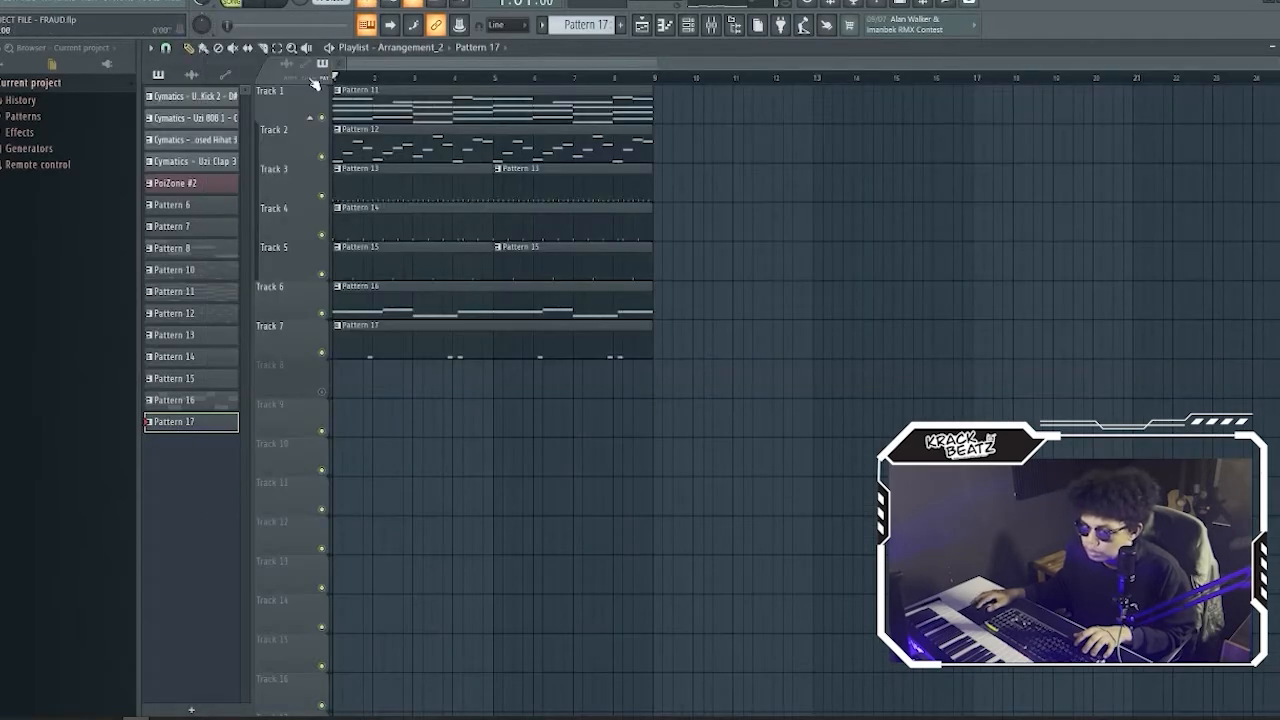
{"action": "left_click", "coordinate": [252, 6]}
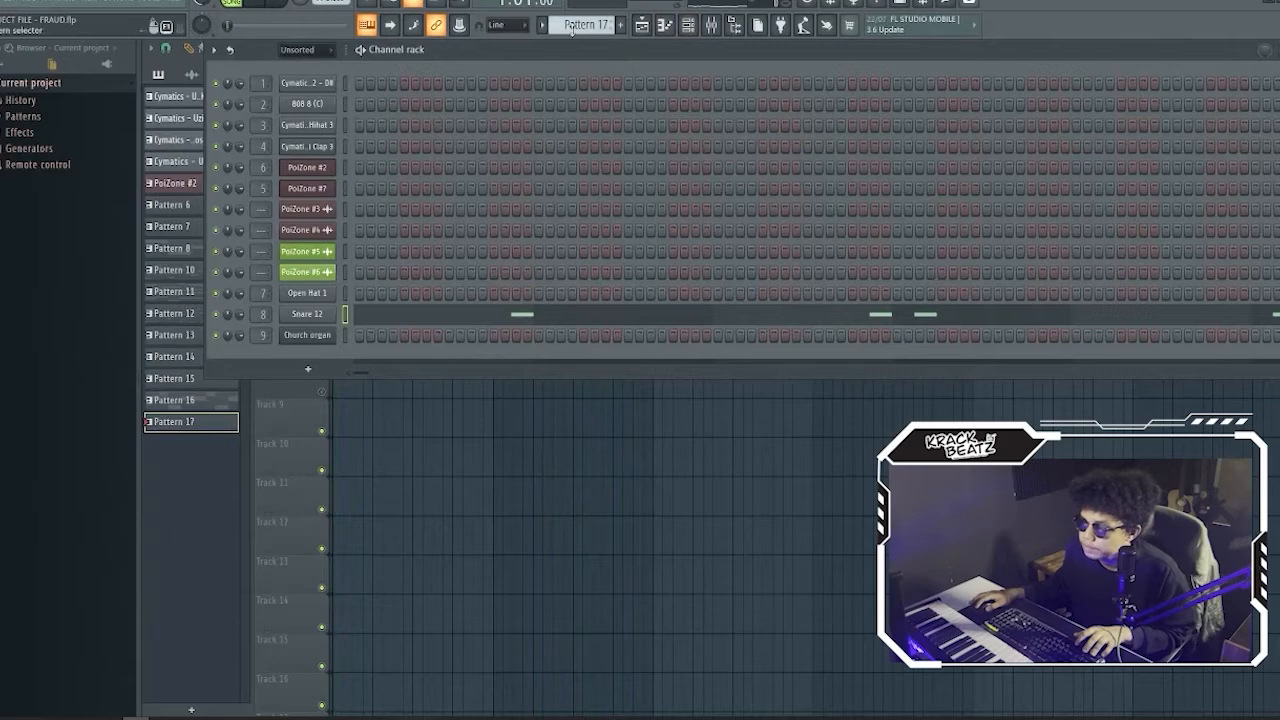
Step: Create Pattern 18 and open the Open Hat 1 piano roll in it
{"action": "key", "text": "F4"}
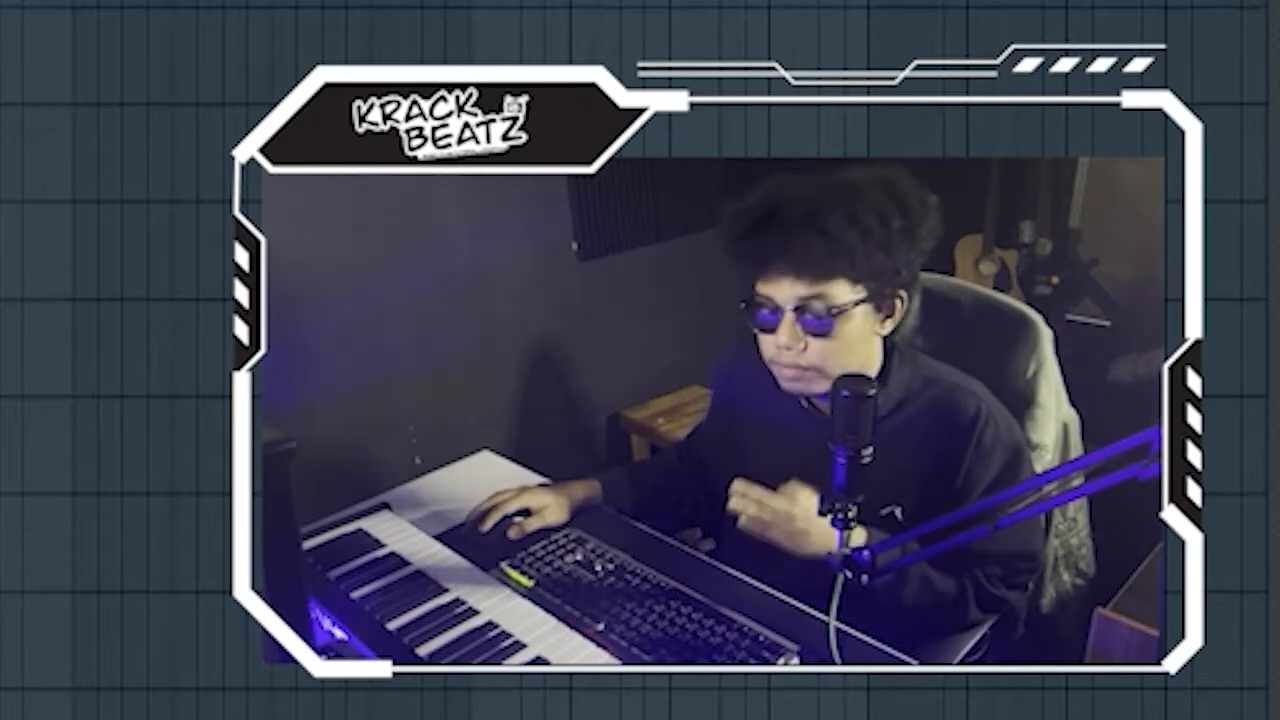
{"action": "right_click", "coordinate": [332, 290]}
{"action": "left_click", "coordinate": [382, 295]}
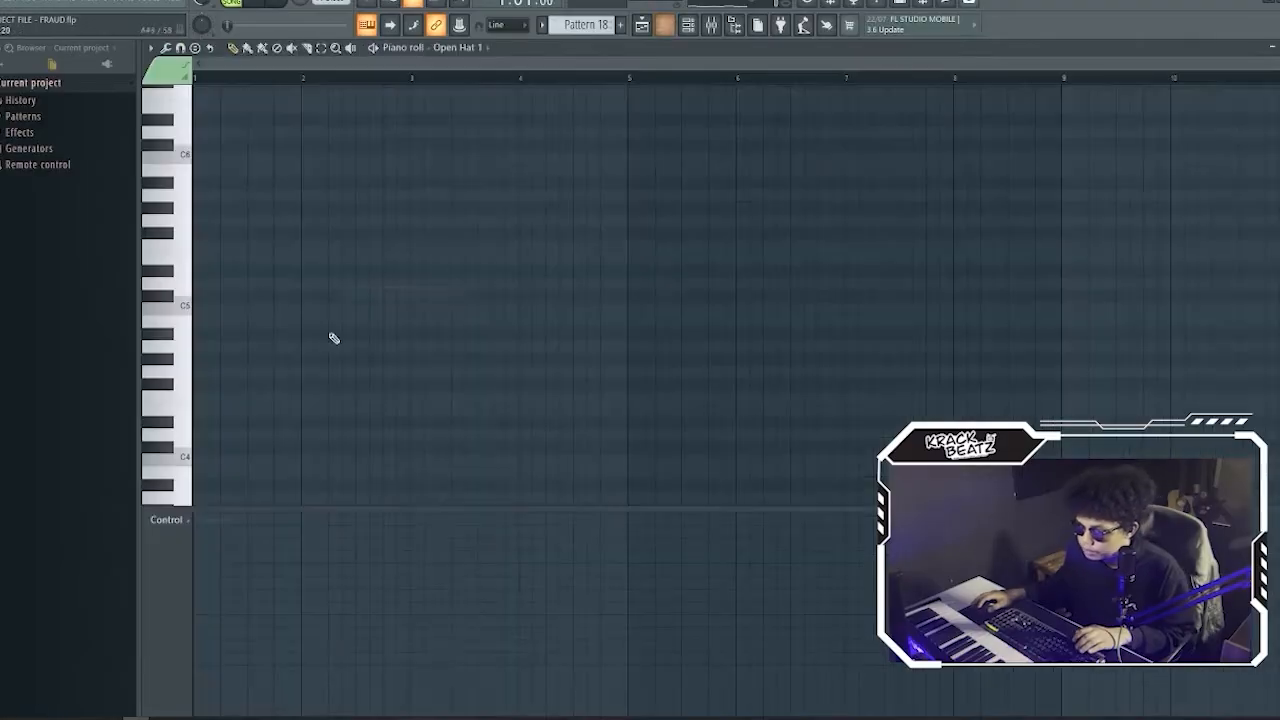
{"action": "scroll", "coordinate": [1271, 370], "scroll_direction": "up", "scroll_amount": 3}
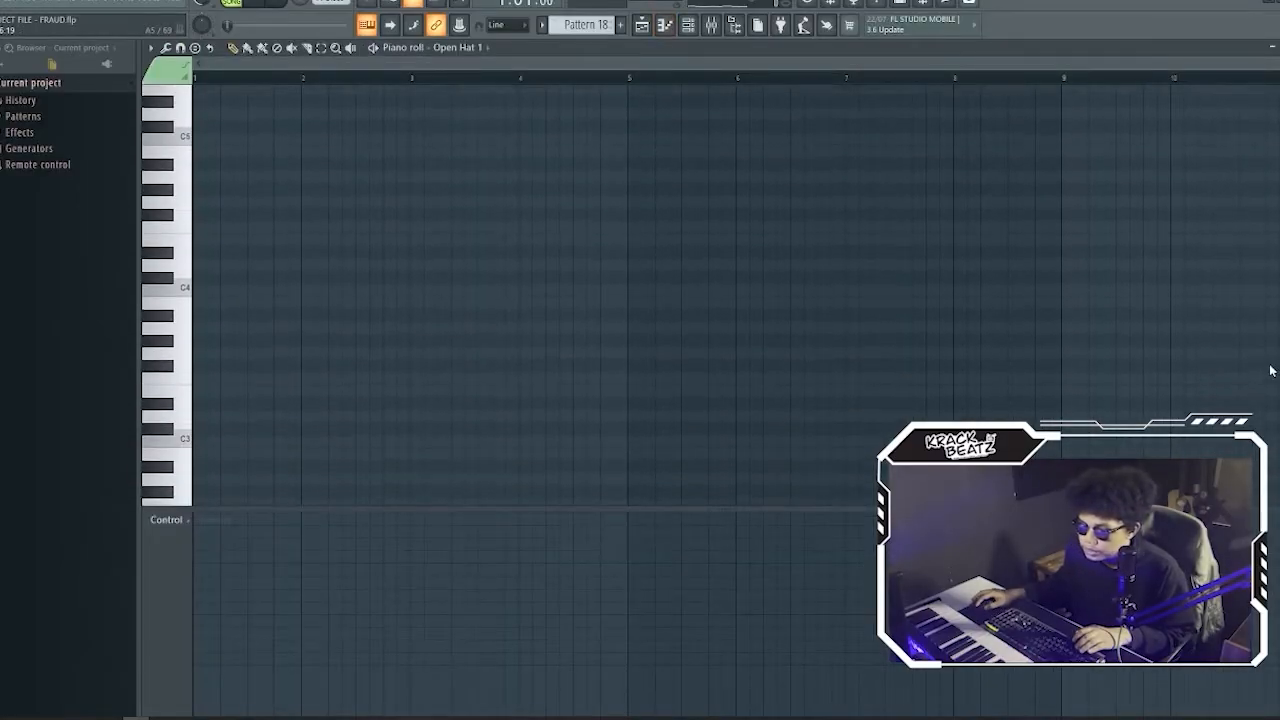
Step: Return to the playlist and play the arrangement while trying out Open Hat 1 hits over it
{"action": "key", "text": "F7"}
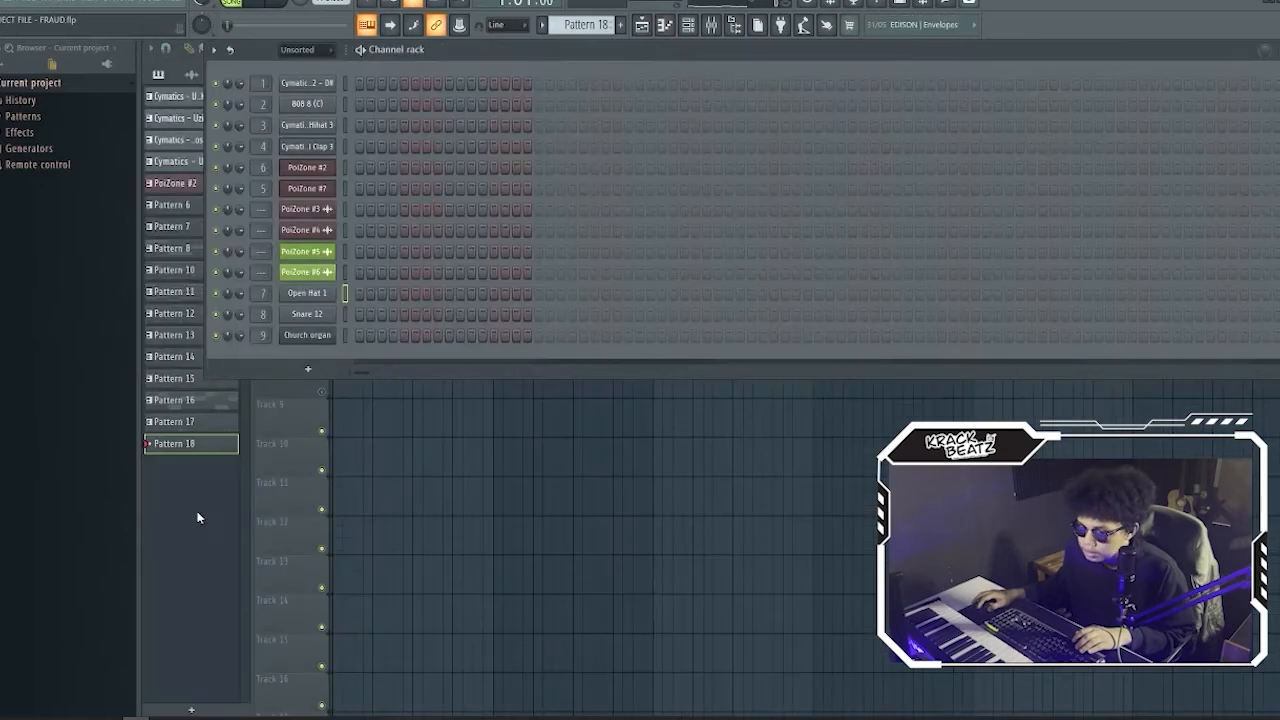
{"action": "key", "text": "F6"}
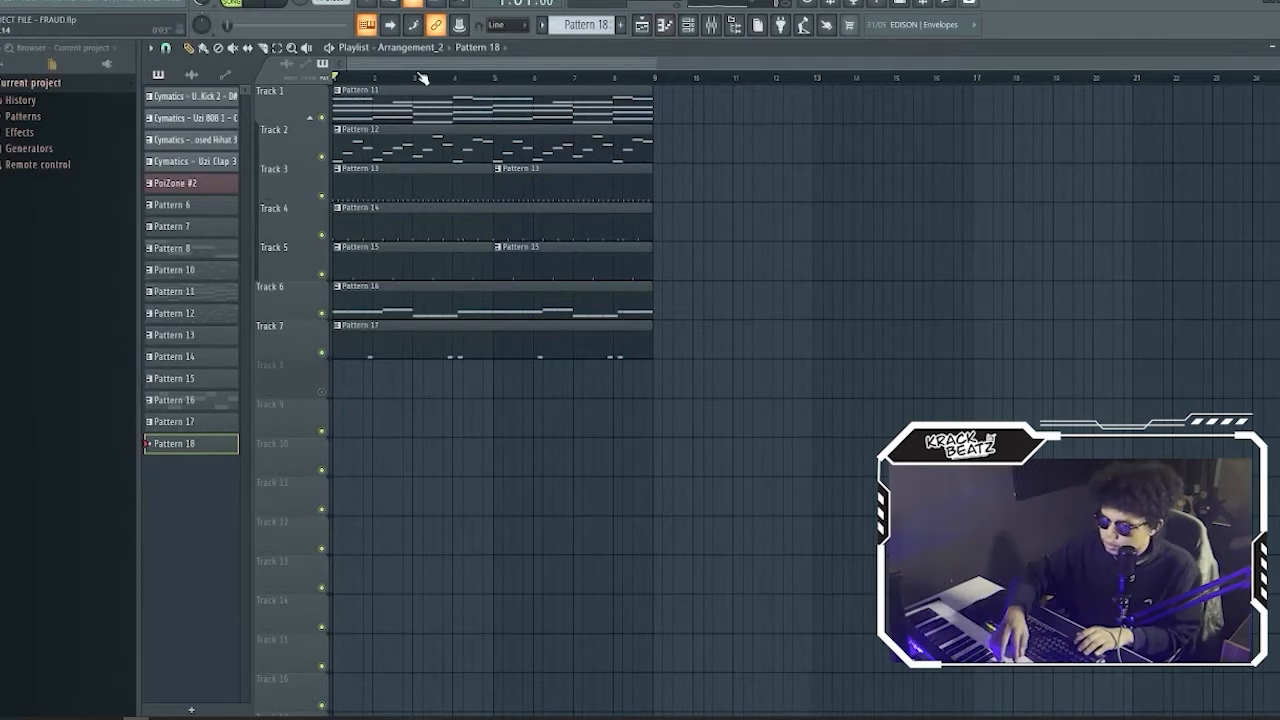
{"action": "key", "text": "space"}
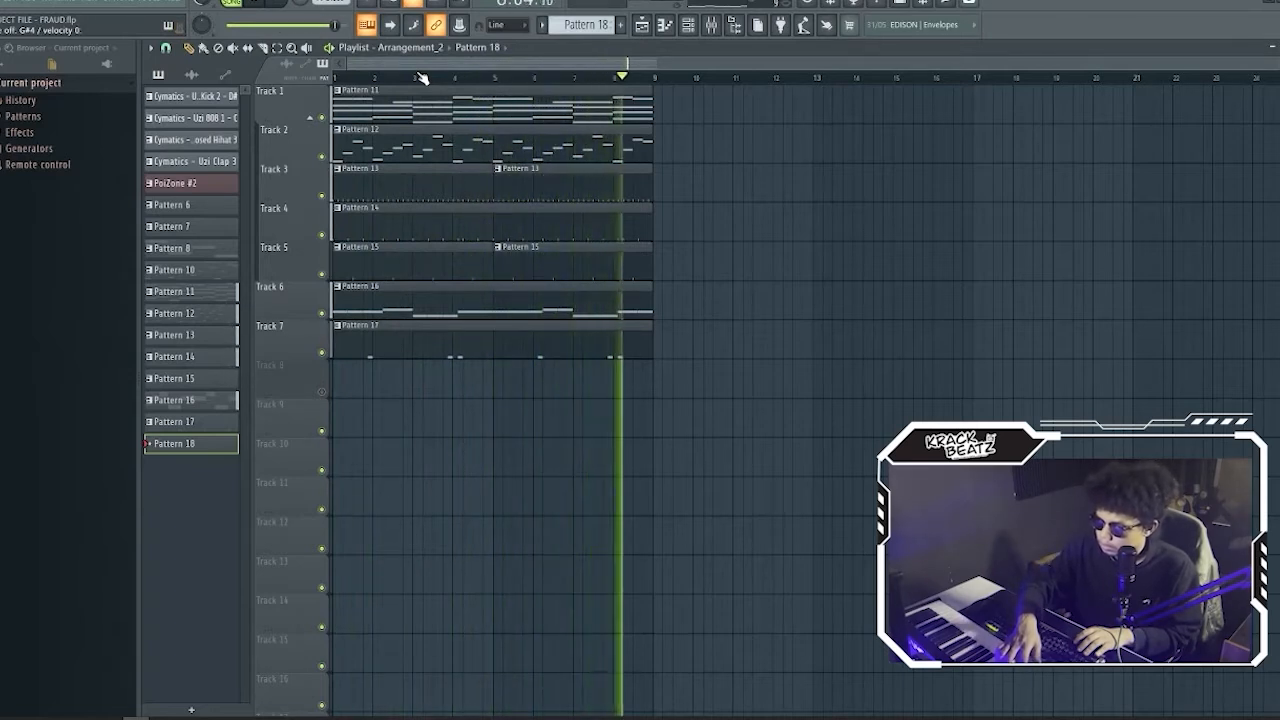
{"action": "key", "text": "space"}
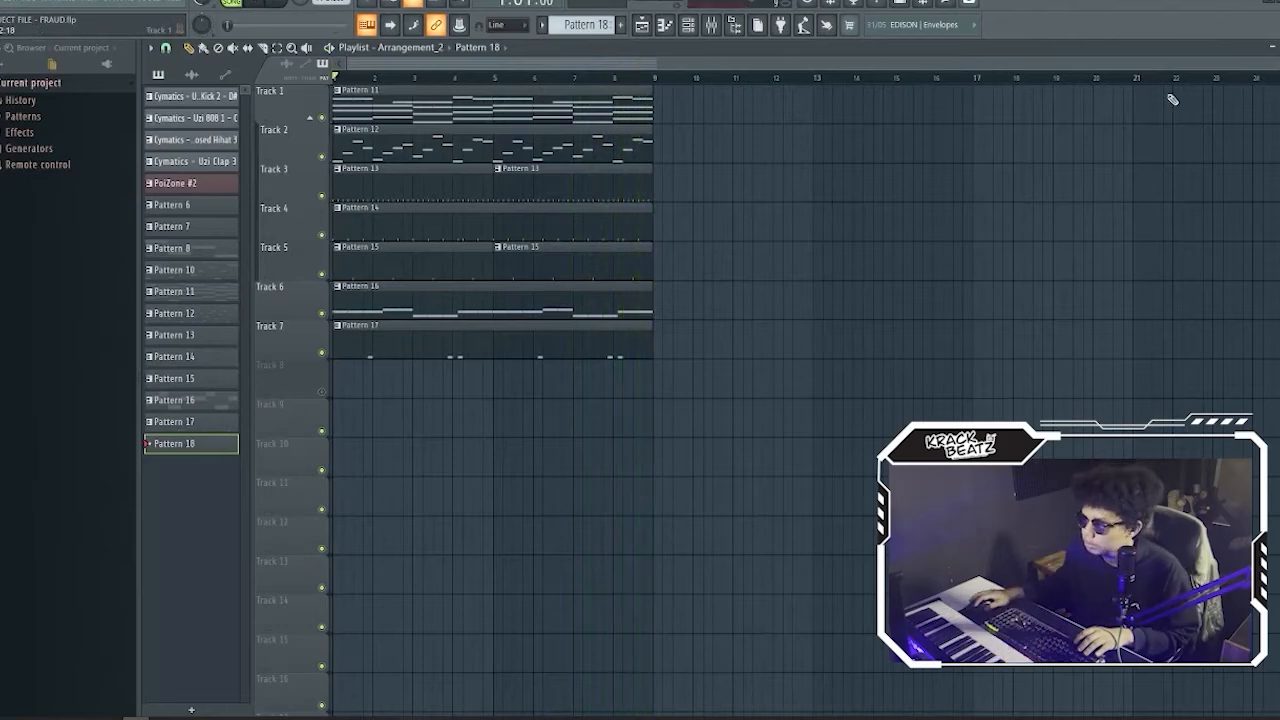
Step: Place Pattern 18 on Track 8, extend it to eight bars and record Open Hat 1 hits live while the arrangement plays
{"action": "left_click_drag", "start_coordinate": [1273, 65], "coordinate": [1007, 65]}
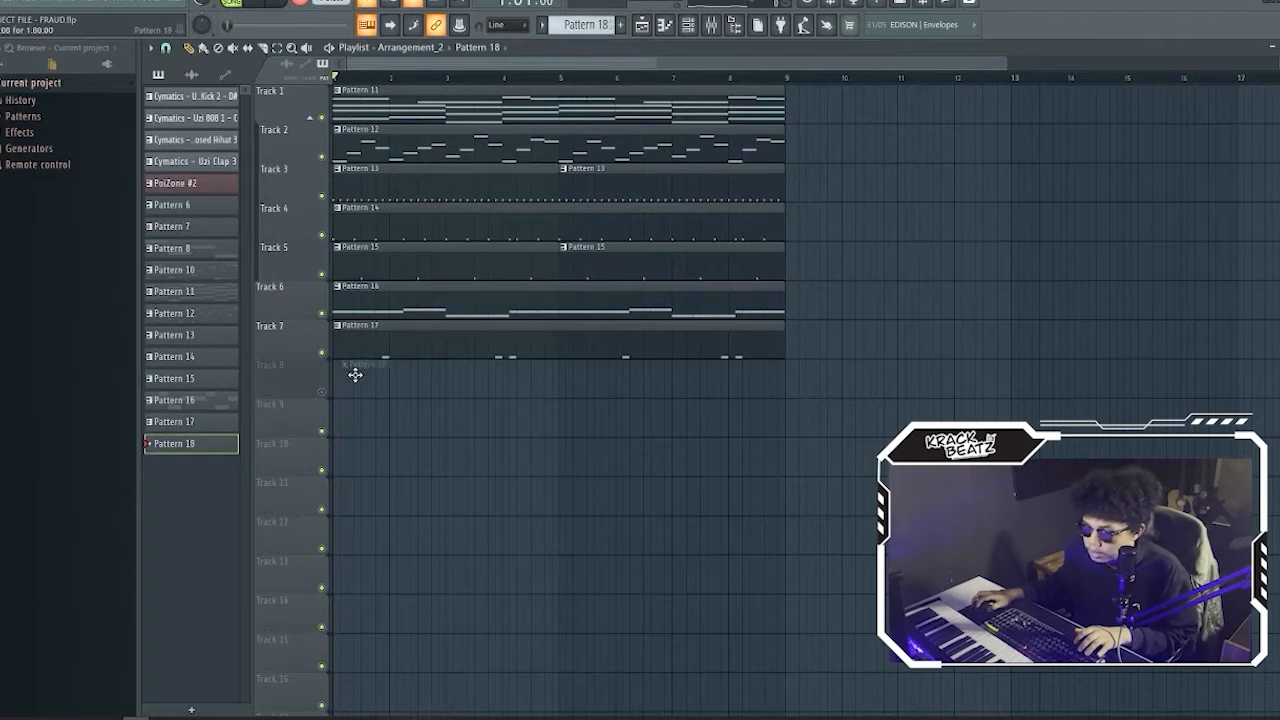
{"action": "left_click", "coordinate": [350, 392]}
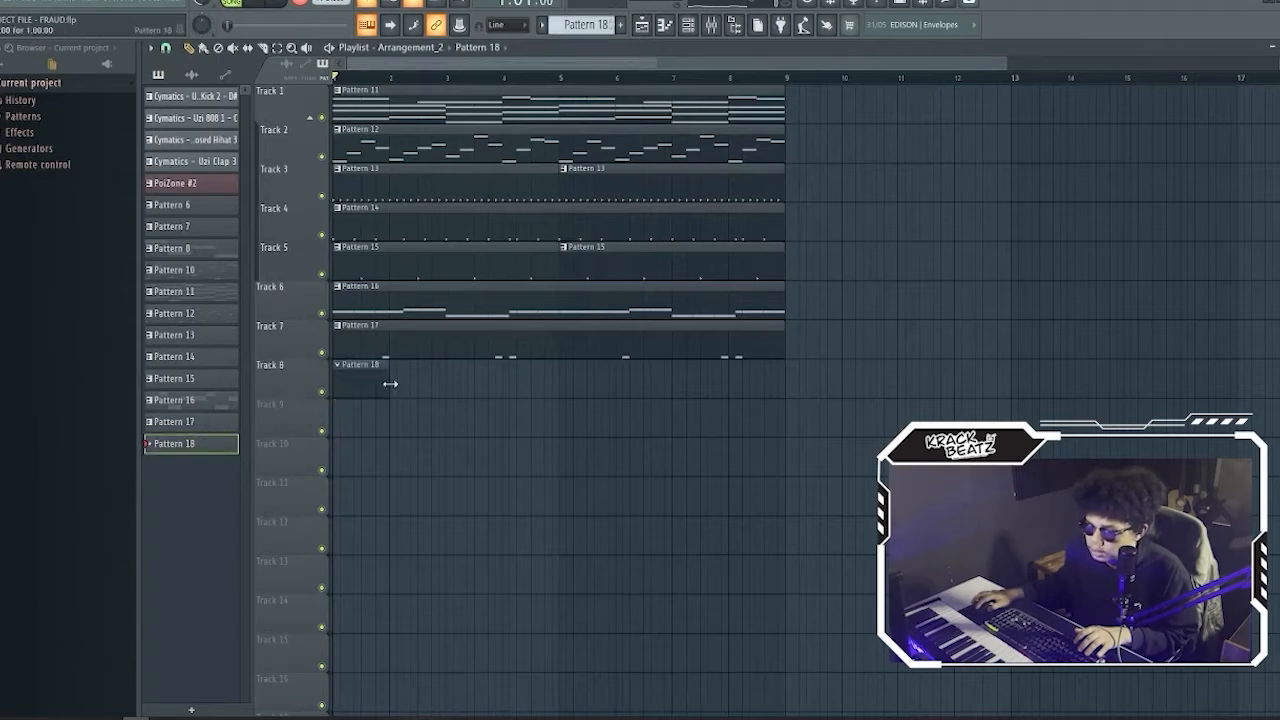
{"action": "left_click_drag", "start_coordinate": [390, 383], "coordinate": [759, 399]}
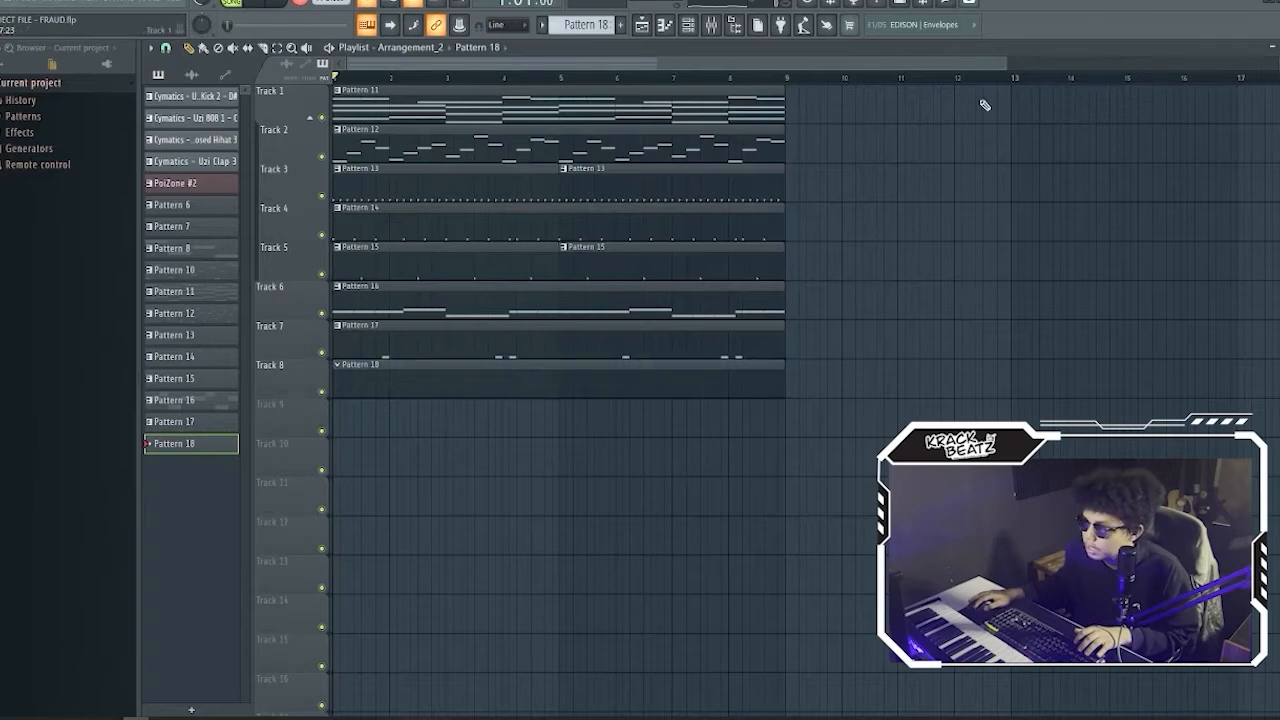
{"action": "left_click_drag", "start_coordinate": [1008, 66], "coordinate": [1240, 66]}
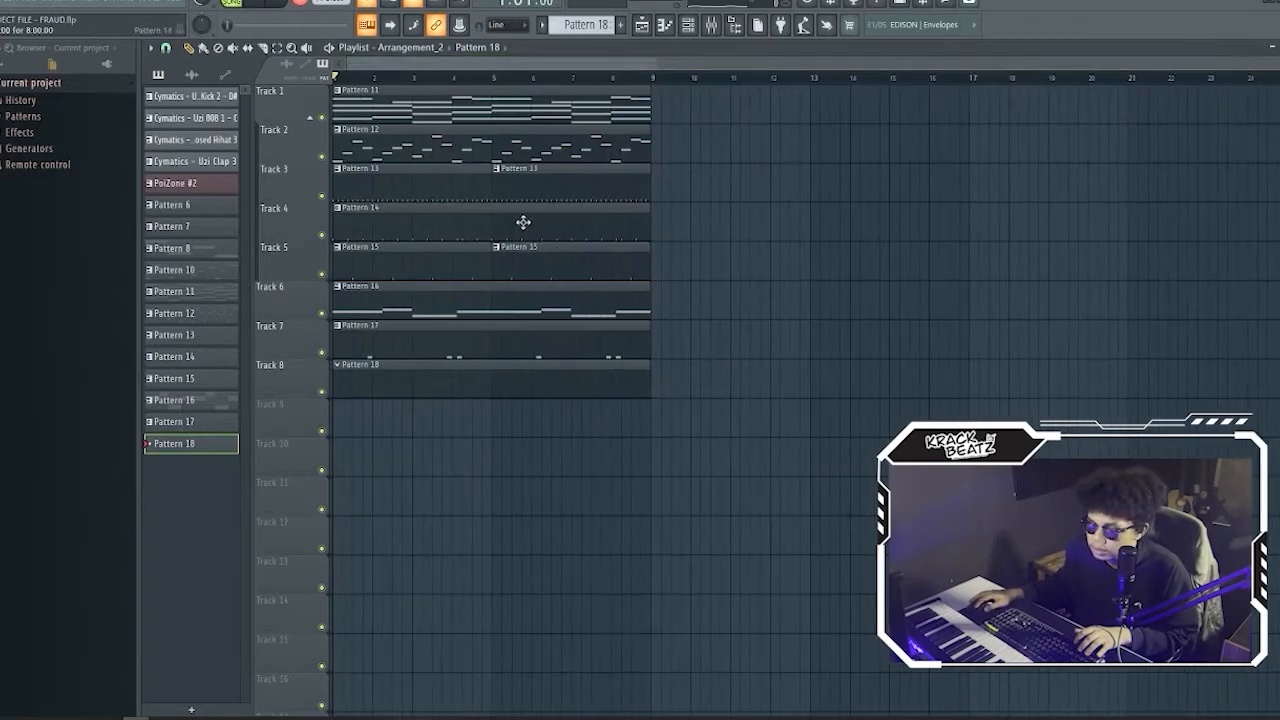
{"action": "key", "text": "space"}
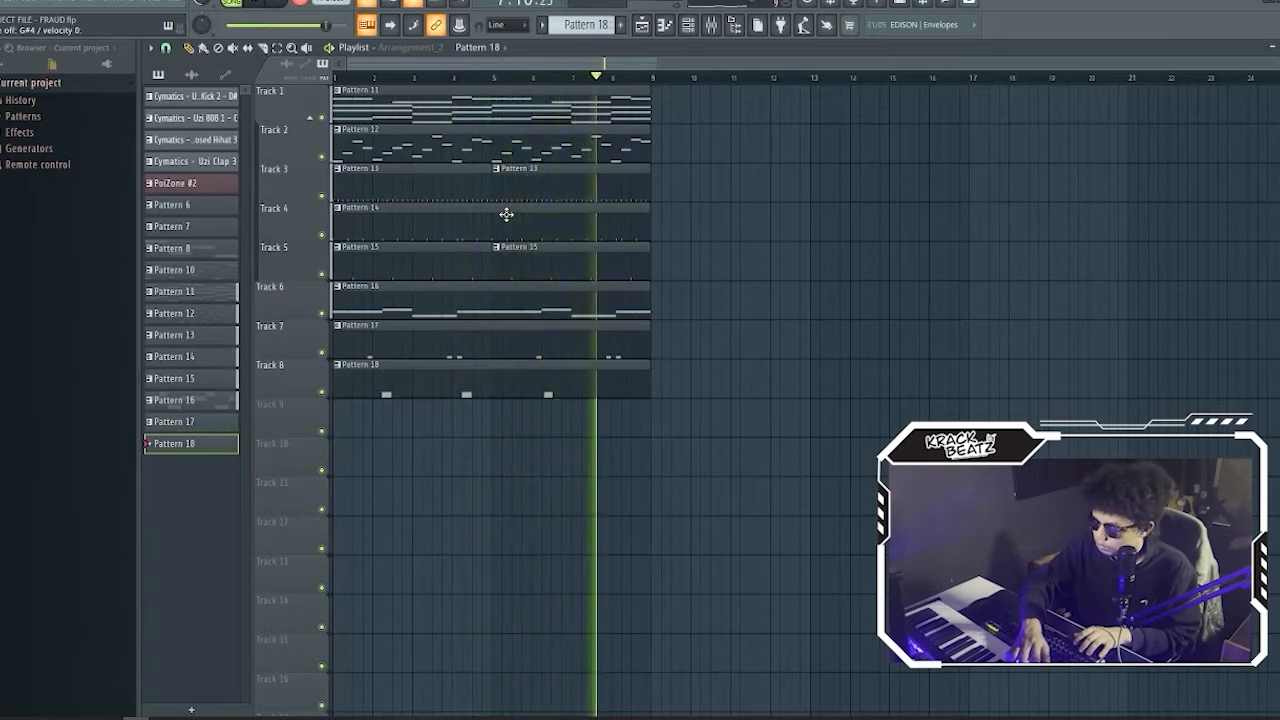
{"action": "key", "text": "space"}
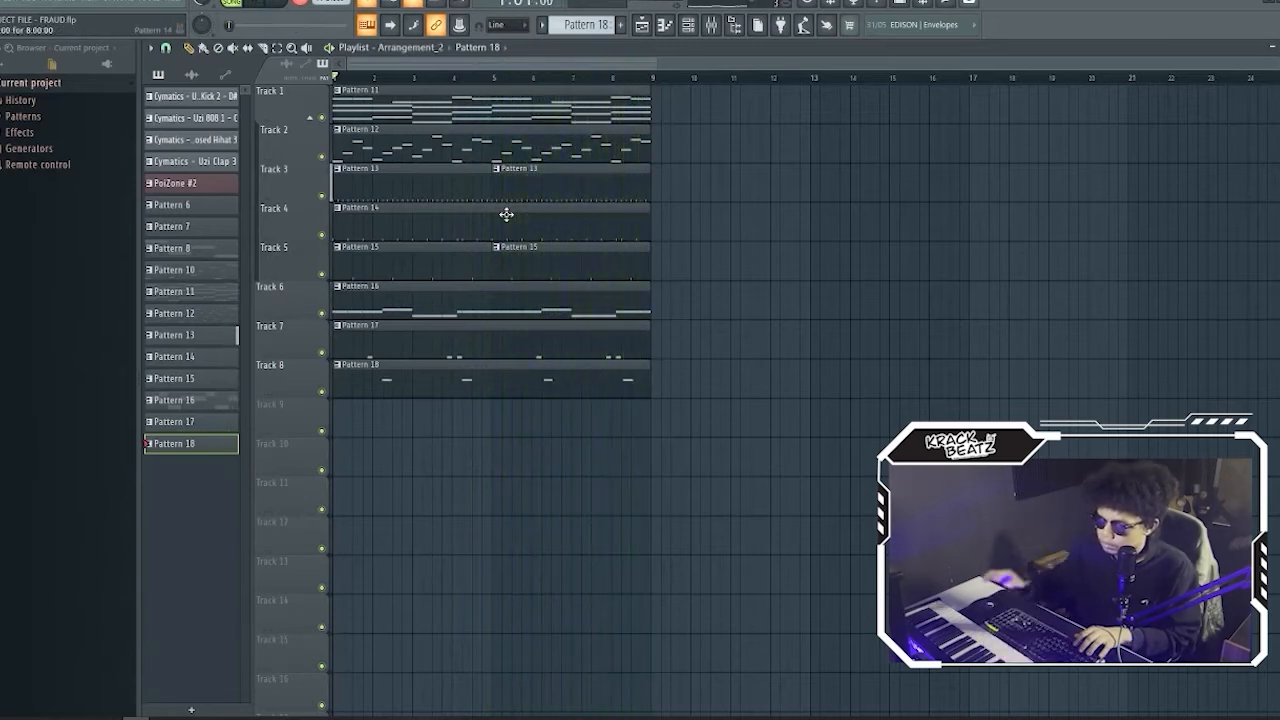
Step: Quantize all Open Hat 1 notes in Pattern 18 to the grid, play the result and return to the playlist
{"action": "double_click", "coordinate": [503, 395]}
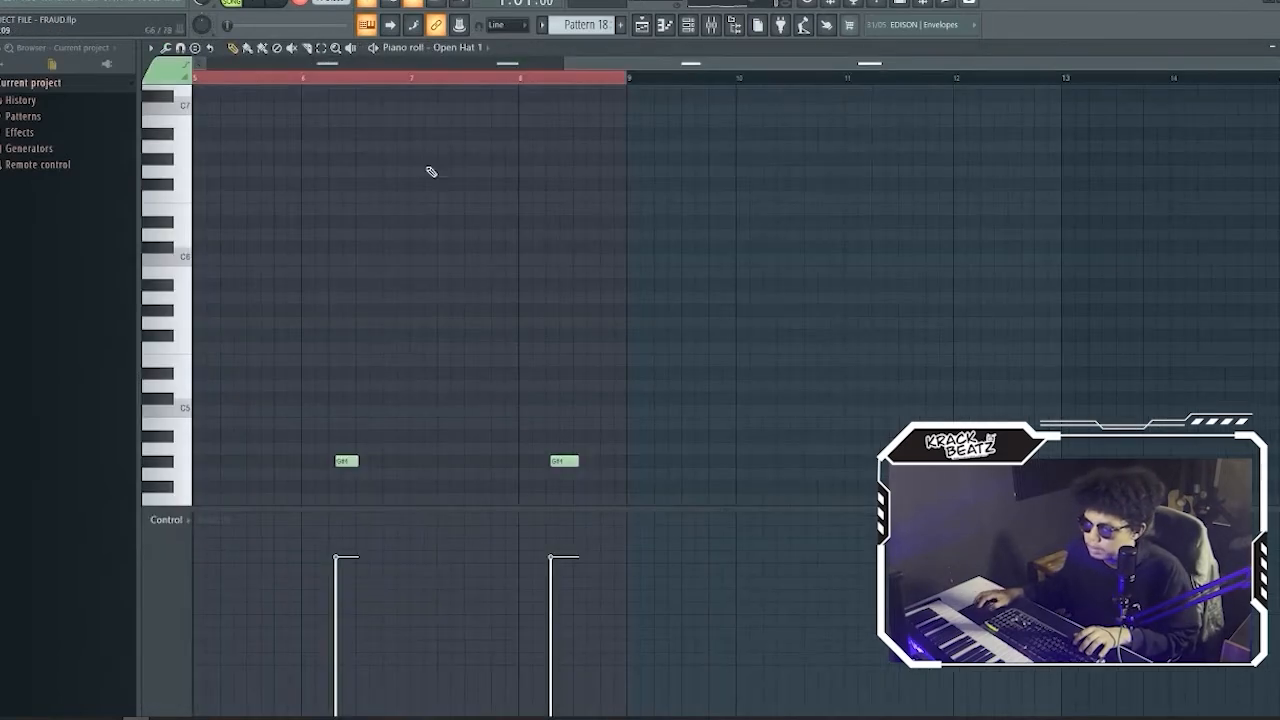
{"action": "left_click_drag", "start_coordinate": [563, 60], "coordinate": [107, 67]}
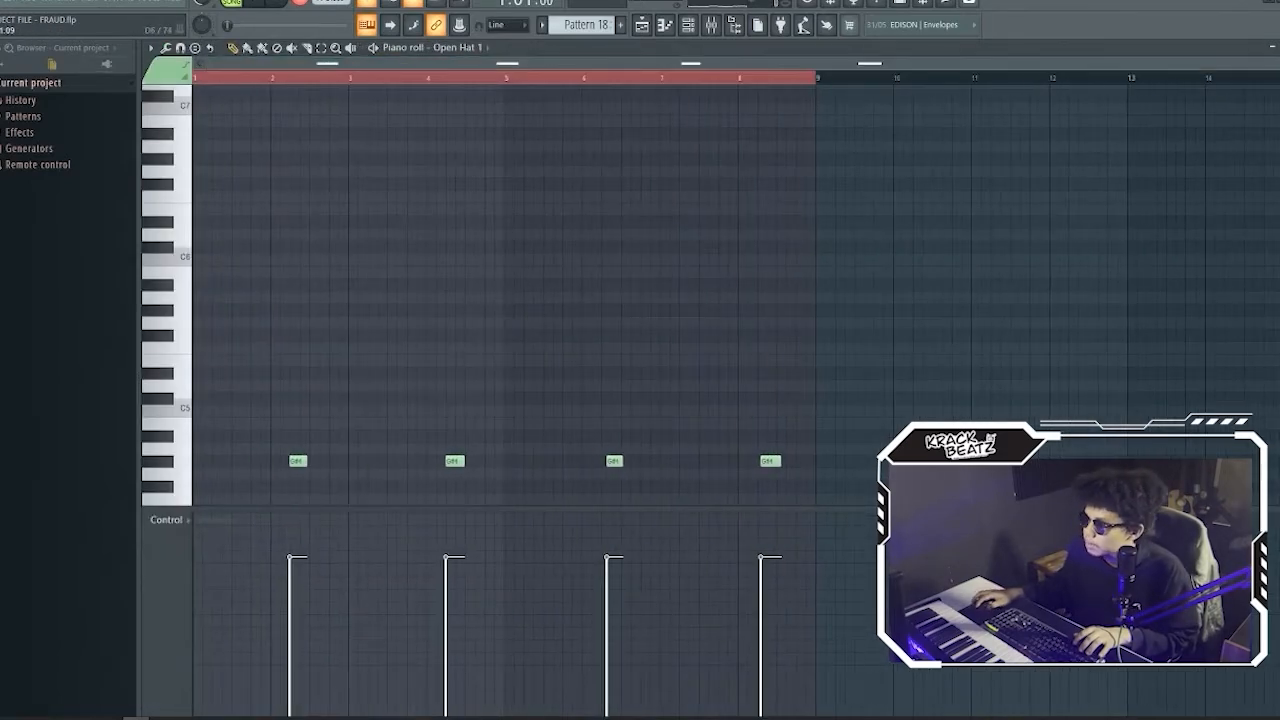
{"action": "scroll", "coordinate": [781, 496], "scroll_direction": "down", "scroll_amount": 2}
{"action": "left_click_drag", "start_coordinate": [874, 453], "coordinate": [202, 332]}
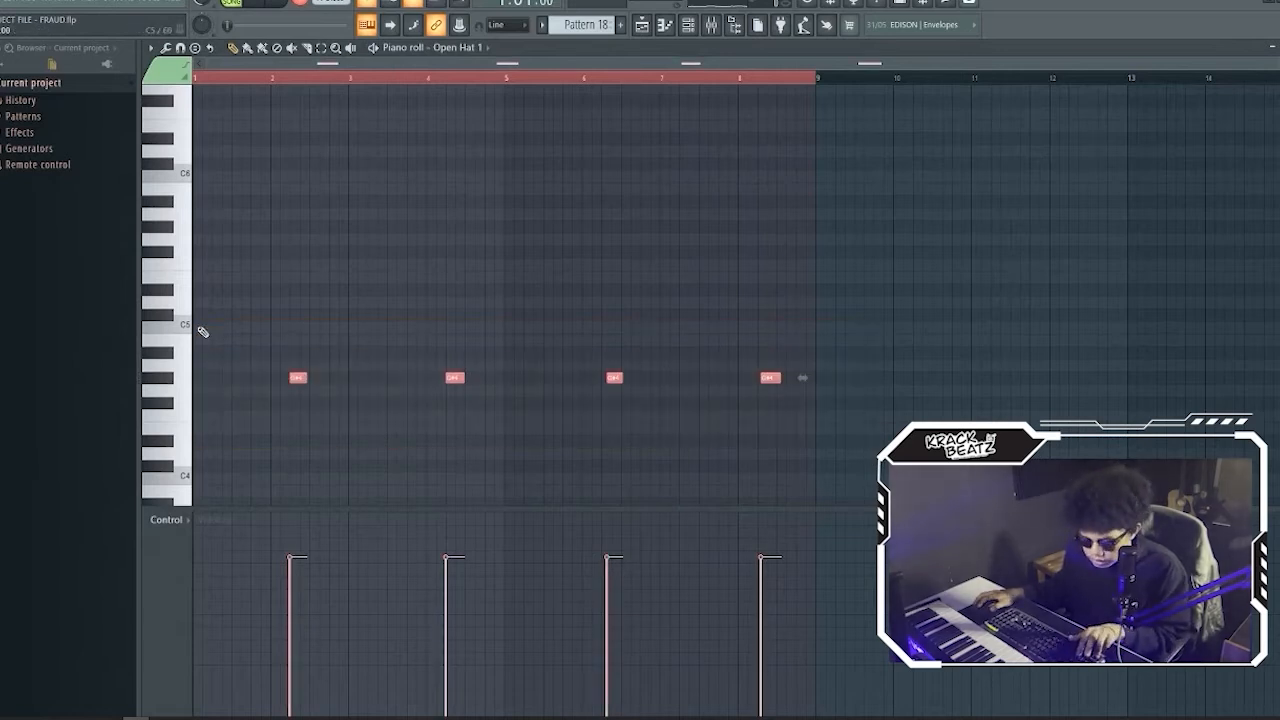
{"action": "key", "text": "ctrl+q"}
{"action": "right_click", "coordinate": [474, 427]}
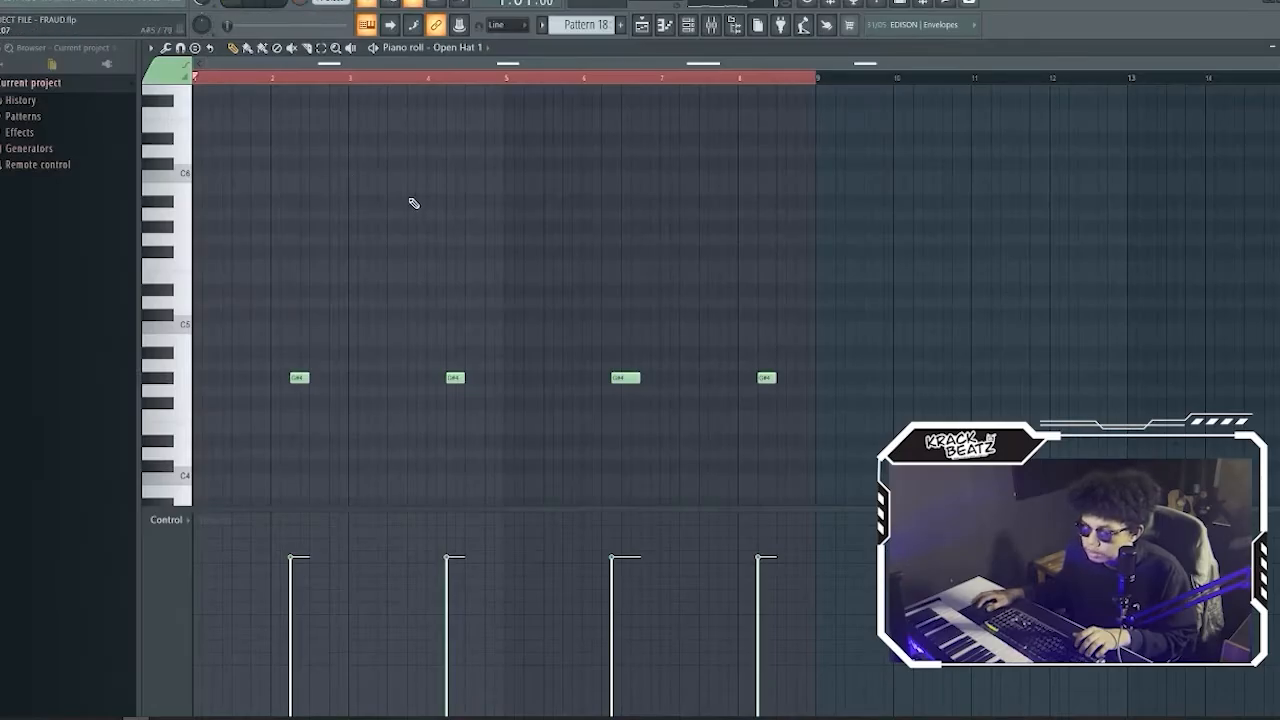
{"action": "key", "text": "space"}
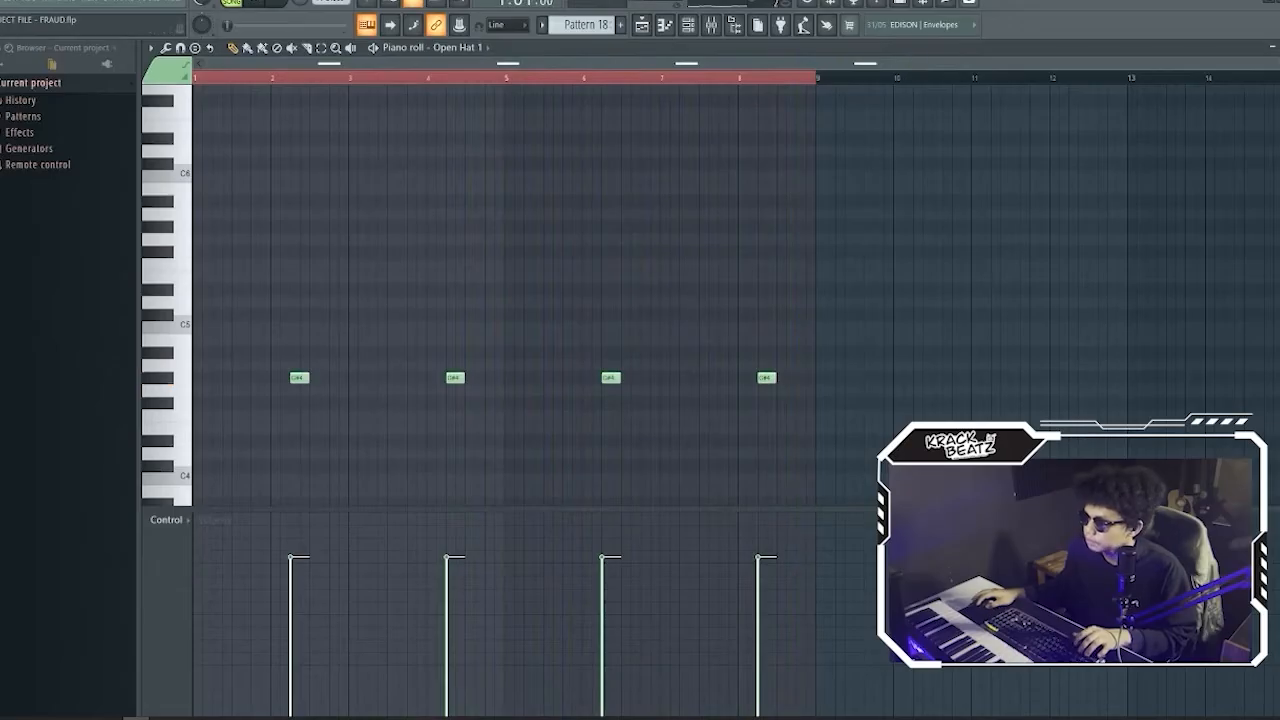
{"action": "key", "text": "Escape"}
{"action": "left_click", "coordinate": [216, 519]}
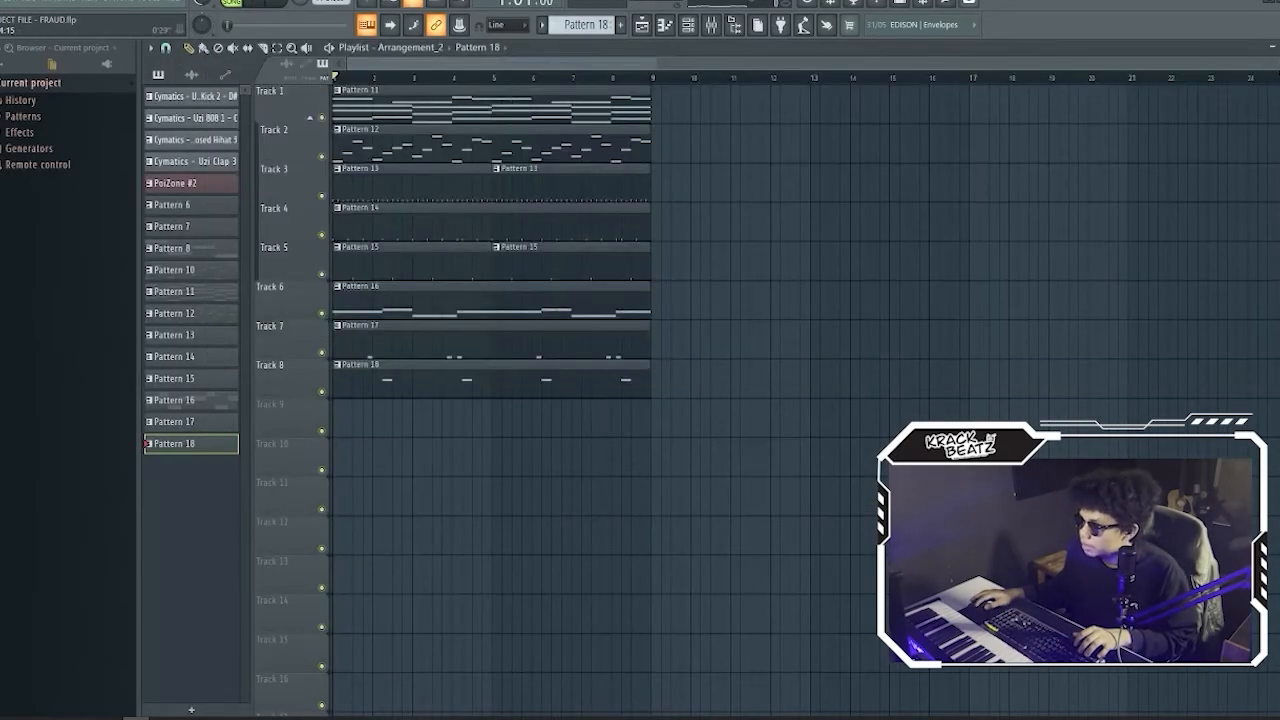
{"action": "mouse_move", "coordinate": [1268, 65]}
{"action": "left_mouse_down"}
{"action": "mouse_move", "coordinate": [926, 65]}
{"action": "mouse_move", "coordinate": [1268, 65]}
{"action": "left_mouse_up"}
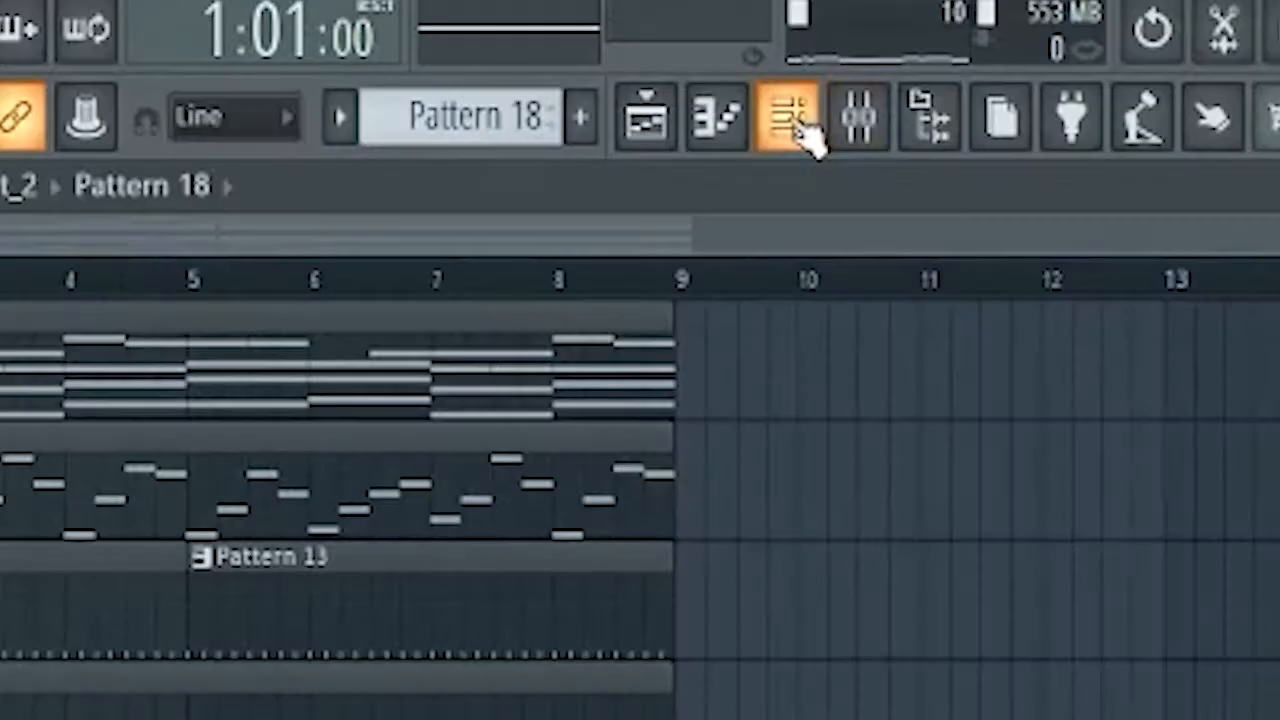
{"action": "left_click", "coordinate": [693, 28]}
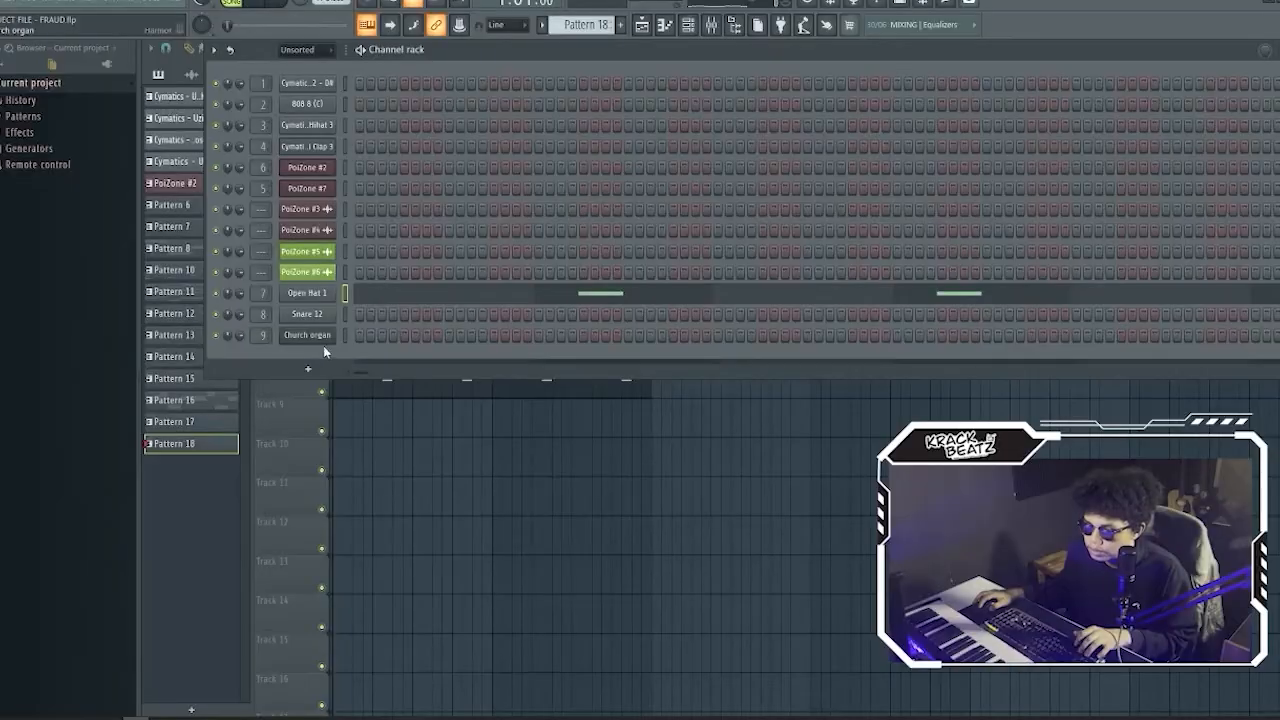
{"action": "key", "text": "F6"}
{"action": "left_click", "coordinate": [620, 25]}
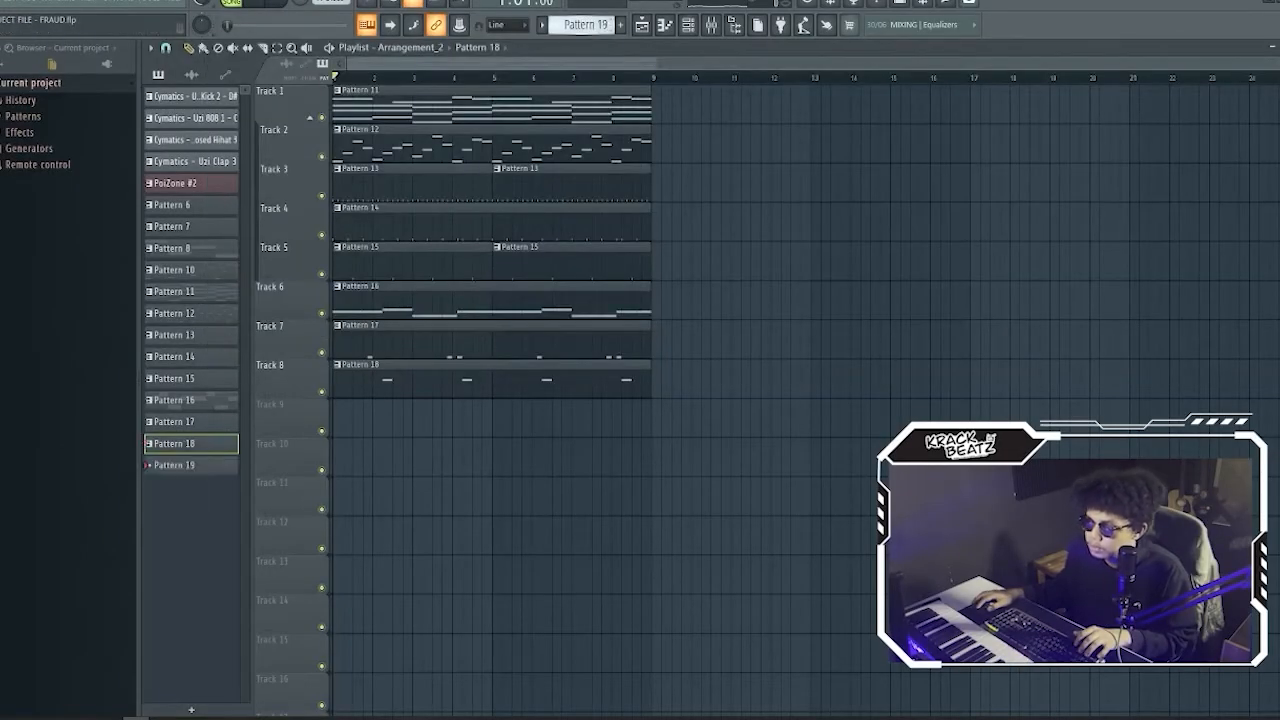
{"action": "left_click", "coordinate": [688, 25]}
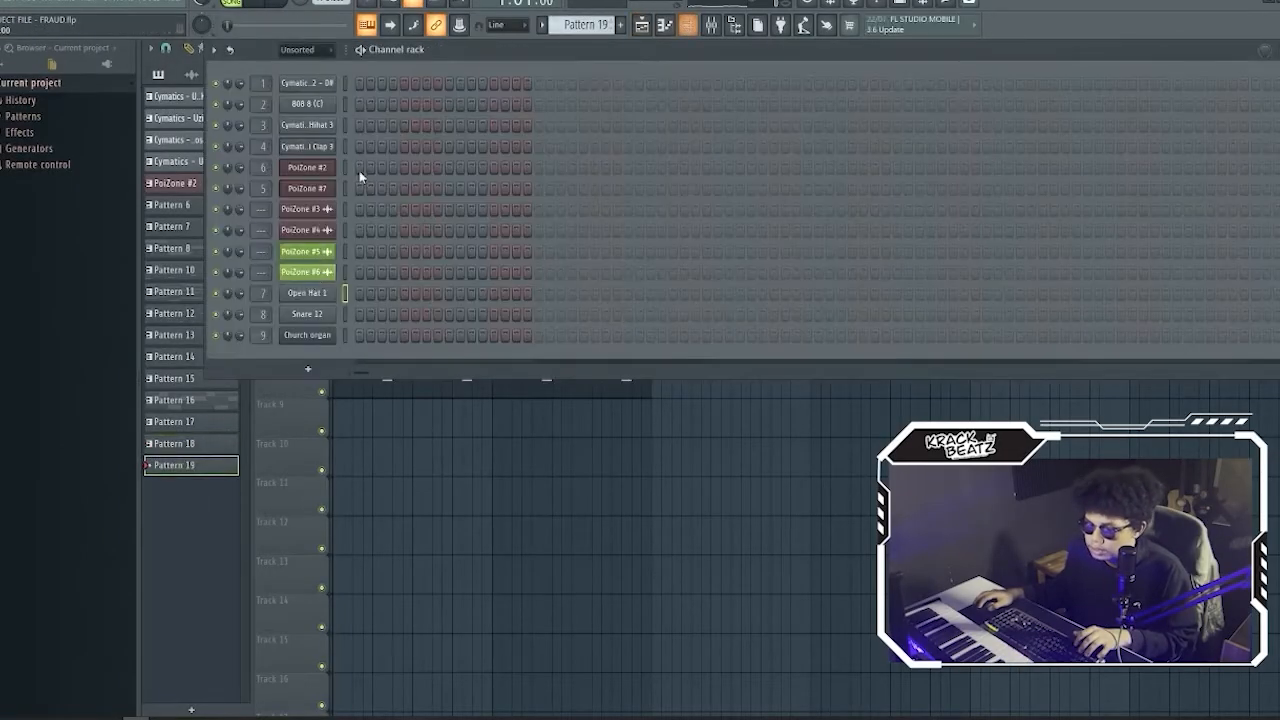
{"action": "left_click", "coordinate": [344, 336]}
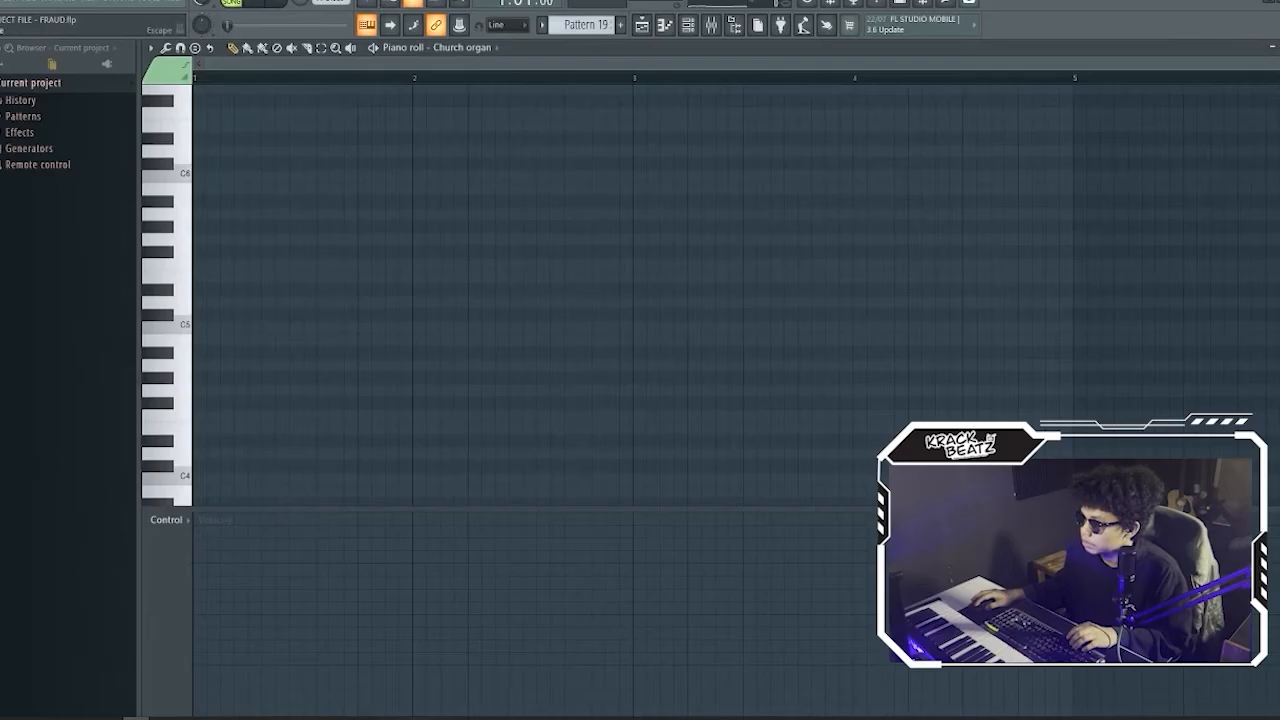
{"action": "key", "text": "Escape"}
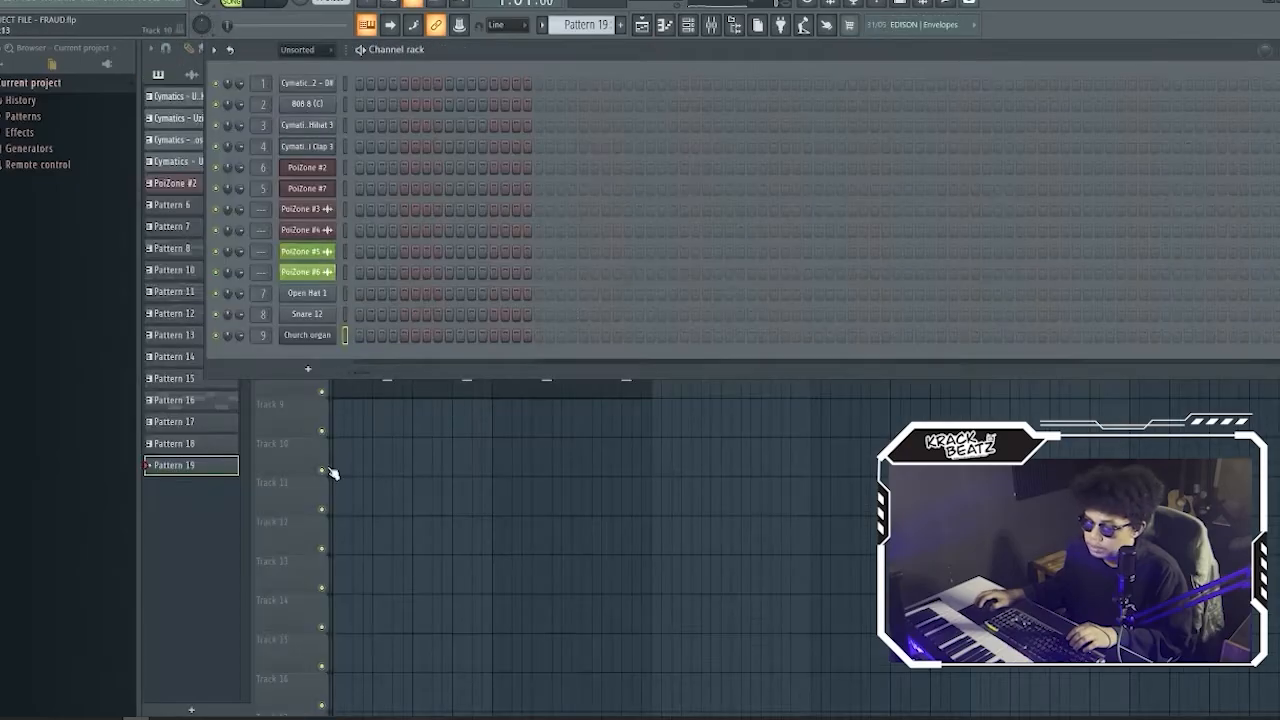
{"action": "key", "text": "Escape"}
Step: Select and copy the lowest note of every PoiZone #7 chord across the eight bars of Pattern 11
{"action": "double_click", "coordinate": [417, 105]}
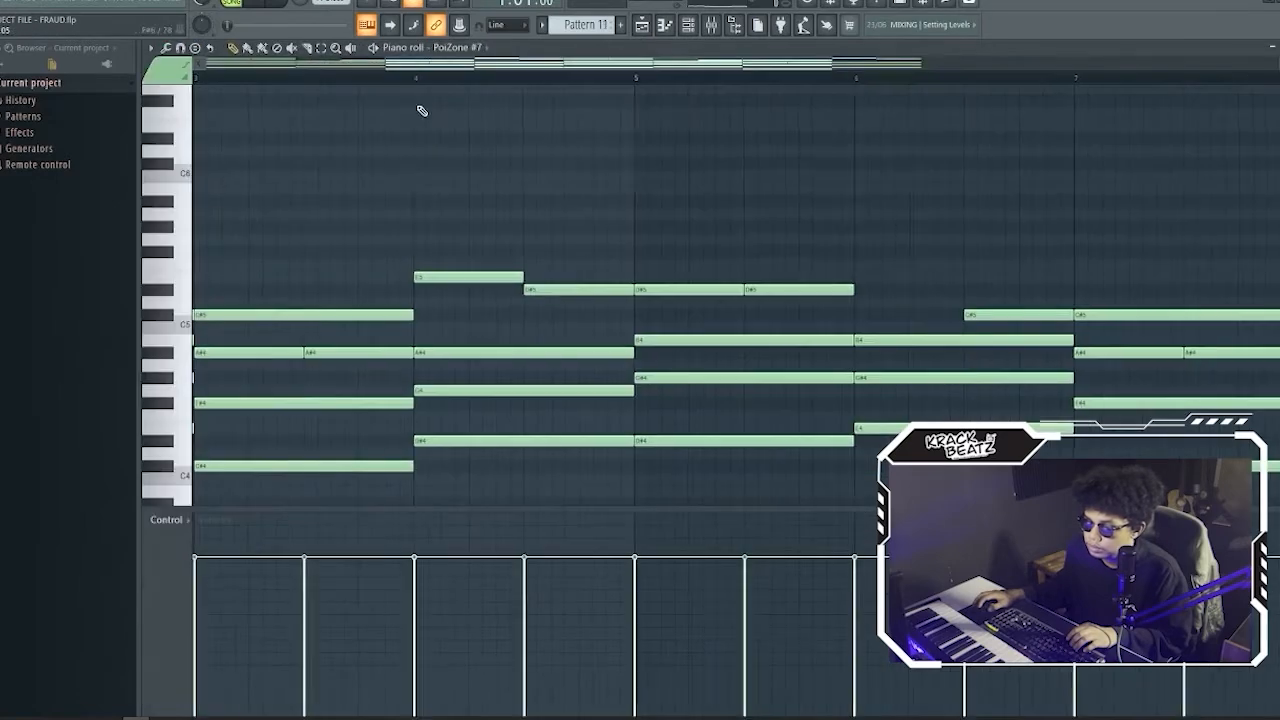
{"action": "left_click_drag", "start_coordinate": [385, 65], "coordinate": [202, 65]}
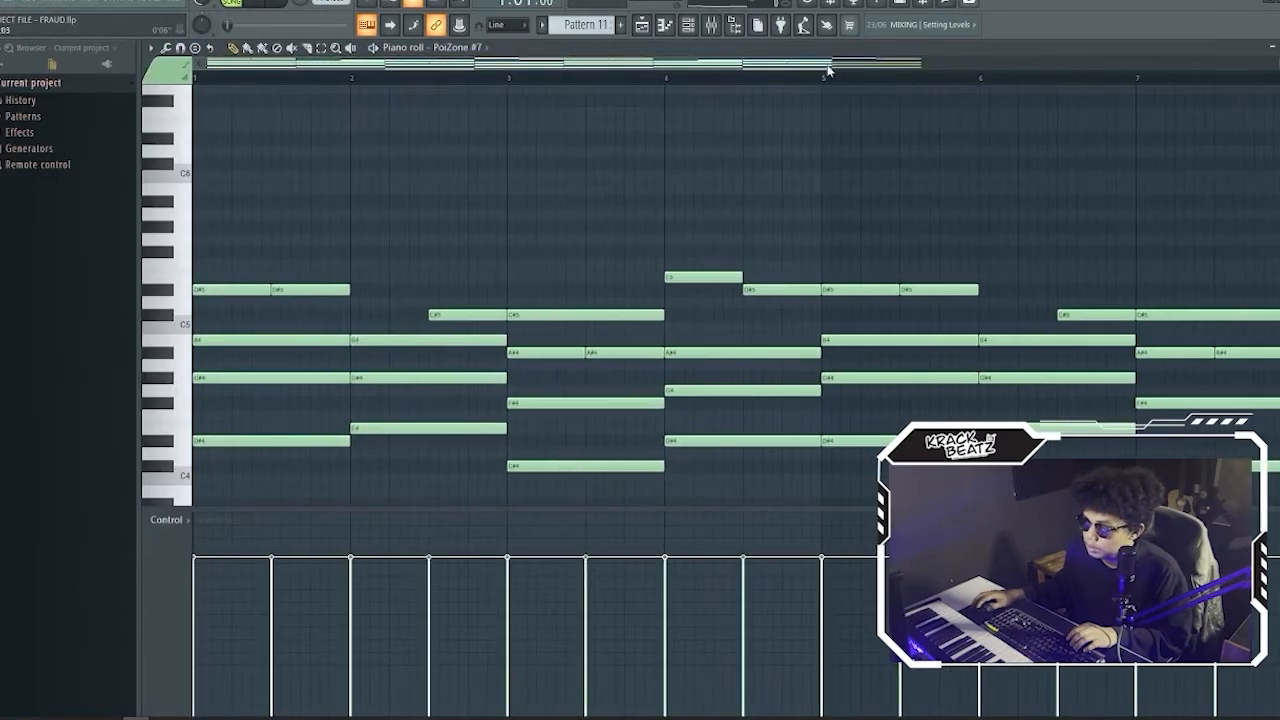
{"action": "left_click_drag", "start_coordinate": [828, 68], "coordinate": [1158, 66]}
{"action": "scroll", "coordinate": [600, 300], "scroll_direction": "down", "scroll_amount": 3}
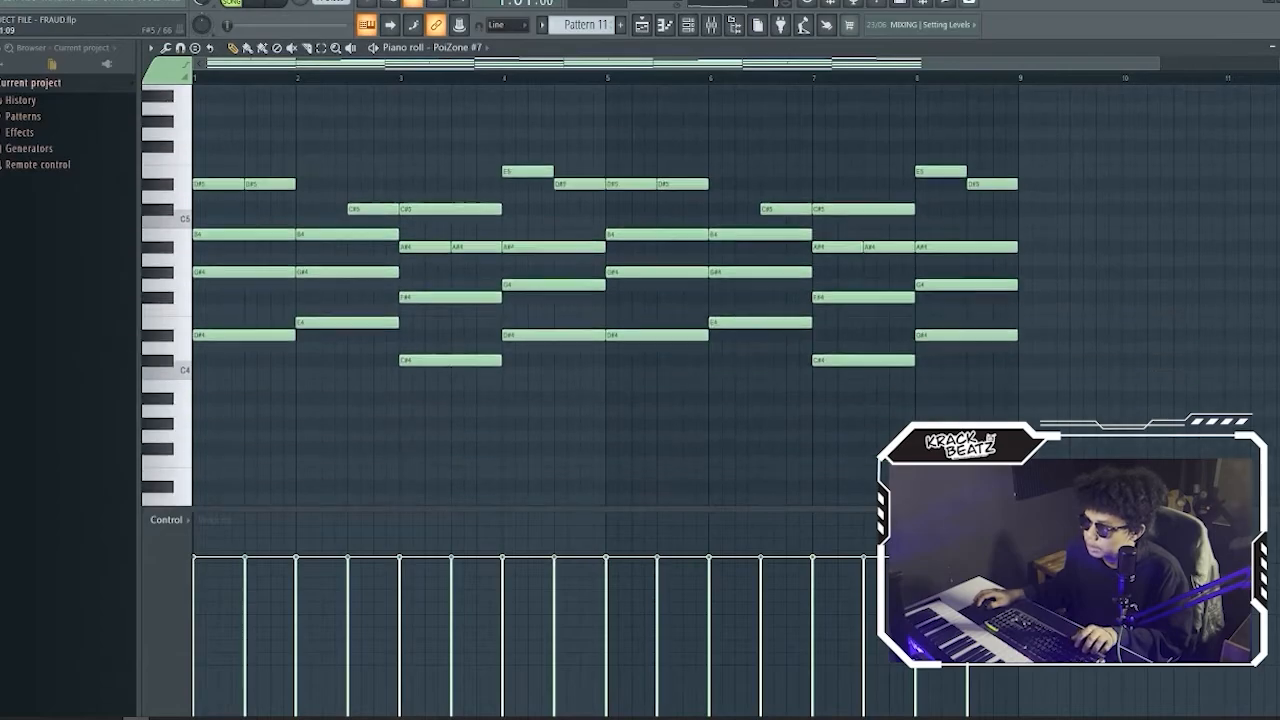
{"action": "scroll", "coordinate": [991, 383], "scroll_direction": "down", "scroll_amount": 1}
{"action": "left_click_drag", "start_coordinate": [1030, 367], "coordinate": [205, 302]}
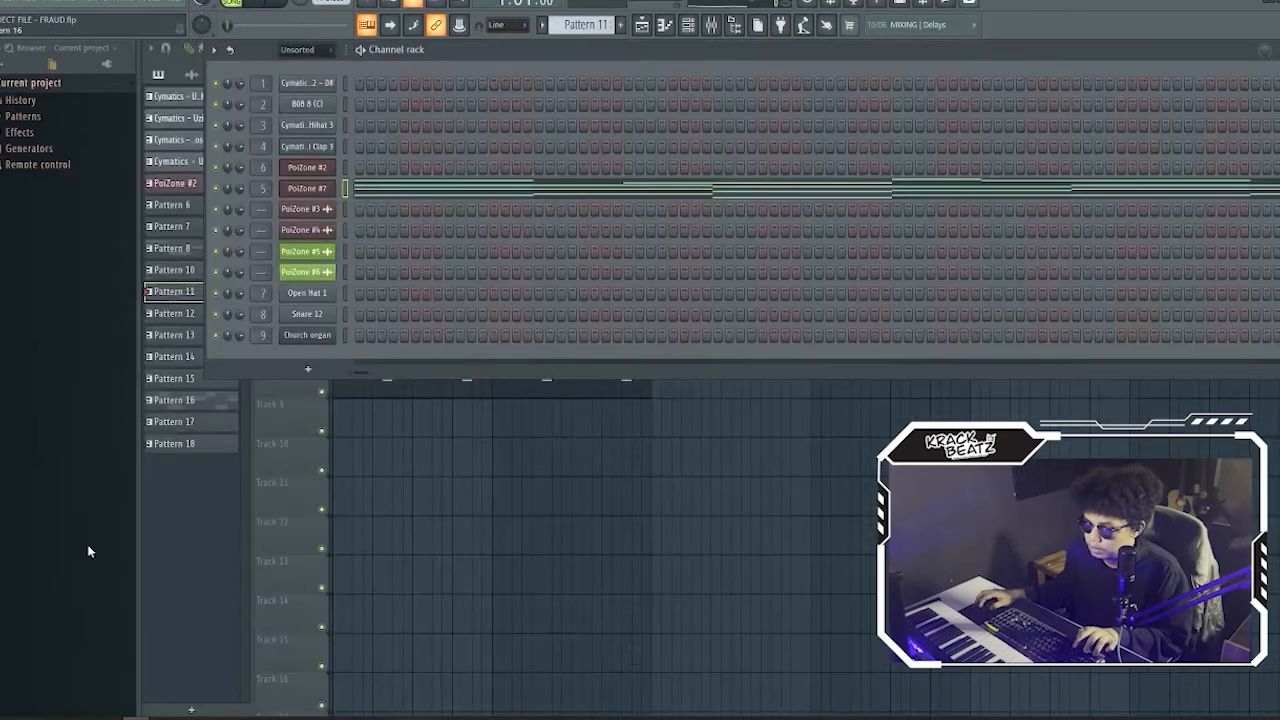
Step: Create Pattern 19 and place it on Track 9 from bar 1, extended to eight bars
{"action": "key", "text": "F6"}
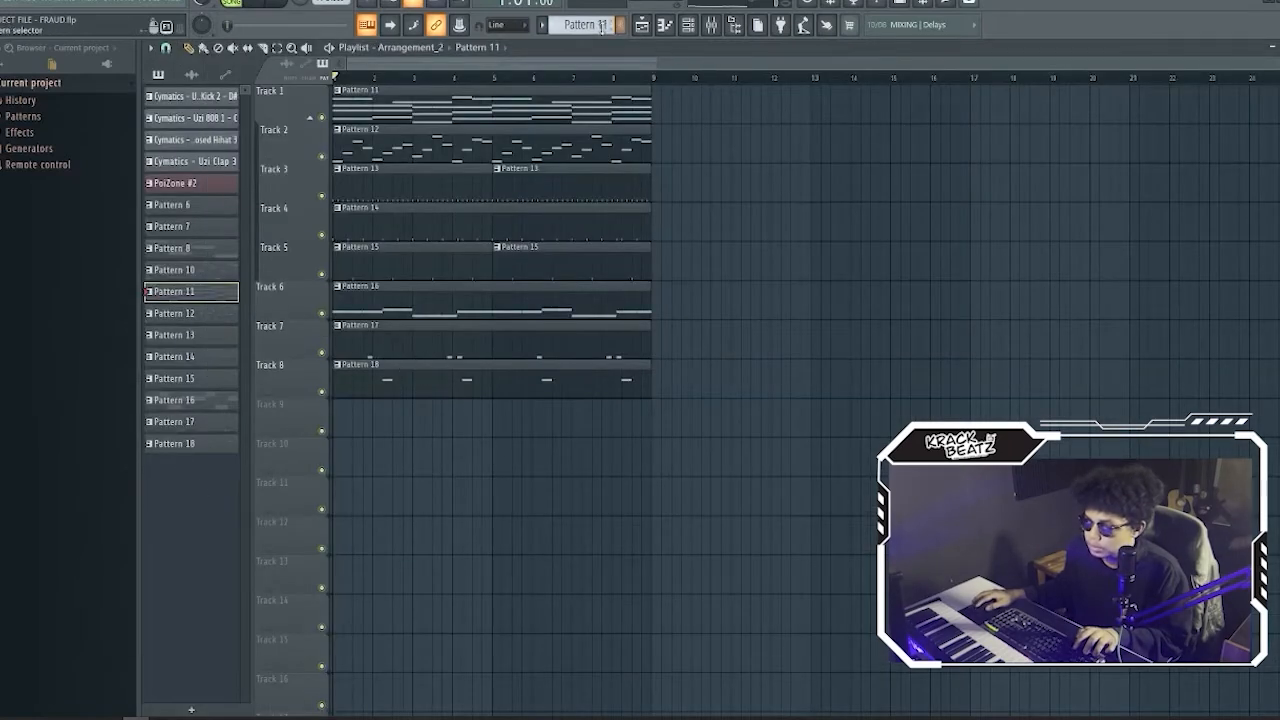
{"action": "left_click_drag", "start_coordinate": [606, 25], "coordinate": [606, 18]}
{"action": "key", "text": "F4"}
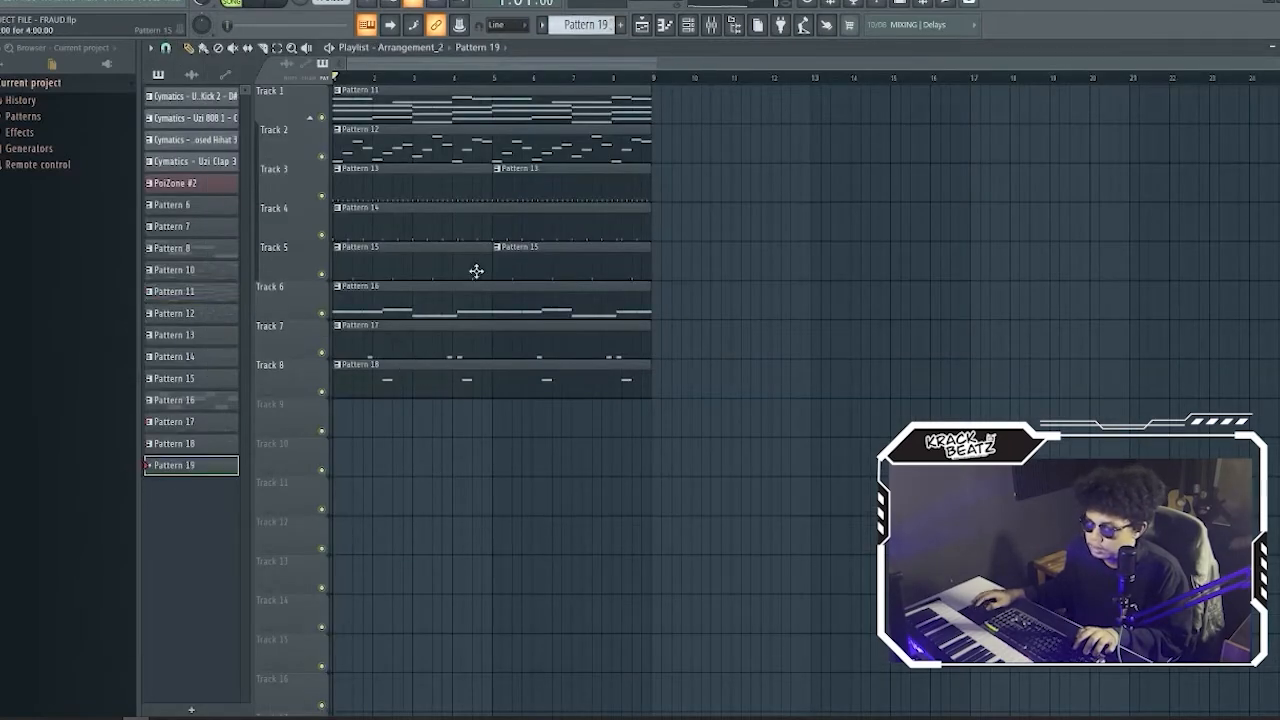
{"action": "left_click", "coordinate": [341, 413]}
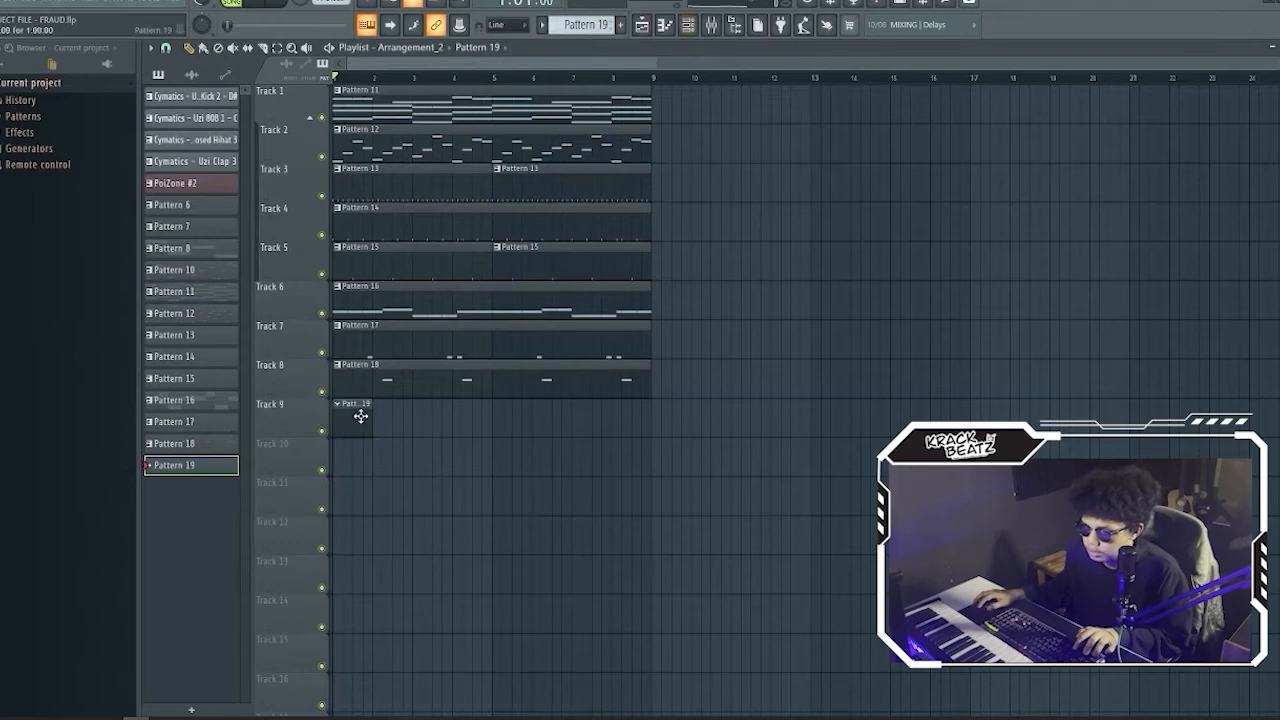
{"action": "left_click_drag", "start_coordinate": [370, 411], "coordinate": [648, 408]}
Step: Paste the copied chord bass notes into the Church organ piano roll of Pattern 19
{"action": "key", "text": "F6"}
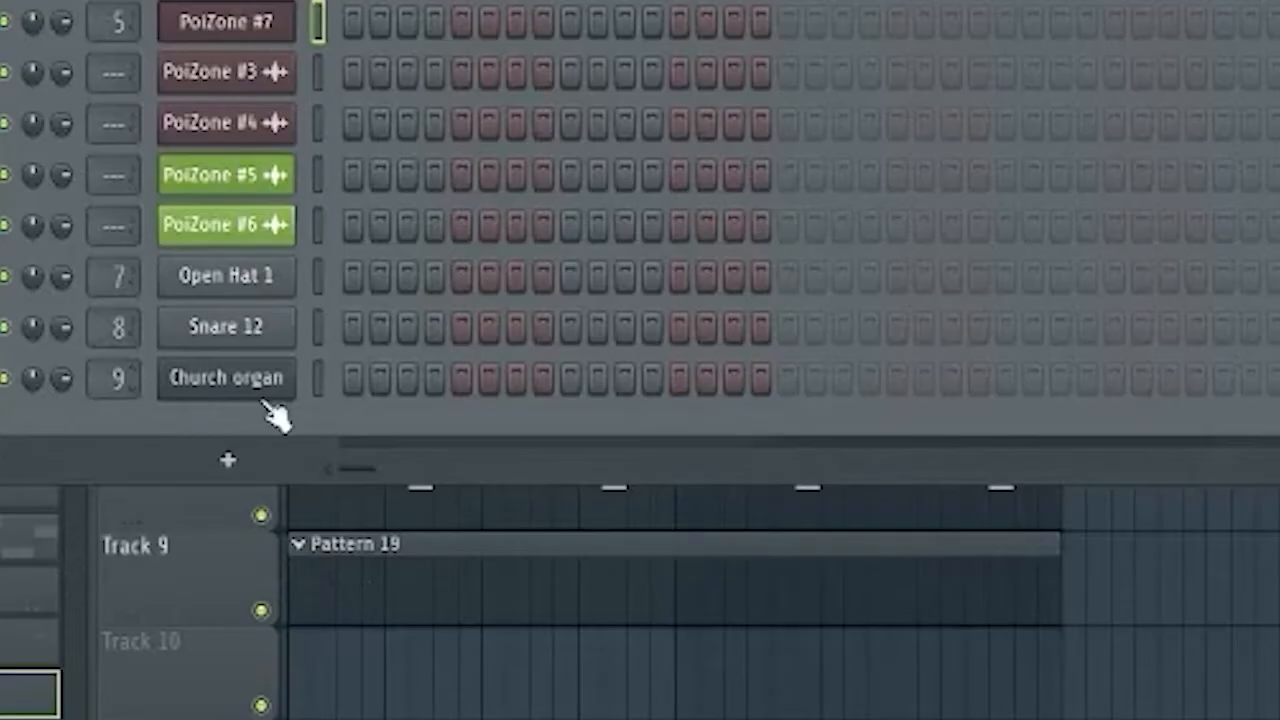
{"action": "right_click", "coordinate": [295, 376]}
{"action": "left_click", "coordinate": [435, 356]}
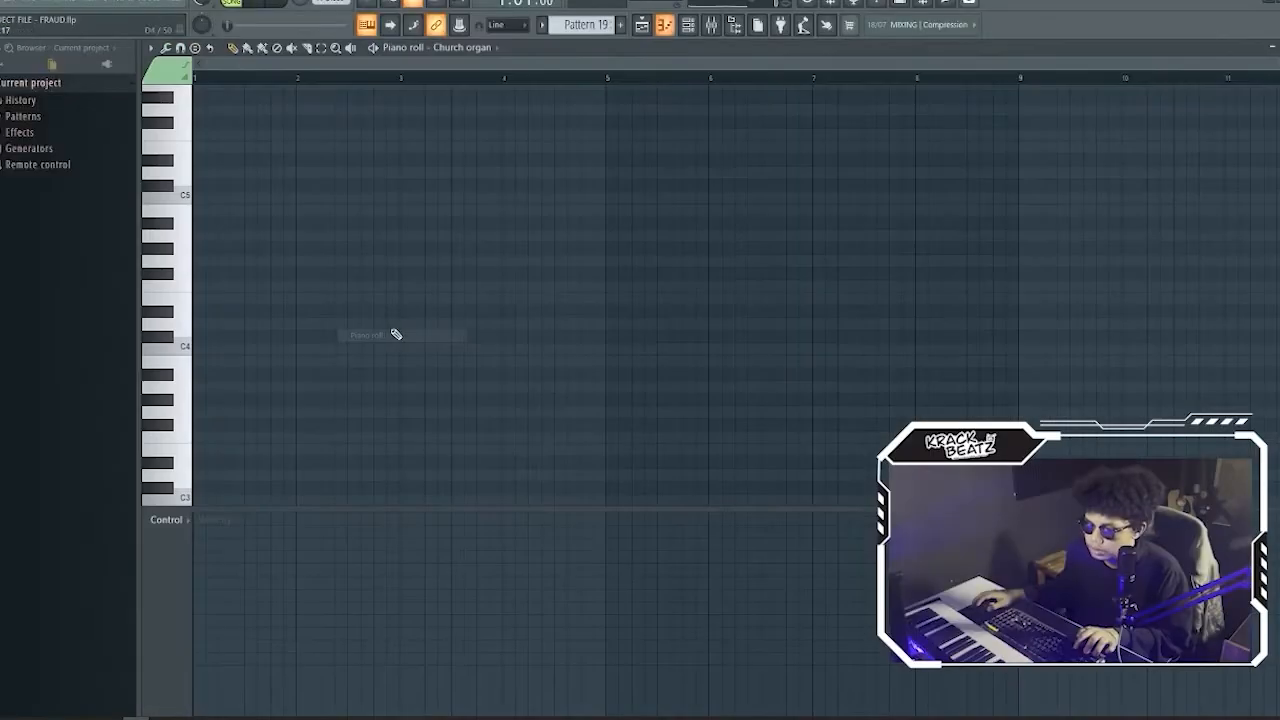
{"action": "key", "text": "ctrl+v"}
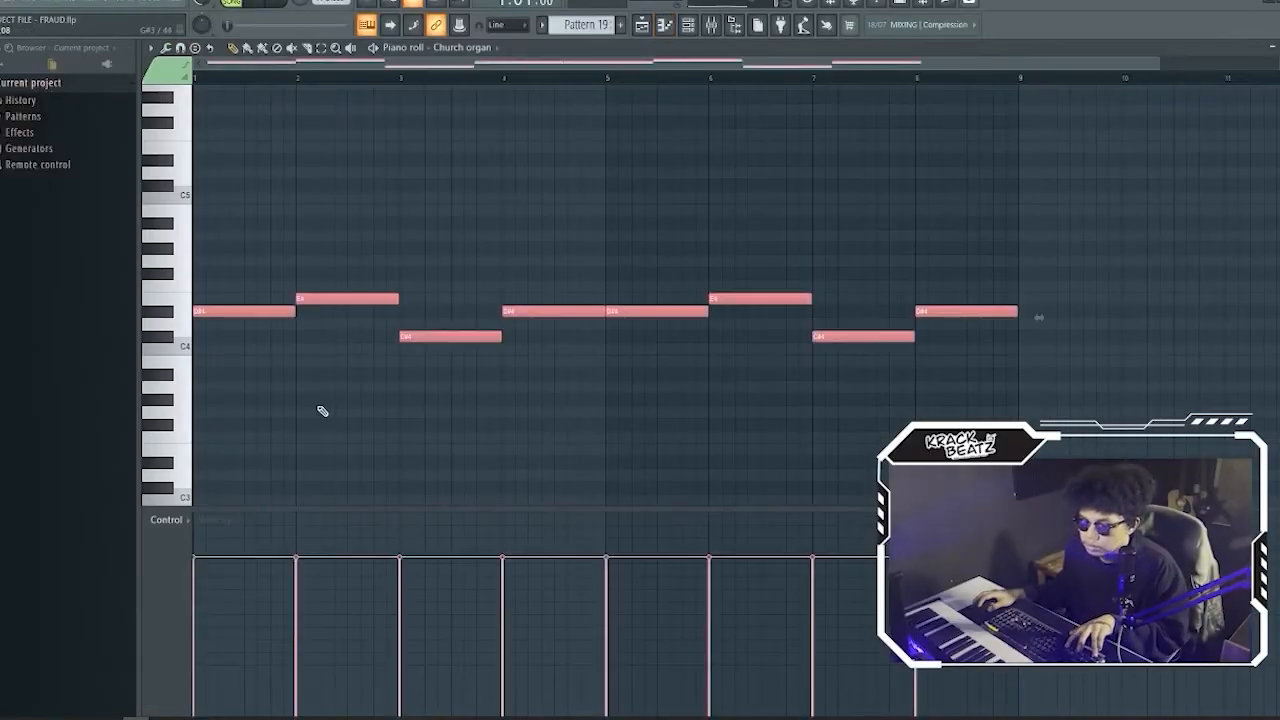
Step: Deselect the pasted notes and play the Church organ bass line in Pattern 19
{"action": "key", "text": "ctrl+d"}
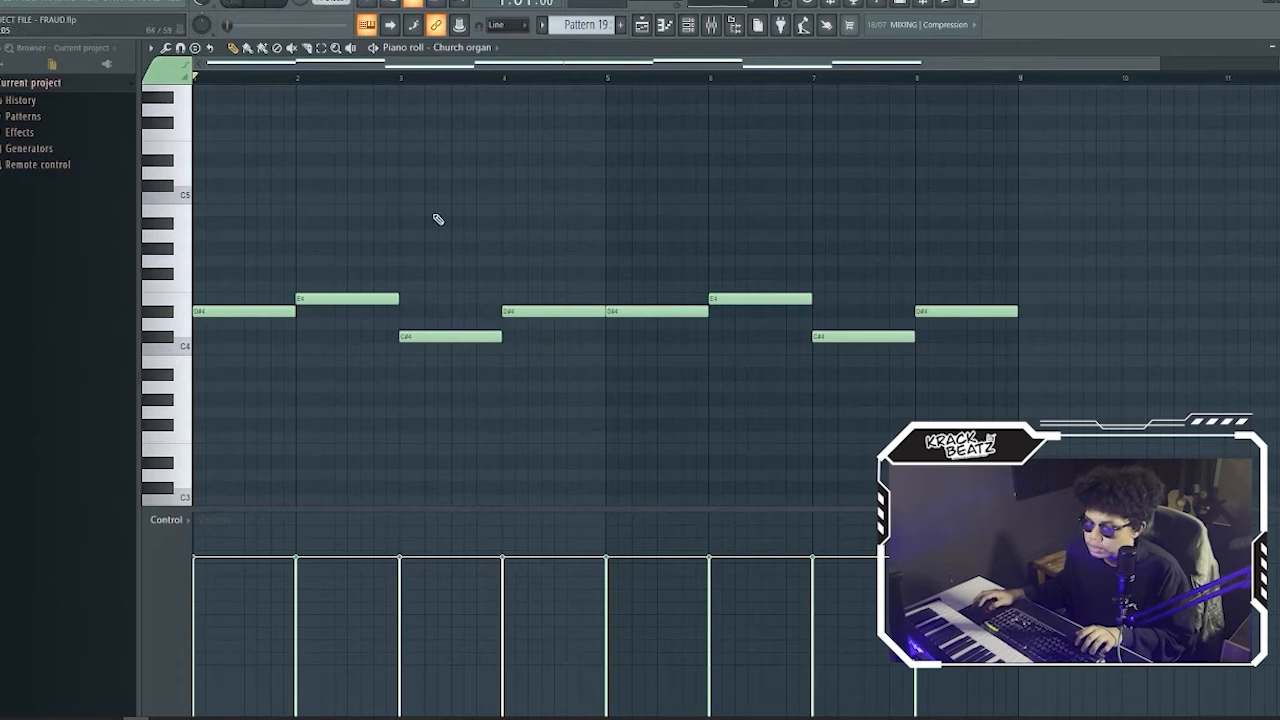
{"action": "key", "text": "space"}
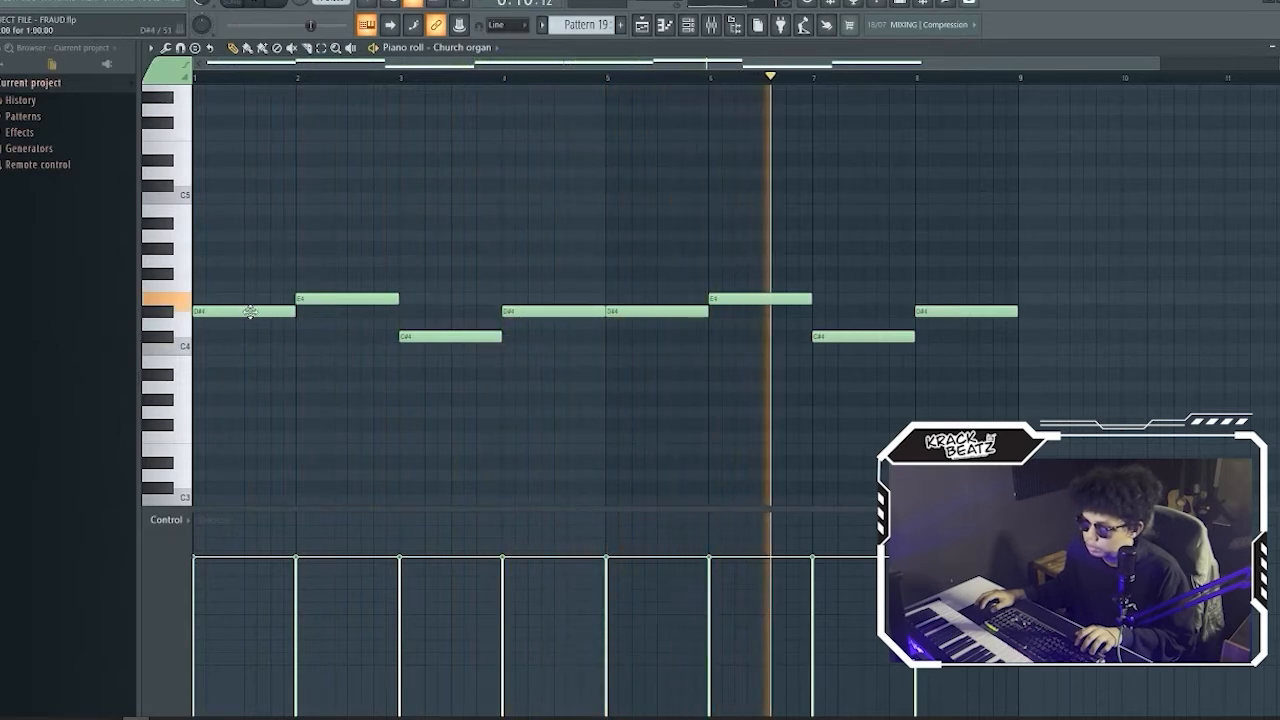
{"action": "key", "text": "space"}
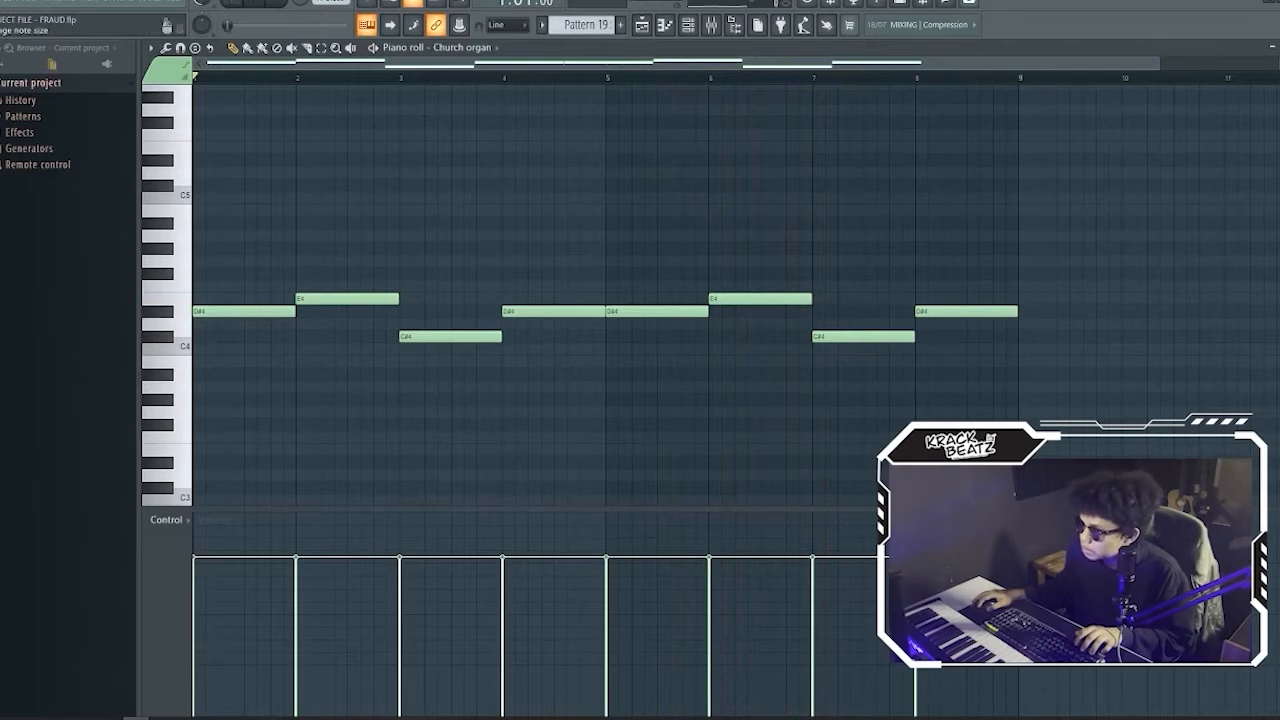
Step: Review the PoiZone #2 melody in Pattern 12 and the PoiZone #7 chords in Pattern 11 from bar 1
{"action": "key", "text": "Escape"}
{"action": "key", "text": "Escape"}
{"action": "double_click", "coordinate": [369, 125]}
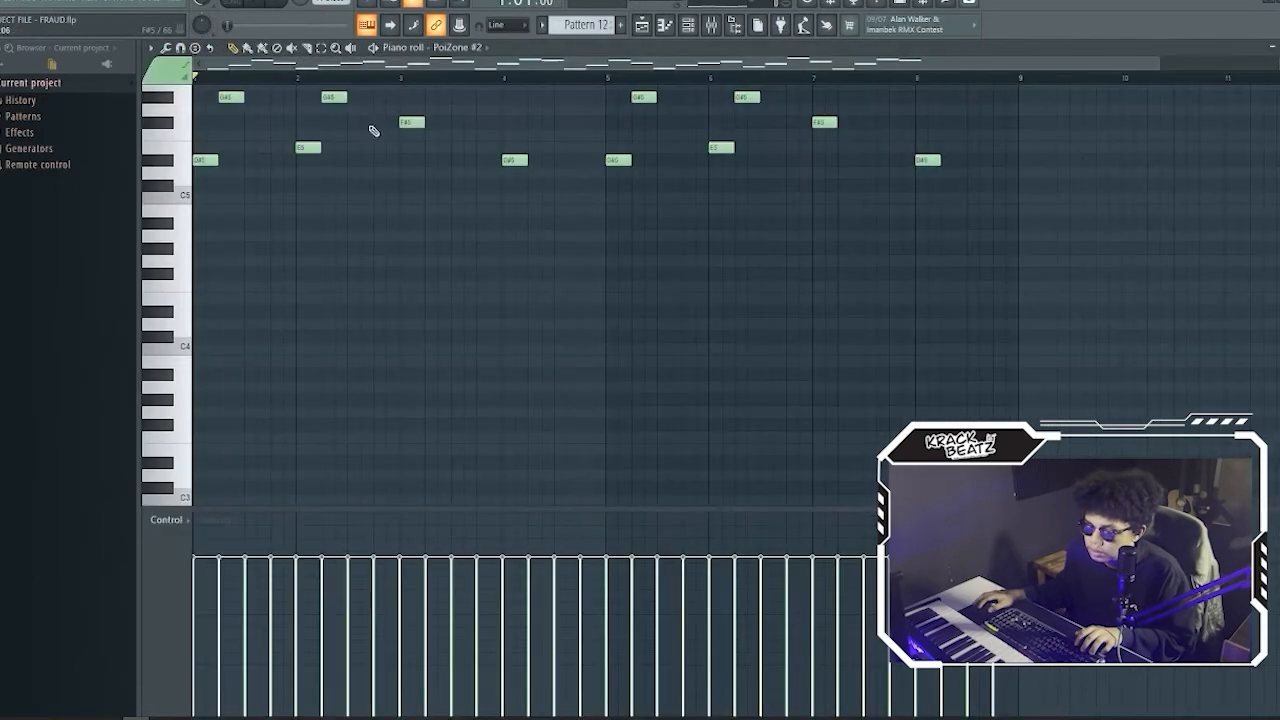
{"action": "key", "text": "Escape"}
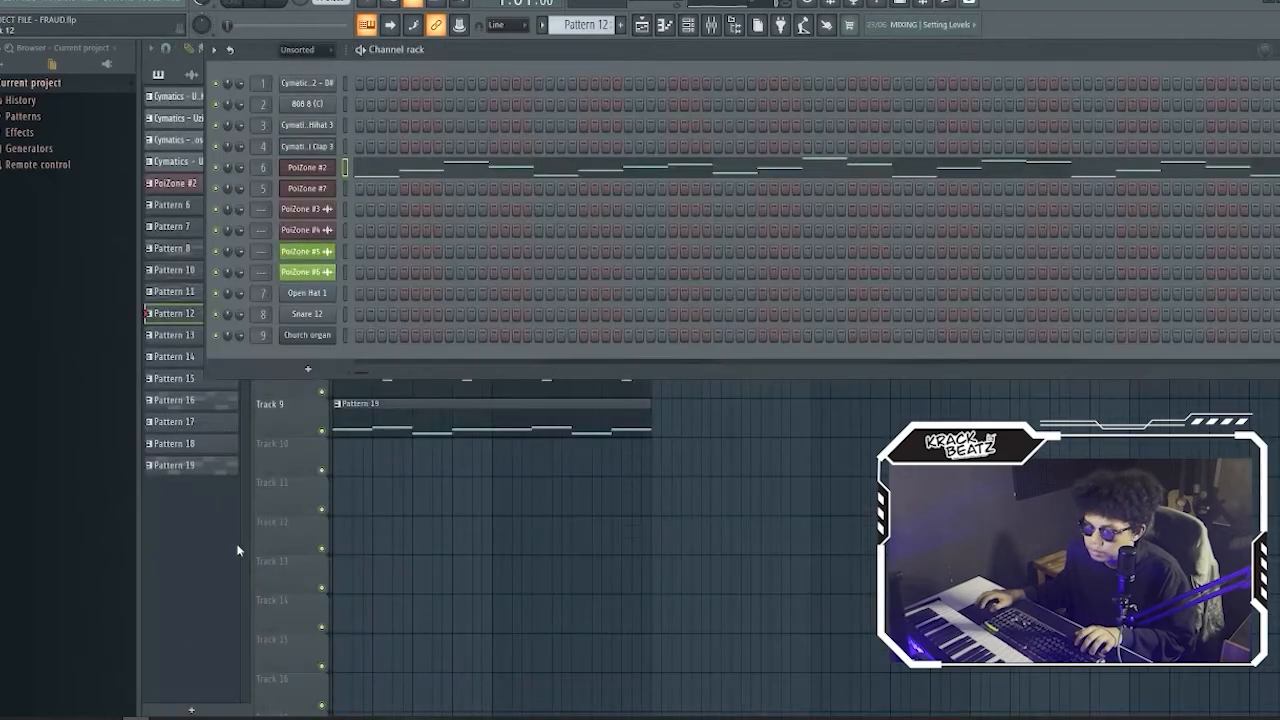
{"action": "key", "text": "Escape"}
{"action": "double_click", "coordinate": [410, 124]}
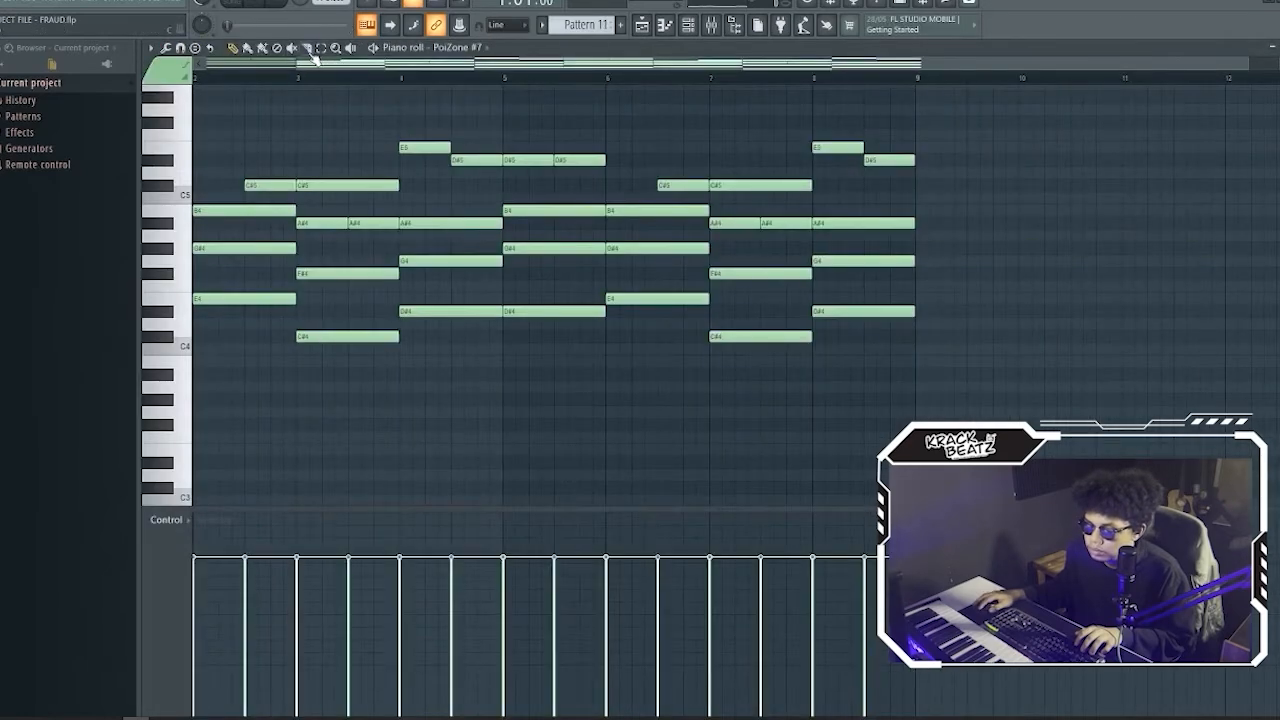
{"action": "left_click_drag", "start_coordinate": [298, 62], "coordinate": [204, 62]}
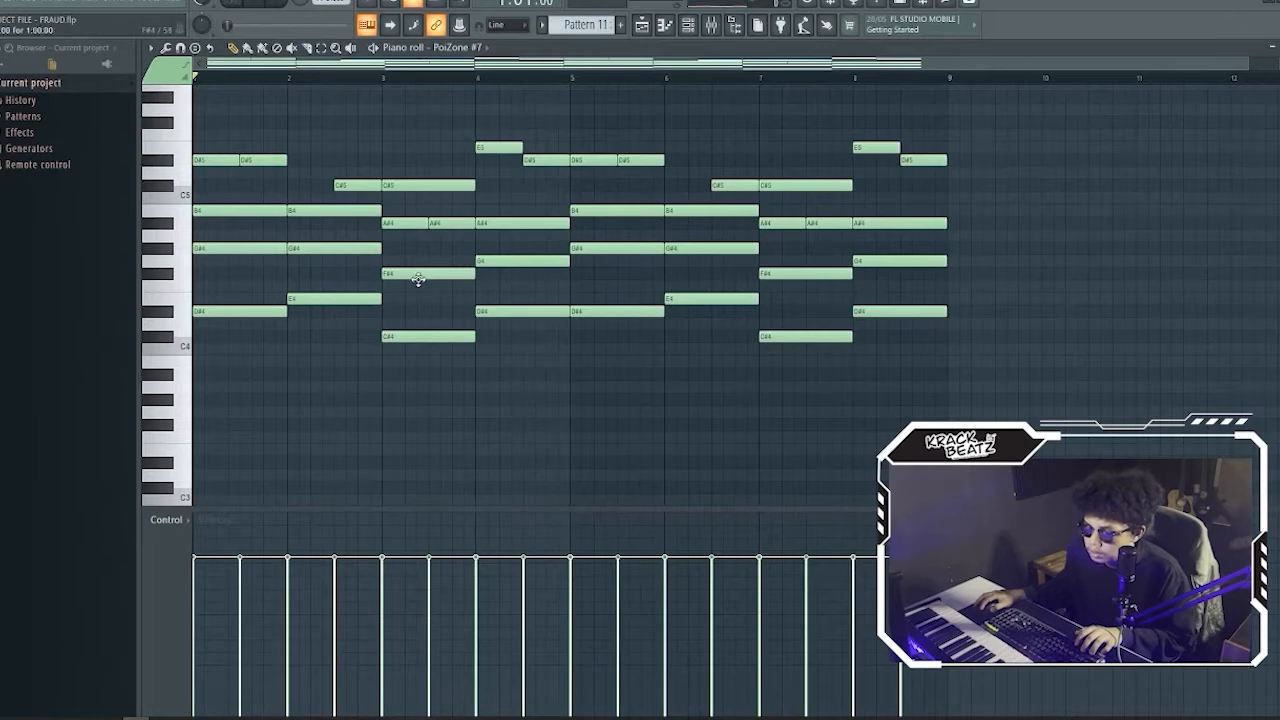
{"action": "key", "text": "Escape"}
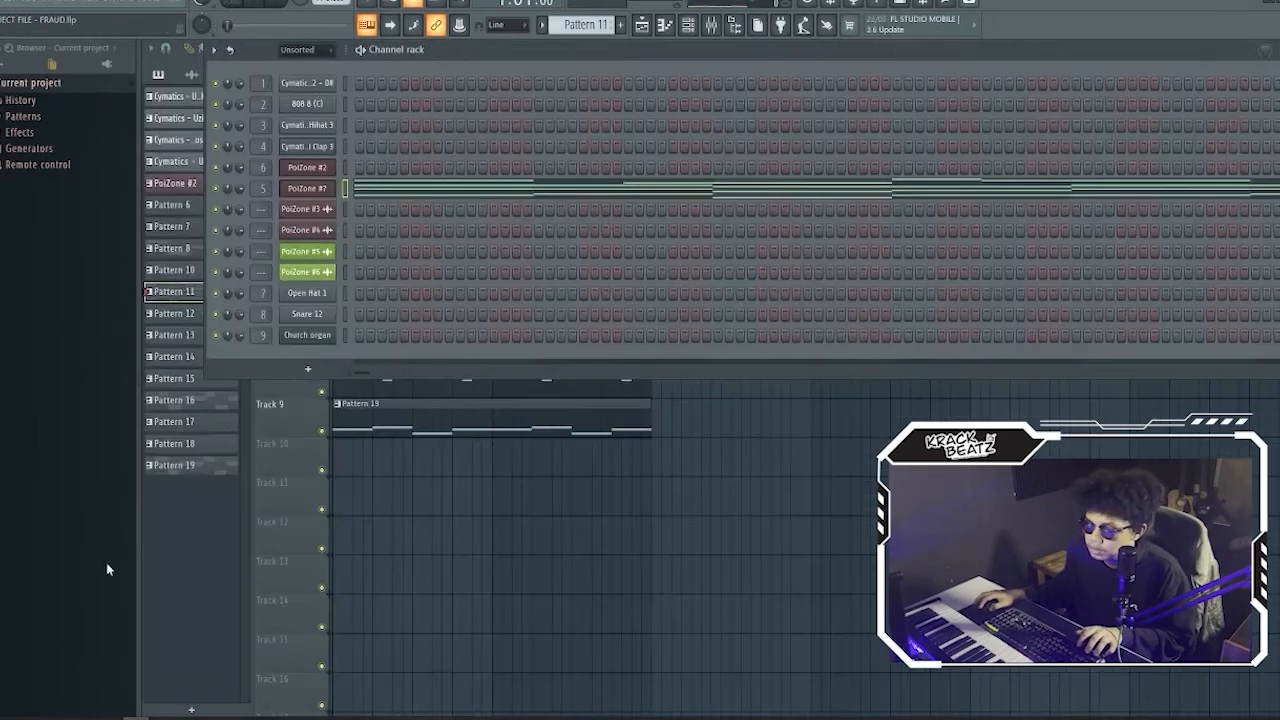
Step: Raise the Church organ's first note in Pattern 19 to G#4 and its third-bar note to F#4
{"action": "key", "text": "Escape"}
{"action": "double_click", "coordinate": [397, 413]}
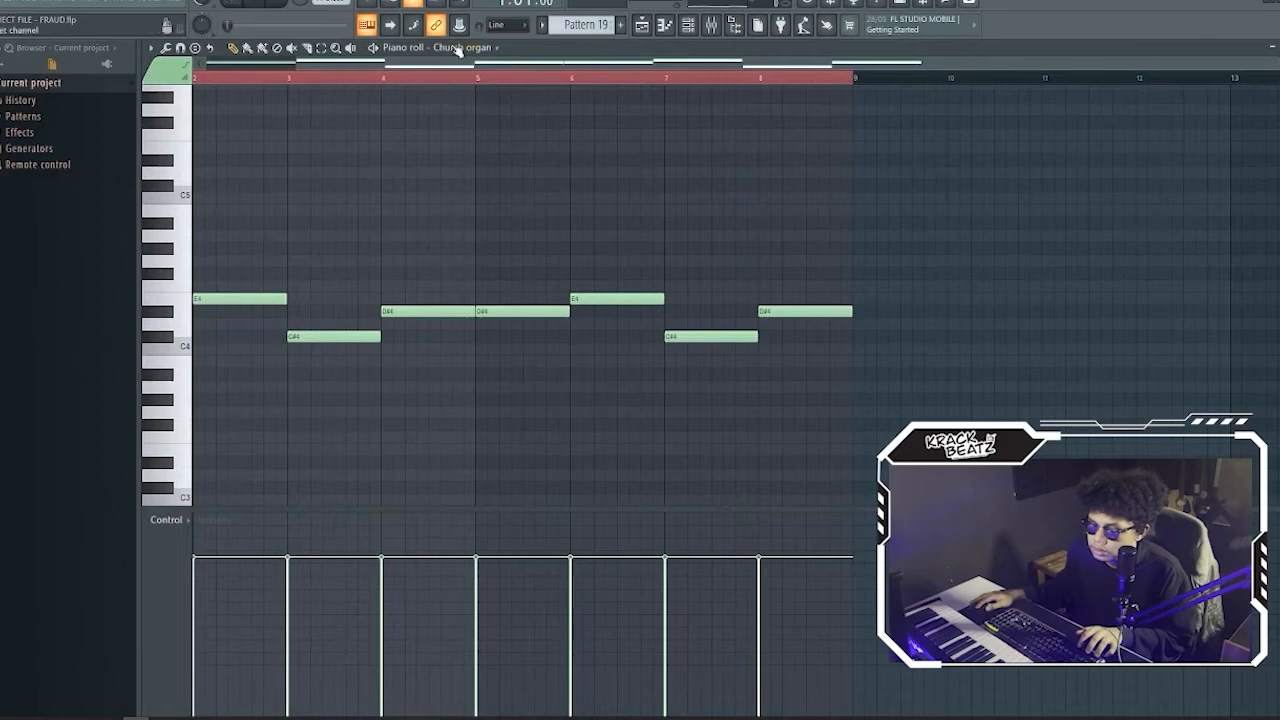
{"action": "left_click_drag", "start_coordinate": [298, 62], "coordinate": [80, 105]}
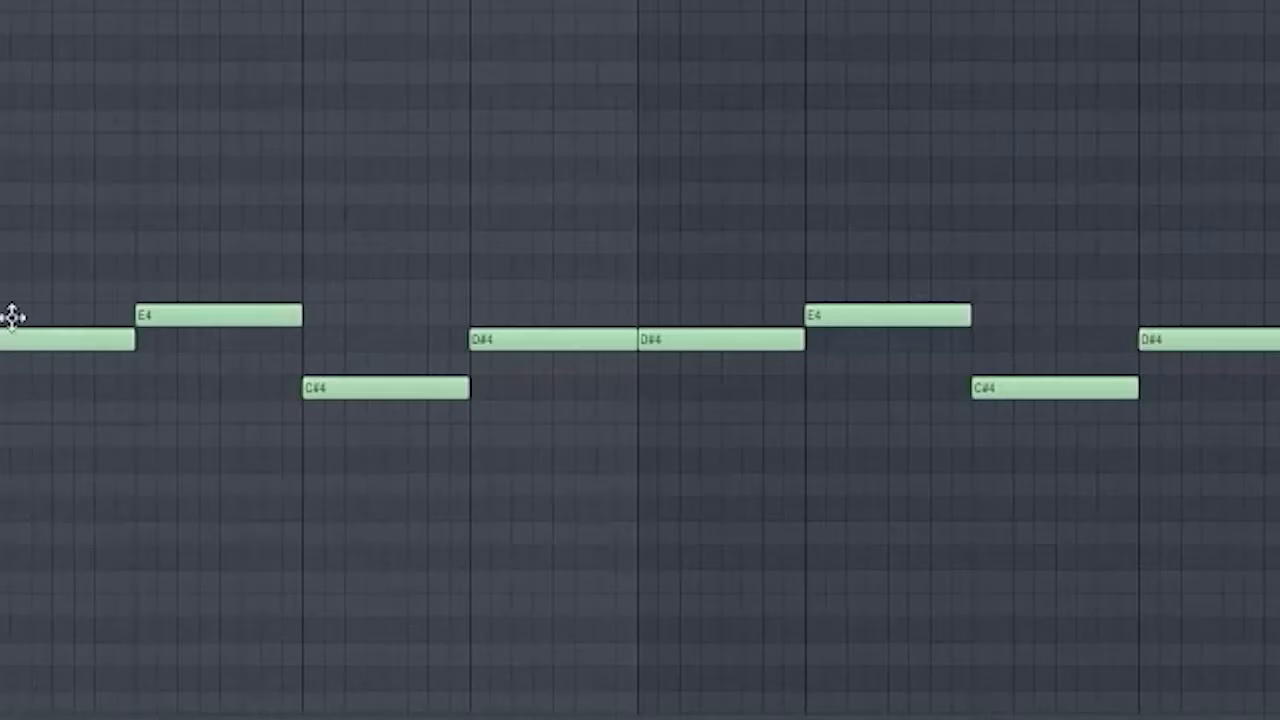
{"action": "left_click_drag", "start_coordinate": [12, 317], "coordinate": [12, 195]}
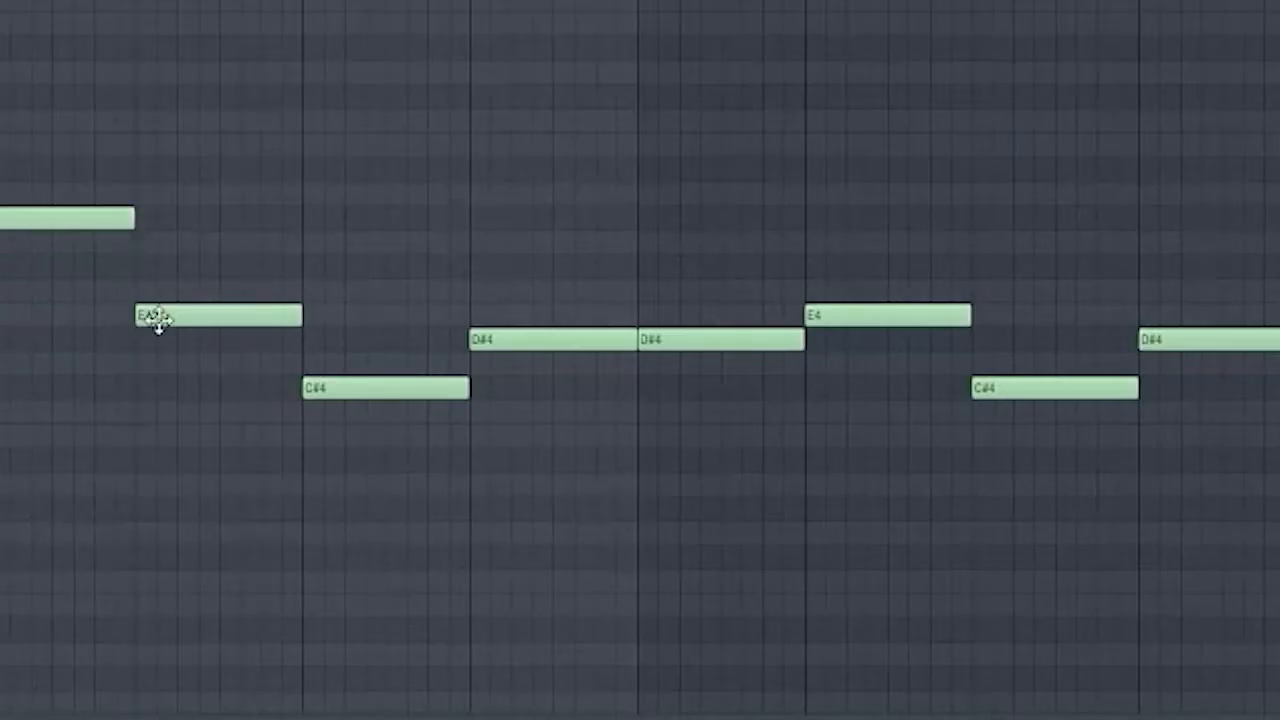
{"action": "left_click_drag", "start_coordinate": [316, 385], "coordinate": [316, 266]}
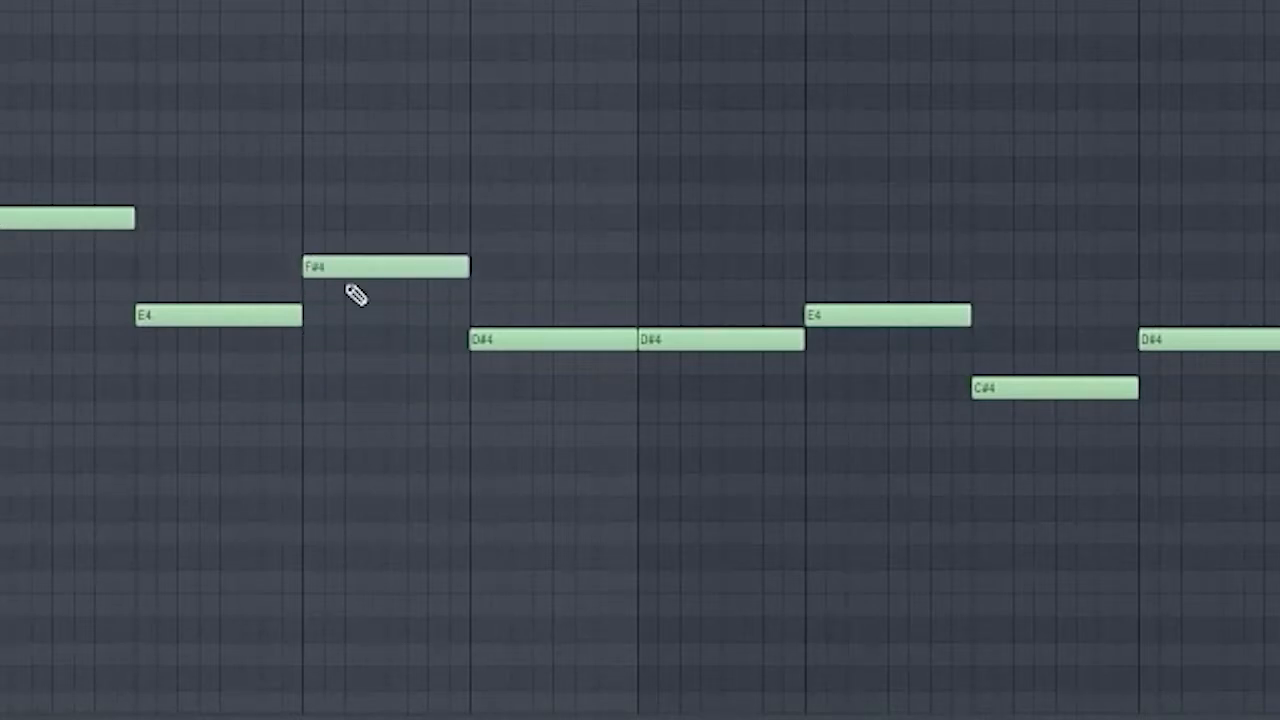
Step: Delete the Church organ notes in bars 5 to 8 and repeat the first four bars' notes in their place
{"action": "left_click_drag", "start_coordinate": [1274, 424], "coordinate": [690, 220]}
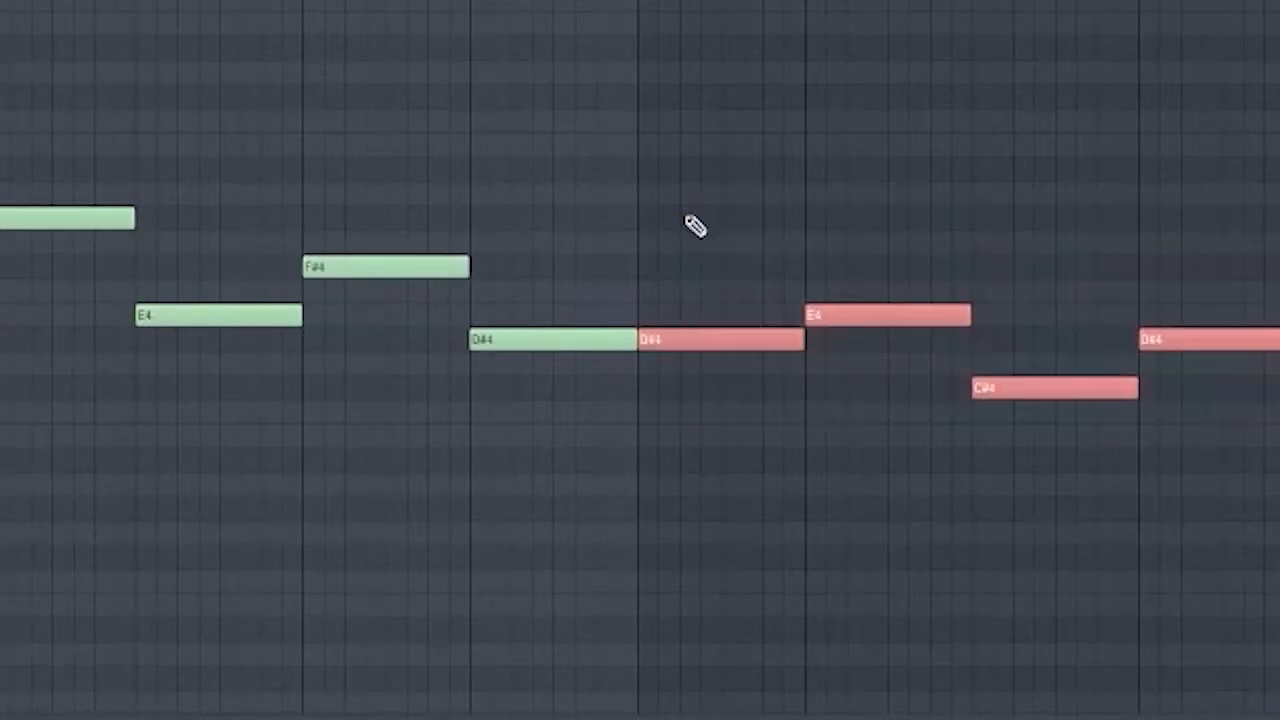
{"action": "key", "text": "Delete"}
{"action": "left_click_drag", "start_coordinate": [548, 352], "coordinate": [118, 198]}
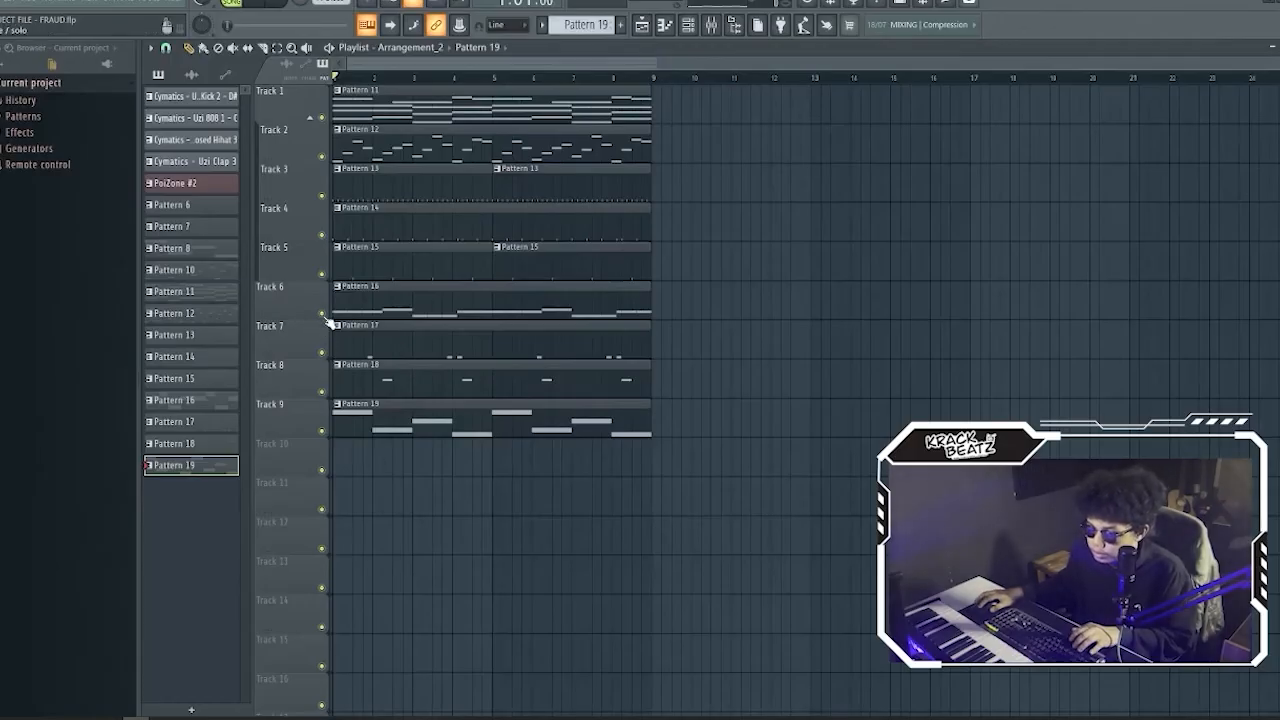
Step: Mute Track 6, audition the arrangement with the Pattern 19 organ line, and restore playback of all tracks
{"action": "left_click", "coordinate": [322, 313]}
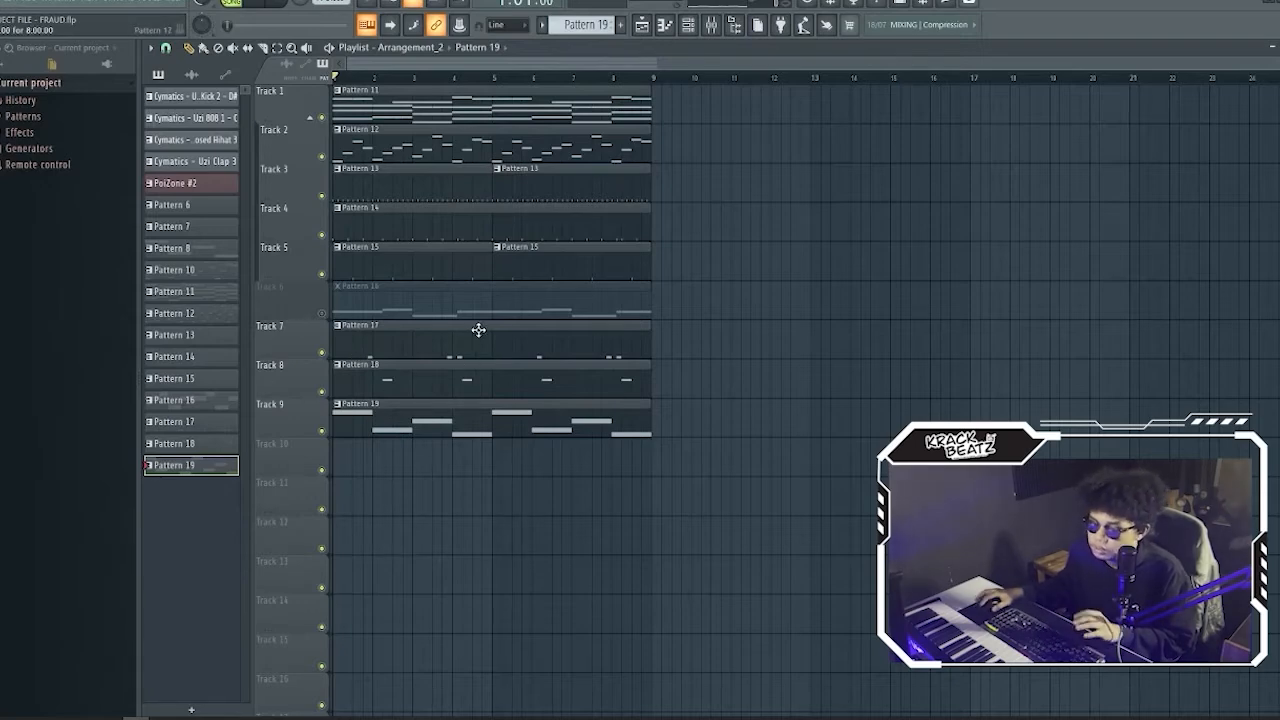
{"action": "key", "text": "space"}
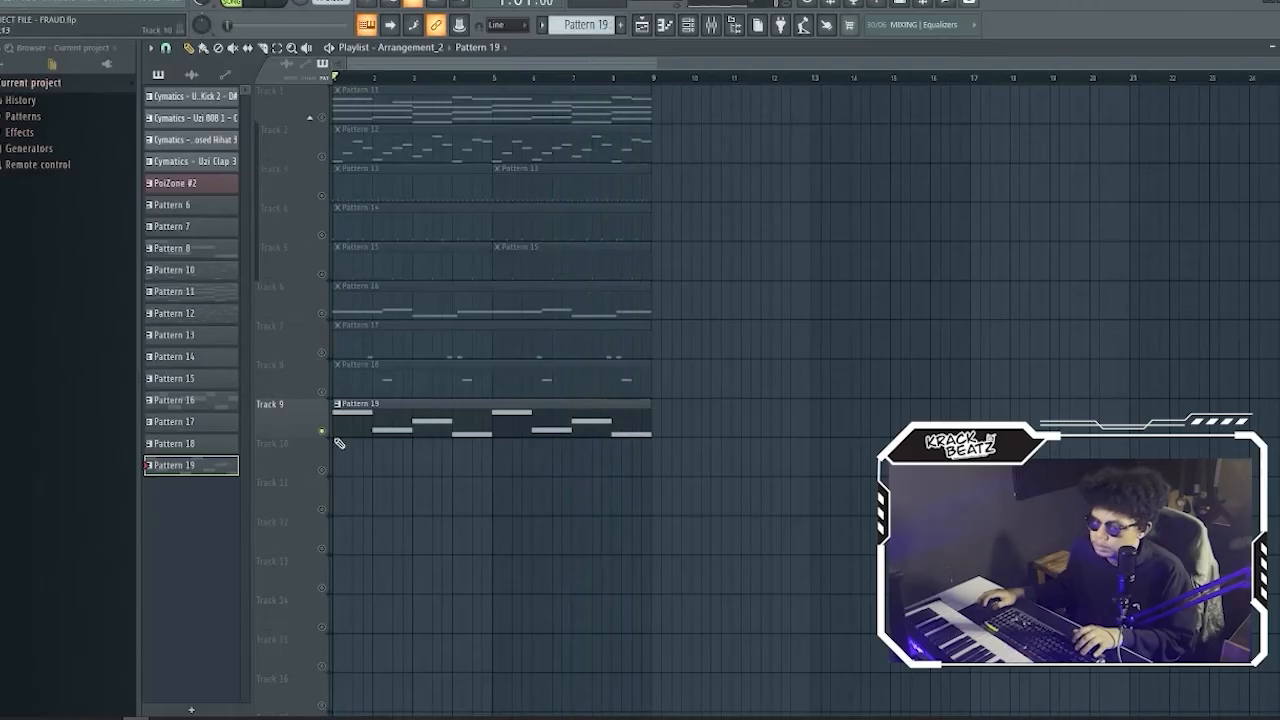
{"action": "right_click", "coordinate": [322, 432]}
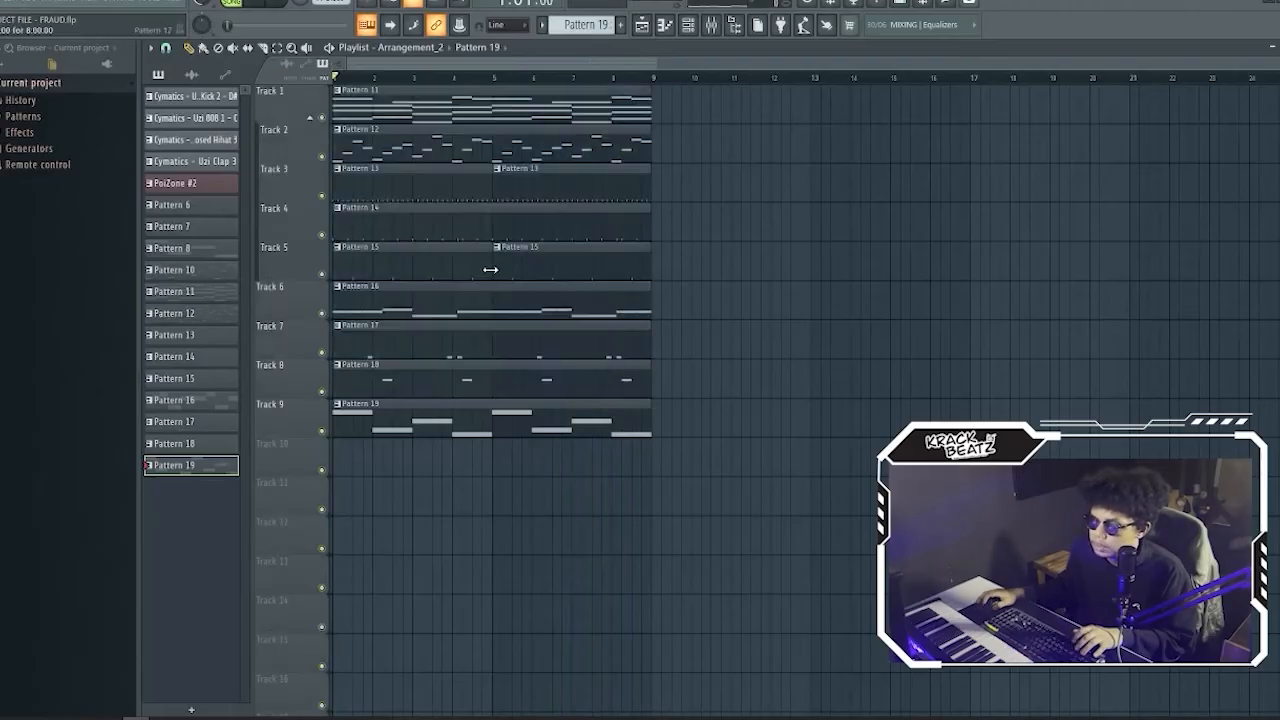
Step: Move all clips on Tracks 3 to 9 from bar 1 to bar 9 and deselect them
{"action": "scroll", "coordinate": [428, 71], "scroll_direction": "down", "scroll_amount": 1}
{"action": "scroll", "coordinate": [428, 72], "scroll_direction": "up", "scroll_amount": 1}
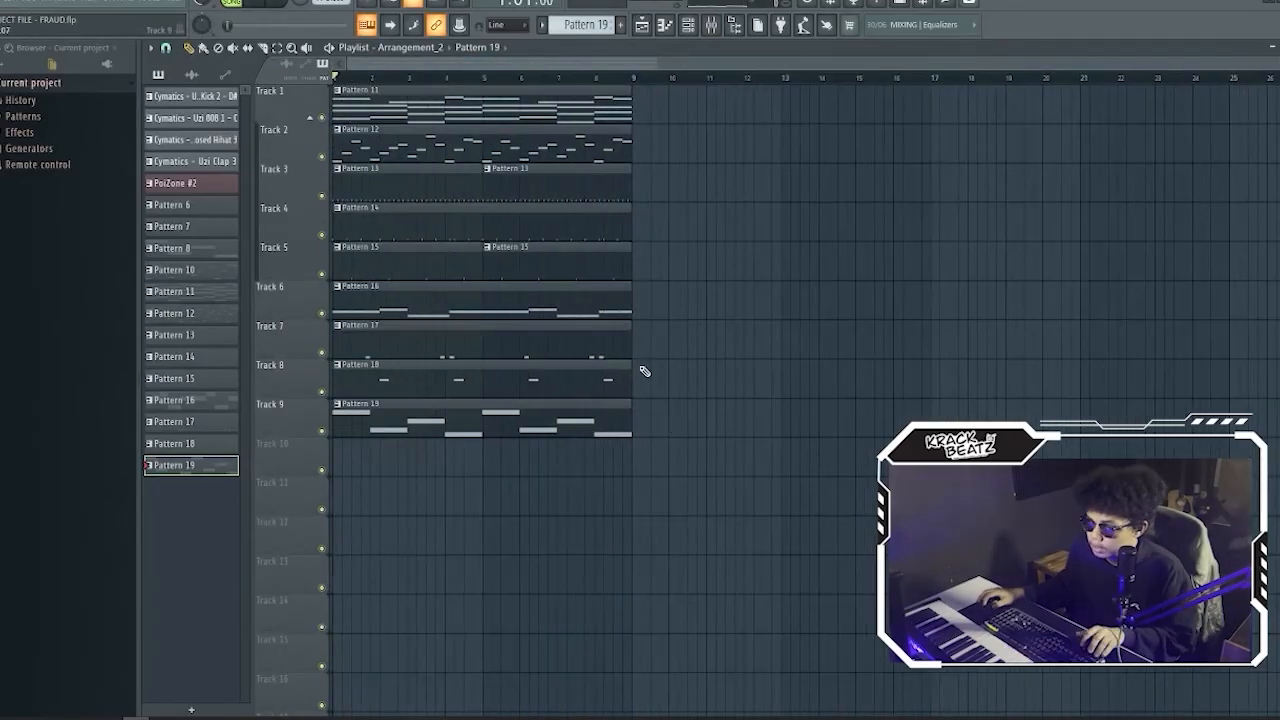
{"action": "left_click_drag", "start_coordinate": [628, 392], "coordinate": [673, 389]}
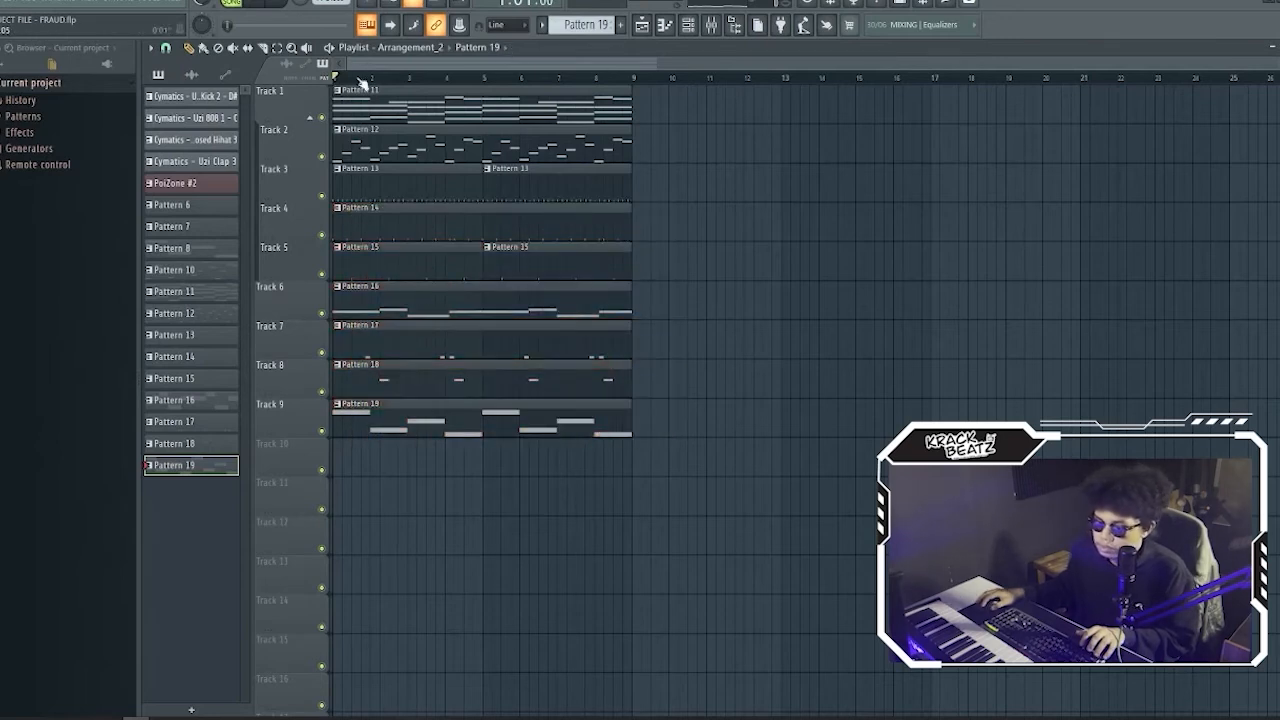
{"action": "left_click_drag", "start_coordinate": [617, 435], "coordinate": [216, 203]}
{"action": "left_click_drag", "start_coordinate": [357, 169], "coordinate": [656, 171]}
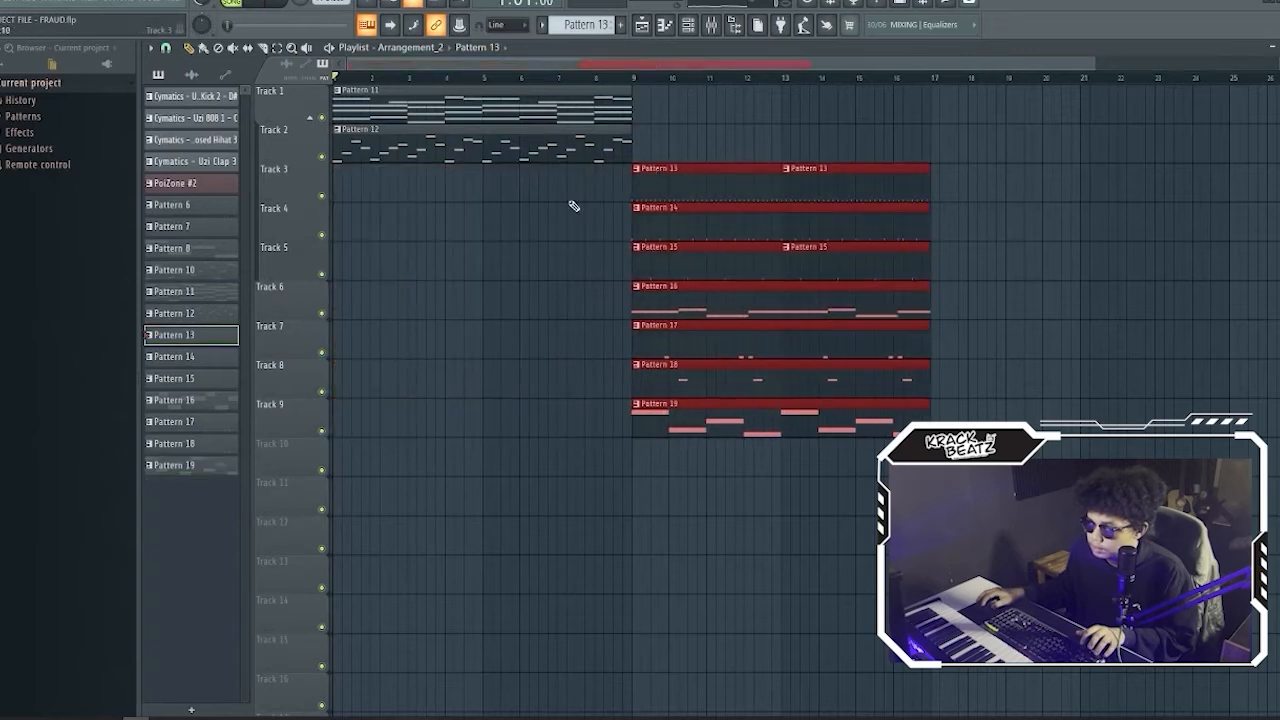
{"action": "left_click", "coordinate": [573, 206], "text": "ctrl"}
Step: Try to consolidate bars 1 to 8 of the playlist to audio with Track 1 soloed
{"action": "left_click", "coordinate": [321, 117], "text": "ctrl"}
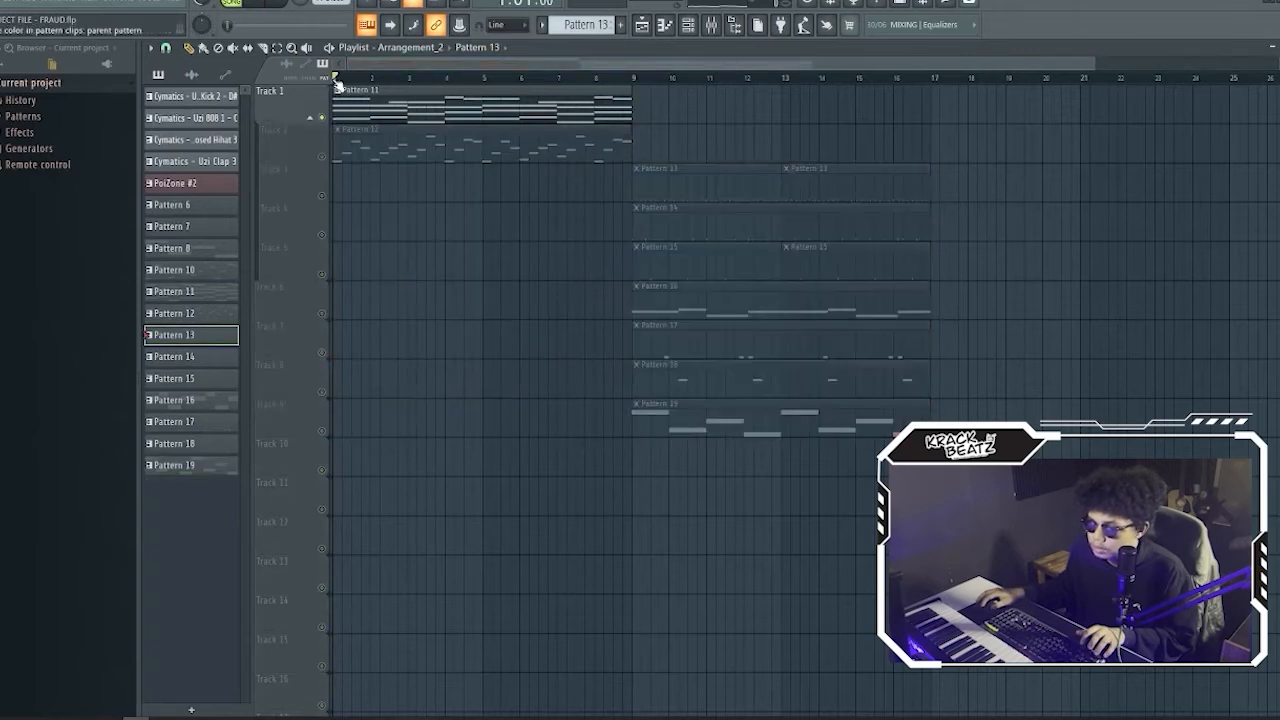
{"action": "left_click_drag", "start_coordinate": [336, 82], "coordinate": [632, 80]}
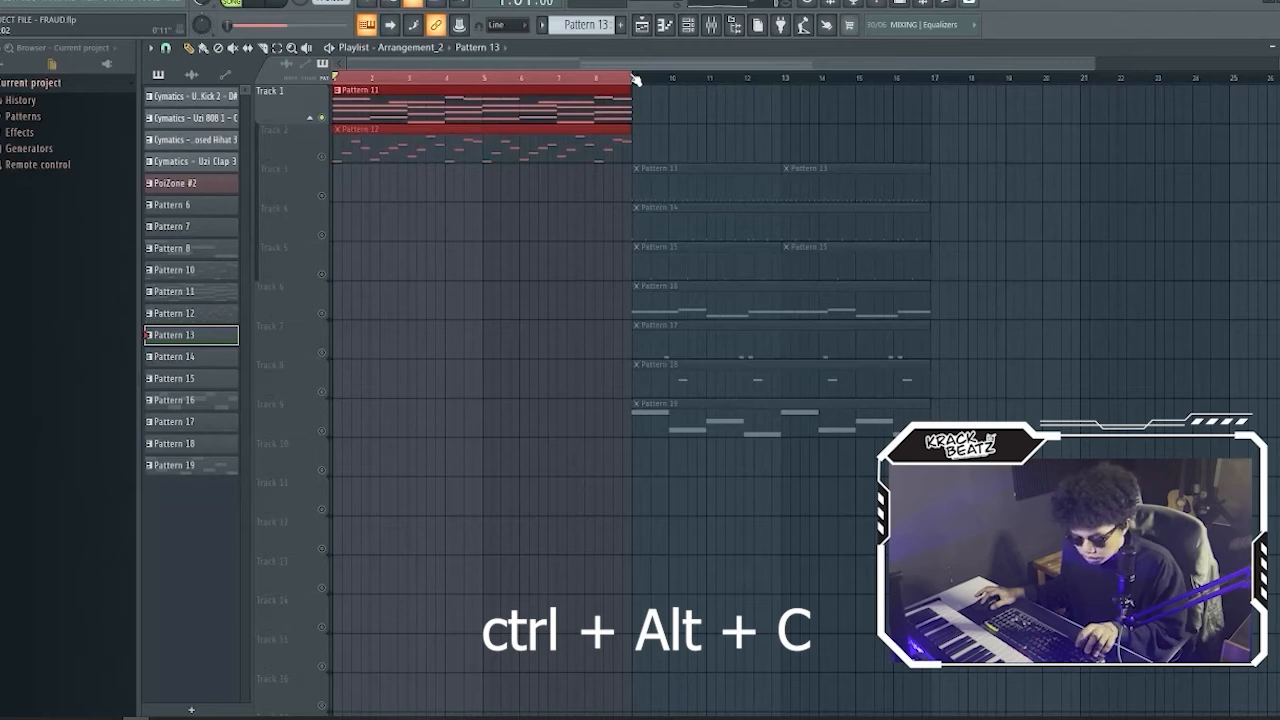
{"action": "key", "text": "ctrl+alt+c"}
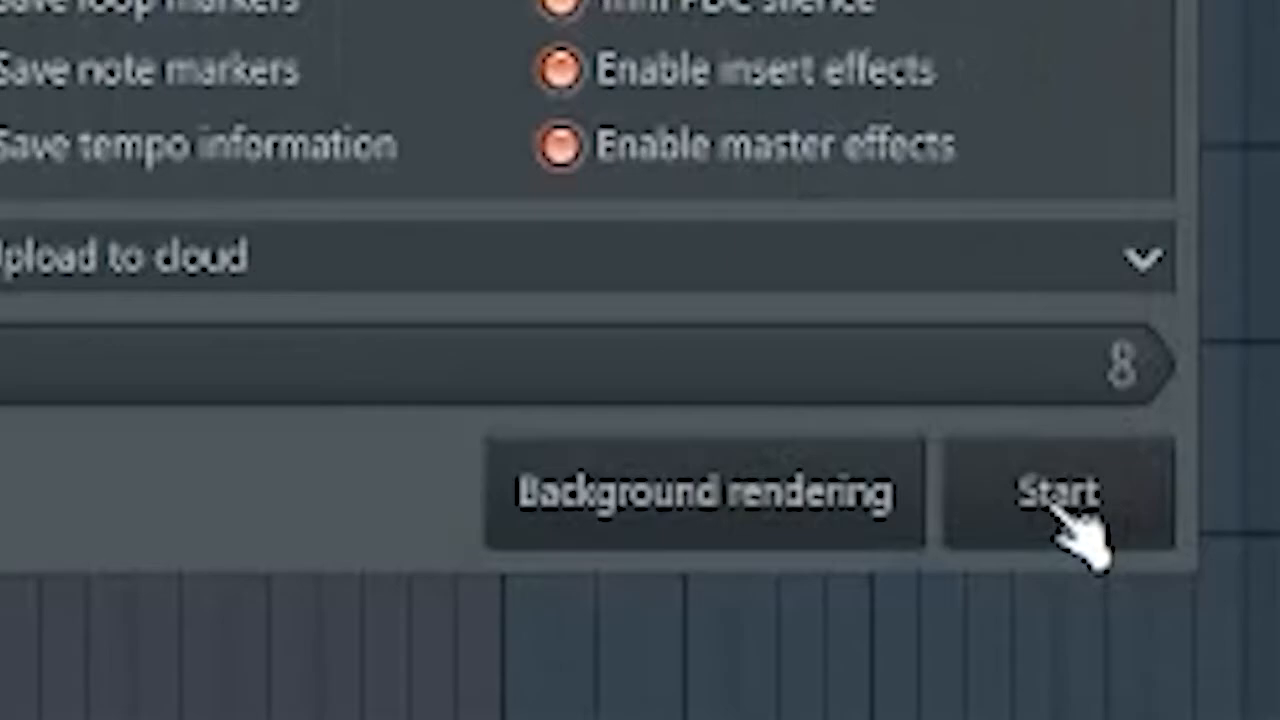
{"action": "left_click", "coordinate": [1060, 495]}
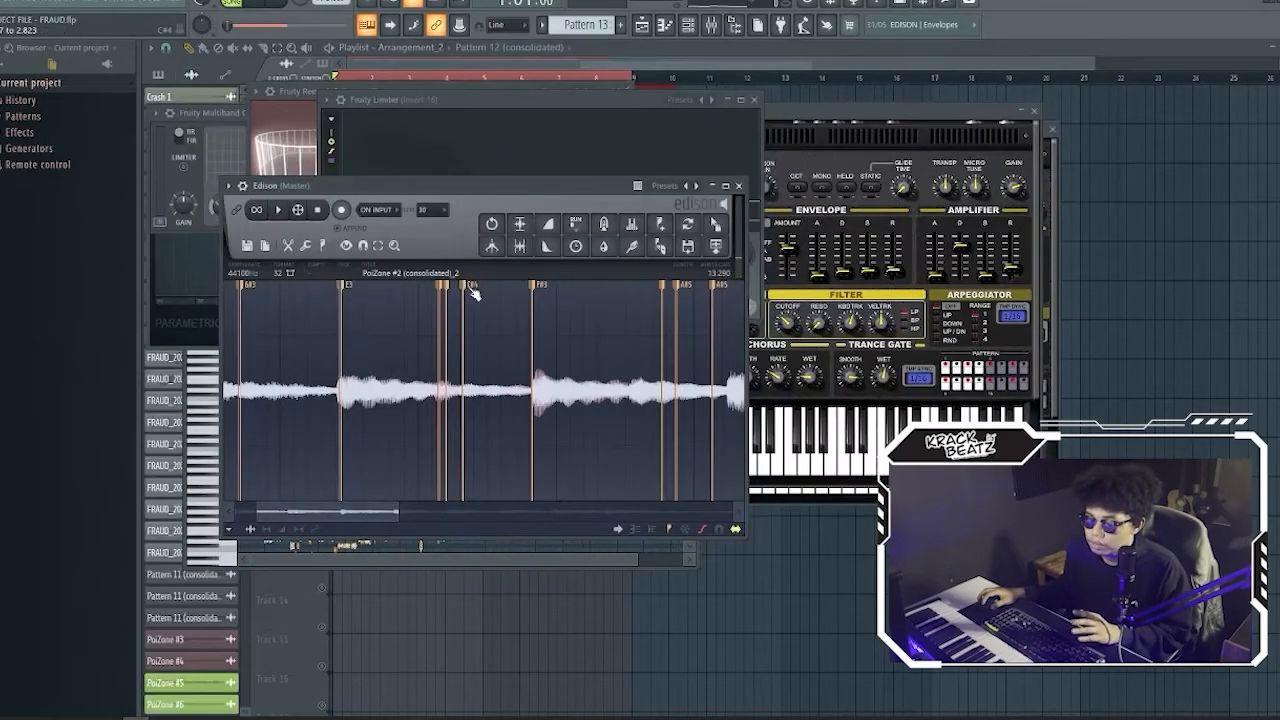
{"action": "left_click", "coordinate": [1107, 175]}
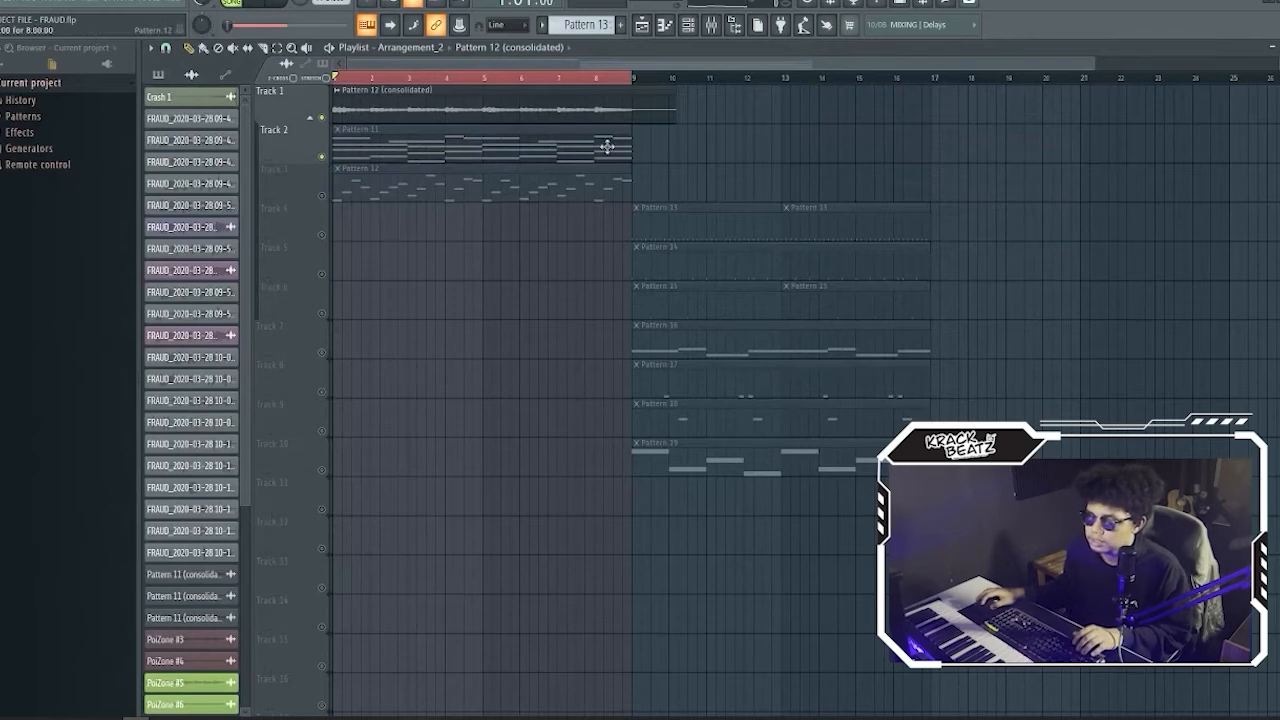
{"action": "left_click", "coordinate": [337, 79]}
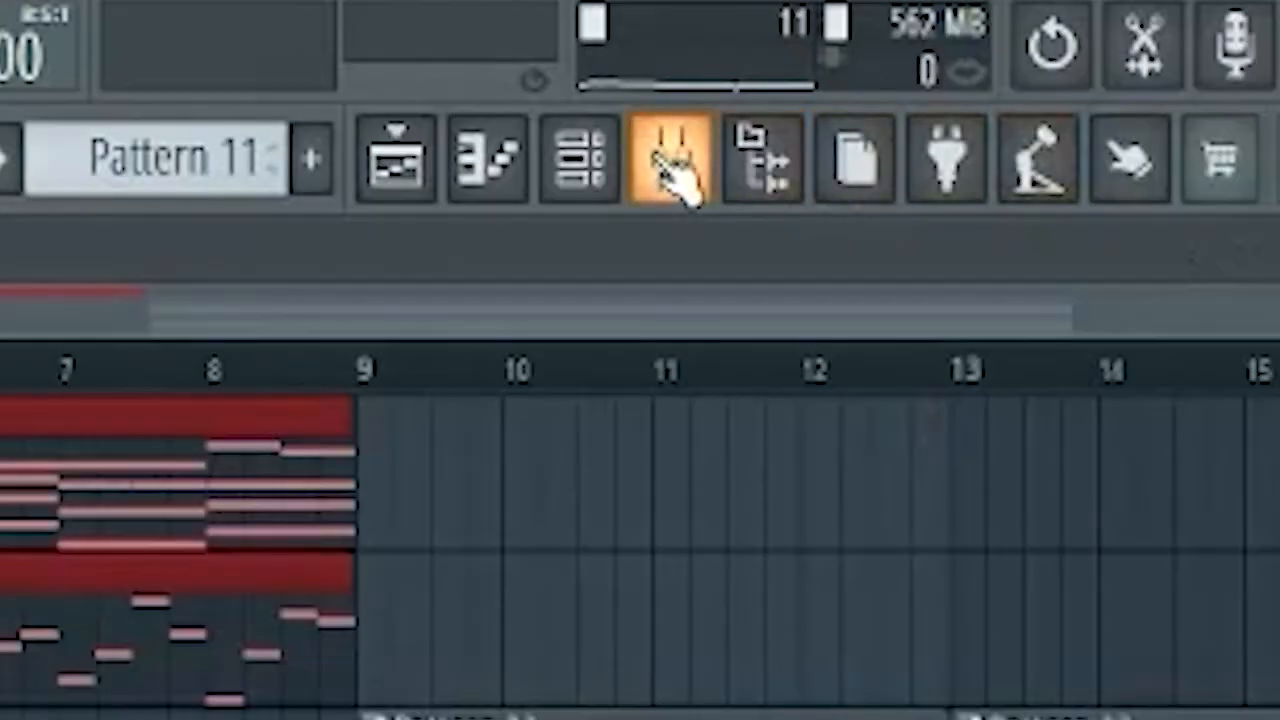
Step: Inspect the effect chains on the Master, Insert 6 and Insert 5 mixer tracks and return to the playlist
{"action": "left_click", "coordinate": [711, 26]}
{"action": "double_click", "coordinate": [513, 354]}
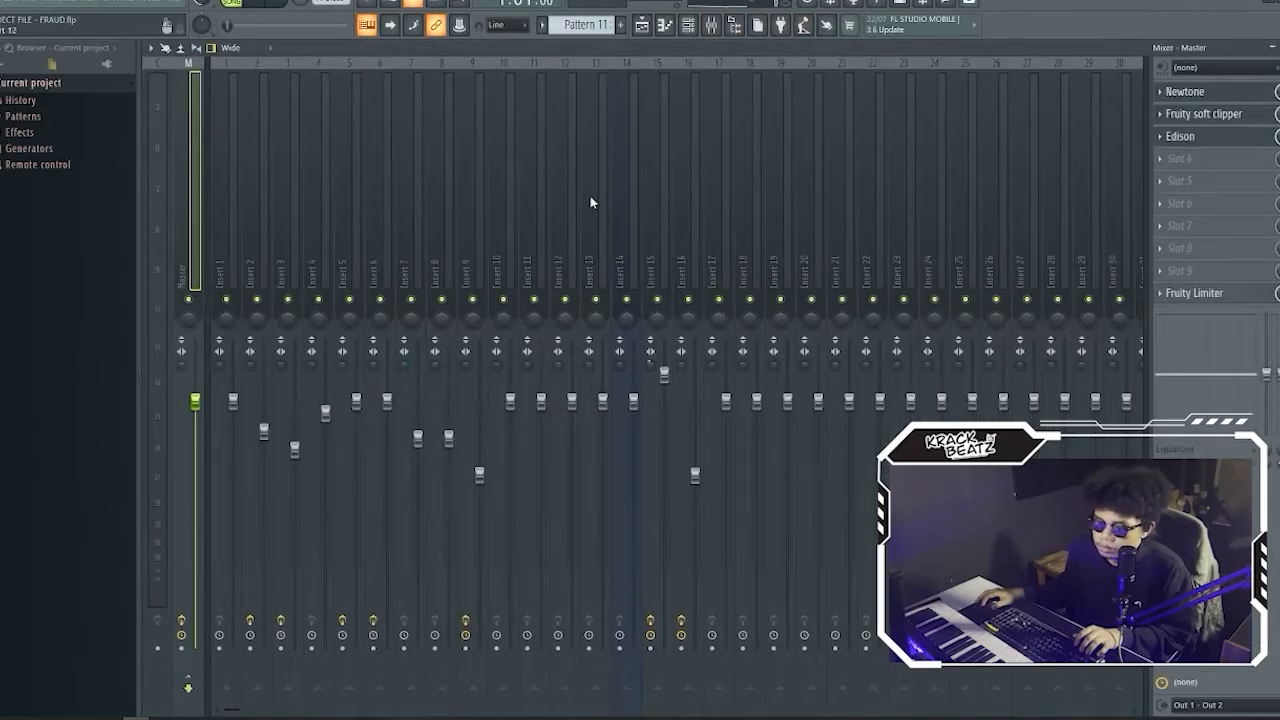
{"action": "left_click_drag", "start_coordinate": [621, 129], "coordinate": [514, 137]}
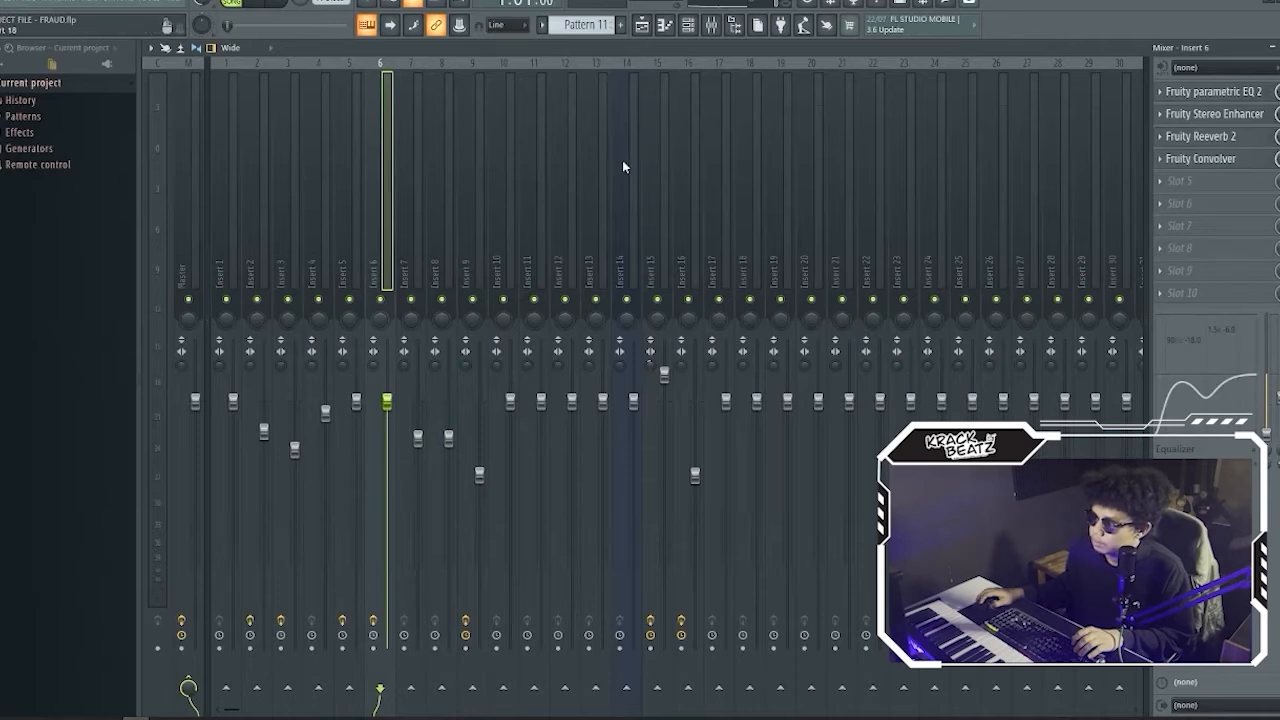
{"action": "left_click", "coordinate": [345, 148]}
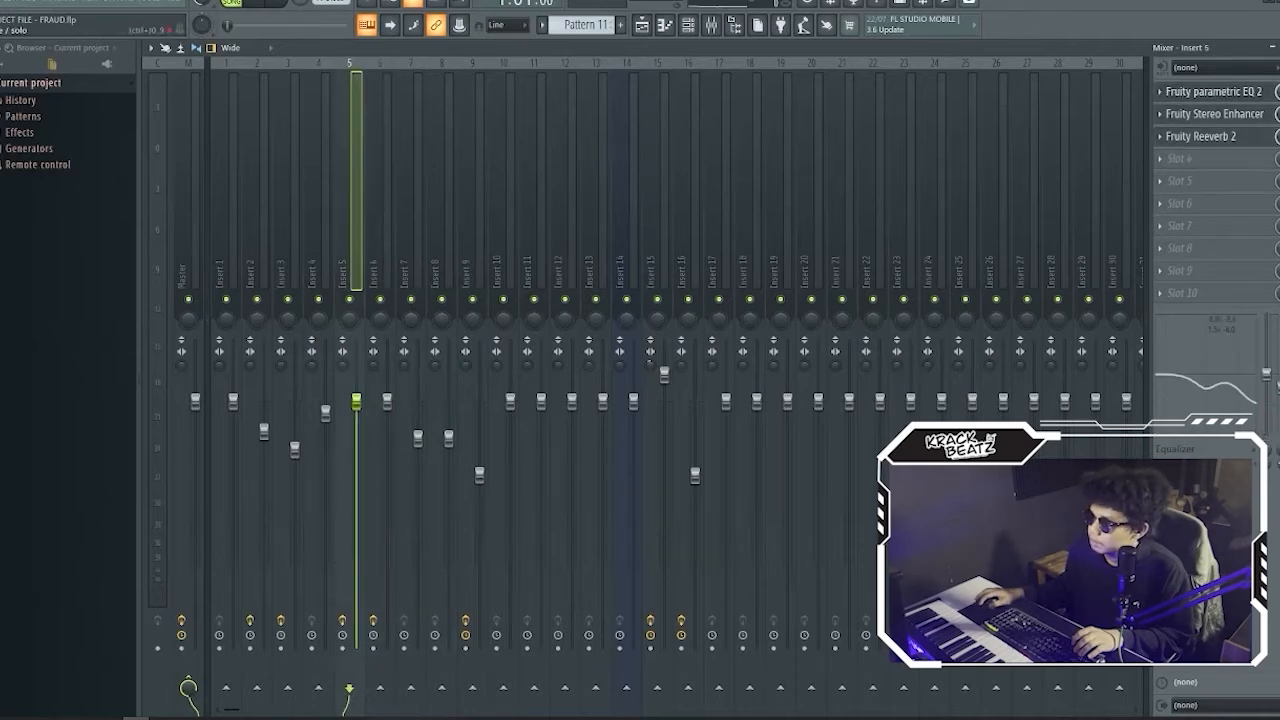
{"action": "left_click", "coordinate": [1279, 47]}
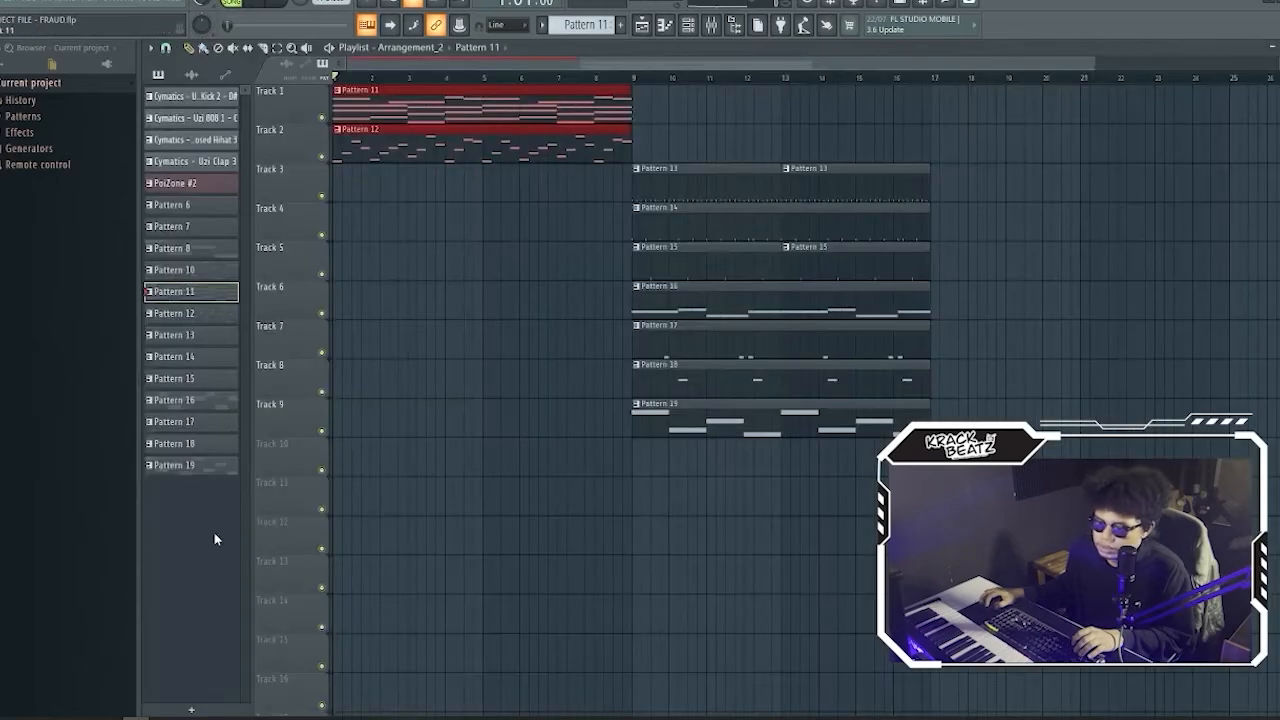
Step: Deselect the Pattern 11 and Pattern 12 clips and briefly play the arrangement from bar 1
{"action": "left_click", "coordinate": [391, 137]}
{"action": "key", "text": "space"}
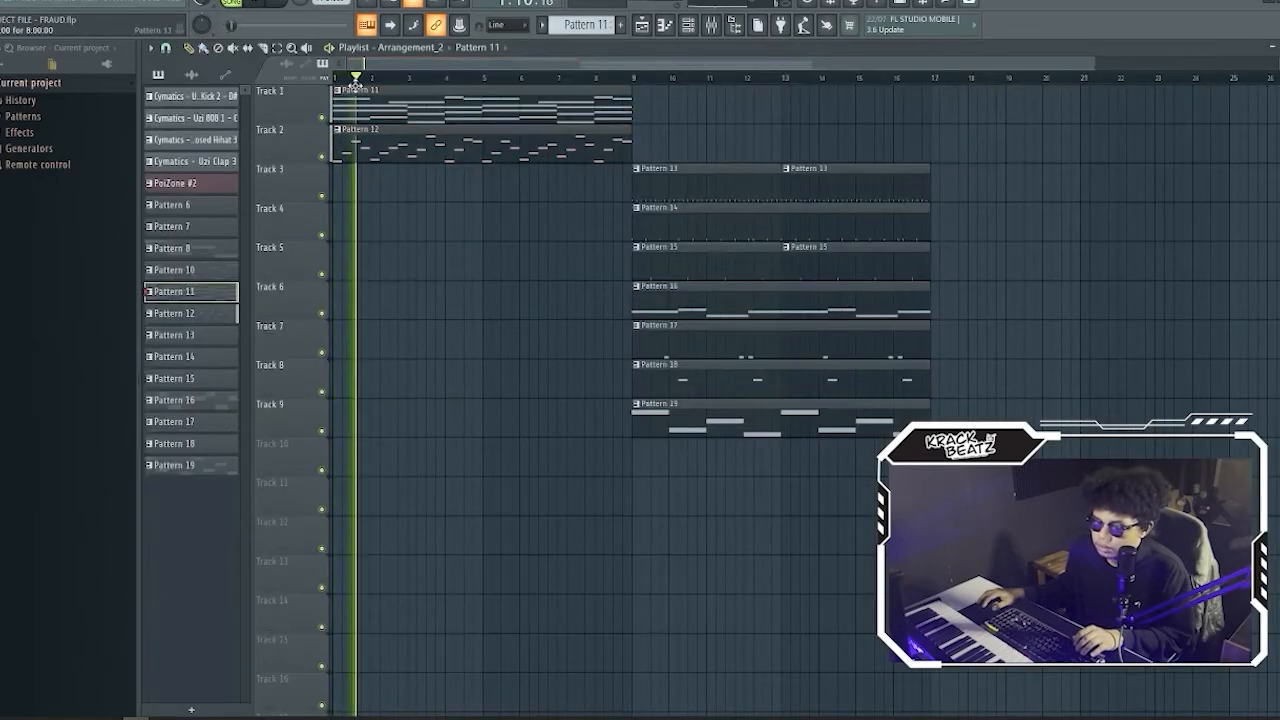
{"action": "key", "text": "space"}
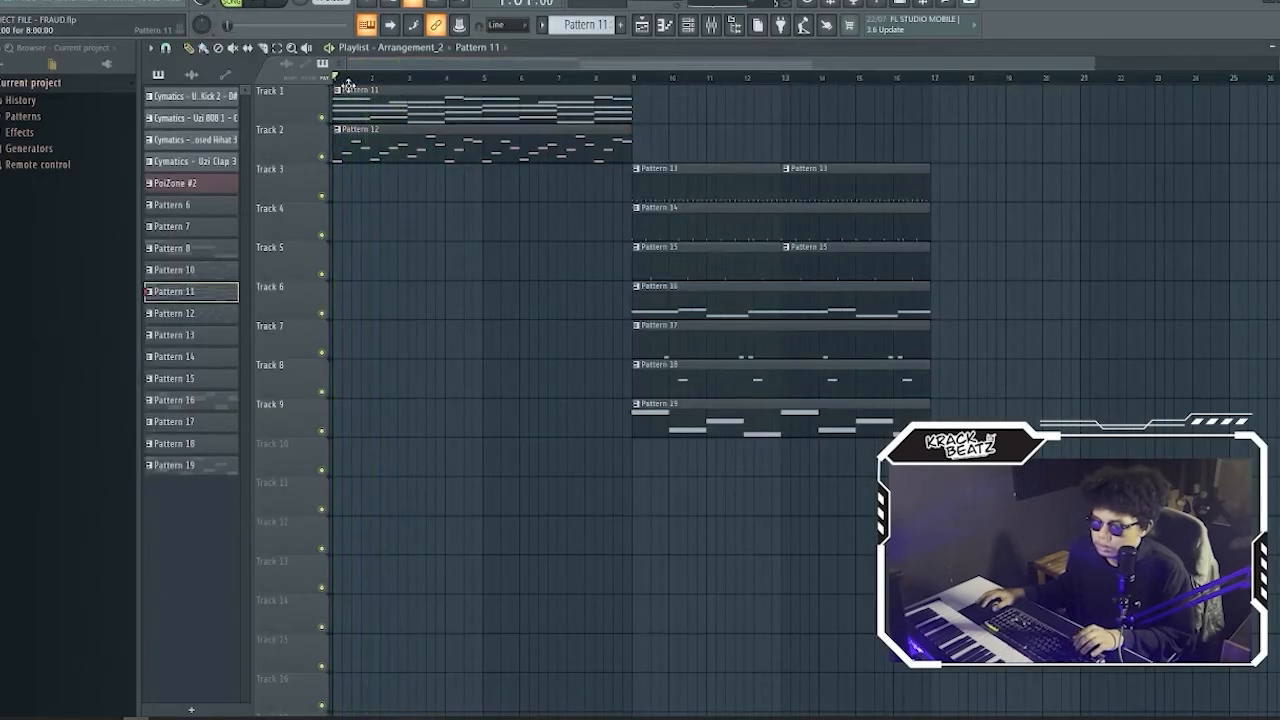
Step: Consolidate Pattern 11 over bars 1 to 8 to audio with Track 1 soloed
{"action": "left_click_drag", "start_coordinate": [338, 80], "coordinate": [628, 110]}
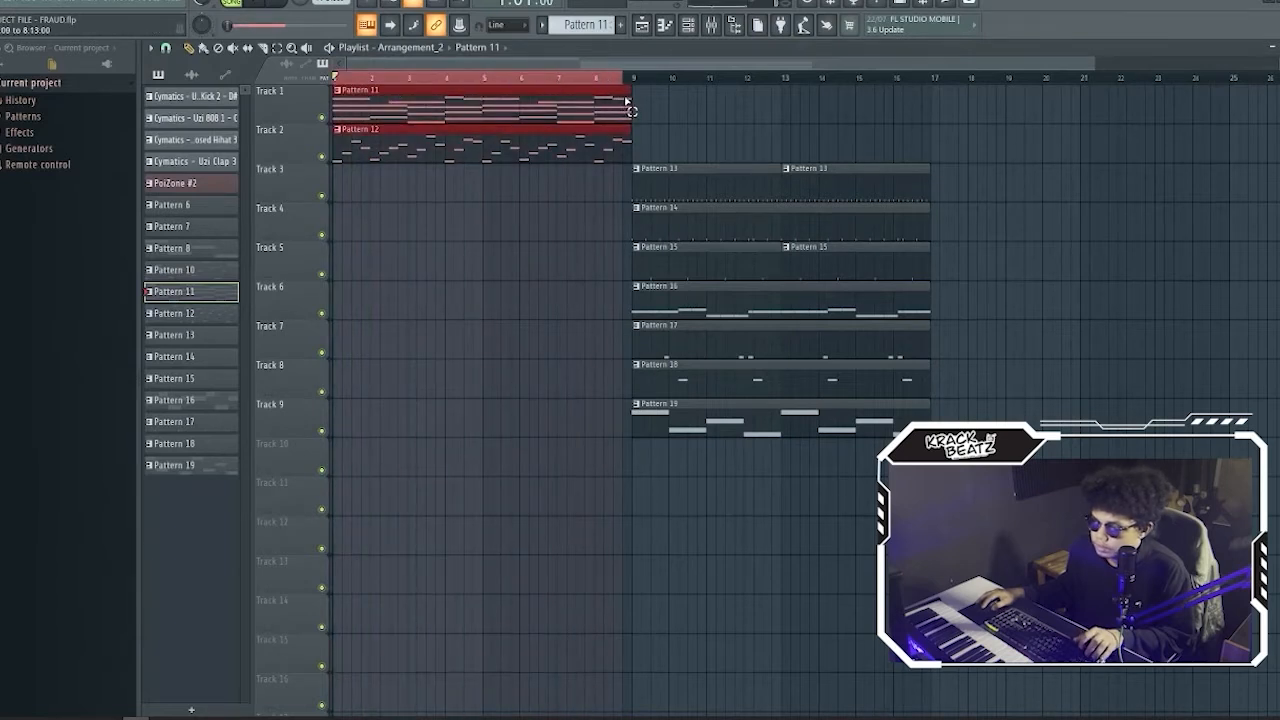
{"action": "right_click", "coordinate": [322, 118]}
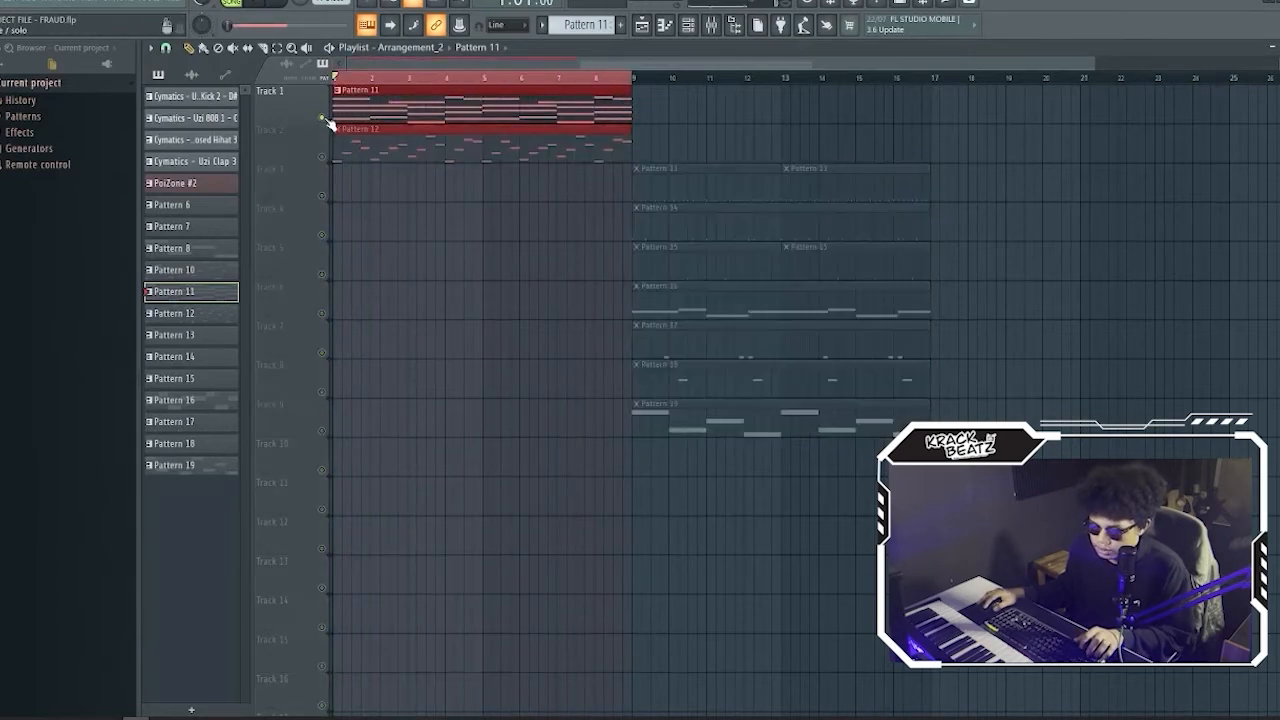
{"action": "key", "text": "ctrl+alt+c"}
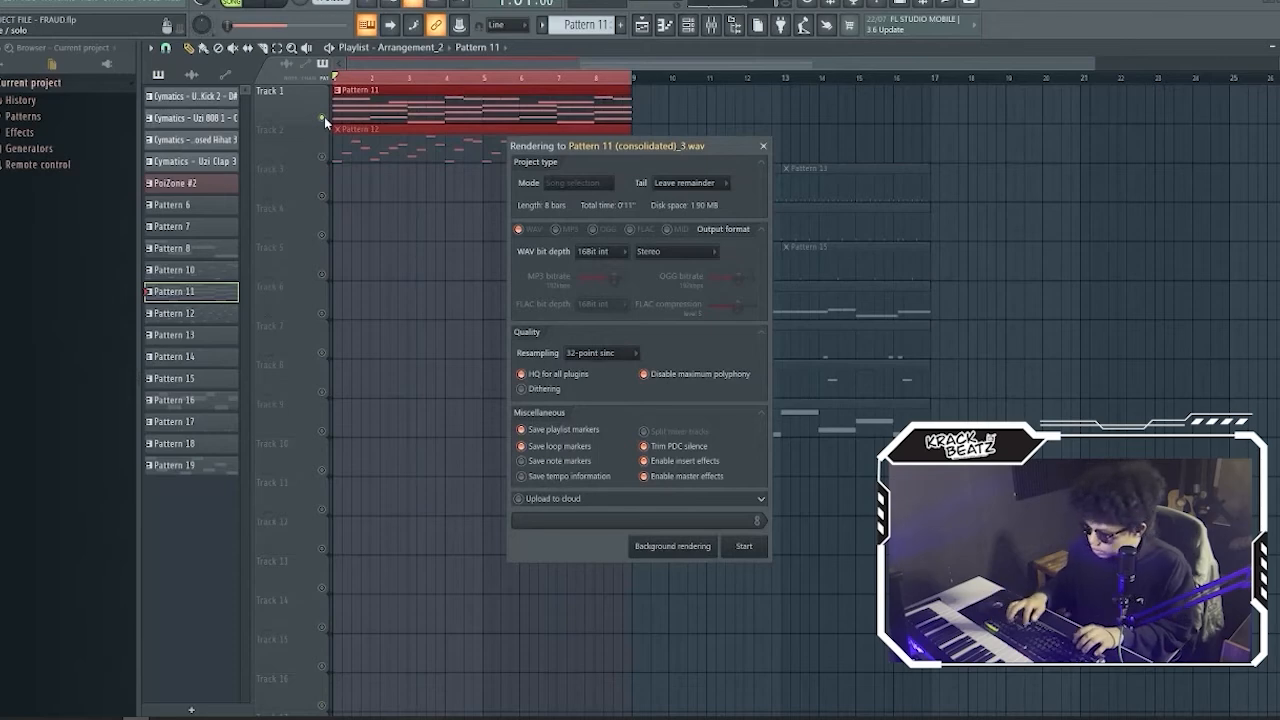
{"action": "key", "text": "Return"}
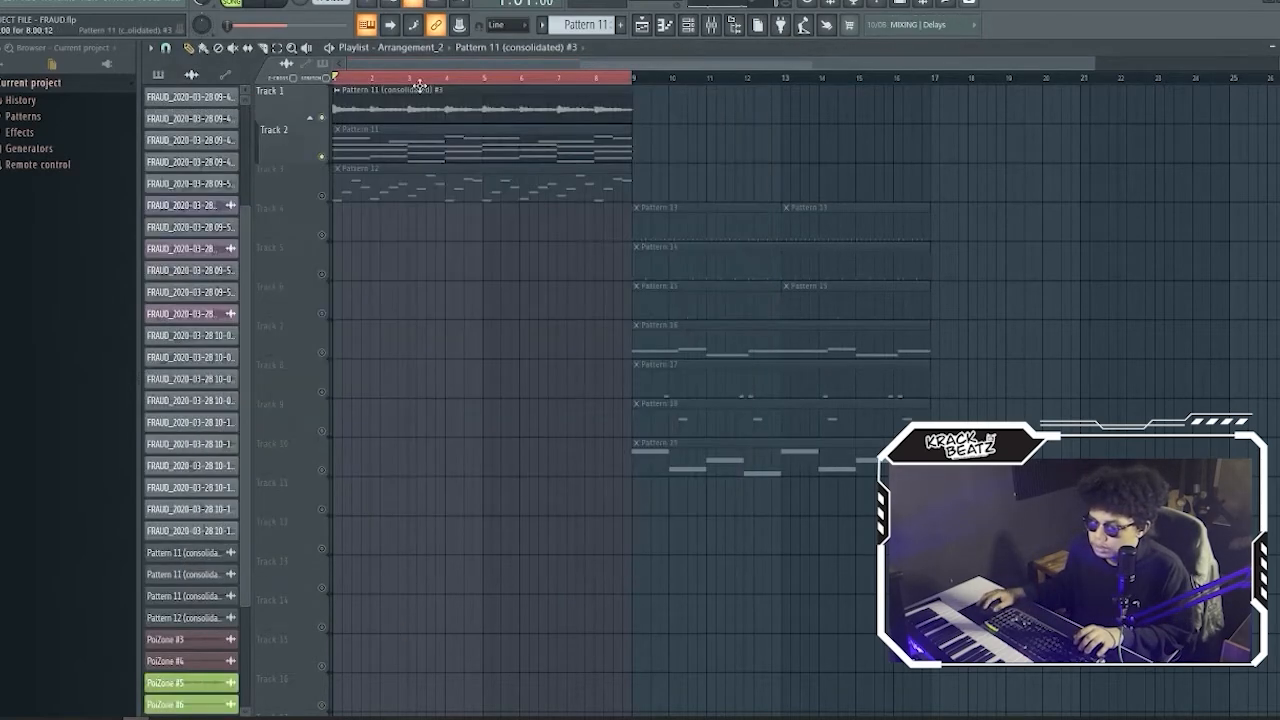
Step: Consolidate Pattern 12 over bars 1 to 8 to audio with its track soloed, clear the selection and re-enable all tracks
{"action": "right_click", "coordinate": [321, 197]}
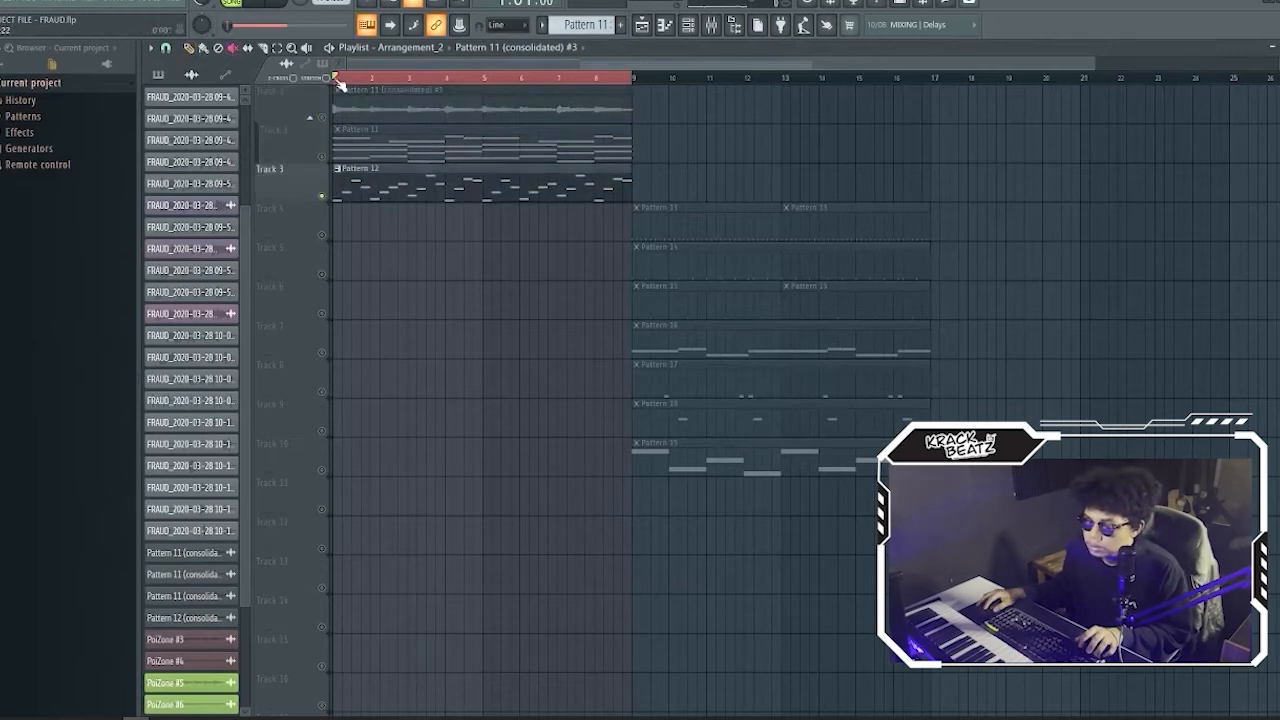
{"action": "left_click_drag", "start_coordinate": [338, 80], "coordinate": [636, 82]}
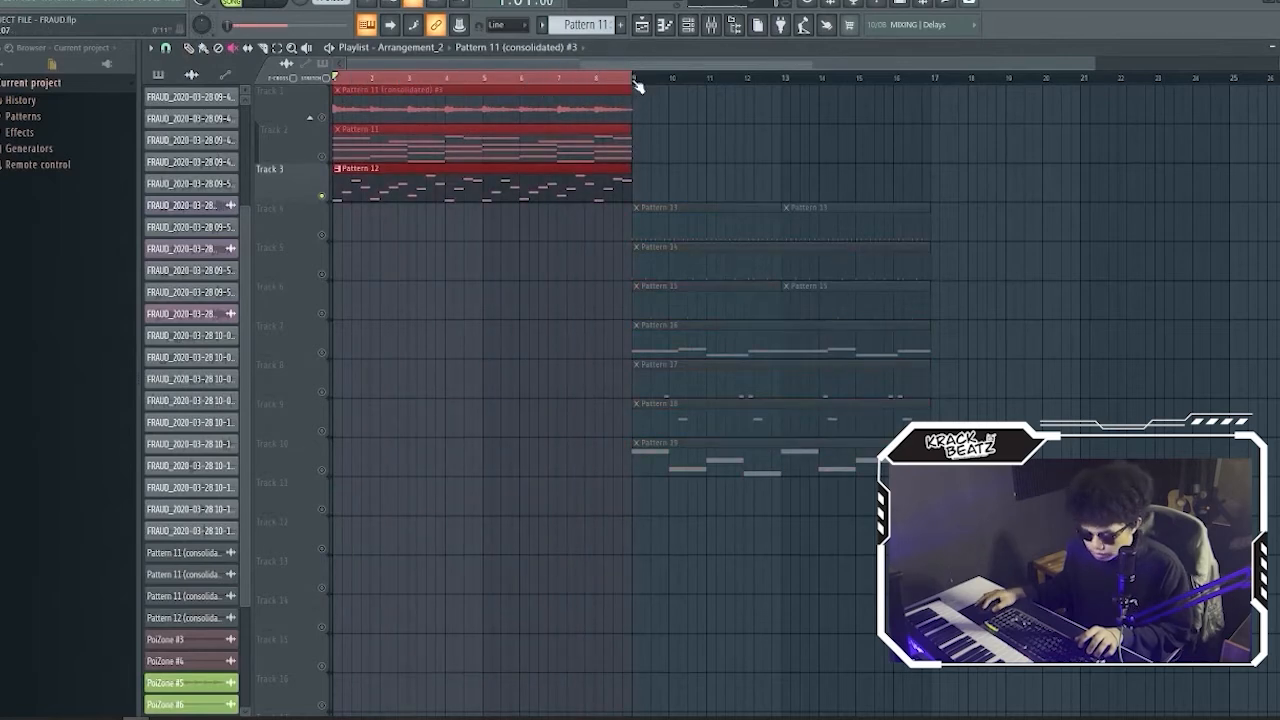
{"action": "key", "text": "ctrl+alt+c"}
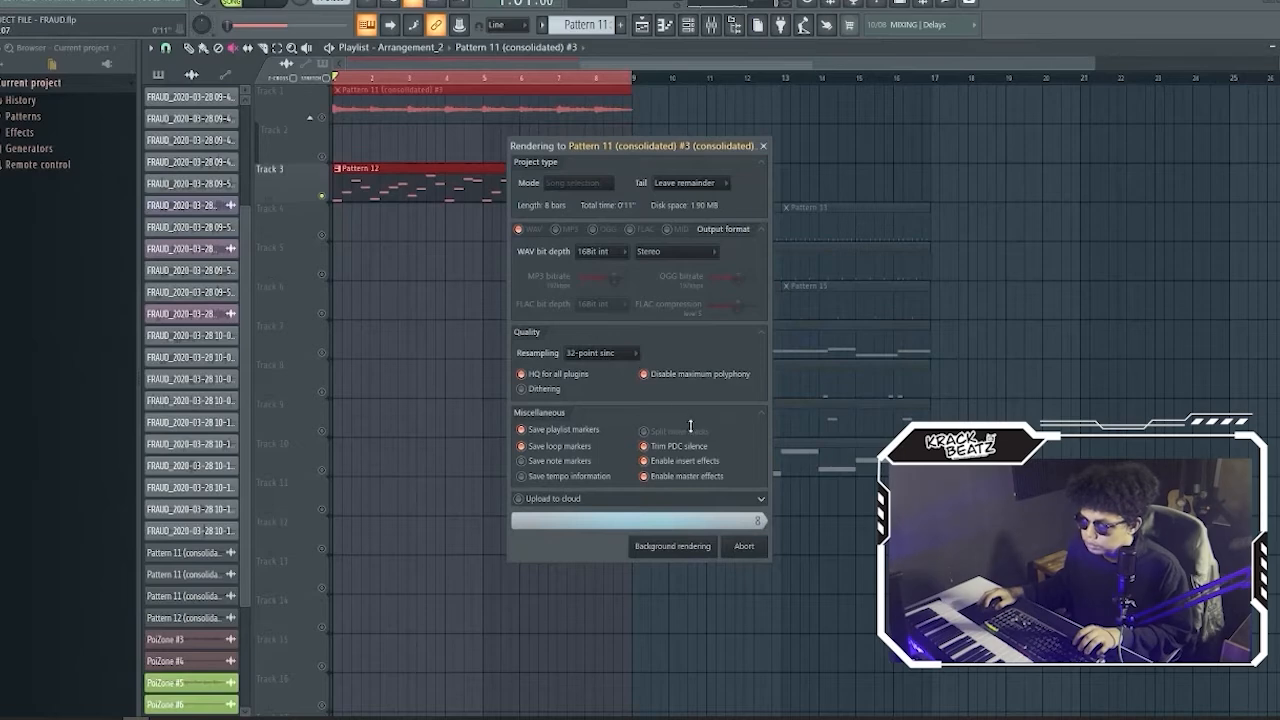
{"action": "double_click", "coordinate": [338, 77]}
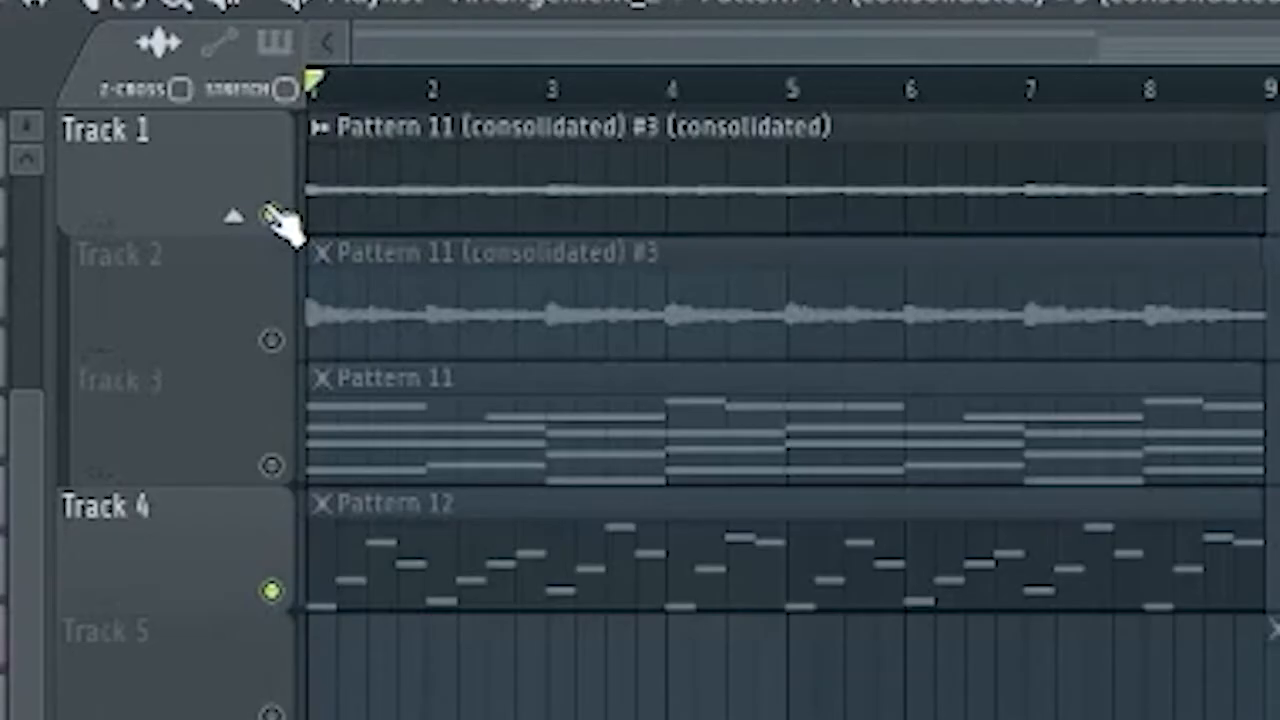
{"action": "right_click", "coordinate": [321, 118]}
{"action": "right_click", "coordinate": [321, 118]}
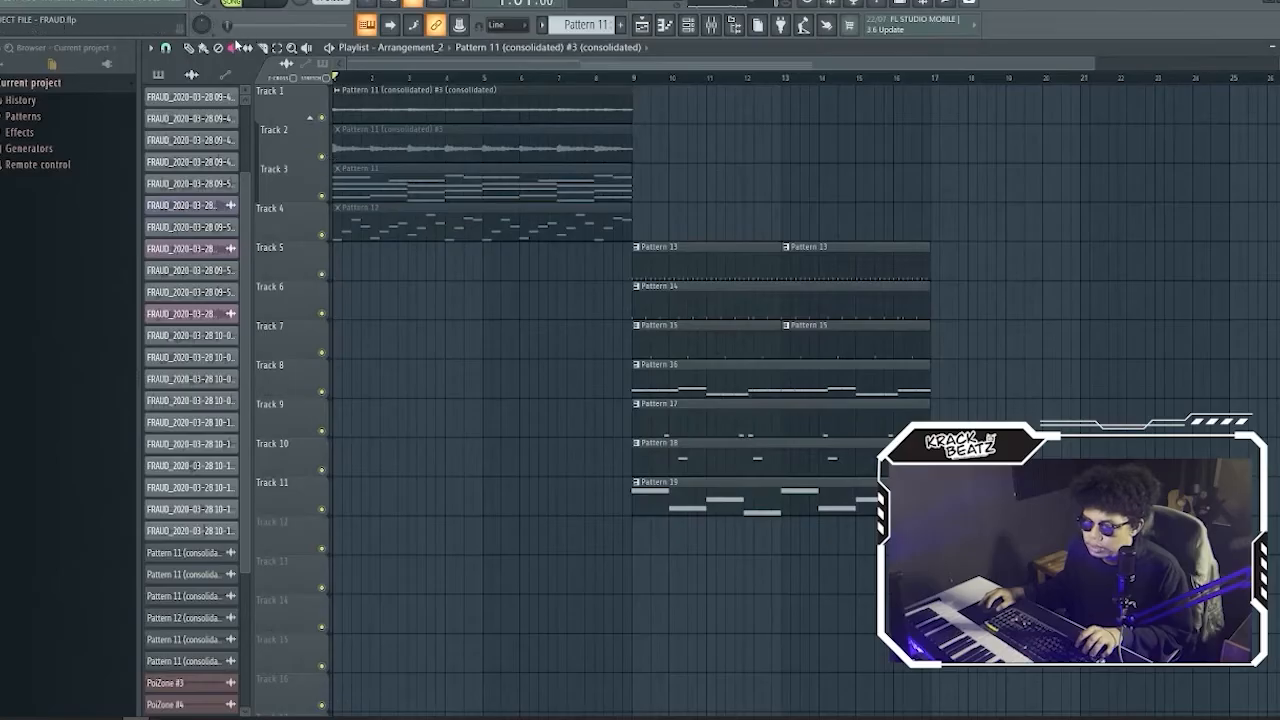
Step: Delete the original Pattern 11 and Pattern 12 clips, and unmute the consolidated audio clip on Track 2
{"action": "right_click", "coordinate": [419, 194]}
{"action": "right_click", "coordinate": [425, 234]}
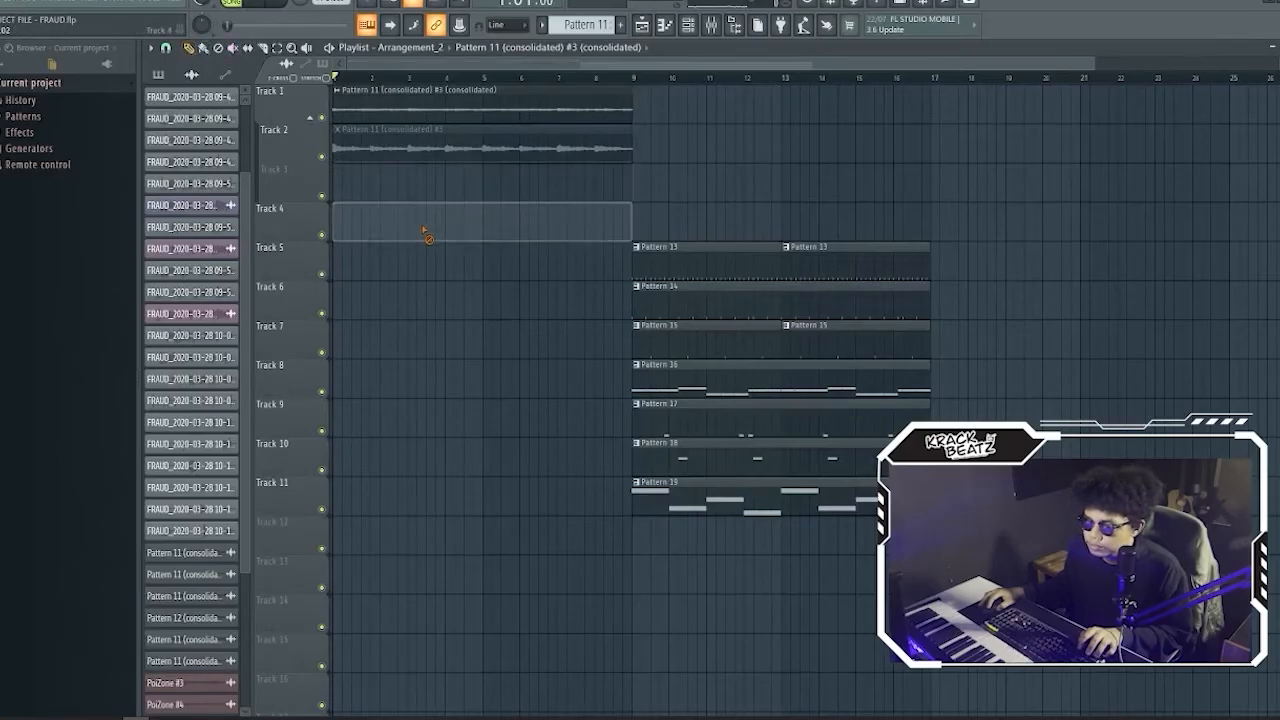
{"action": "left_click", "coordinate": [385, 107]}
{"action": "left_click", "coordinate": [391, 148]}
{"action": "left_click", "coordinate": [395, 116]}
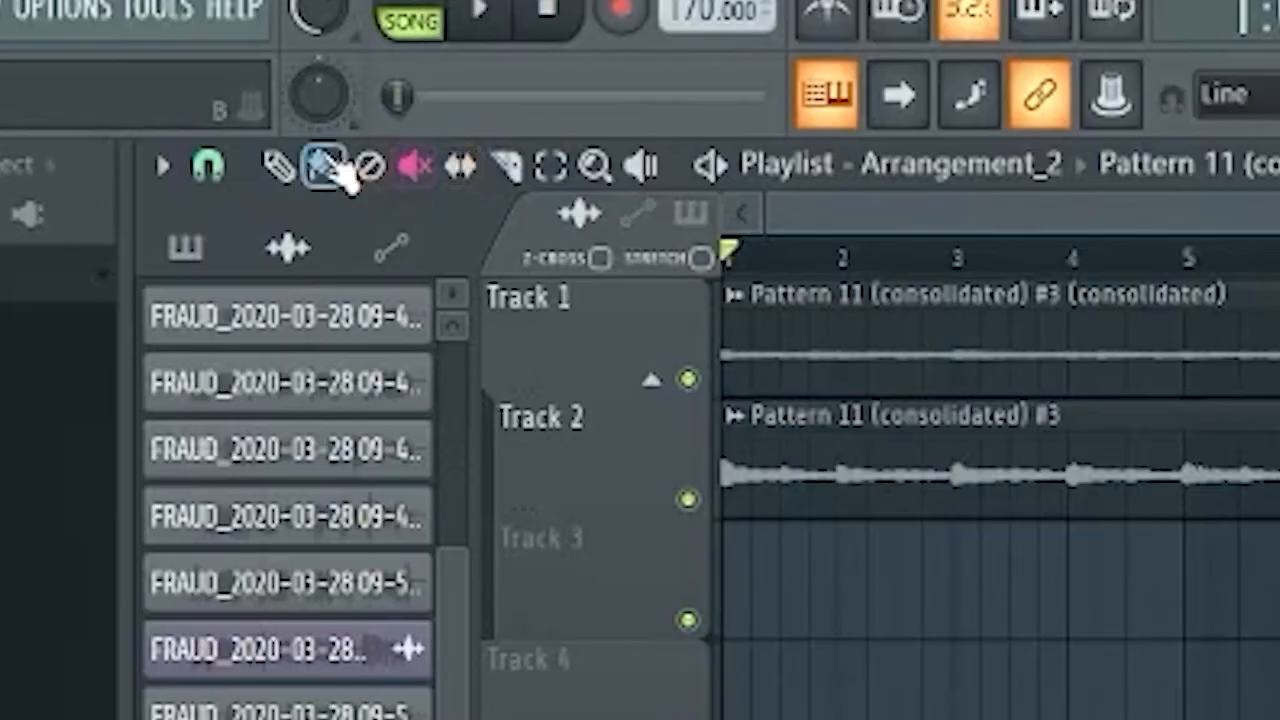
{"action": "left_click", "coordinate": [278, 166]}
Step: Move all clips on Tracks 5 to 11 up to Tracks 3 to 9, starting at bar 1, and deselect them
{"action": "mouse_move", "coordinate": [860, 203]}
{"action": "left_mouse_down"}
{"action": "mouse_move", "coordinate": [754, 388]}
{"action": "mouse_move", "coordinate": [706, 515]}
{"action": "left_mouse_up"}
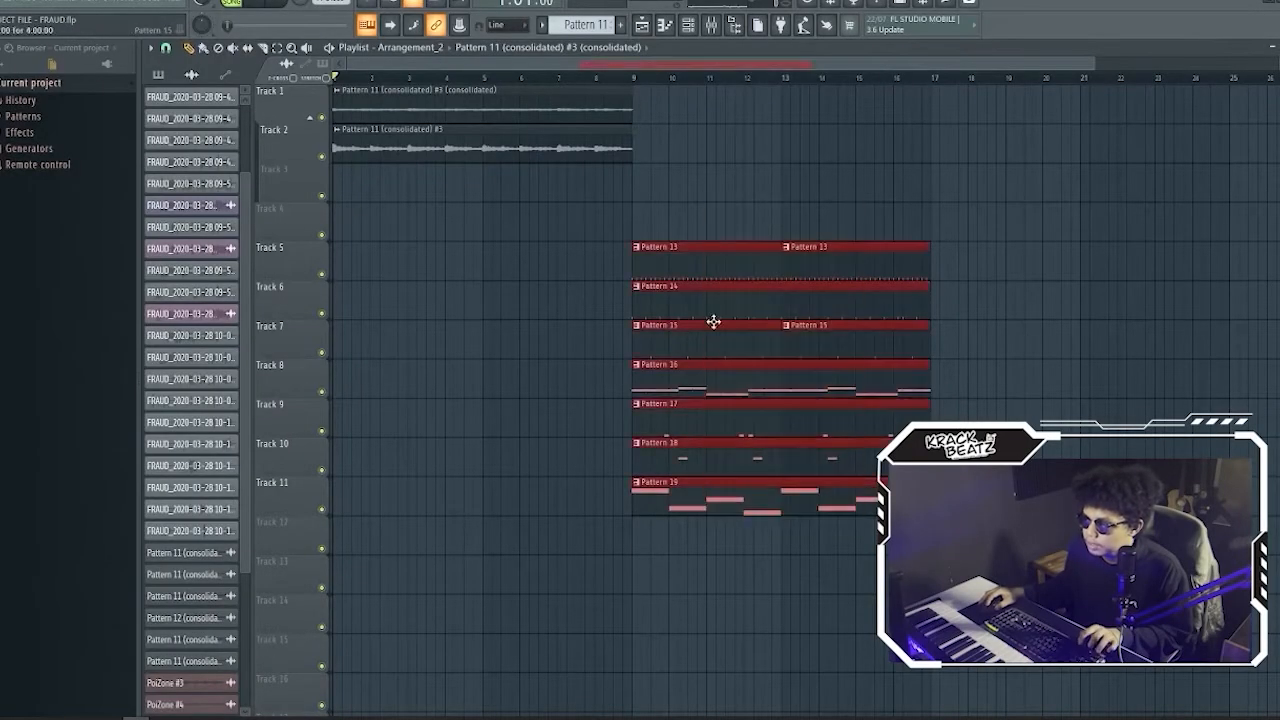
{"action": "left_click_drag", "start_coordinate": [704, 273], "coordinate": [370, 192]}
{"action": "left_click", "coordinate": [628, 338]}
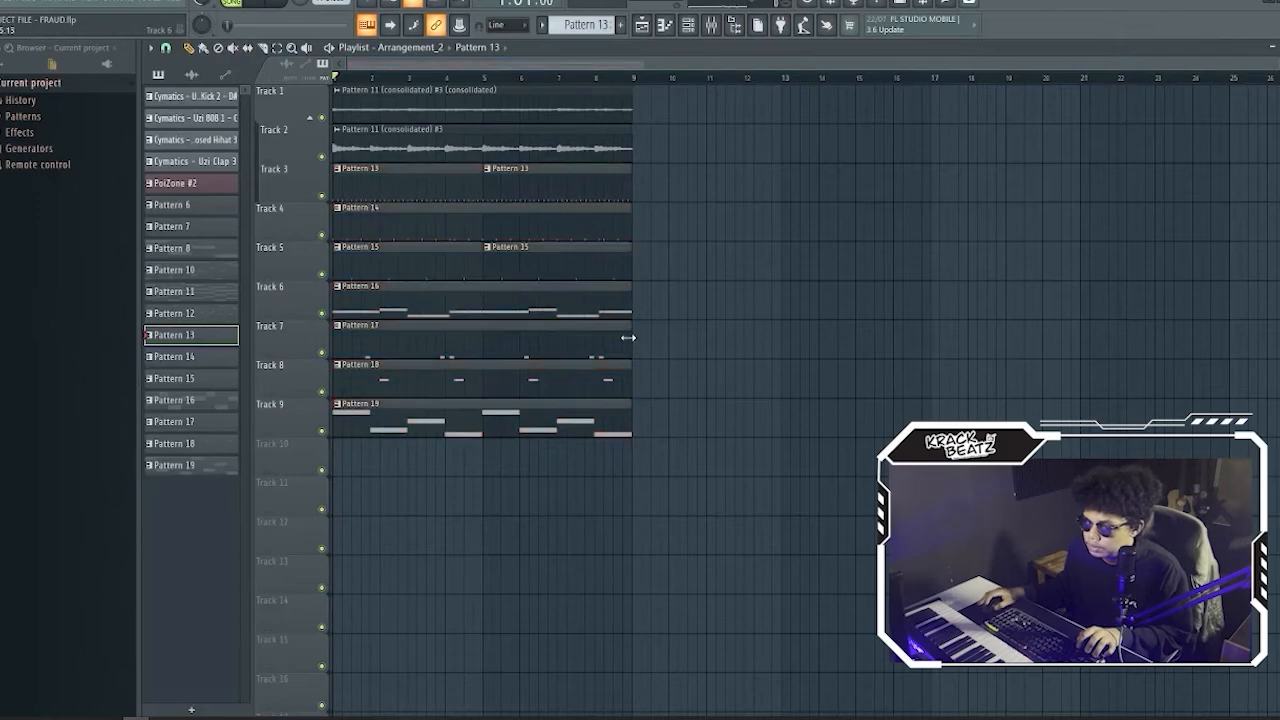
Step: Play the arrangement with Track 9 muted and re-enable Track 9
{"action": "left_click", "coordinate": [322, 431]}
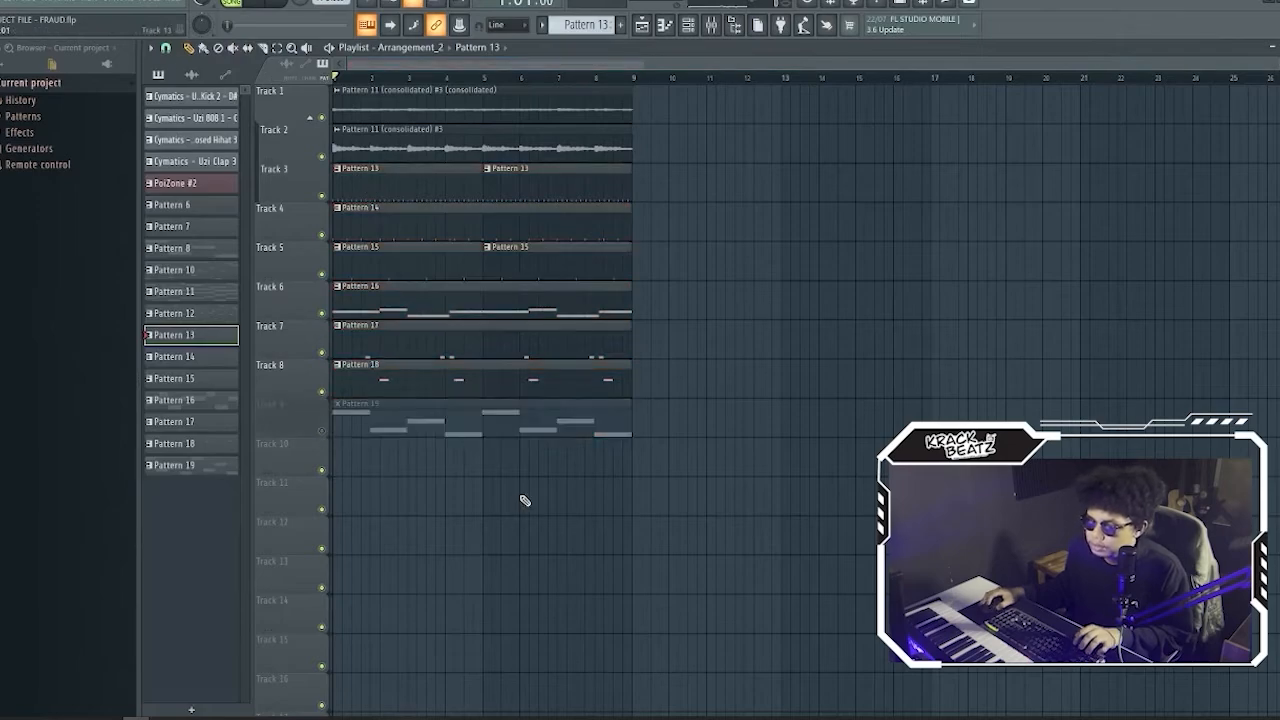
{"action": "left_click", "coordinate": [500, 108]}
{"action": "key", "text": "space"}
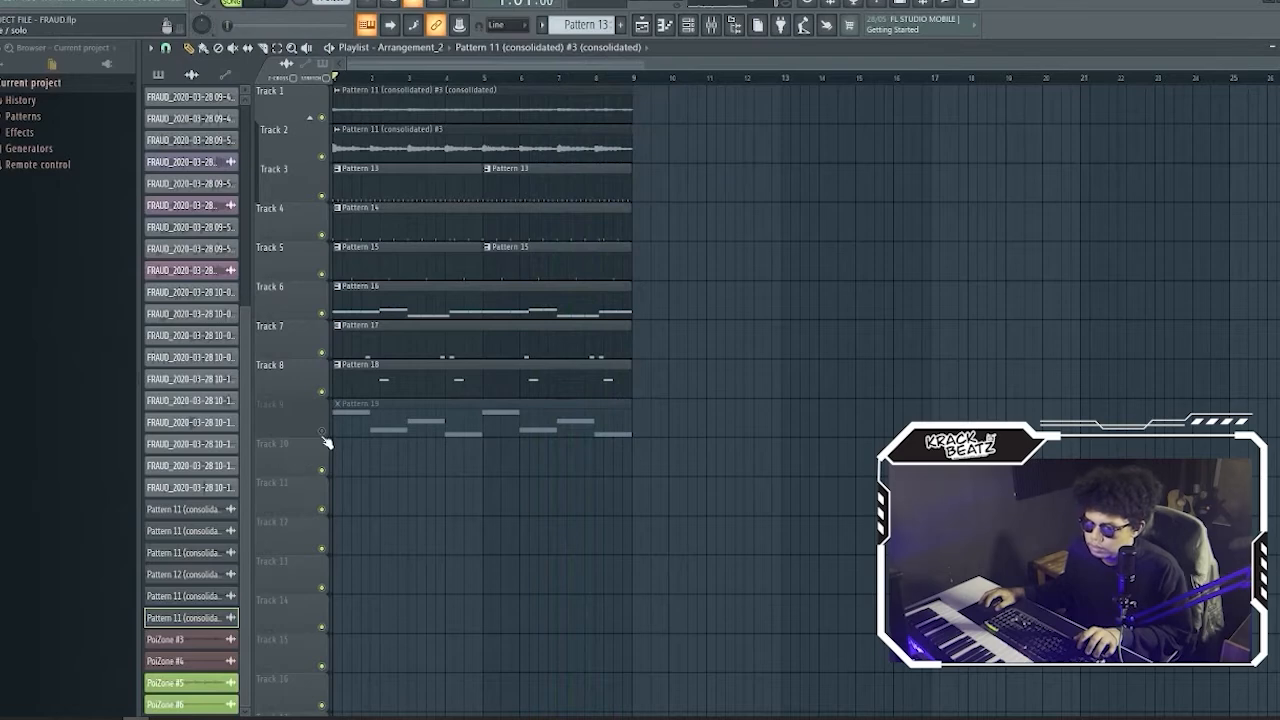
{"action": "right_click", "coordinate": [323, 431]}
{"action": "right_click", "coordinate": [321, 431]}
Step: Move the clips on Tracks 3 to 9 to bar 9 and swap the two consolidated audio clips on Tracks 1 and 2
{"action": "left_click_drag", "start_coordinate": [810, 63], "coordinate": [966, 64]}
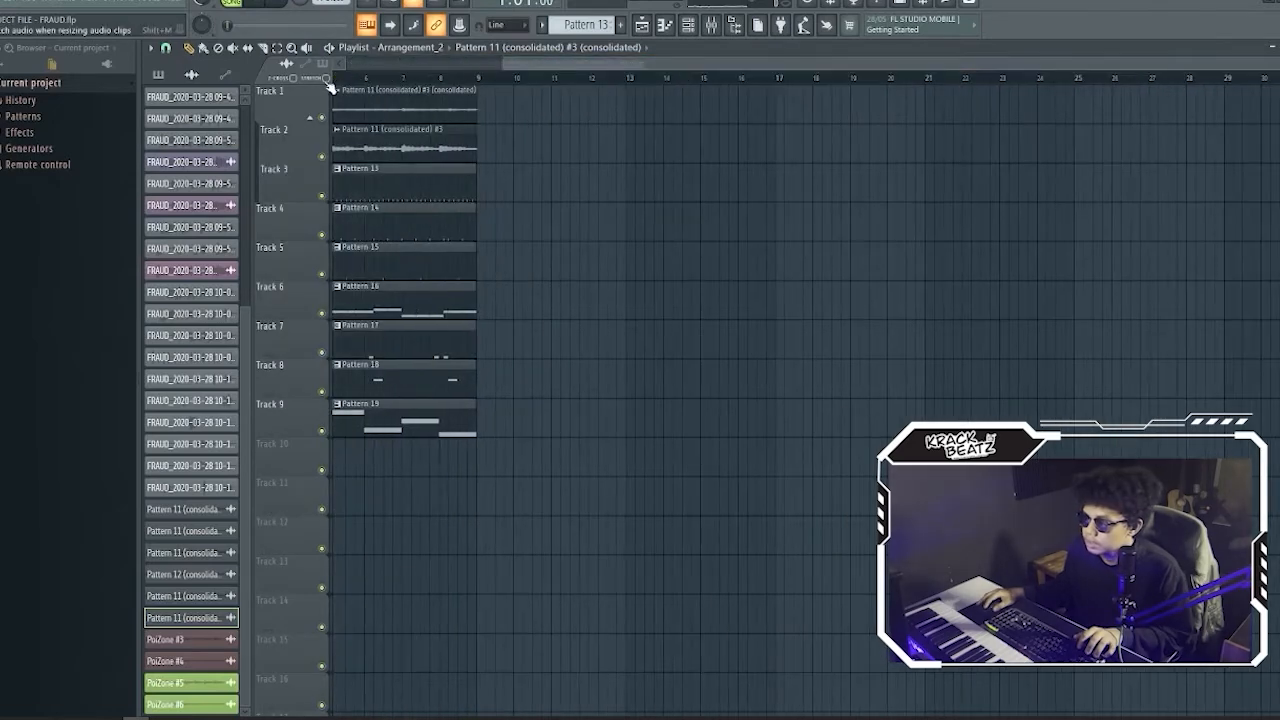
{"action": "left_click_drag", "start_coordinate": [505, 61], "coordinate": [230, 120]}
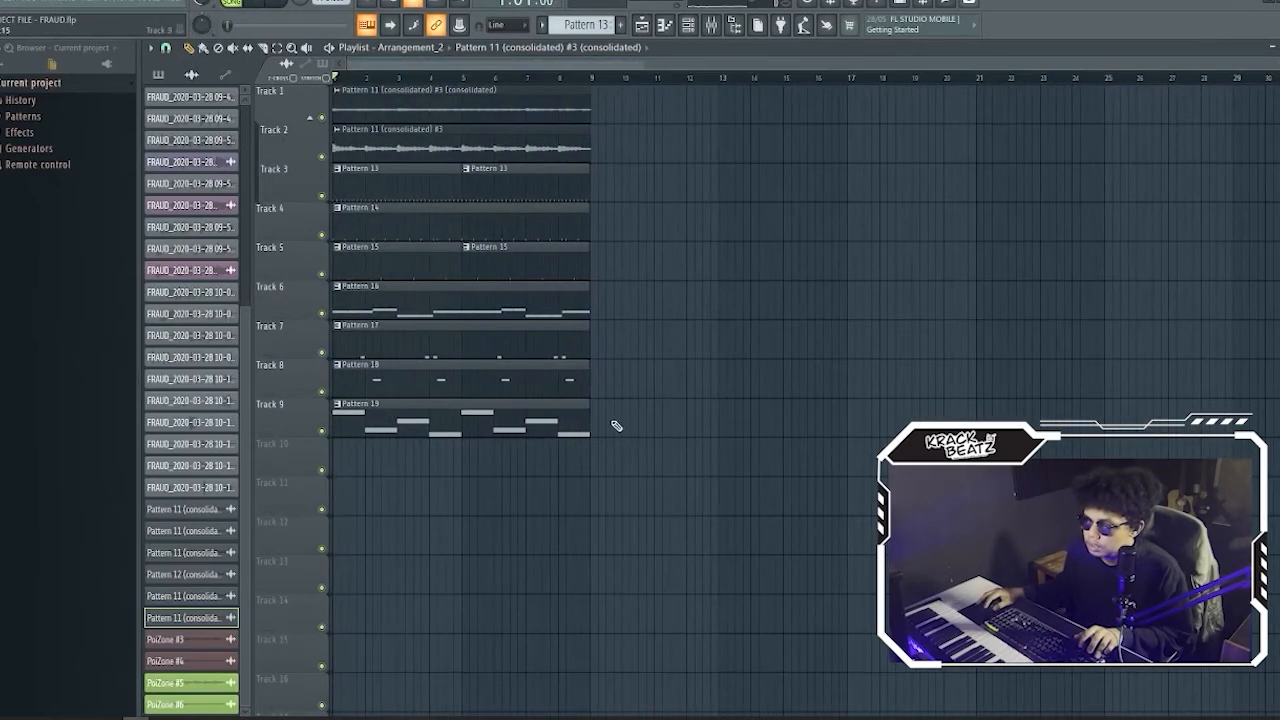
{"action": "left_click_drag", "start_coordinate": [616, 426], "coordinate": [607, 207]}
{"action": "left_click_drag", "start_coordinate": [501, 114], "coordinate": [478, 197]}
{"action": "left_click_drag", "start_coordinate": [443, 148], "coordinate": [411, 95]}
{"action": "left_click_drag", "start_coordinate": [435, 192], "coordinate": [435, 153]}
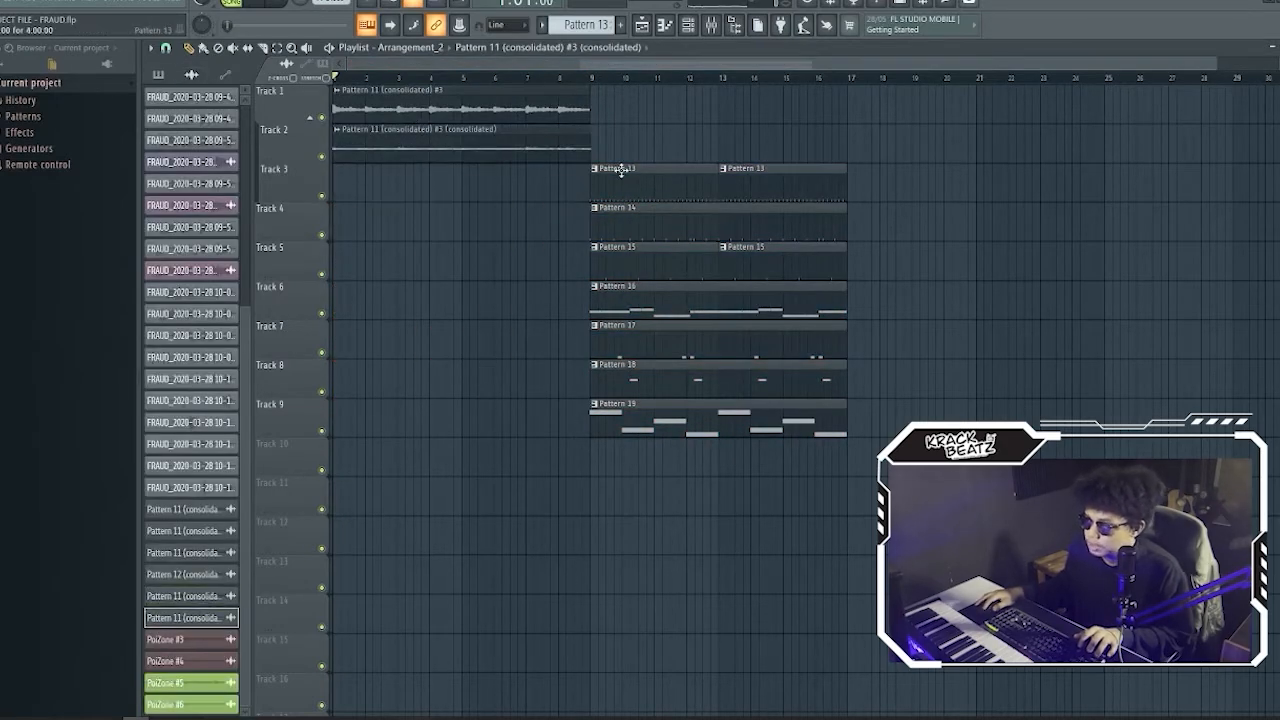
Step: Duplicate both consolidated audio clips from bar 1 to bar 9 and deselect the copies
{"action": "left_click_drag", "start_coordinate": [620, 150], "coordinate": [288, 64]}
{"action": "key", "text": "ctrl+b"}
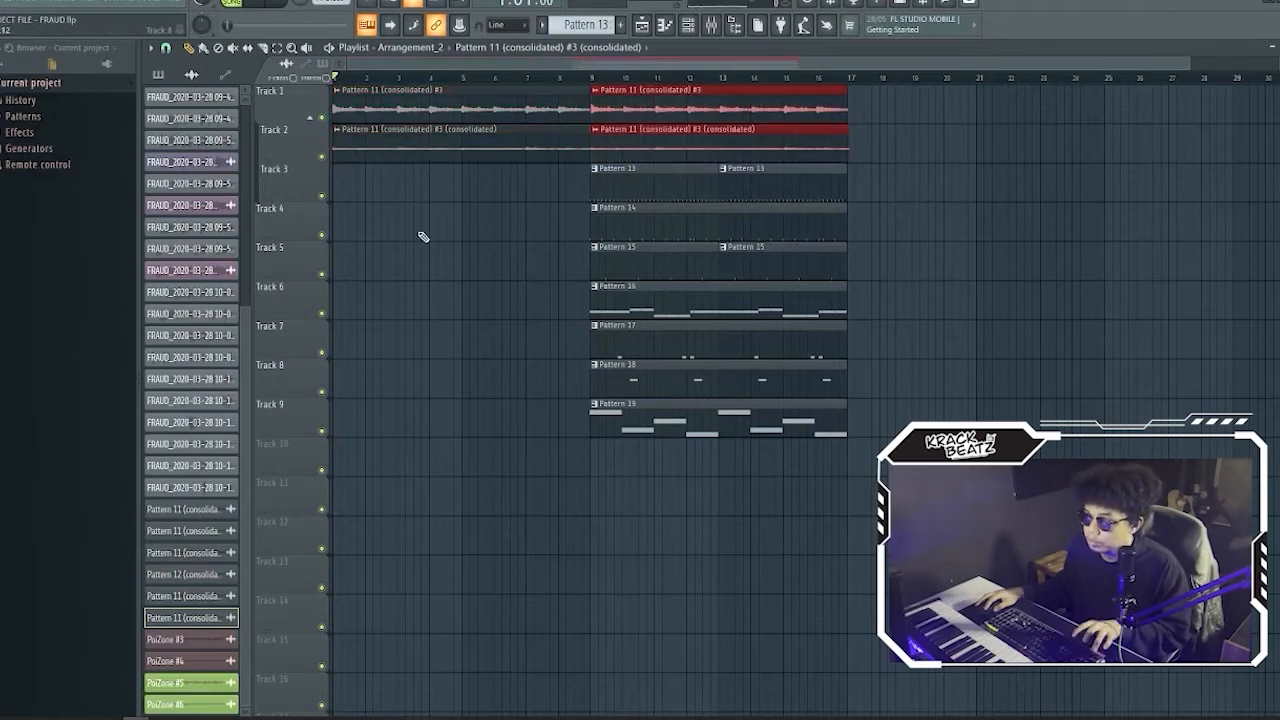
{"action": "left_click", "coordinate": [420, 228], "text": "ctrl"}
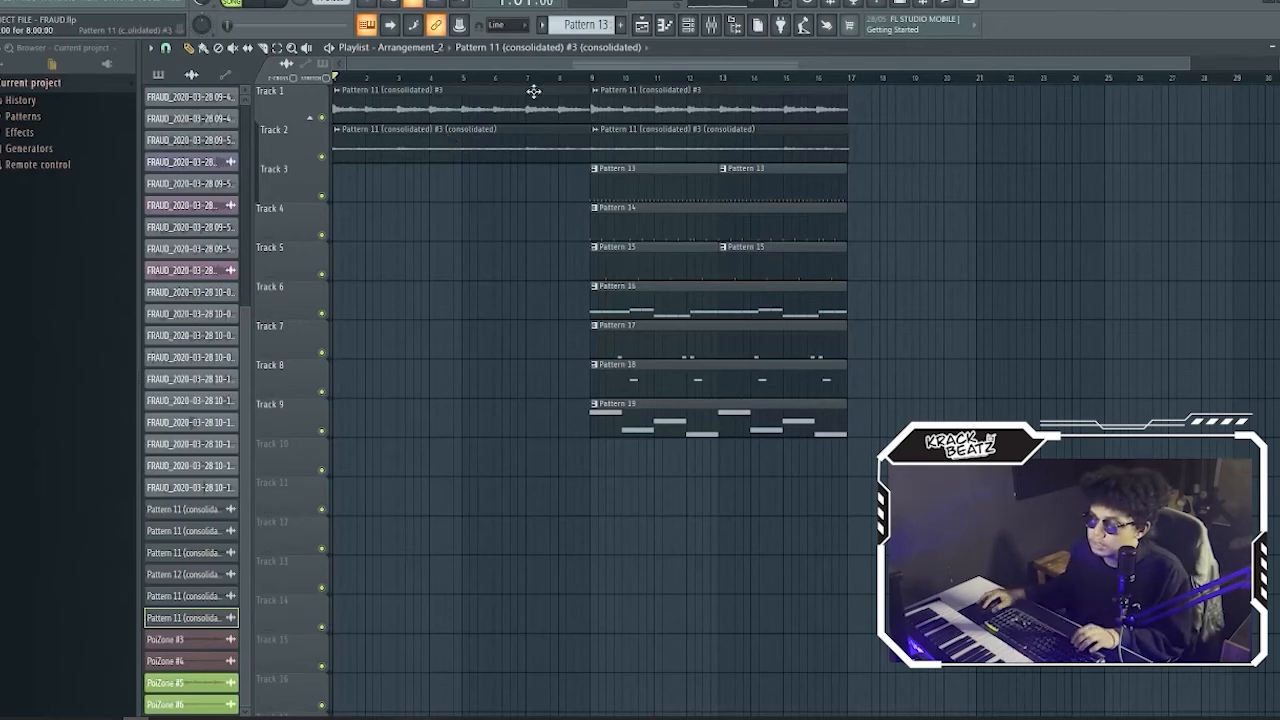
Step: During playback, make both duplicated audio clips at bar 9 unique and remove the one on Track 2
{"action": "key", "text": "space"}
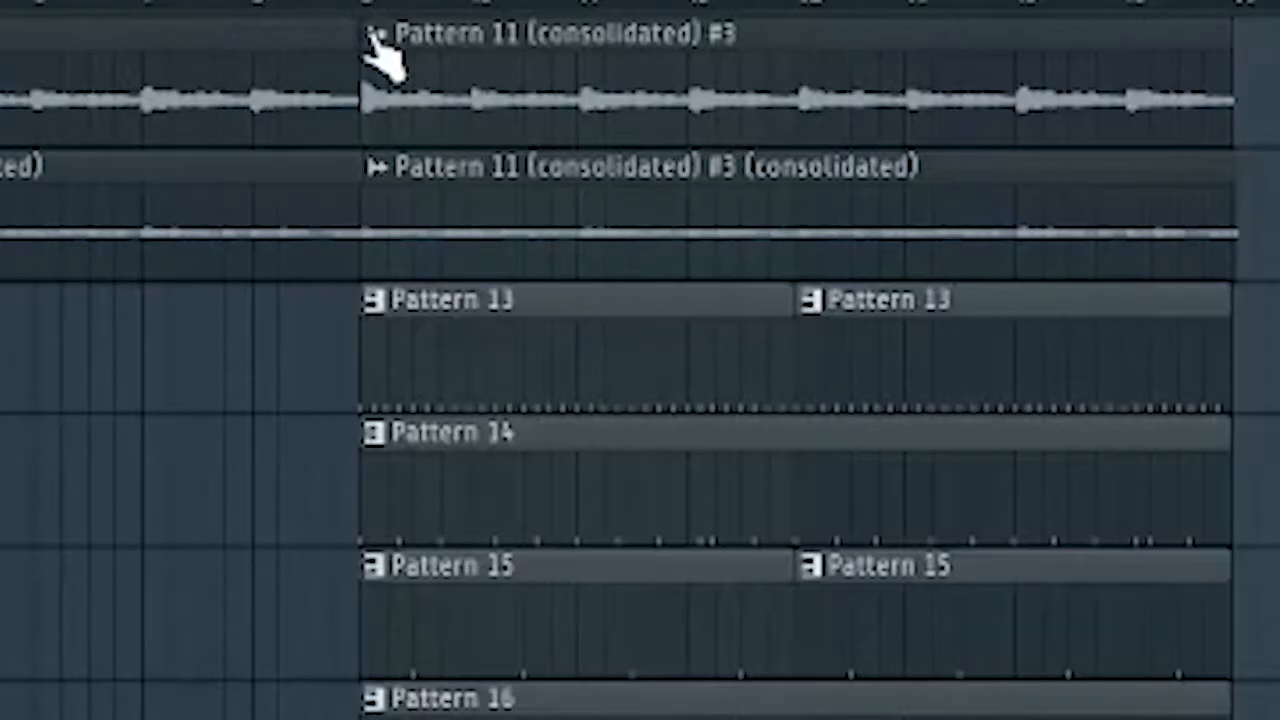
{"action": "left_click", "coordinate": [376, 36]}
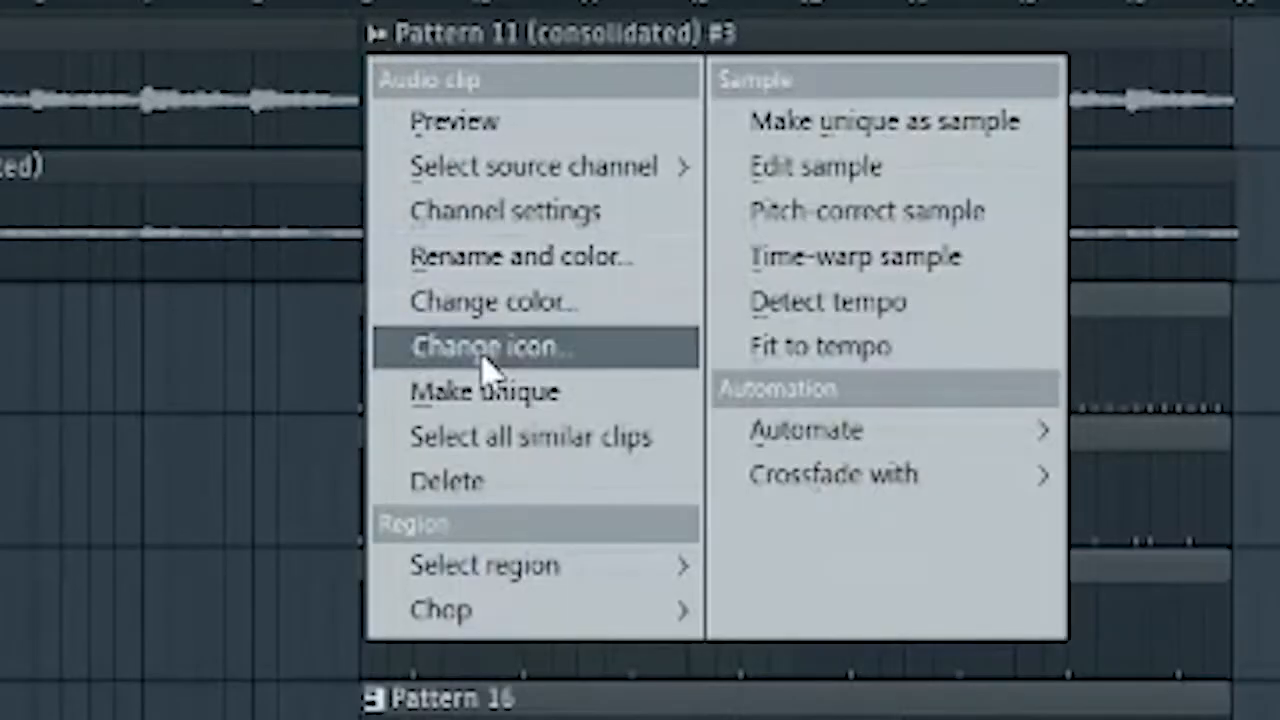
{"action": "left_click", "coordinate": [472, 392]}
{"action": "left_click", "coordinate": [378, 168]}
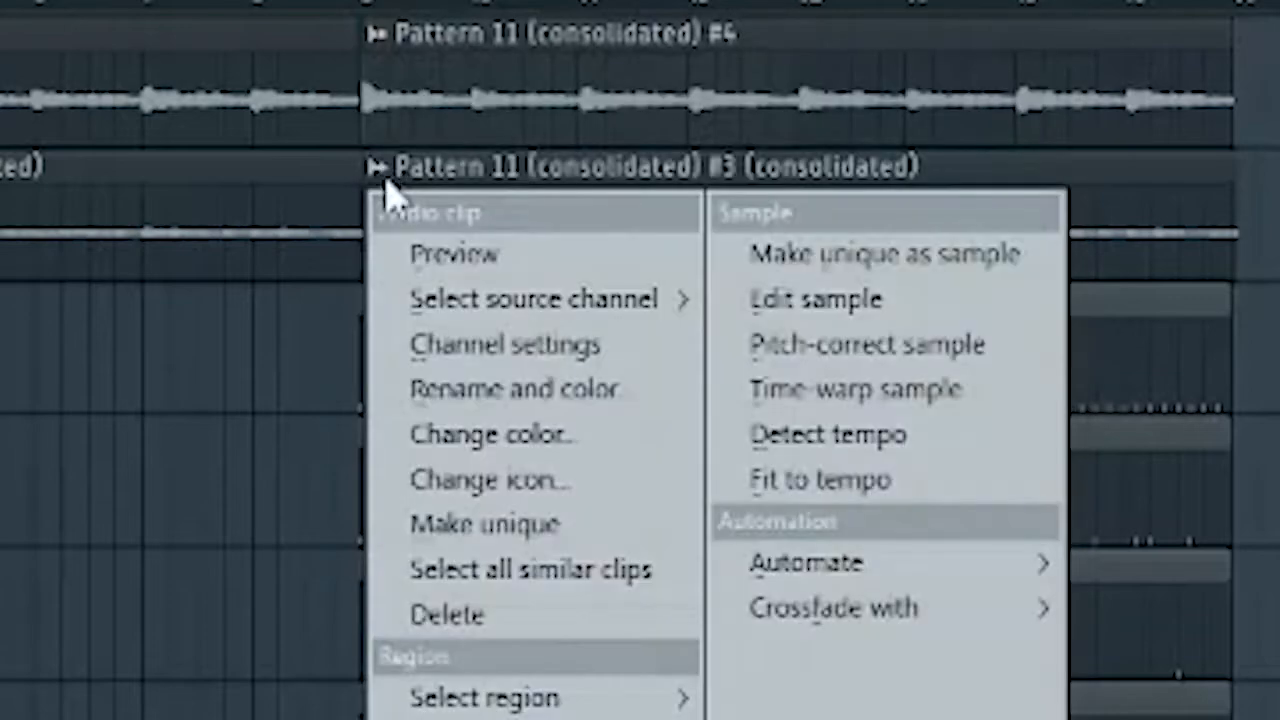
{"action": "left_click", "coordinate": [443, 523]}
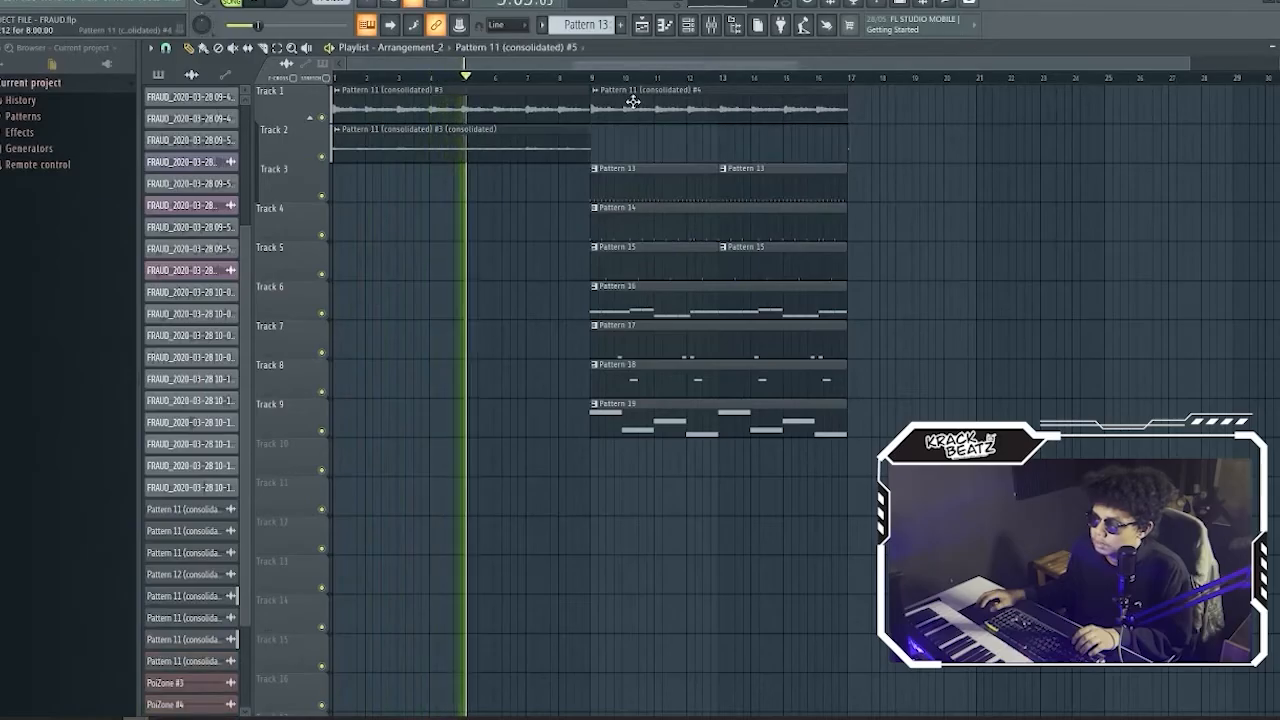
Step: Raise the time-stretching pitch of the Track 1 audio clip at bar 9, close its settings and stop playback
{"action": "double_click", "coordinate": [634, 102]}
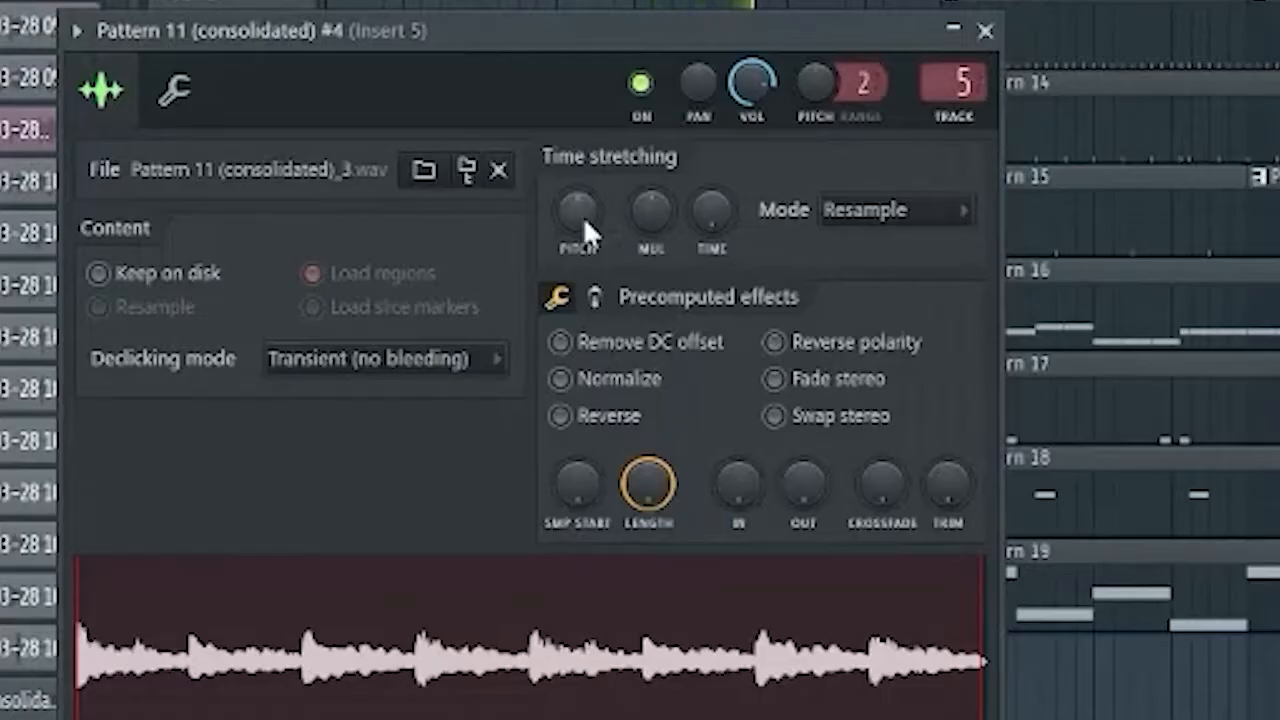
{"action": "left_click_drag", "start_coordinate": [583, 216], "coordinate": [583, 120]}
{"action": "key", "text": "Escape"}
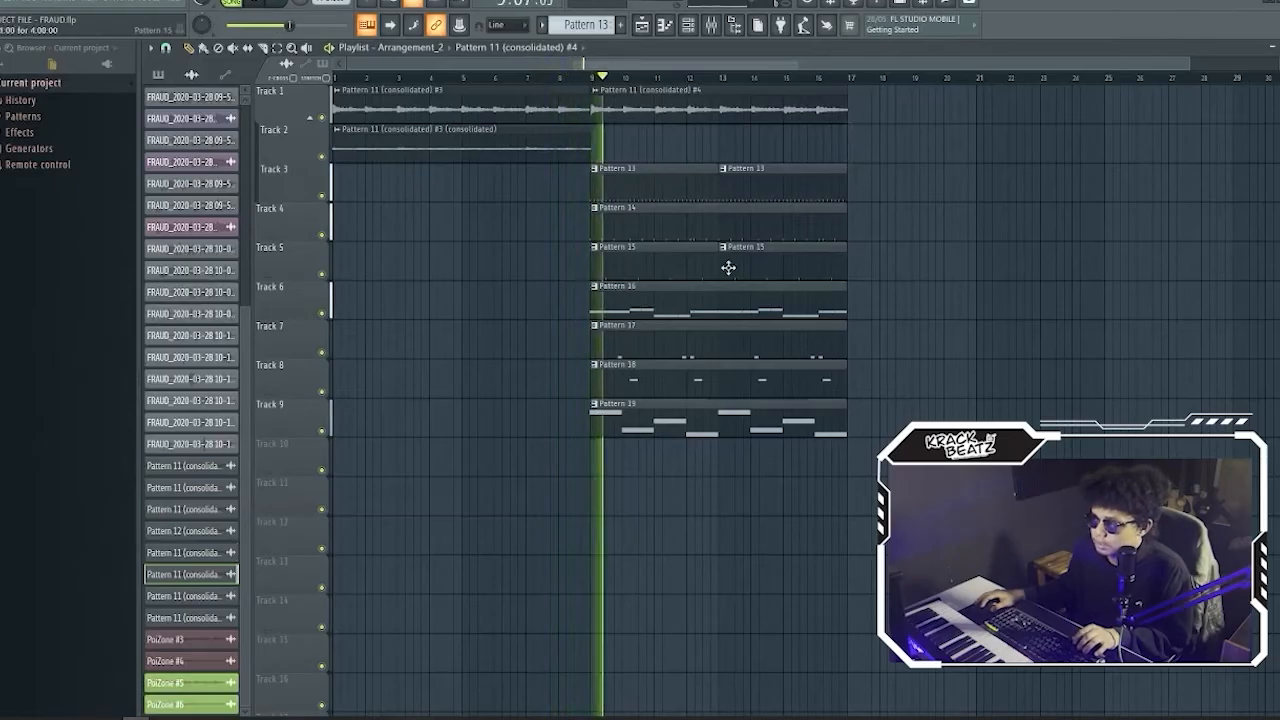
{"action": "key", "text": "space"}
Step: Delete the Pattern 14, 16, 17, 18 and 19 clips at bar 9 and place the Pattern 15 clips on Track 4
{"action": "right_click", "coordinate": [626, 434]}
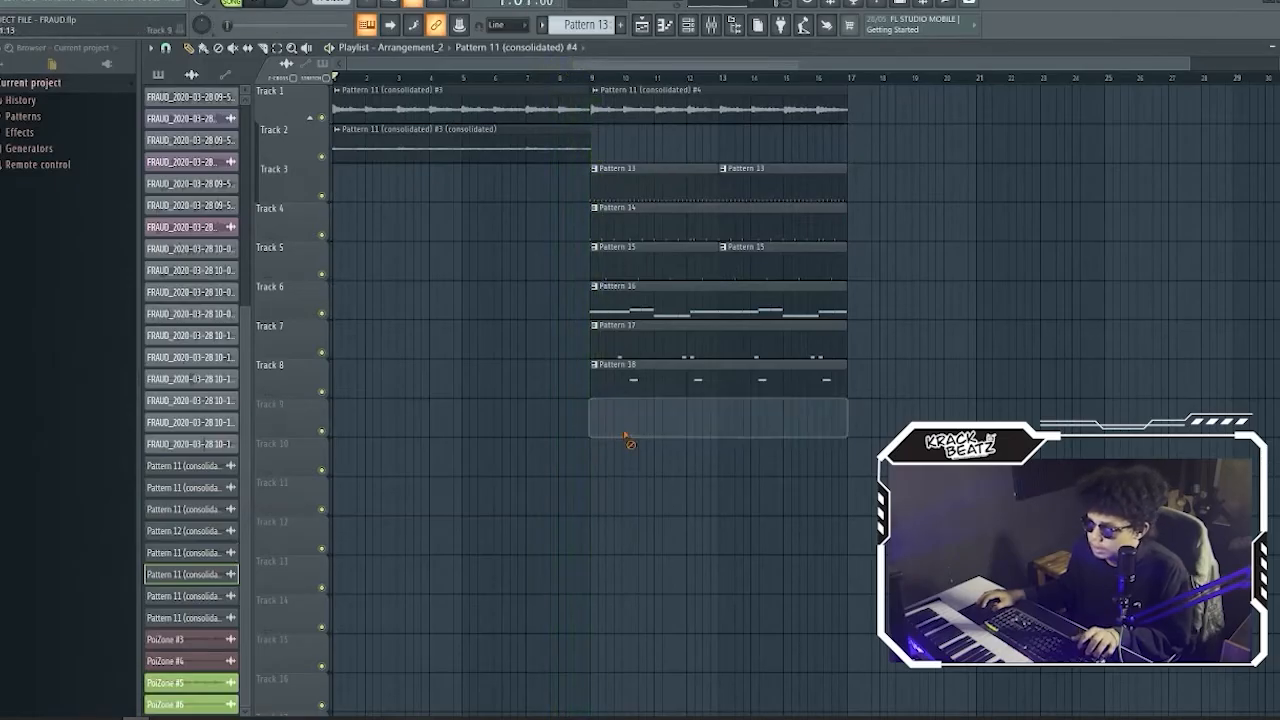
{"action": "right_click", "coordinate": [621, 300]}
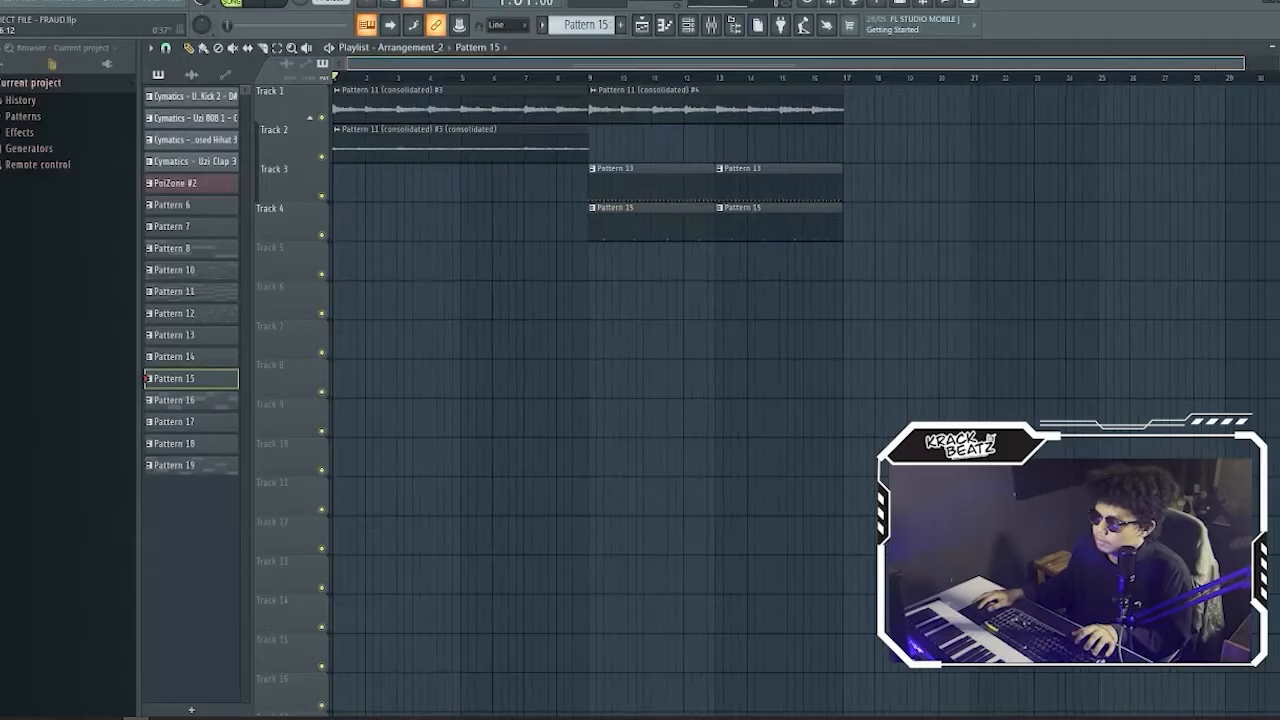
{"action": "scroll", "coordinate": [519, 72], "scroll_direction": "right", "scroll_amount": 5}
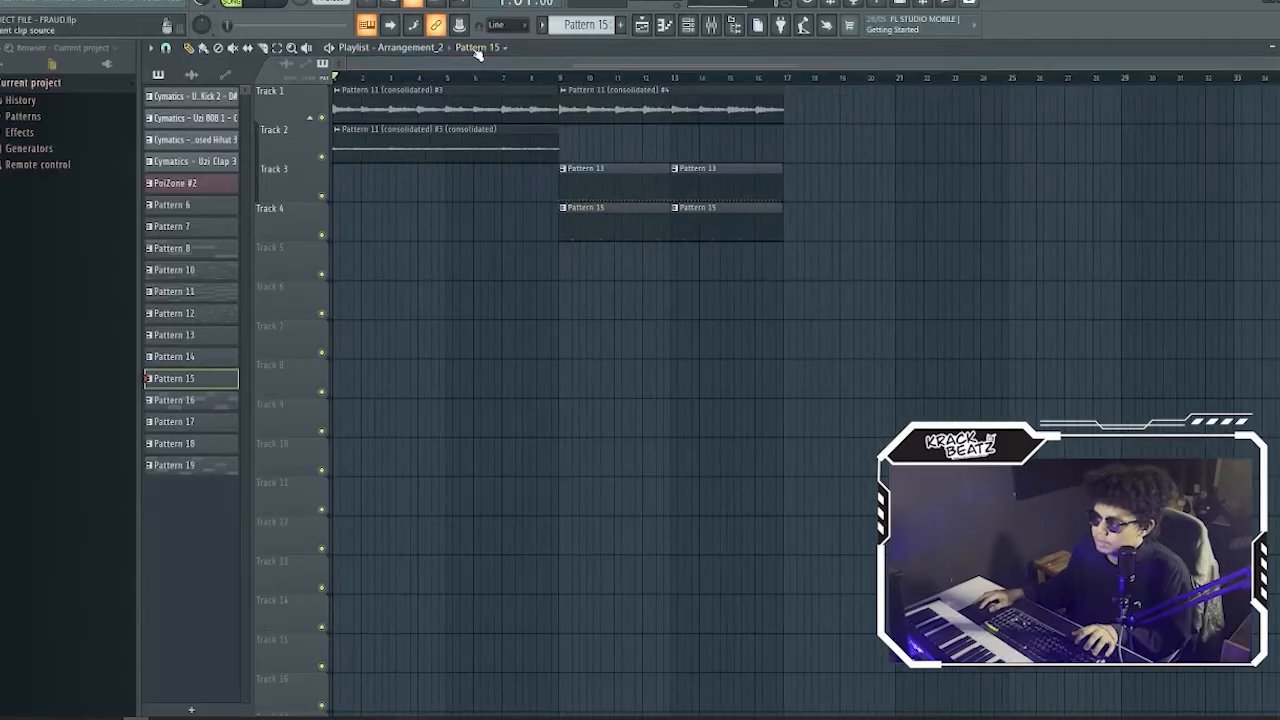
{"action": "left_click_drag", "start_coordinate": [531, 62], "coordinate": [336, 68]}
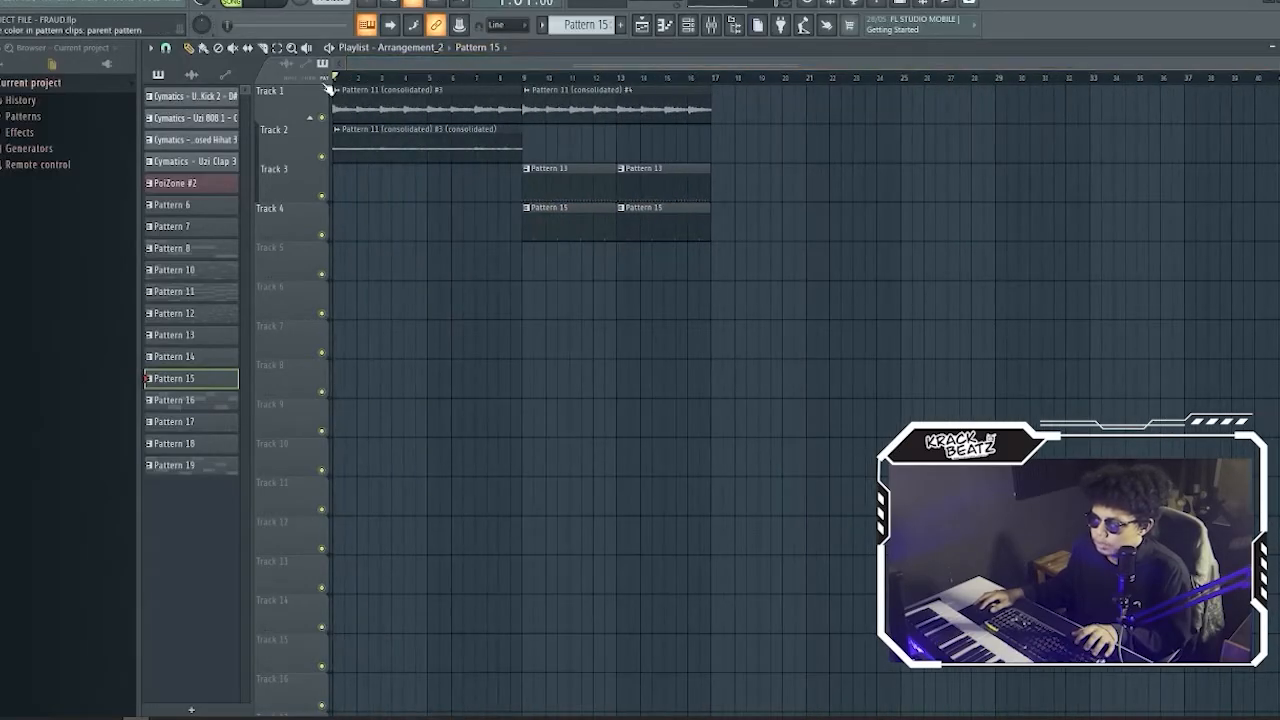
{"action": "left_click", "coordinate": [159, 75]}
{"action": "left_click", "coordinate": [192, 75]}
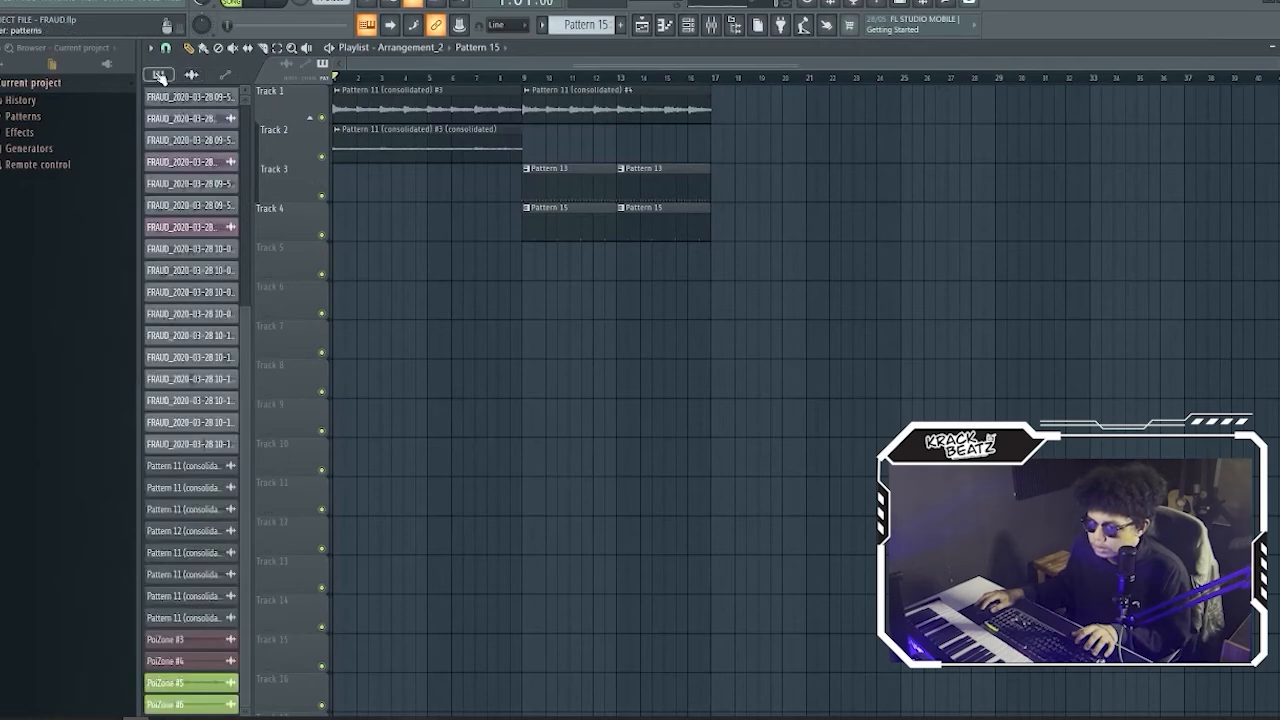
{"action": "left_click", "coordinate": [159, 75]}
{"action": "left_click", "coordinate": [192, 75]}
{"action": "left_click", "coordinate": [159, 75]}
{"action": "left_click", "coordinate": [192, 75]}
{"action": "left_click", "coordinate": [159, 75]}
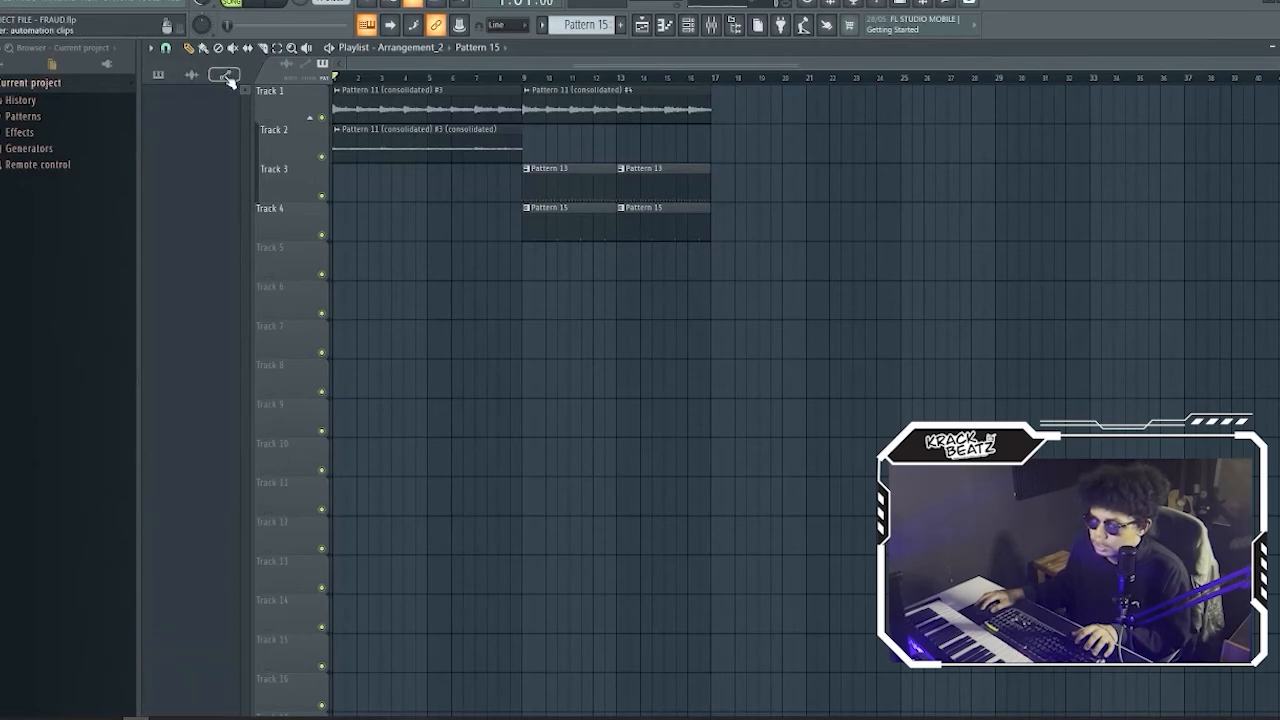
{"action": "left_click", "coordinate": [226, 75]}
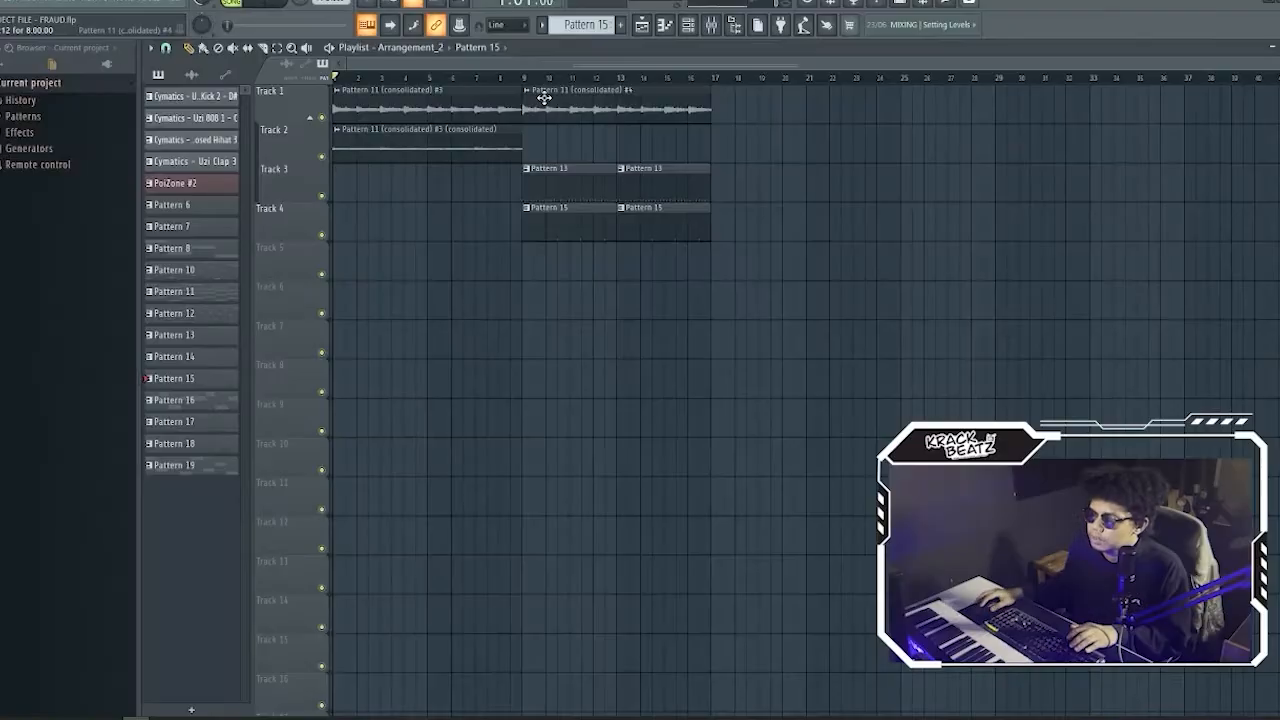
Step: Open the channel settings of the Track 1 audio clip at bar 9 to review its time-stretching pitch and mode
{"action": "double_click", "coordinate": [543, 97]}
{"action": "key", "text": "Escape"}
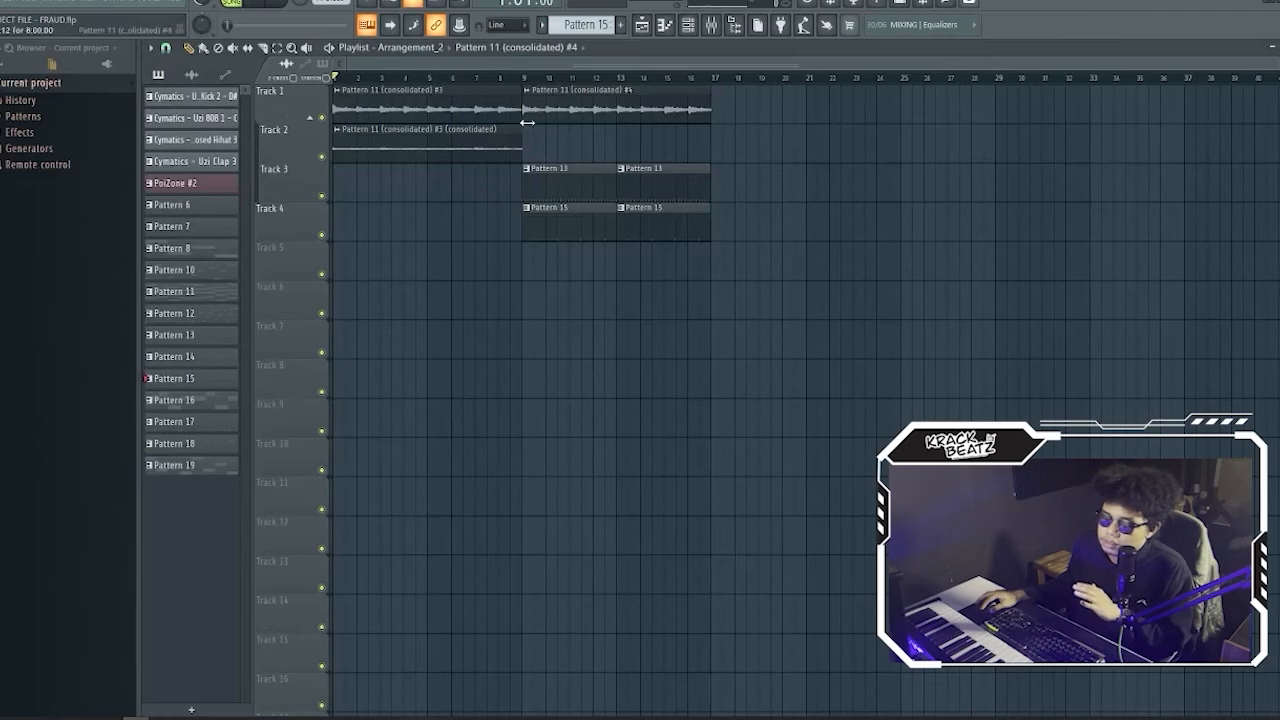
{"action": "double_click", "coordinate": [565, 128]}
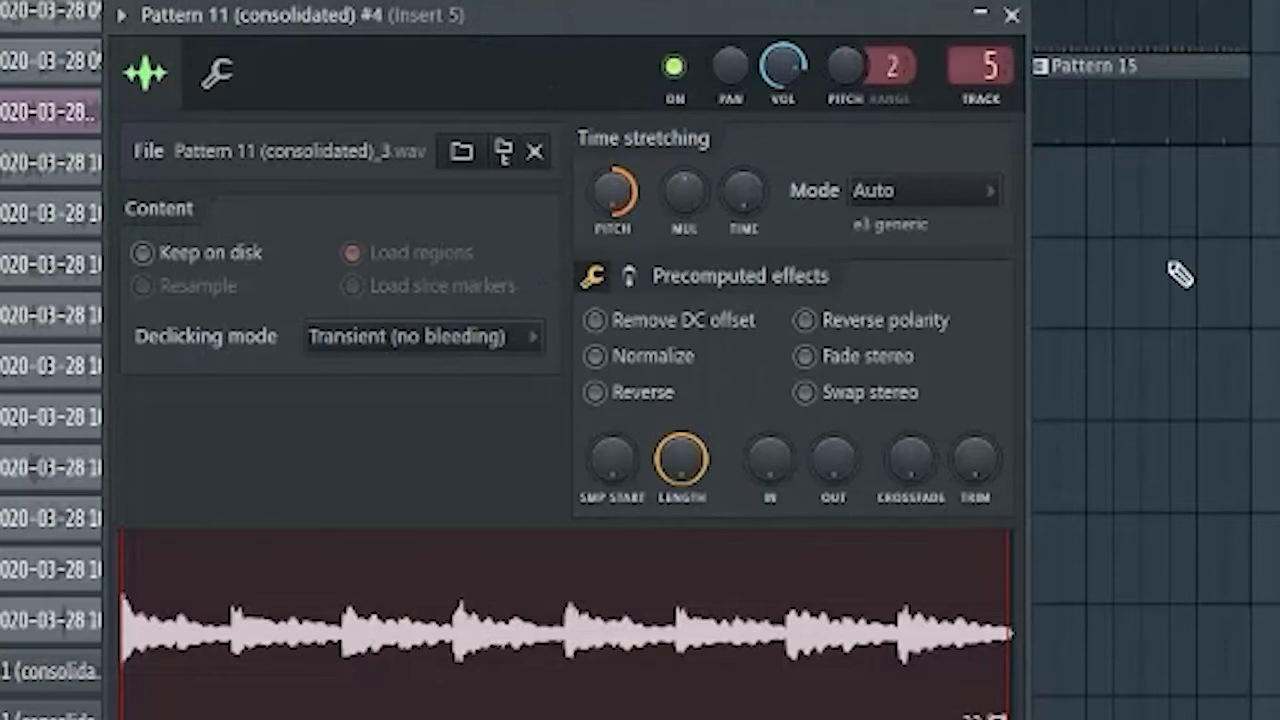
Step: Close the bar 9 audio clip's settings and check the time-stretching settings of the Track 1 audio clip at bar 1
{"action": "left_click", "coordinate": [1012, 16]}
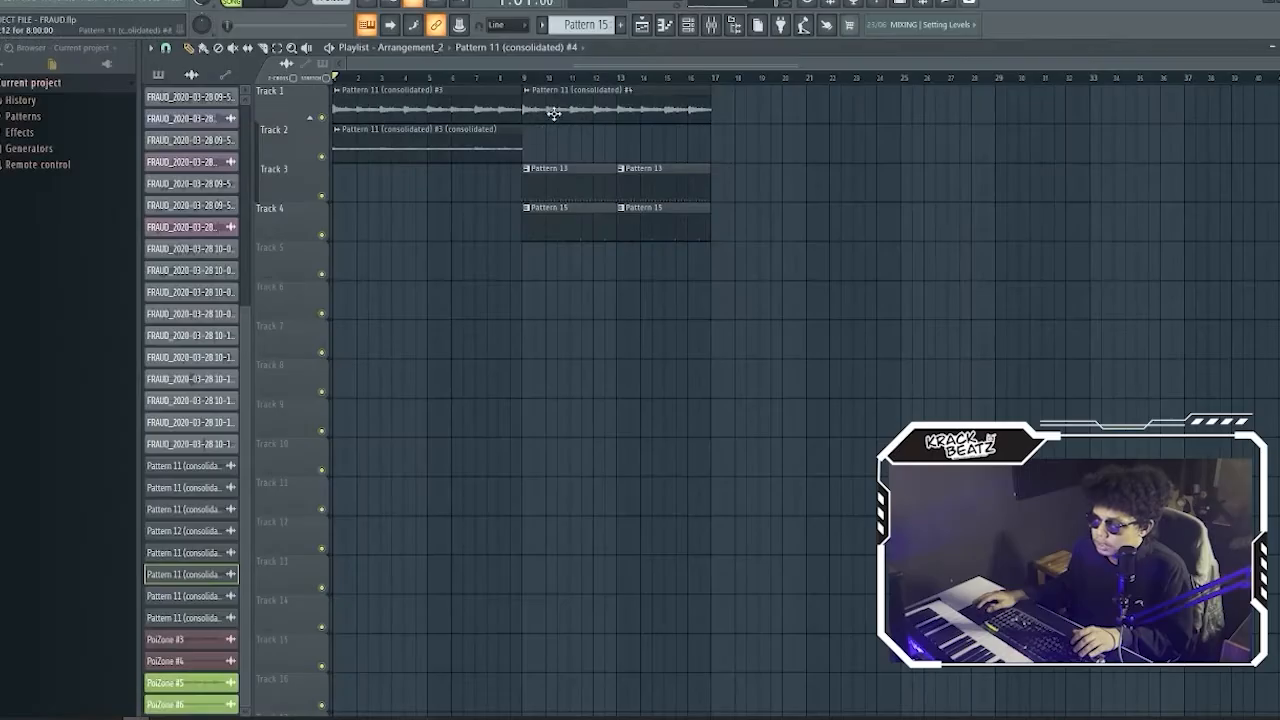
{"action": "double_click", "coordinate": [498, 115]}
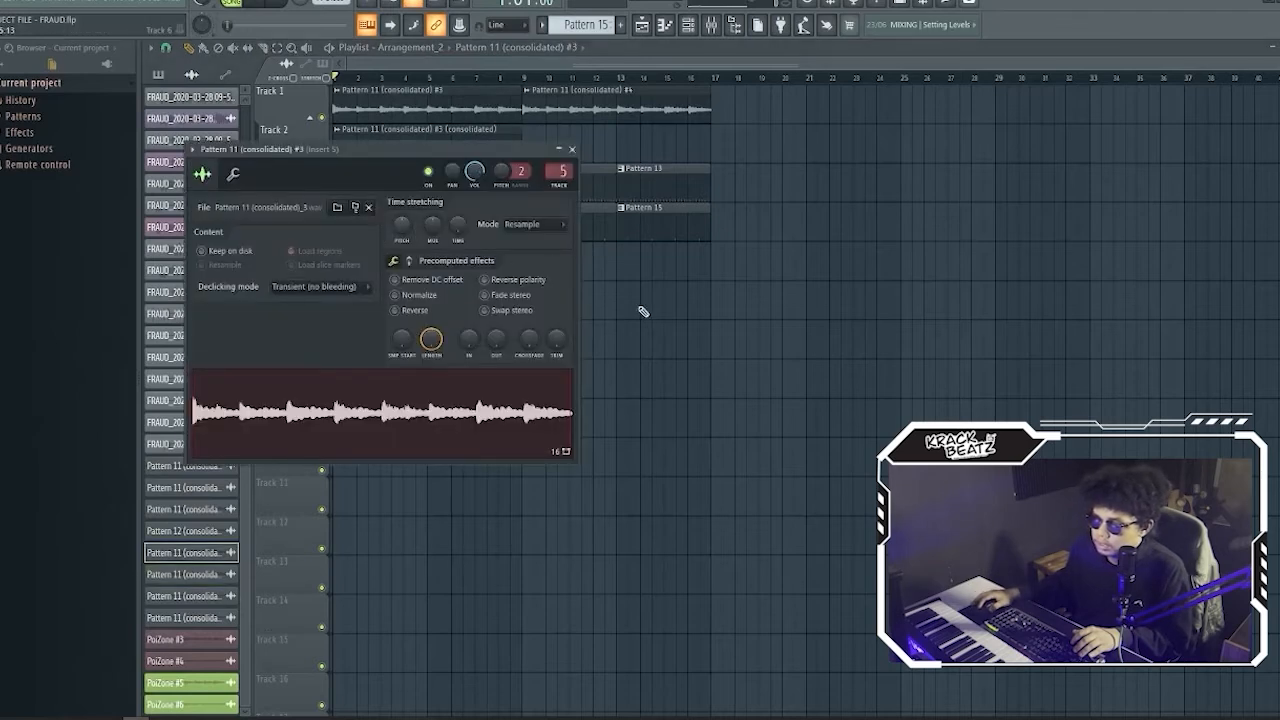
{"action": "key", "text": "Escape"}
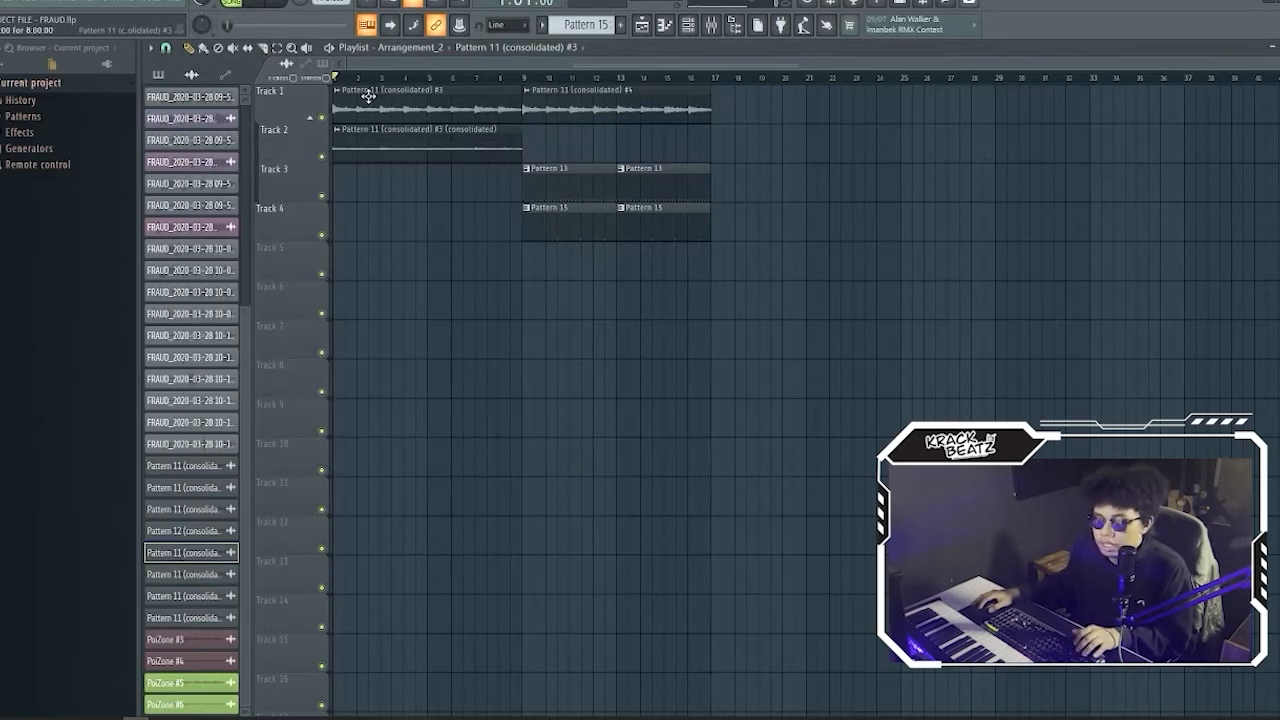
Step: Remove the leftover audio sliver on Track 2 past bar 9 and make the second Track 1 audio clip start exactly at bar 9
{"action": "scroll", "coordinate": [511, 96], "scroll_direction": "up", "scroll_amount": 6}
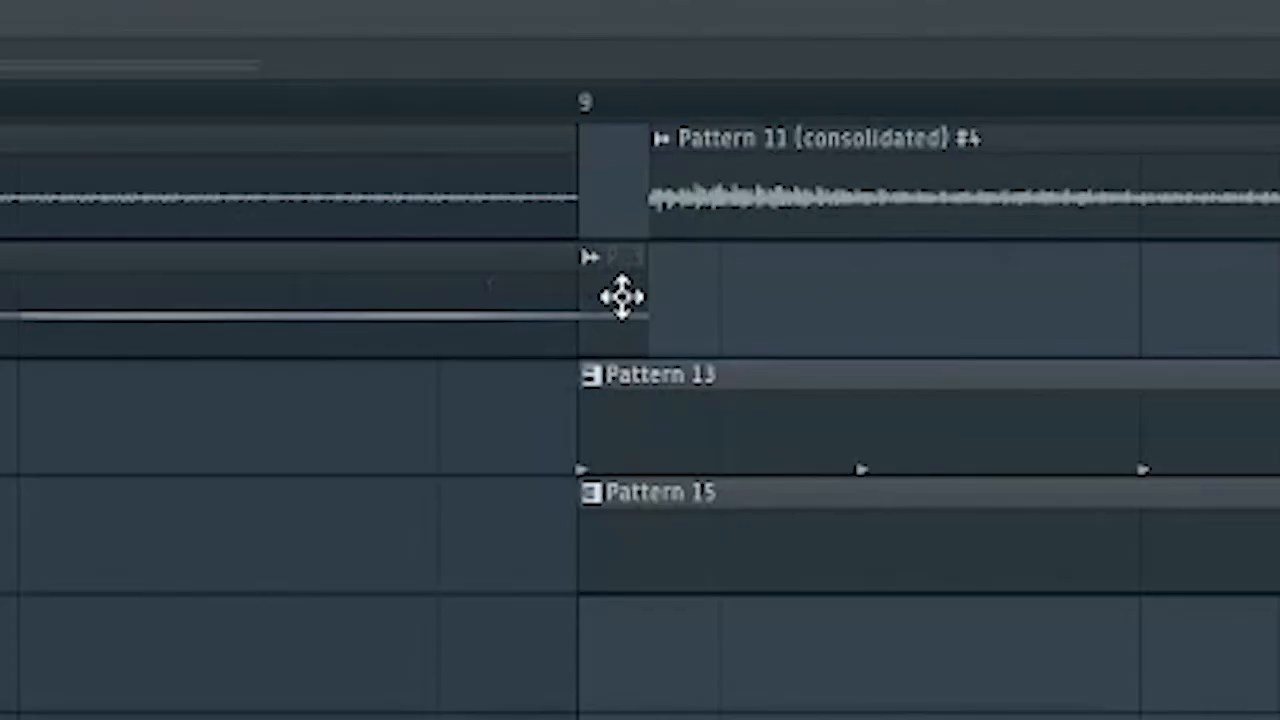
{"action": "right_click", "coordinate": [920, 143]}
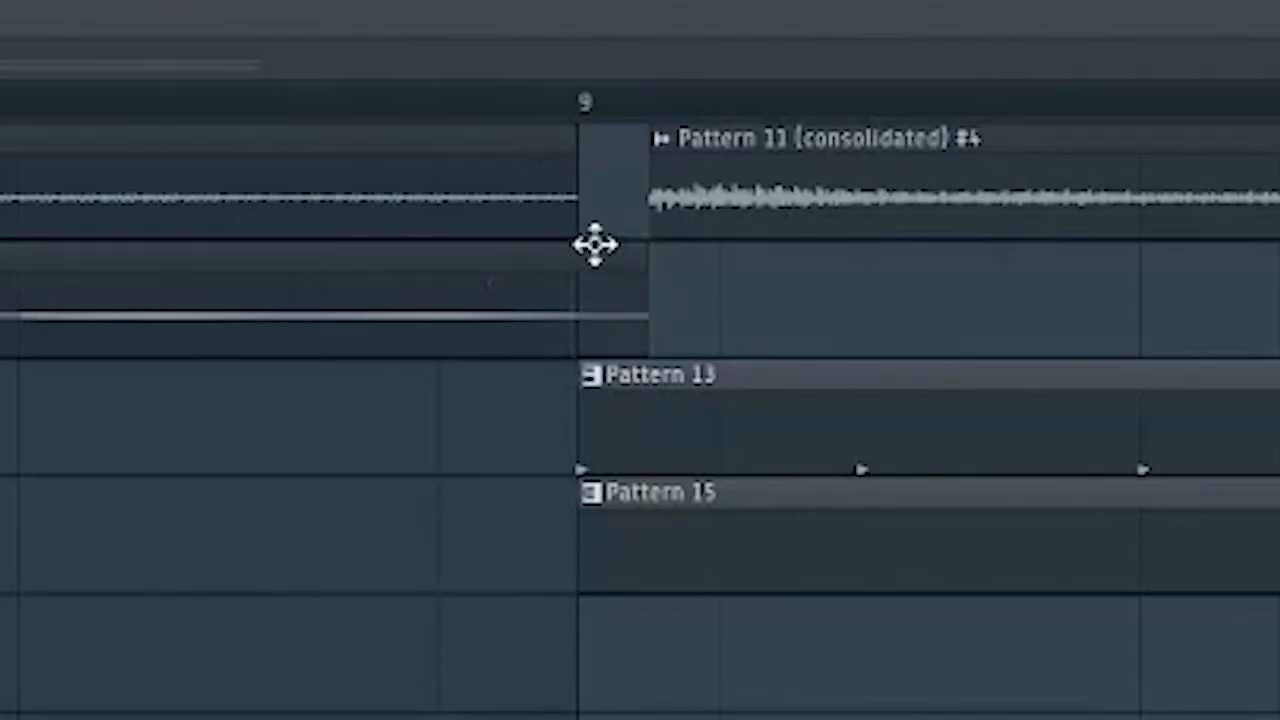
{"action": "right_click", "coordinate": [919, 136]}
{"action": "left_click_drag", "start_coordinate": [805, 205], "coordinate": [678, 213]}
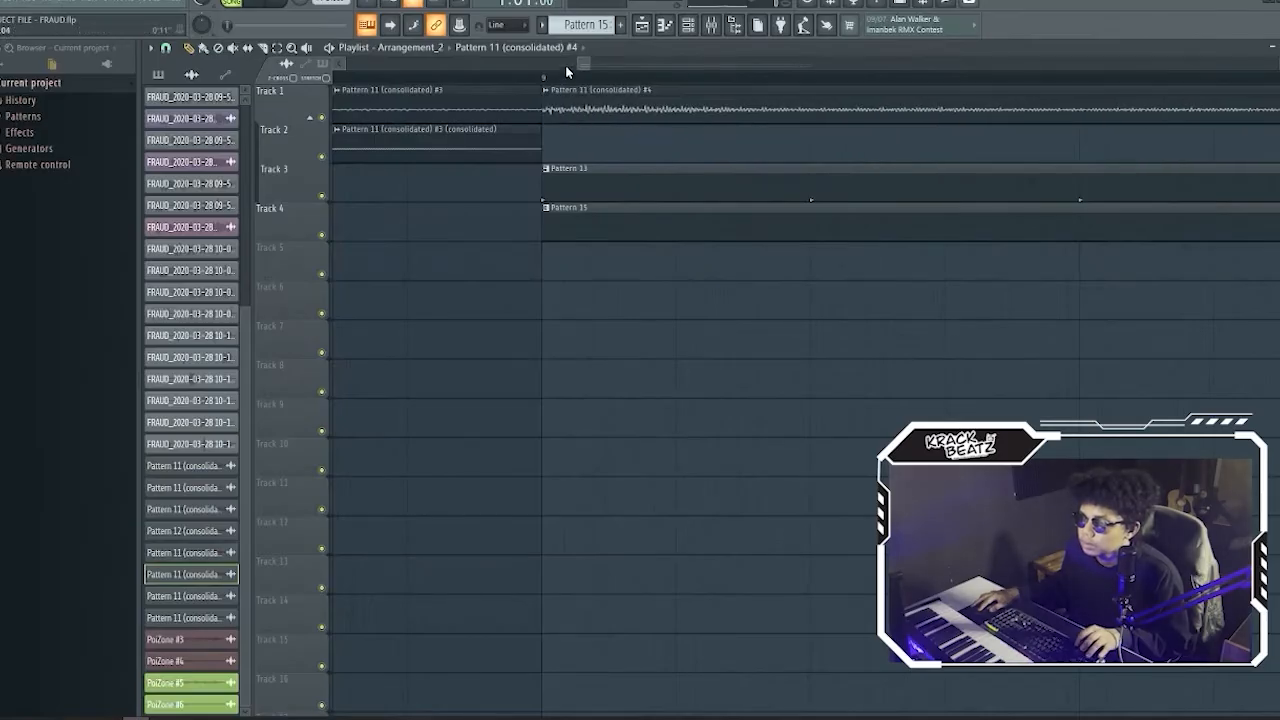
{"action": "scroll", "coordinate": [882, 78], "scroll_direction": "down", "scroll_amount": 6}
Step: Find the reversed Crash 1 sample in the channel rack and place it on Track 5 from bar 7 to bar 9
{"action": "left_click_drag", "start_coordinate": [242, 318], "coordinate": [233, 116]}
{"action": "left_click", "coordinate": [158, 75]}
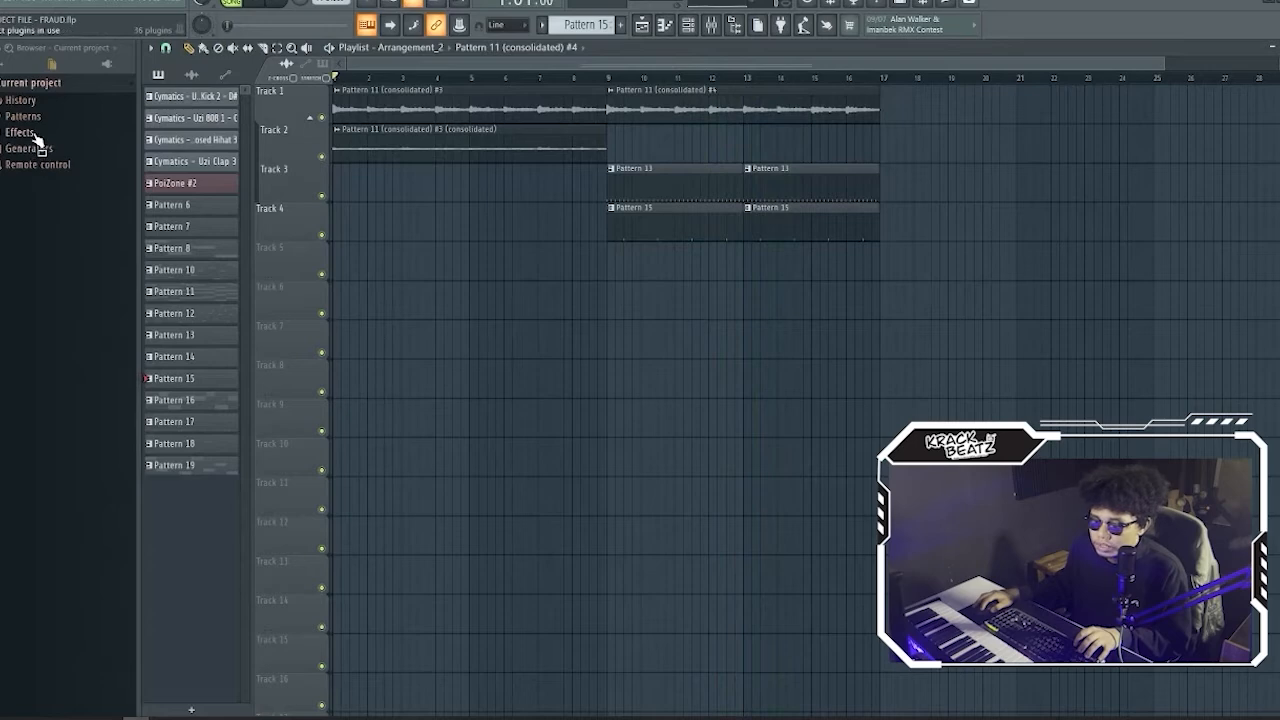
{"action": "left_click", "coordinate": [688, 24]}
{"action": "left_click", "coordinate": [305, 84]}
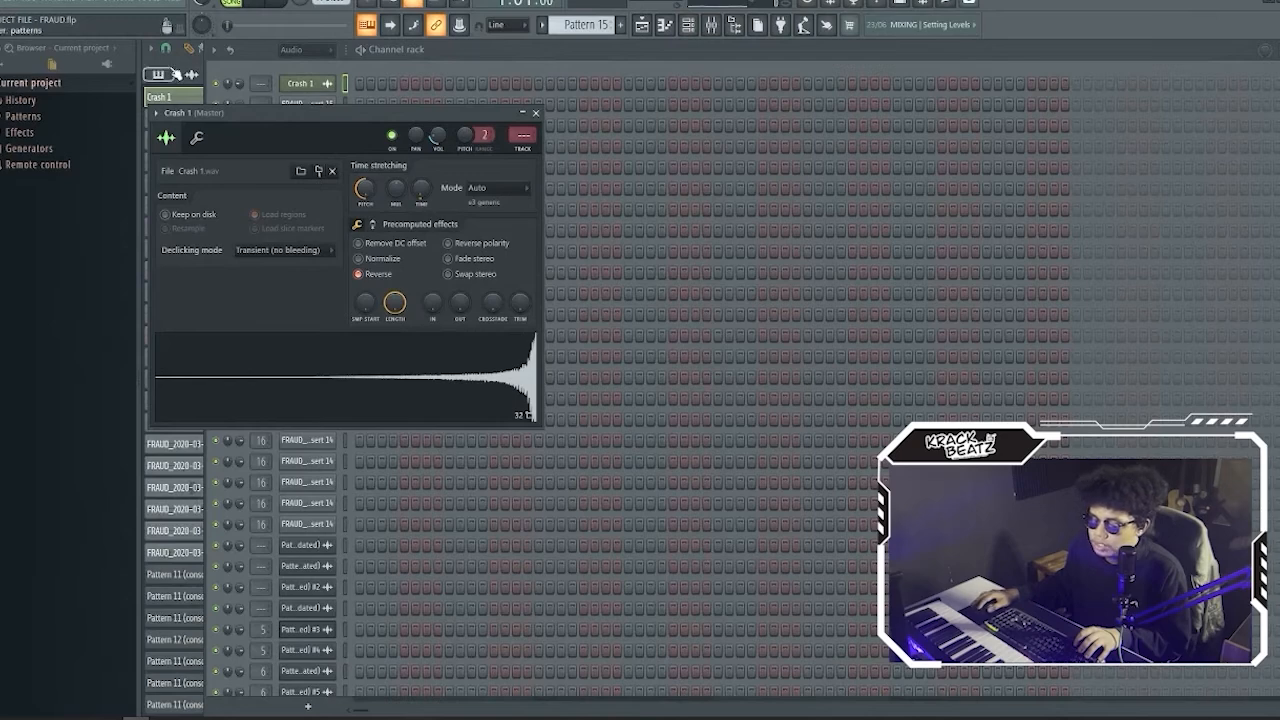
{"action": "left_click", "coordinate": [162, 74]}
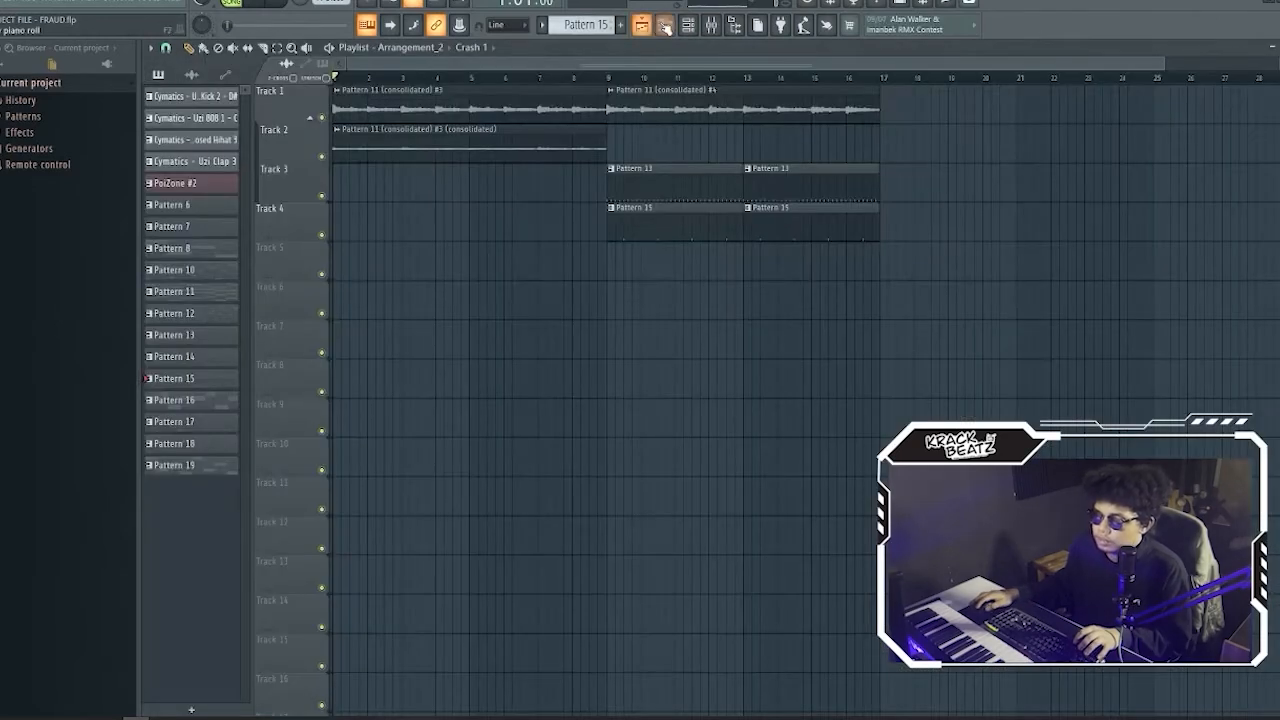
{"action": "left_click", "coordinate": [688, 24]}
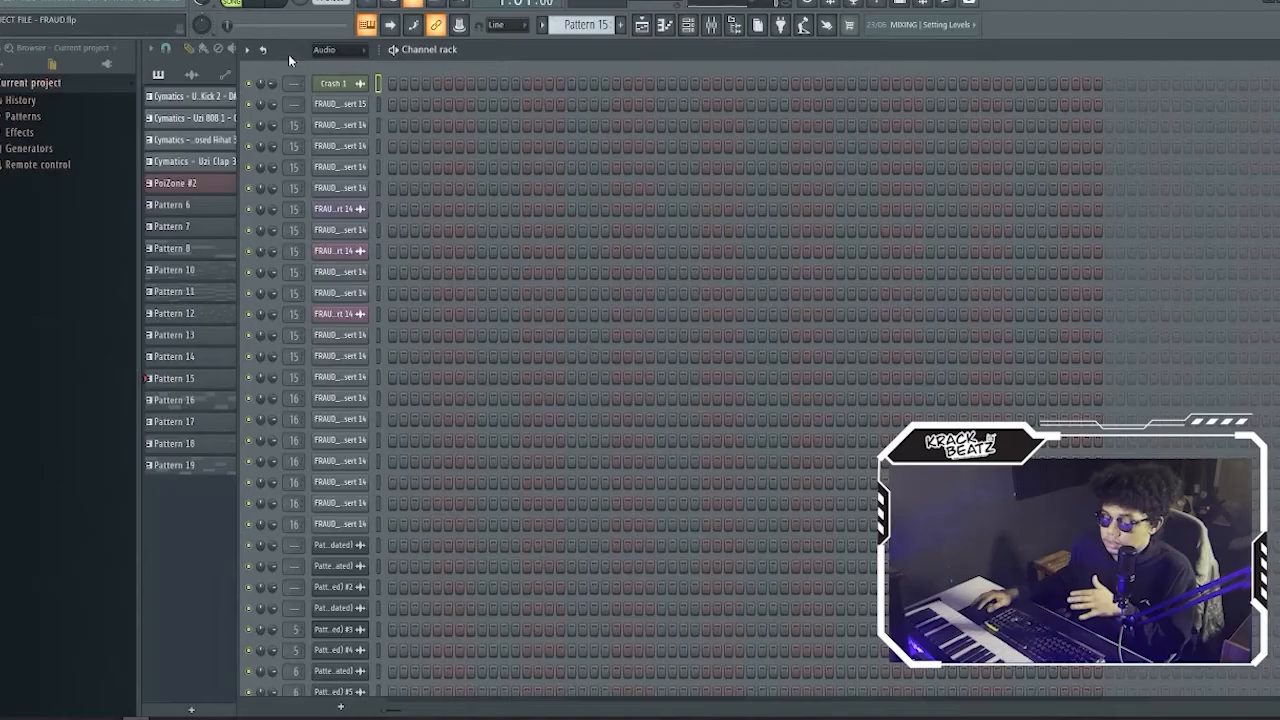
{"action": "left_click_drag", "start_coordinate": [288, 54], "coordinate": [606, 65]}
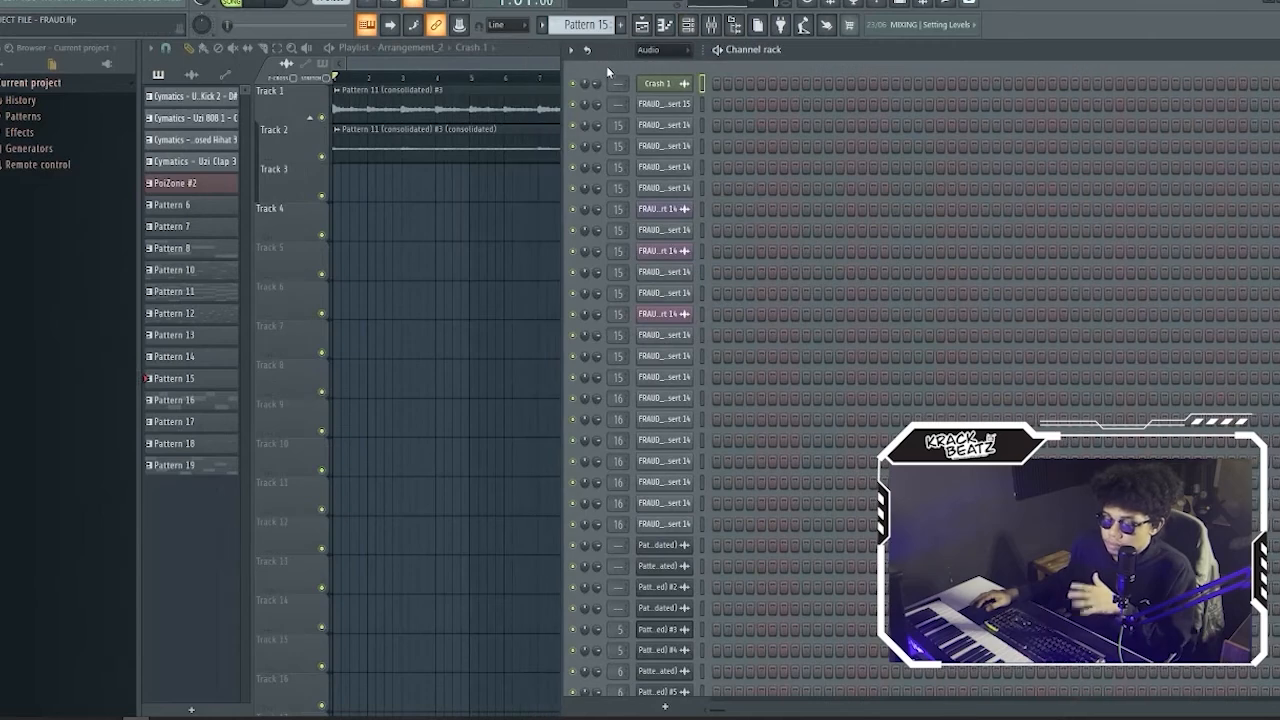
{"action": "left_click", "coordinate": [658, 84]}
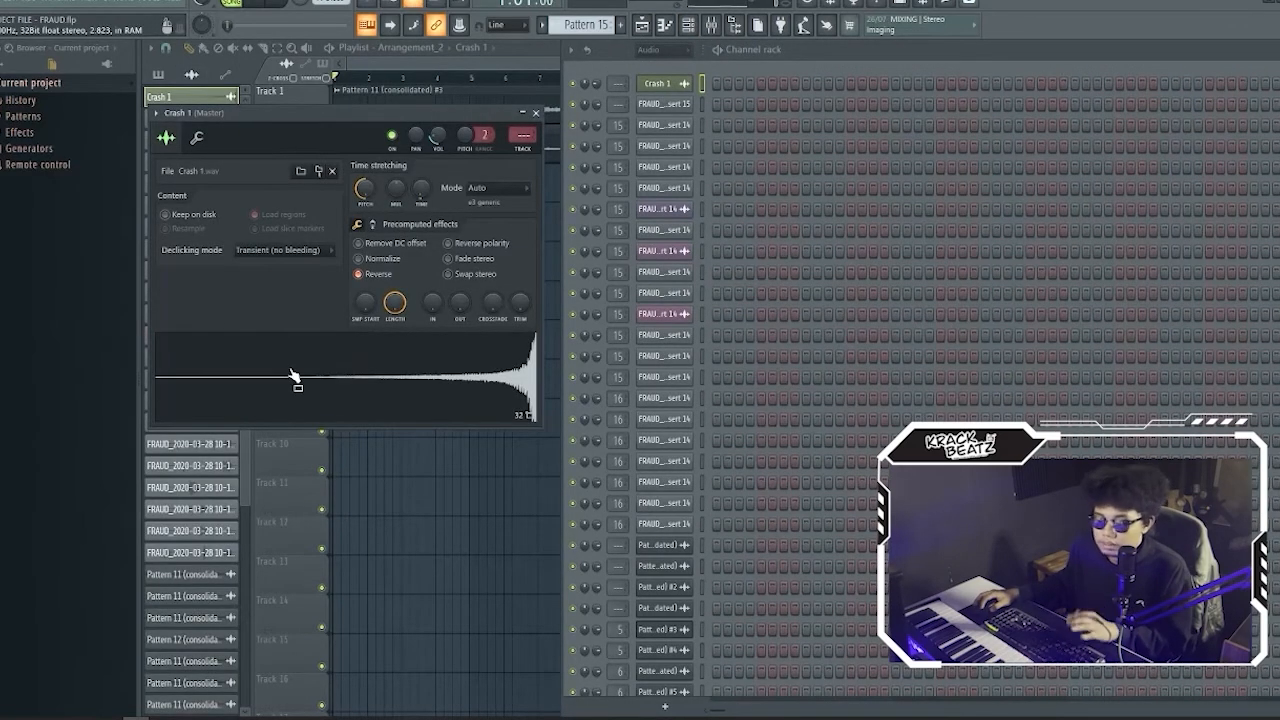
{"action": "left_click_drag", "start_coordinate": [293, 377], "coordinate": [557, 256]}
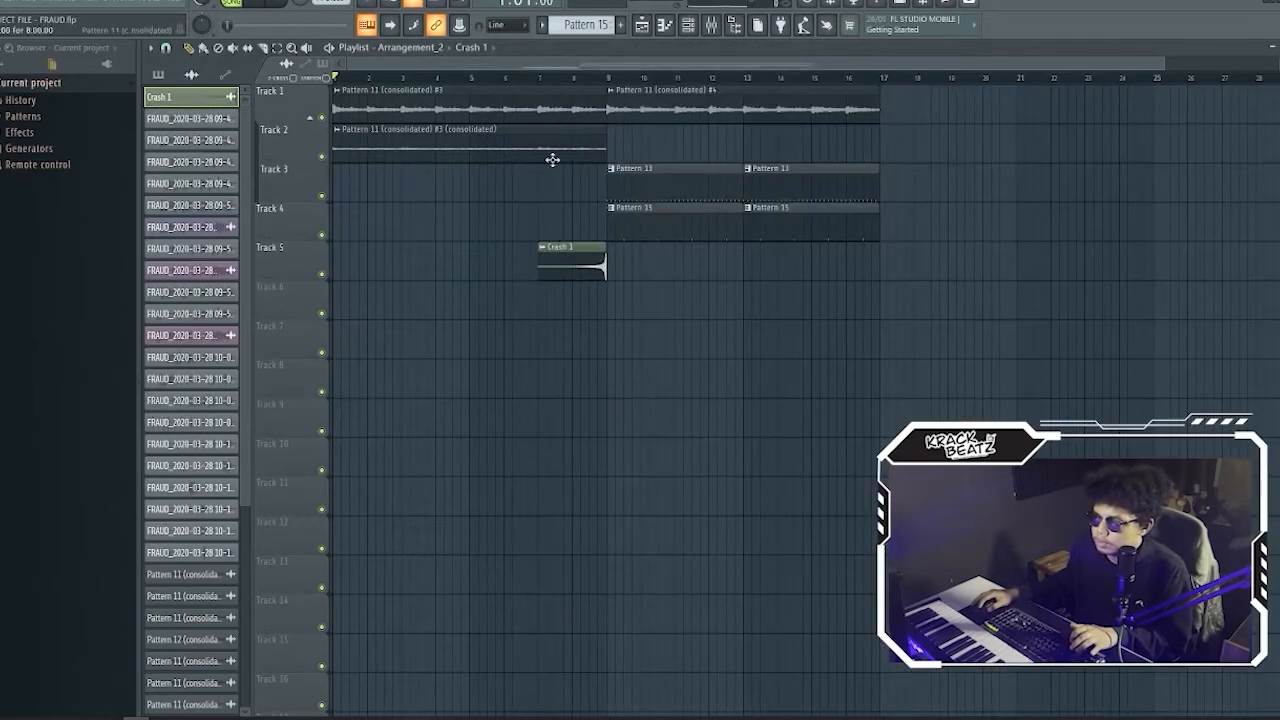
Step: Review the Crash 1 clip's channel settings, including its time-stretching pitch and the Reverse effect
{"action": "double_click", "coordinate": [561, 274]}
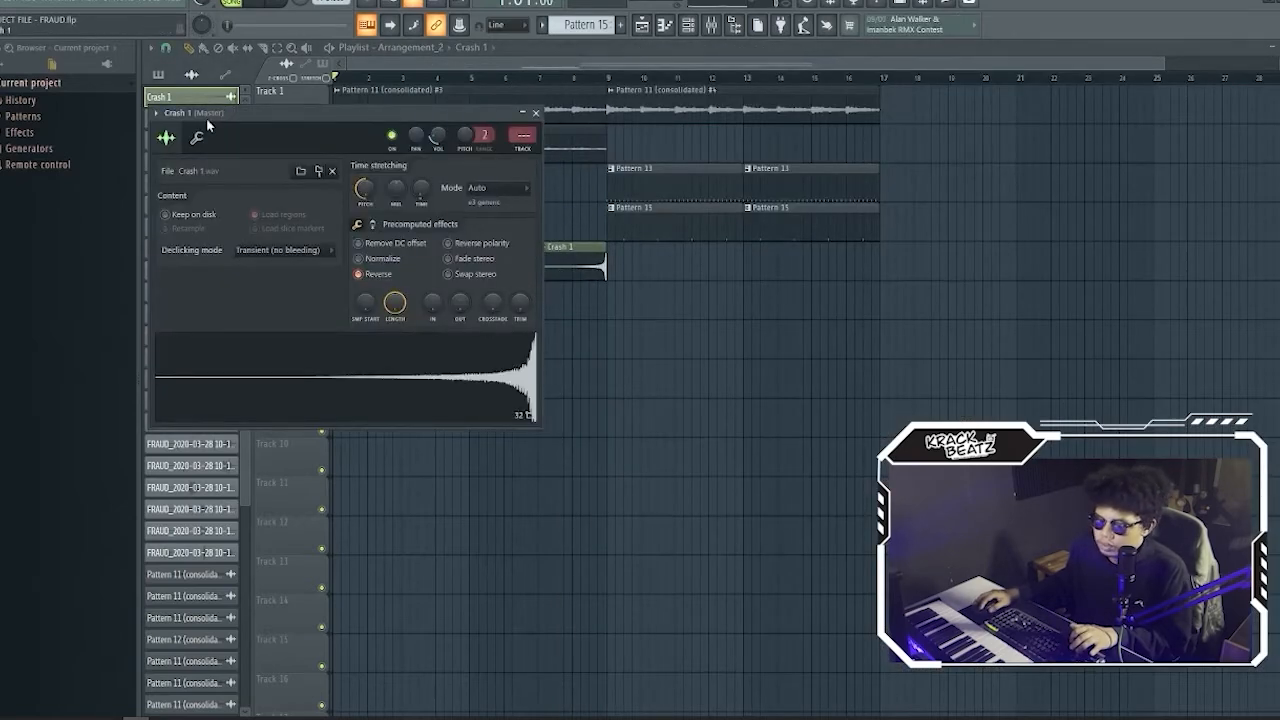
{"action": "left_click_drag", "start_coordinate": [207, 123], "coordinate": [202, 66]}
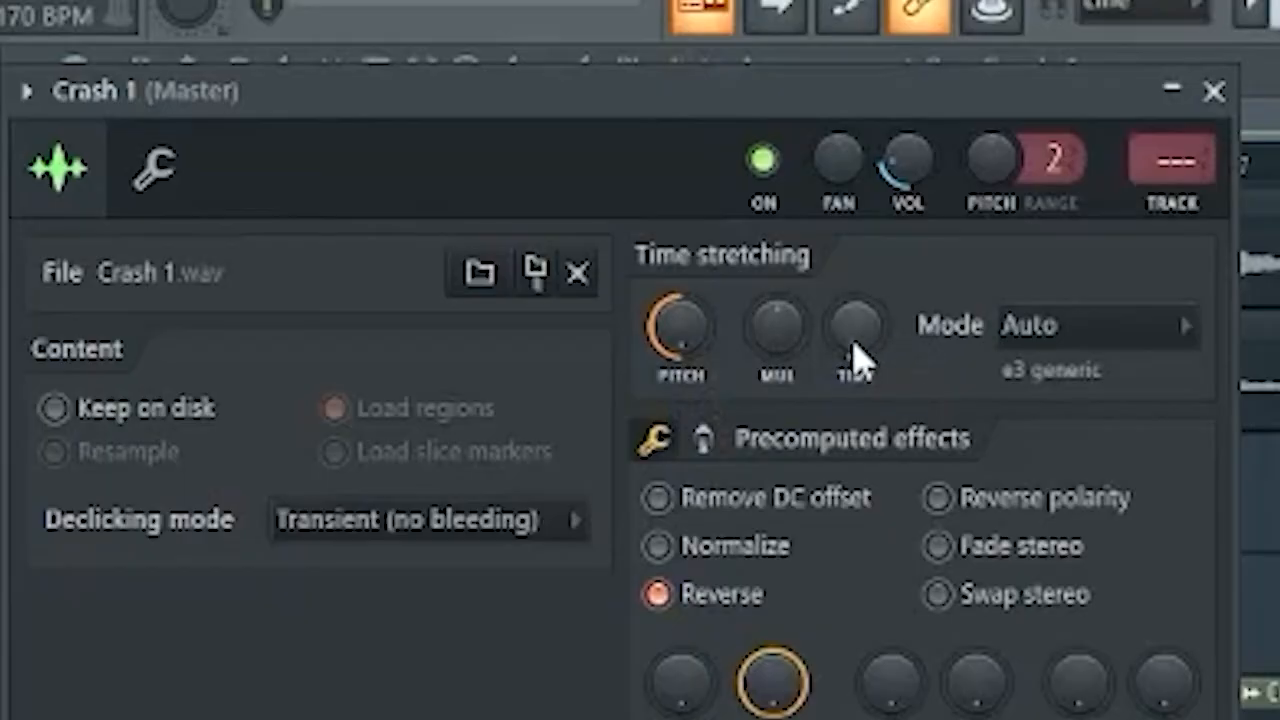
{"action": "left_click", "coordinate": [564, 290]}
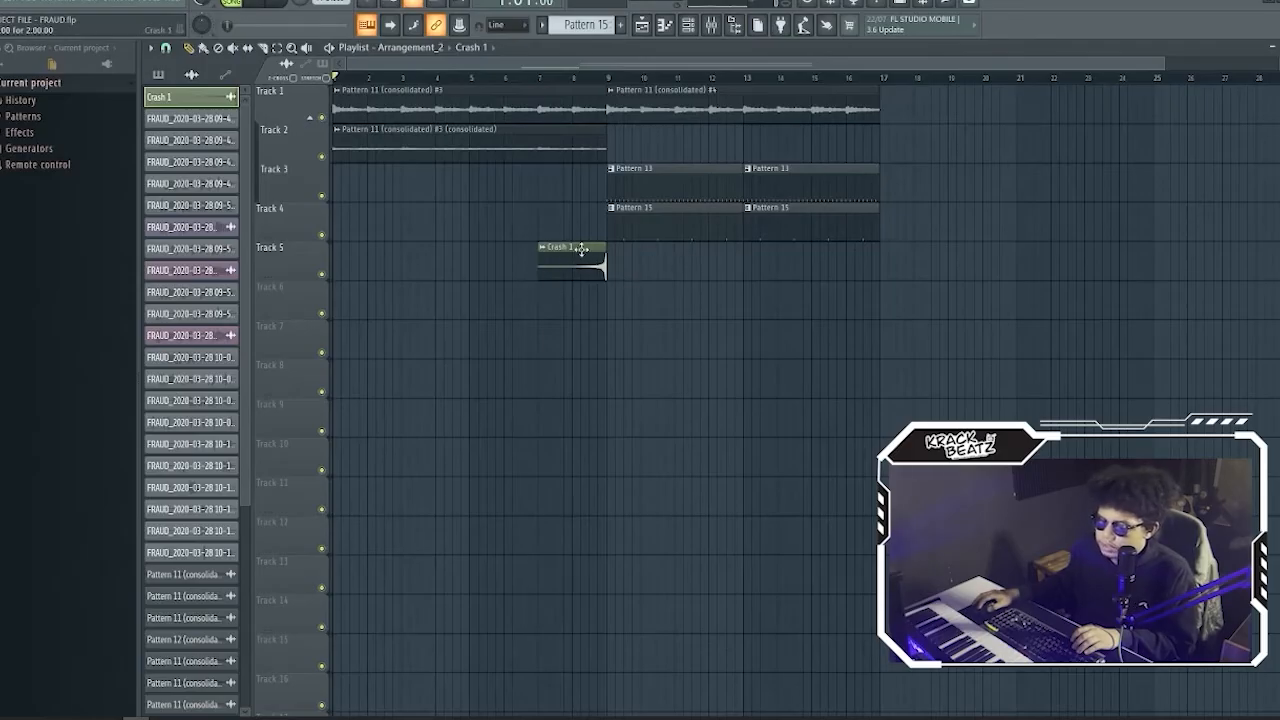
{"action": "double_click", "coordinate": [581, 248]}
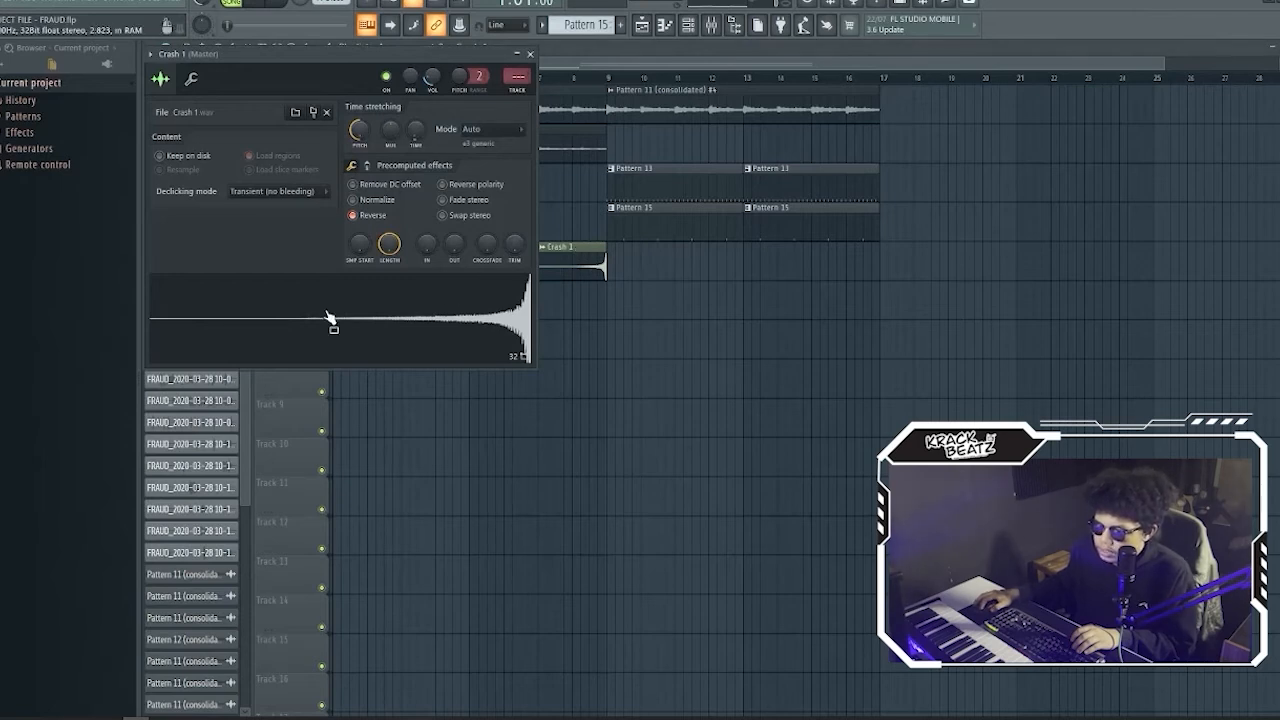
{"action": "key", "text": "Escape"}
Step: Play the arrangement from the start and move the playback position to just before bar 9 to check the crash transition
{"action": "left_click", "coordinate": [470, 78]}
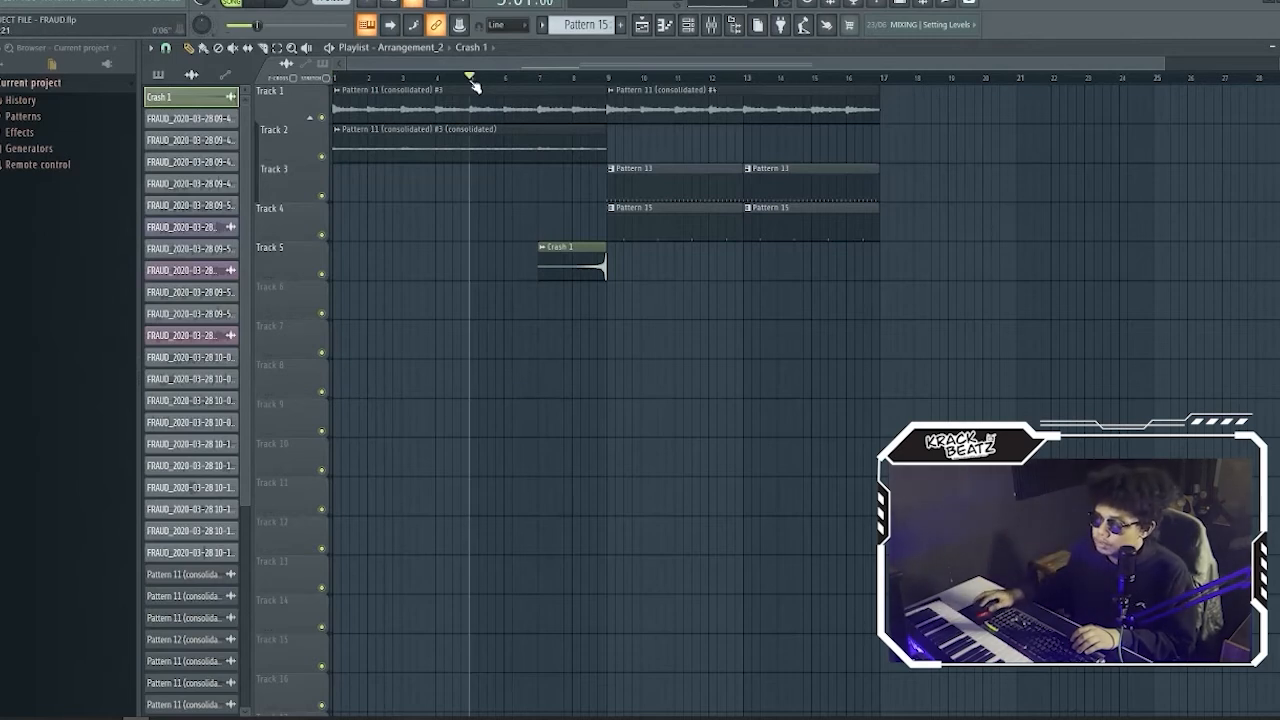
{"action": "left_click_drag", "start_coordinate": [475, 80], "coordinate": [340, 79]}
{"action": "left_click_drag", "start_coordinate": [480, 79], "coordinate": [313, 84]}
{"action": "key", "text": "space"}
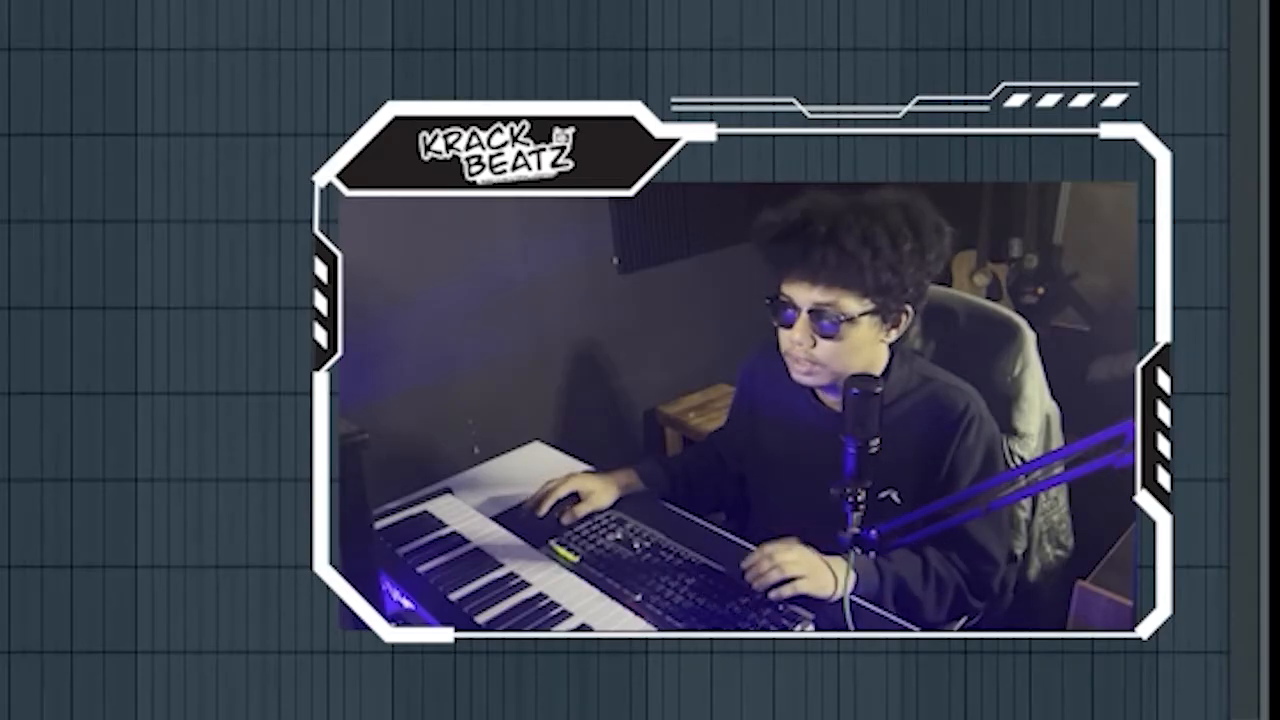
{"action": "left_click_drag", "start_coordinate": [1168, 62], "coordinate": [1275, 64]}
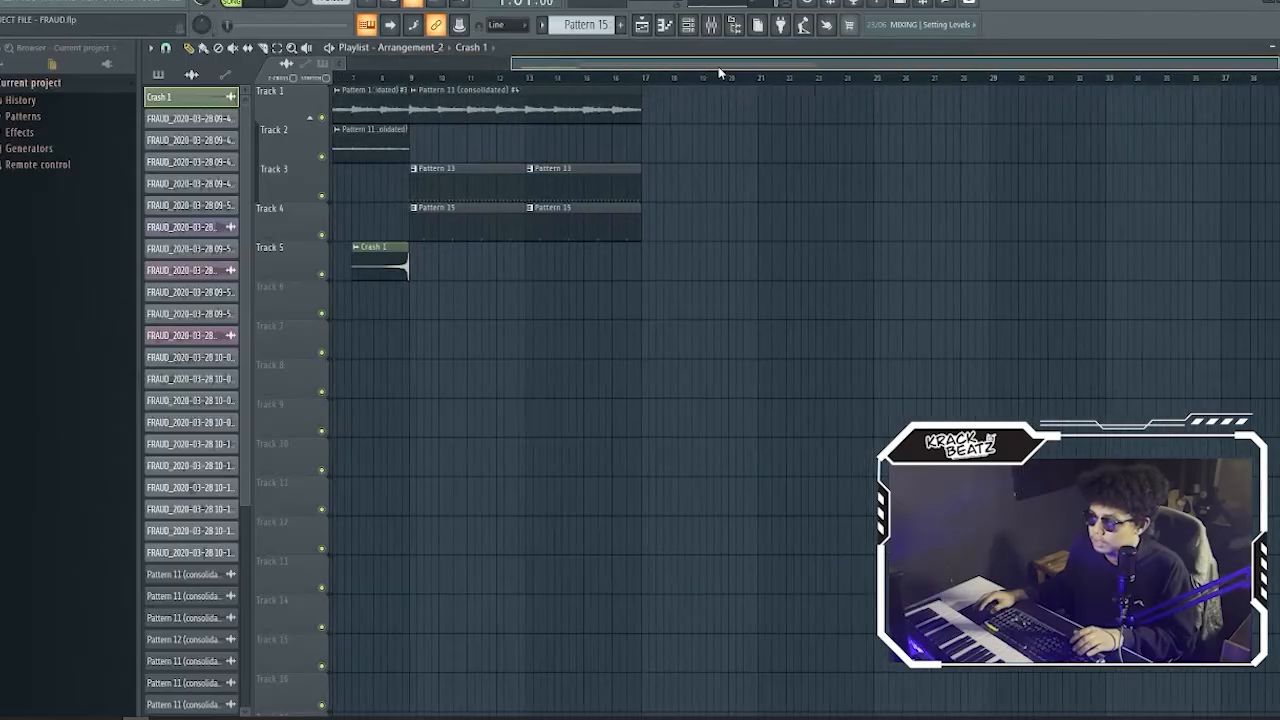
{"action": "left_click_drag", "start_coordinate": [512, 64], "coordinate": [338, 66]}
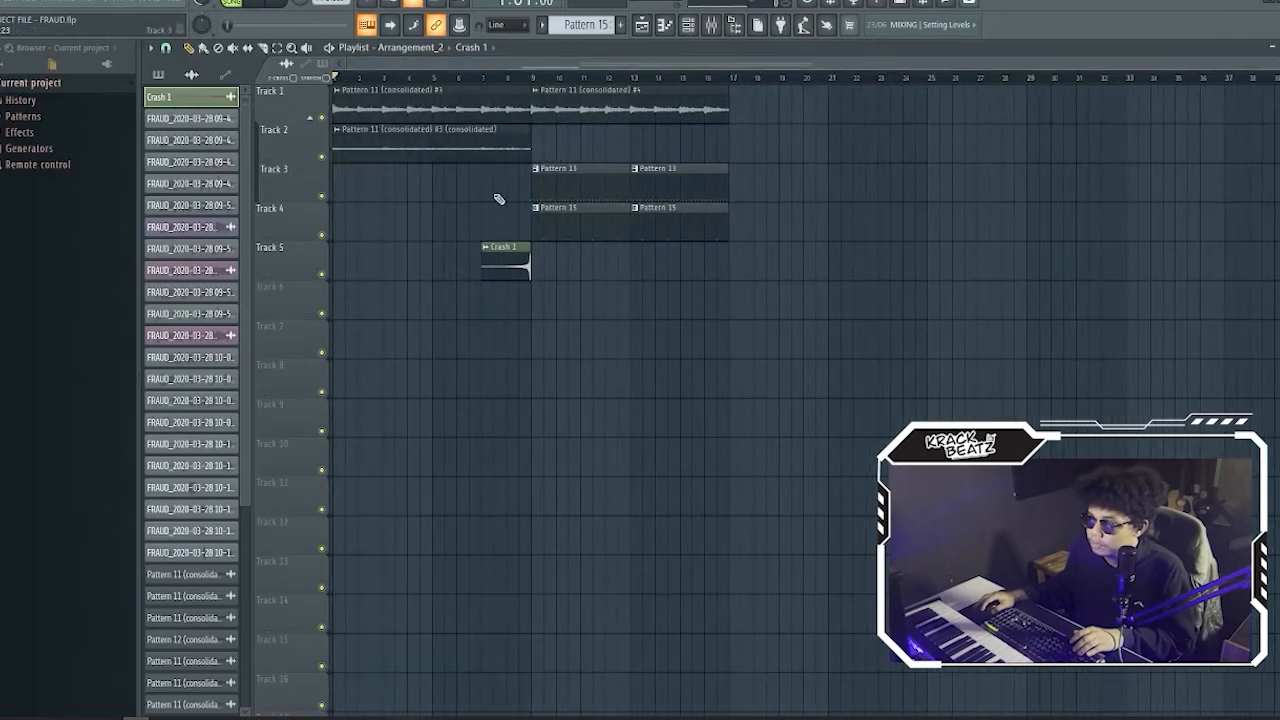
{"action": "left_click", "coordinate": [515, 79]}
{"action": "left_click", "coordinate": [535, 79]}
{"action": "left_click", "coordinate": [516, 79]}
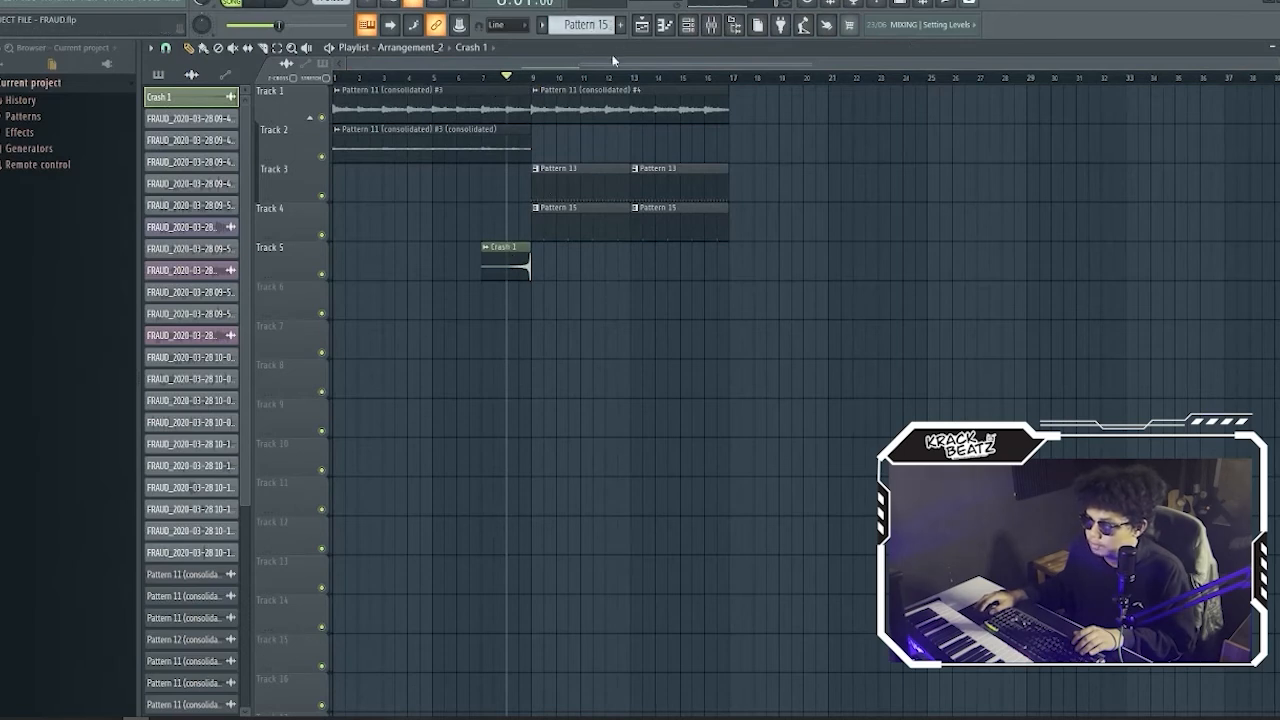
Step: Duplicate the audio, Pattern 13 and Pattern 15 clips of bars 9 to 17 so the copies start at bar 17
{"action": "left_click_drag", "start_coordinate": [739, 284], "coordinate": [545, 80]}
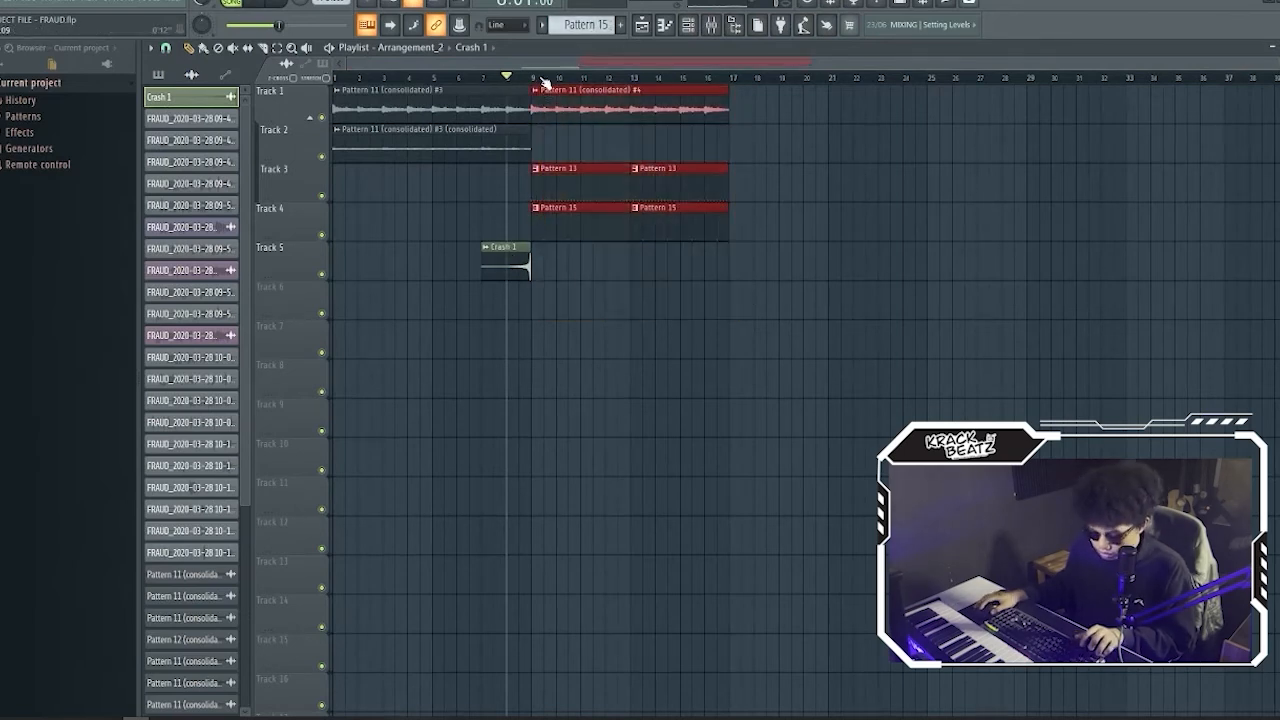
{"action": "key", "text": "ctrl+b"}
{"action": "left_click", "coordinate": [634, 160]}
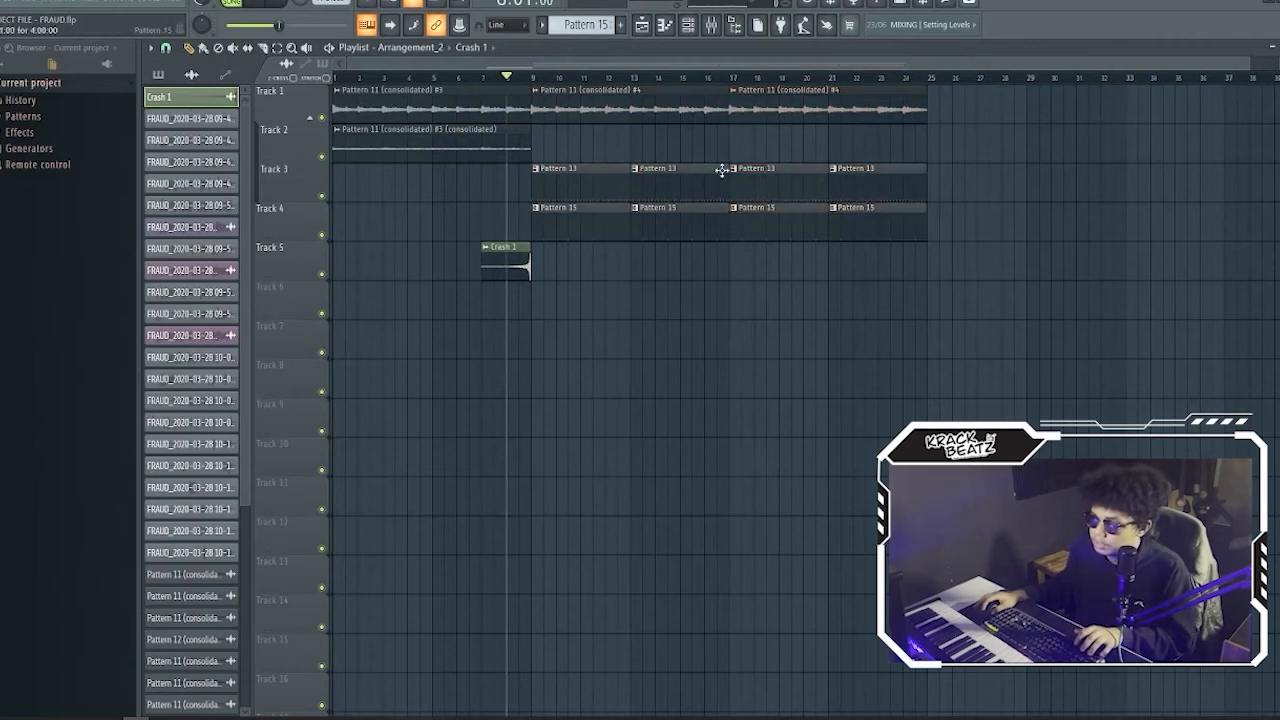
Step: Bring up the pattern list and add Pattern 16 on Track 5 and Pattern 14 on Track 6 at bar 17
{"action": "left_click", "coordinate": [158, 75]}
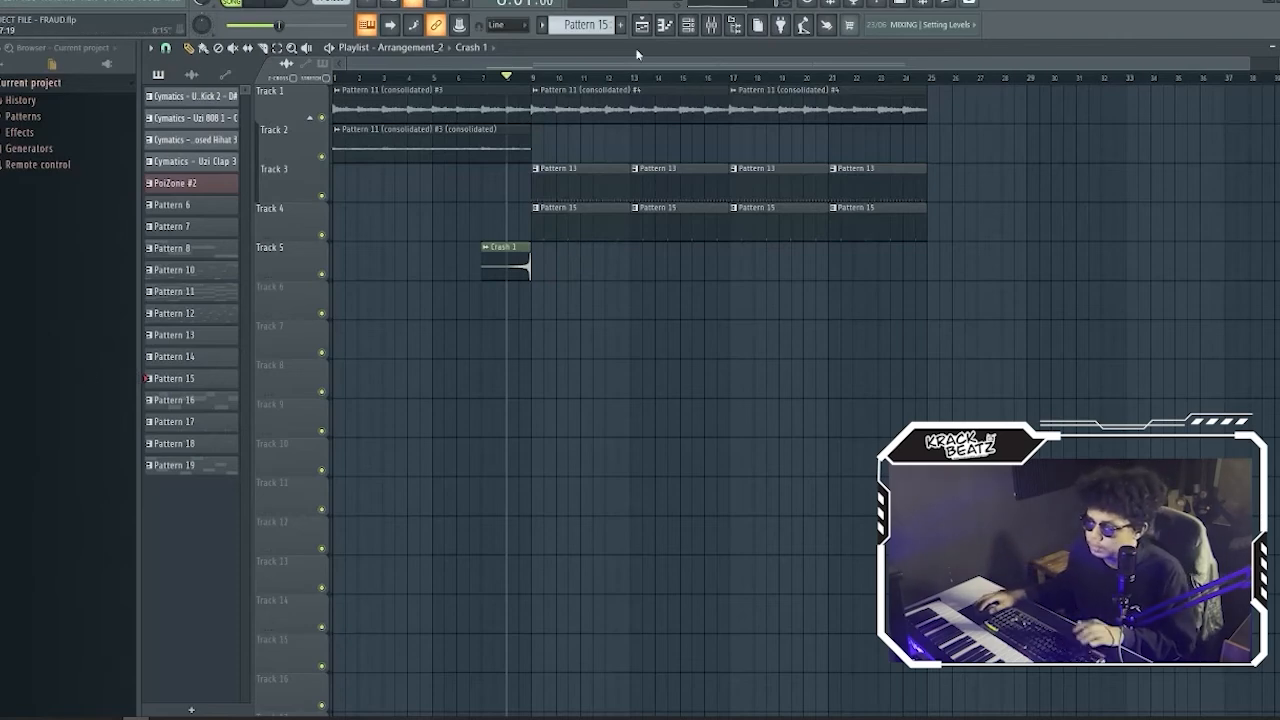
{"action": "left_click", "coordinate": [686, 26]}
{"action": "left_click", "coordinate": [686, 26]}
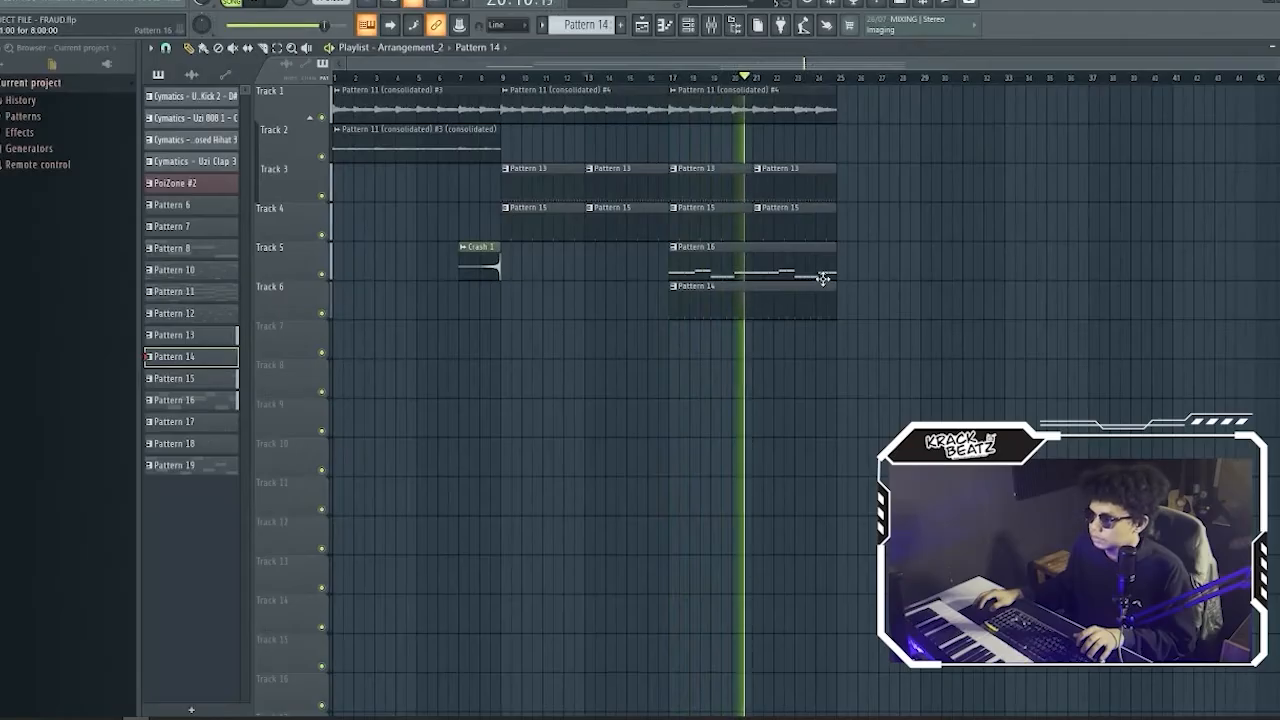
Step: Place Pattern 17 on Track 7, Pattern 18 on Track 8 and Pattern 19 on Track 9, all starting at bar 25
{"action": "left_click_drag", "start_coordinate": [180, 423], "coordinate": [852, 336]}
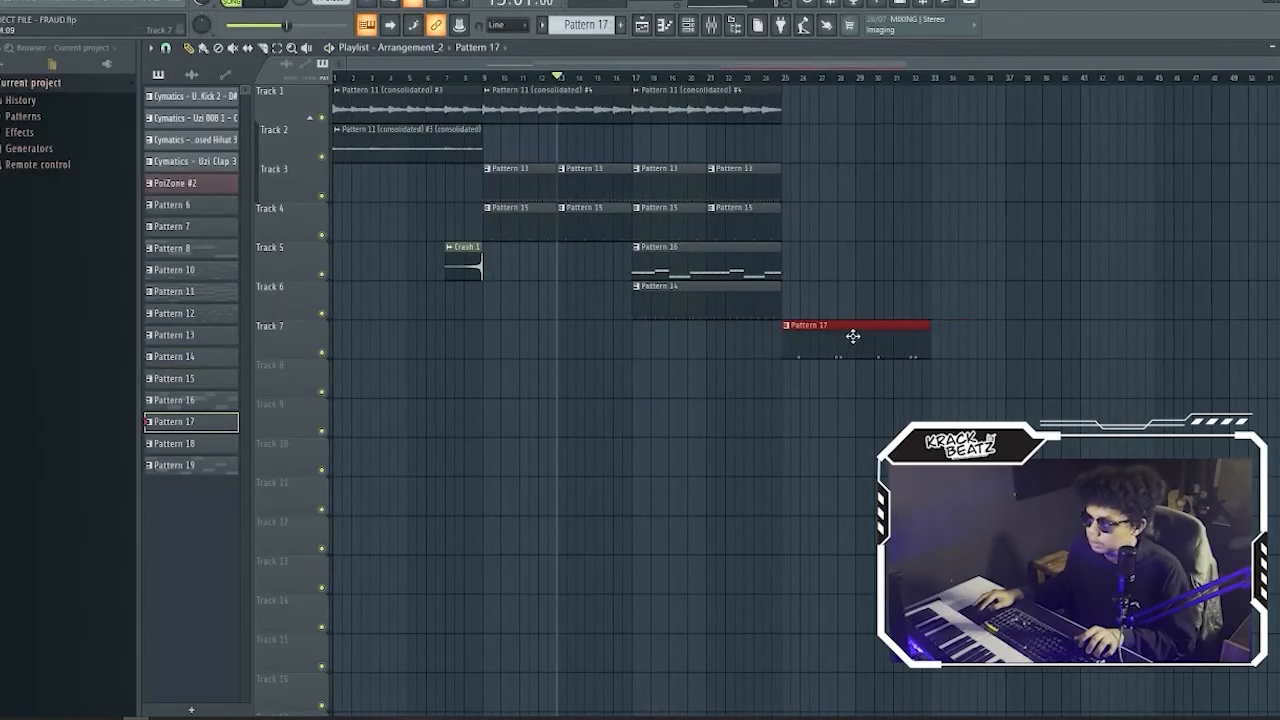
{"action": "mouse_move", "coordinate": [366, 64]}
{"action": "left_mouse_down"}
{"action": "mouse_move", "coordinate": [543, 64]}
{"action": "mouse_move", "coordinate": [345, 64]}
{"action": "left_mouse_up"}
{"action": "left_click_drag", "start_coordinate": [186, 443], "coordinate": [762, 390]}
{"action": "left_click_drag", "start_coordinate": [186, 465], "coordinate": [760, 416]}
Step: Copy the audio, Pattern 13 and Pattern 15 clips from bar 9 to bar 25 and play the new section
{"action": "left_click_drag", "start_coordinate": [576, 273], "coordinate": [500, 114]}
{"action": "left_click_drag", "start_coordinate": [490, 115], "coordinate": [742, 119]}
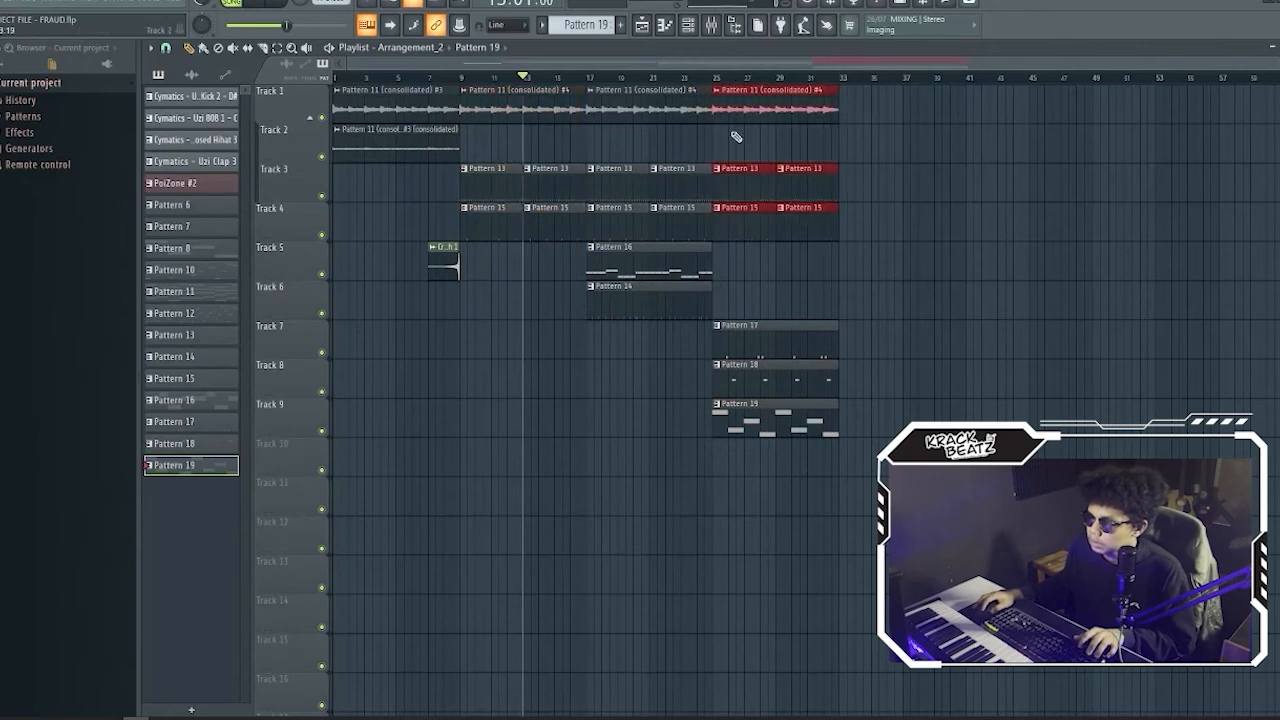
{"action": "left_click", "coordinate": [734, 134], "text": "ctrl"}
{"action": "left_click", "coordinate": [660, 77]}
{"action": "key", "text": "space"}
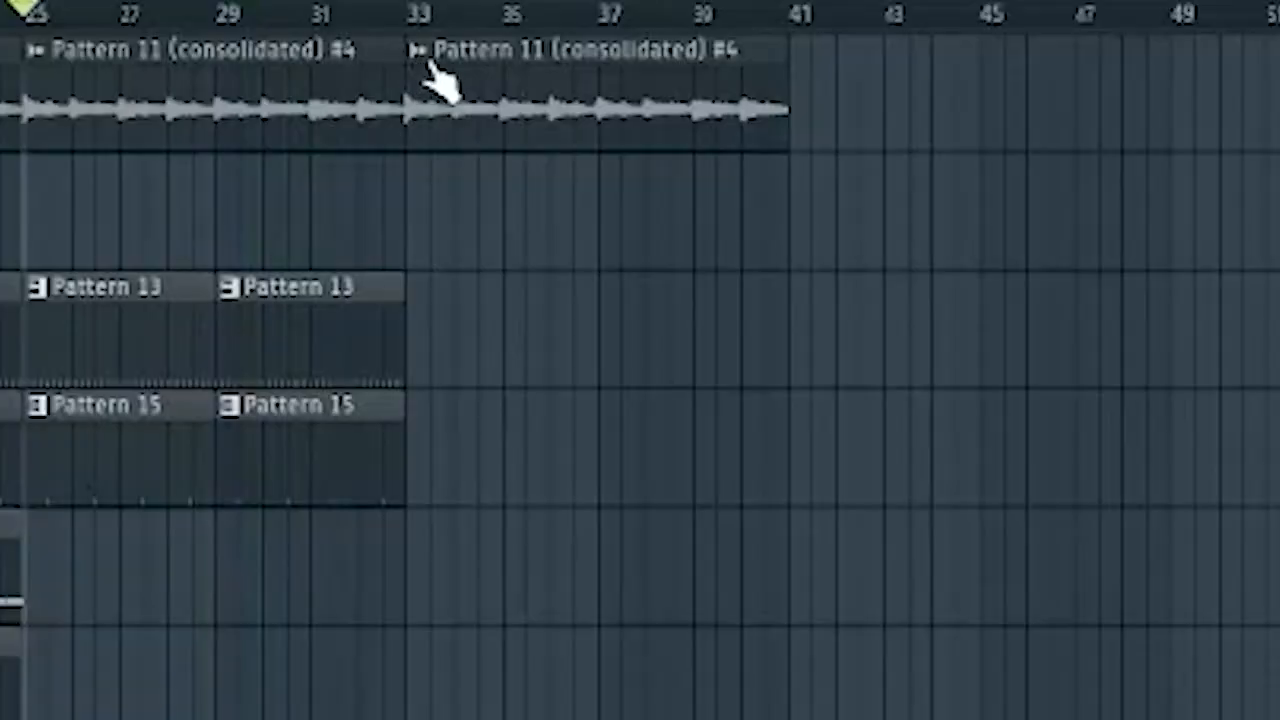
Step: Make the Track 1 audio clip at bar 33 unique and lower its time-stretching pitch
{"action": "left_click", "coordinate": [420, 52]}
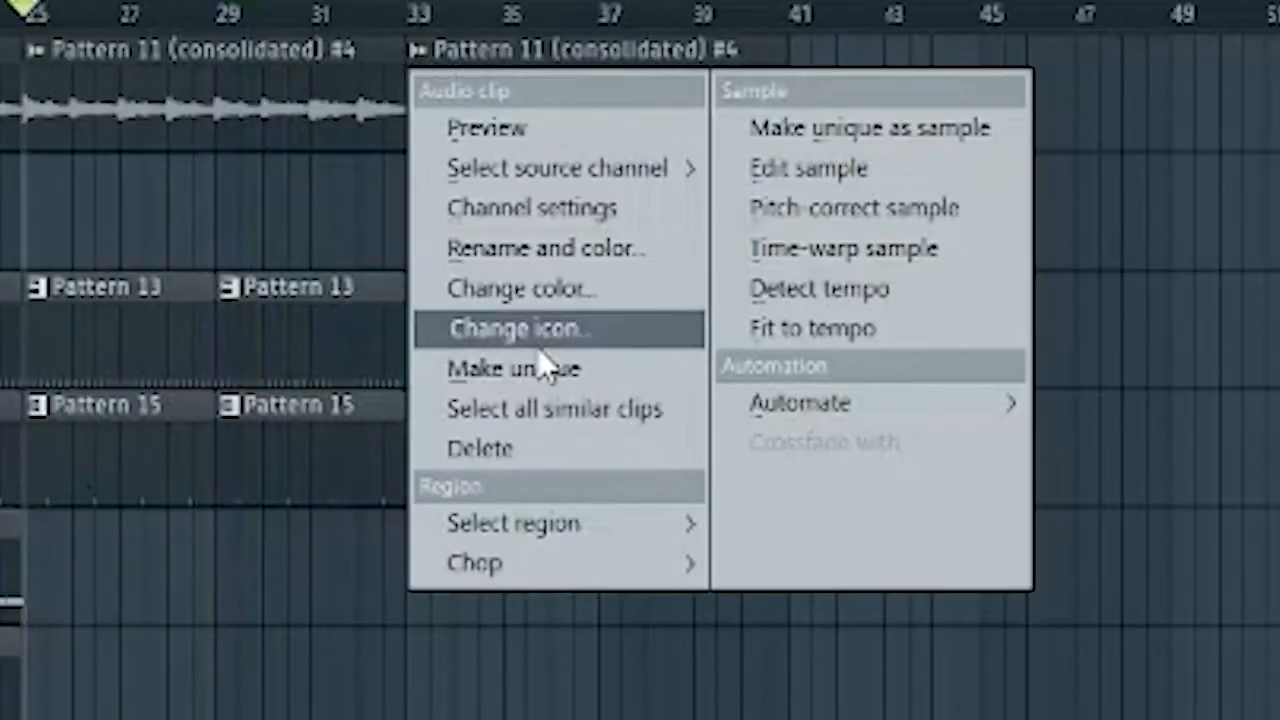
{"action": "left_click", "coordinate": [522, 368]}
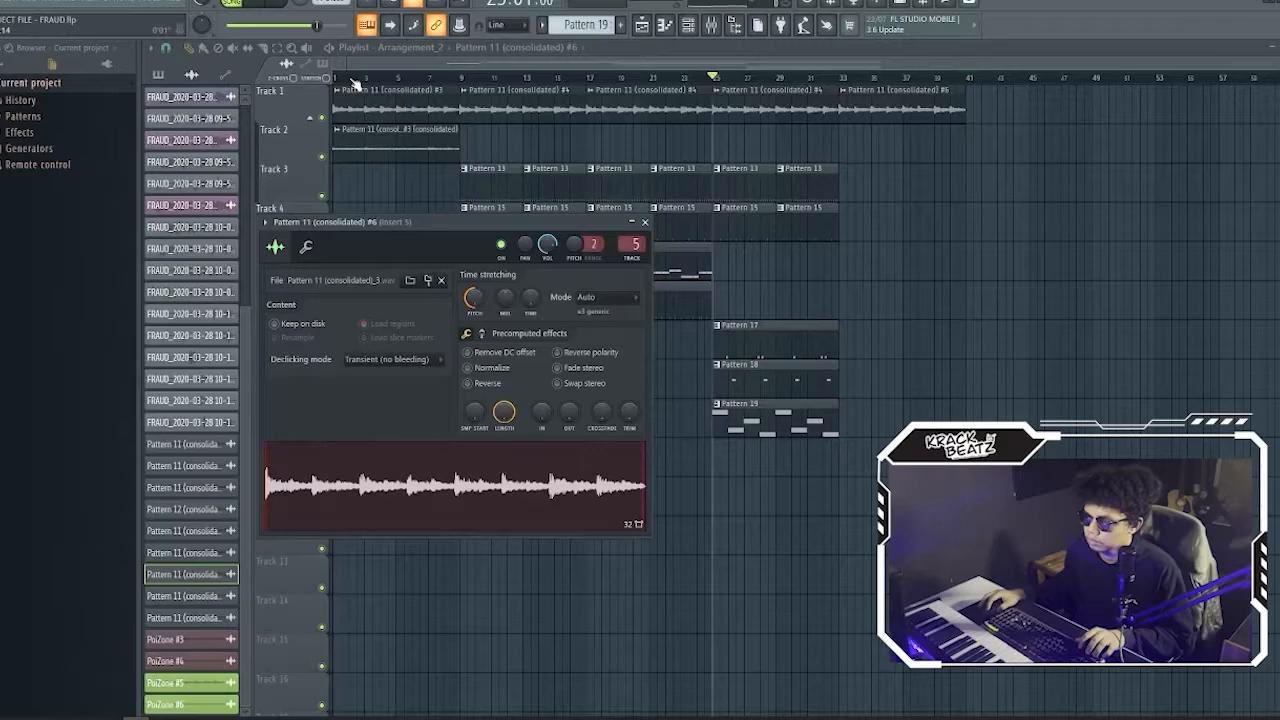
{"action": "double_click", "coordinate": [360, 90]}
{"action": "left_click", "coordinate": [376, 100]}
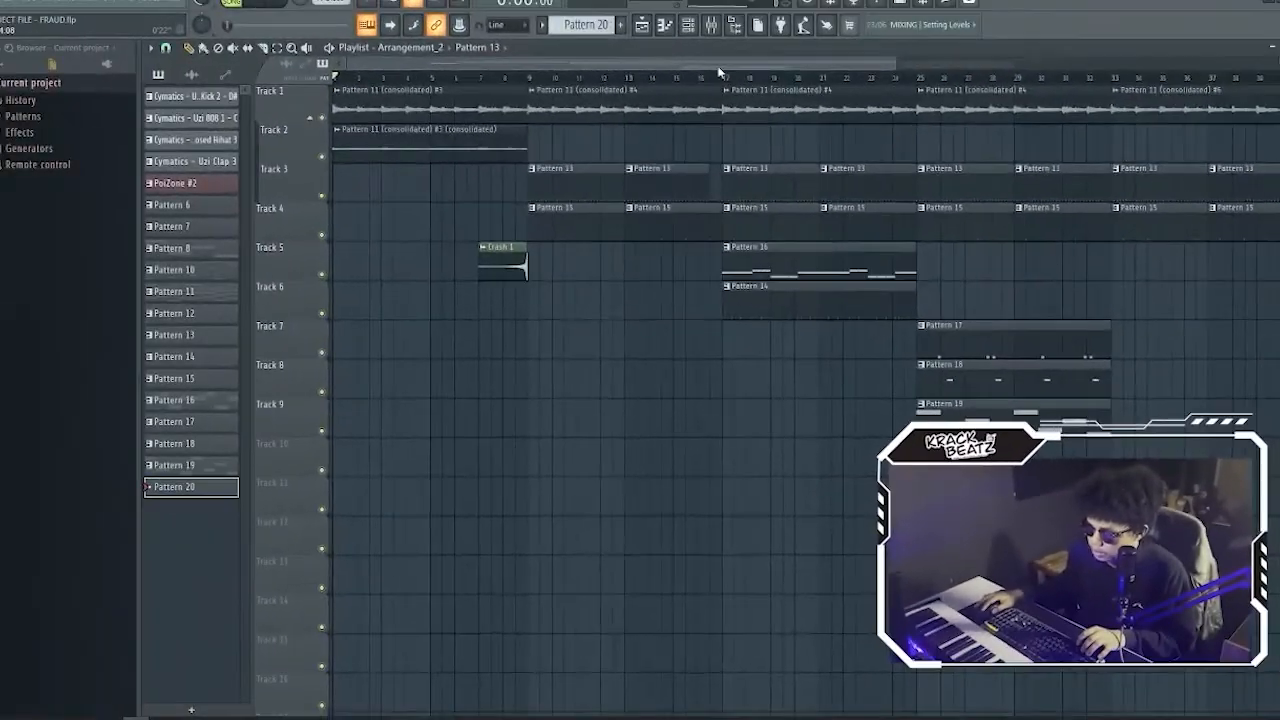
Step: Shorten the Pattern 13 clip on Track 3 so it stops just before bar 25
{"action": "left_click_drag", "start_coordinate": [716, 72], "coordinate": [888, 71]}
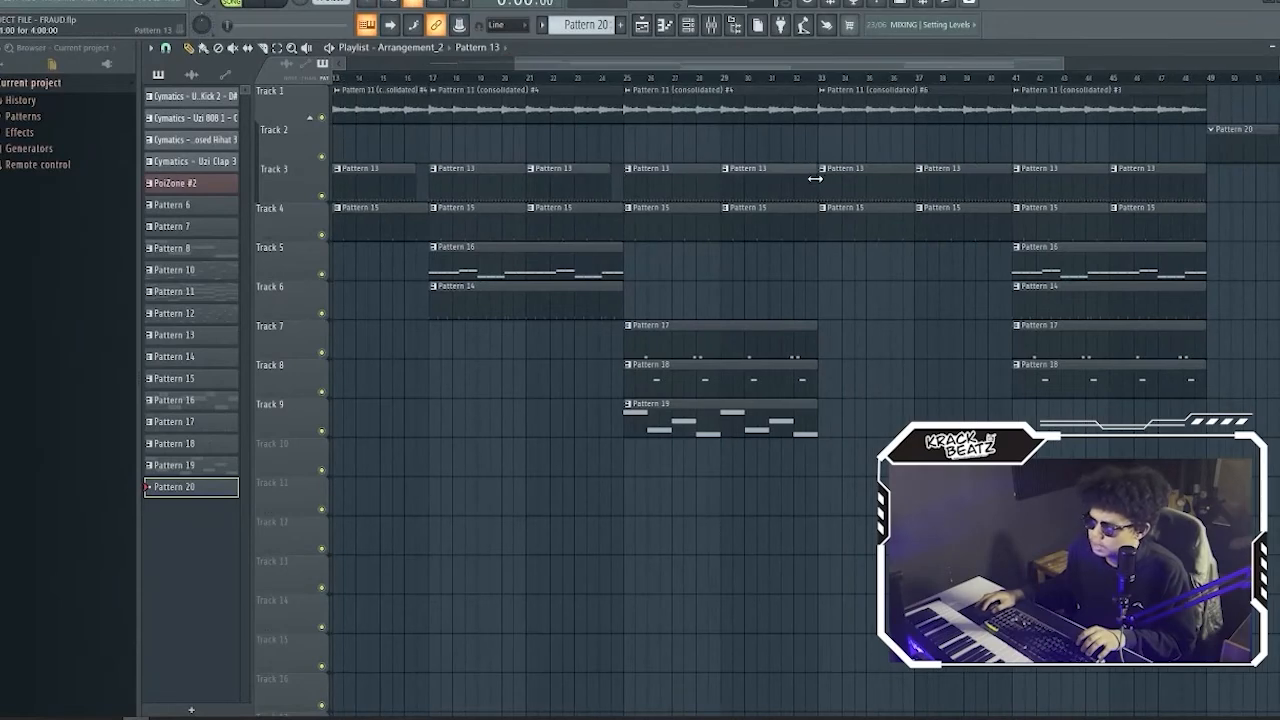
{"action": "left_click_drag", "start_coordinate": [1057, 66], "coordinate": [1106, 68]}
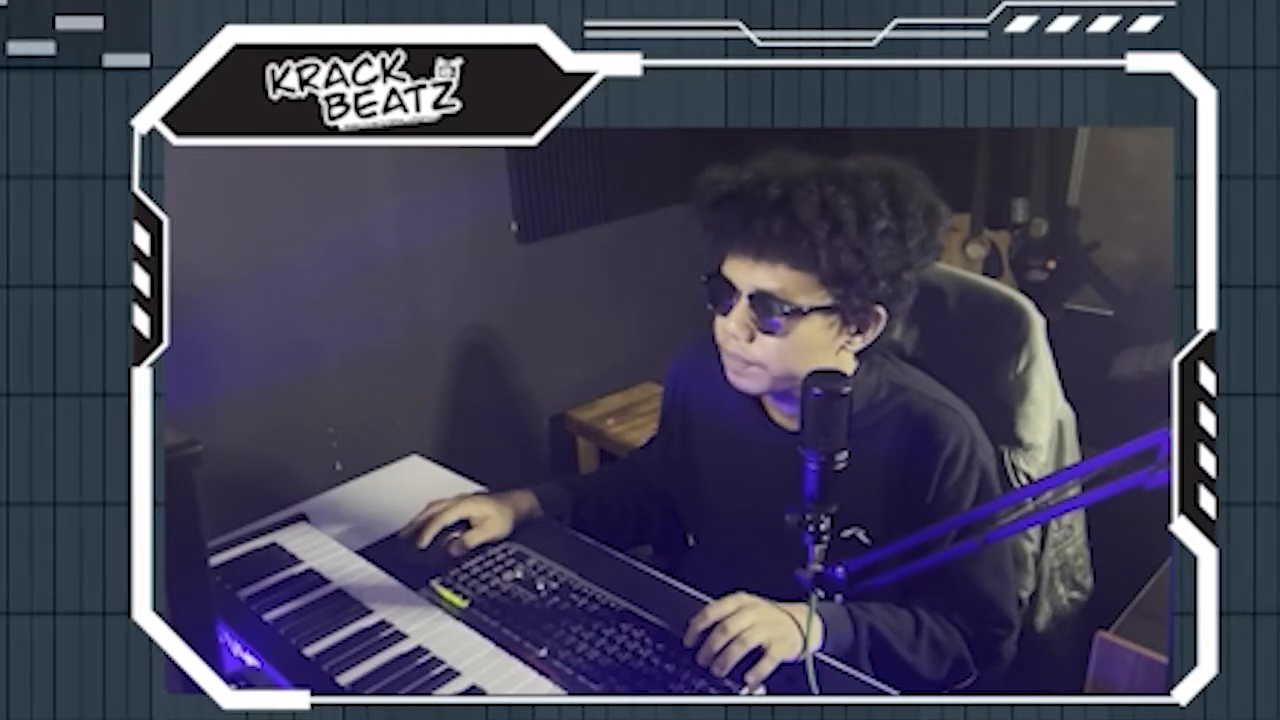